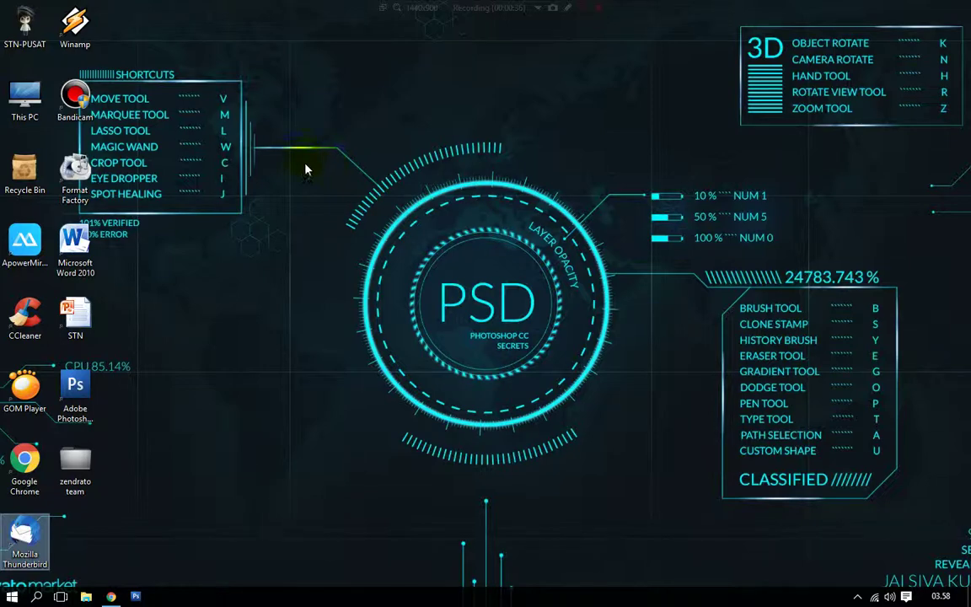
Refresh the Windows desktop and launch Adobe Photoshop CS3 from its desktop icon.
{"action": "right_click", "coordinate": [306, 166]}
{"action": "left_click", "coordinate": [358, 204]}
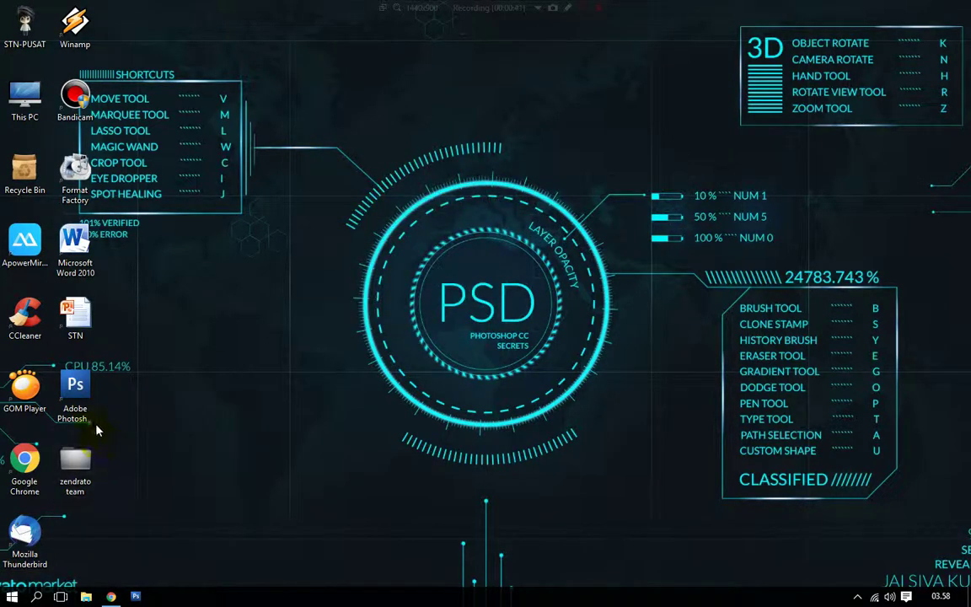
{"action": "double_click", "coordinate": [77, 386]}
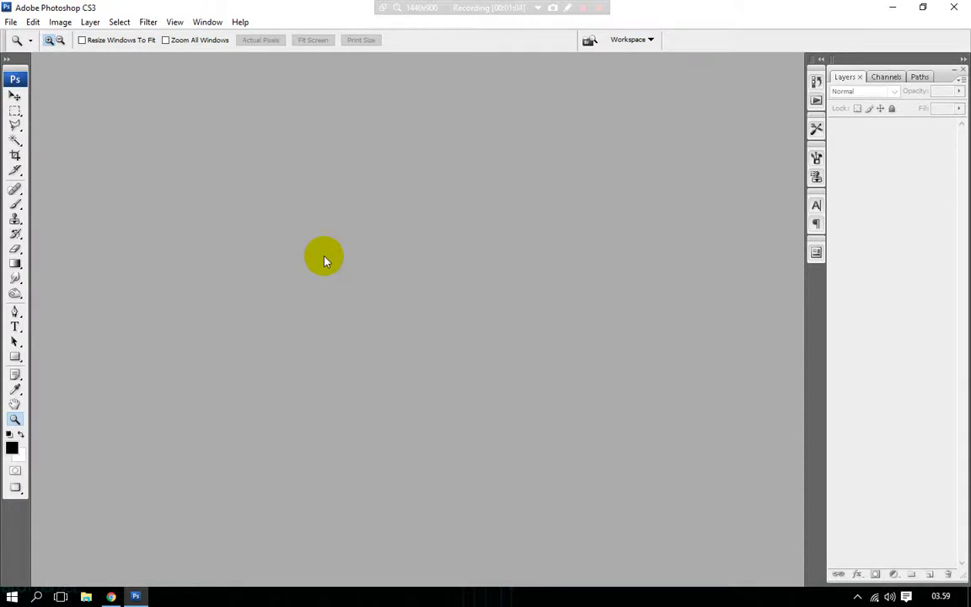
{"action": "left_click", "coordinate": [11, 22]}
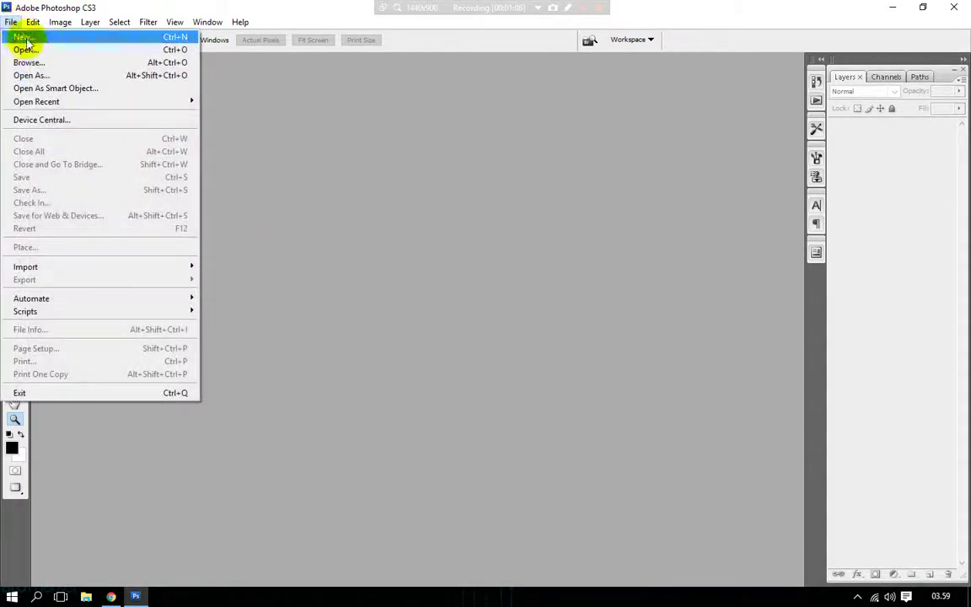
{"action": "left_click", "coordinate": [29, 49]}
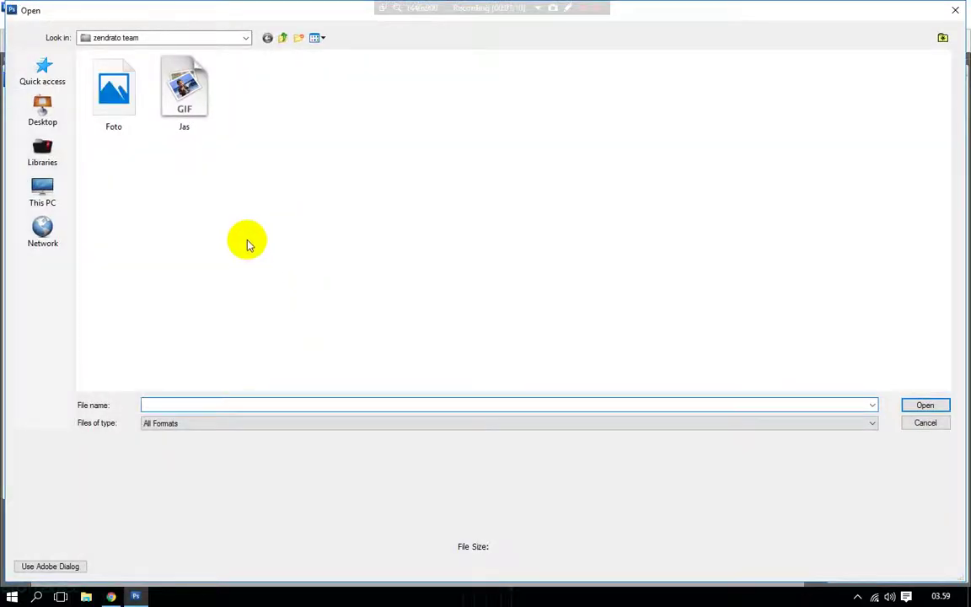
{"action": "left_click", "coordinate": [110, 97]}
{"action": "left_click", "coordinate": [923, 405]}
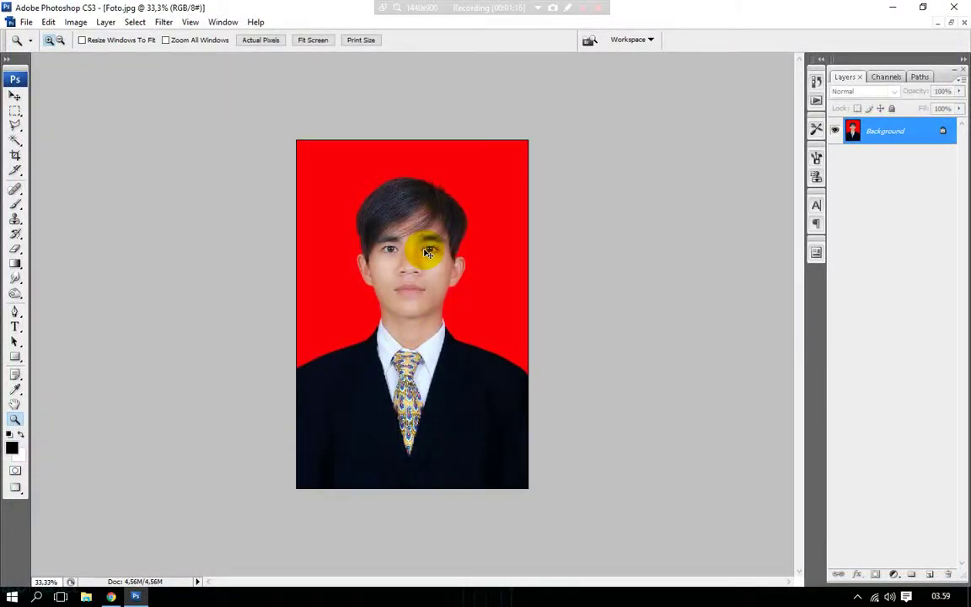
{"action": "key", "text": "ctrl+w"}
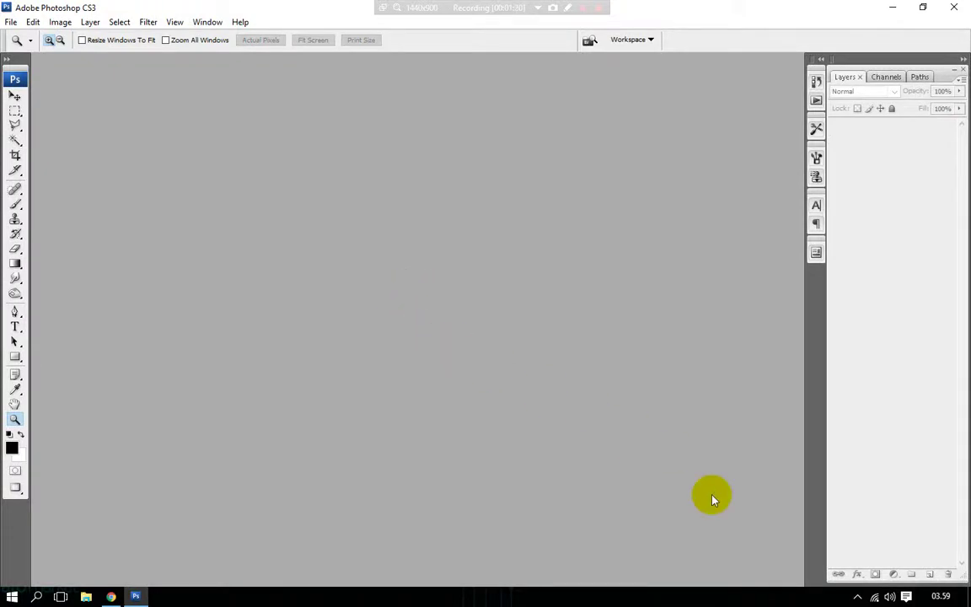
{"action": "left_click", "coordinate": [858, 596]}
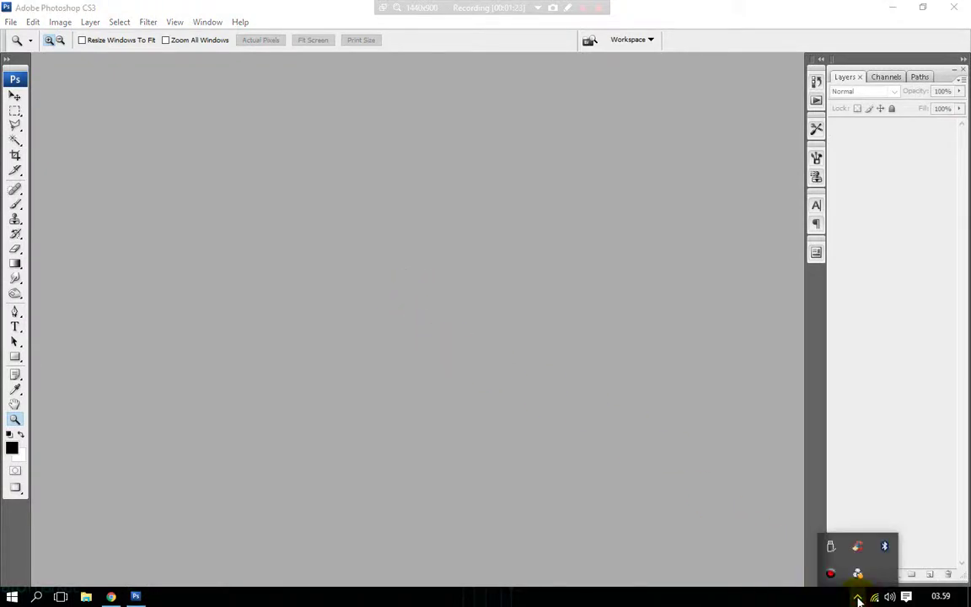
{"action": "left_click", "coordinate": [858, 596]}
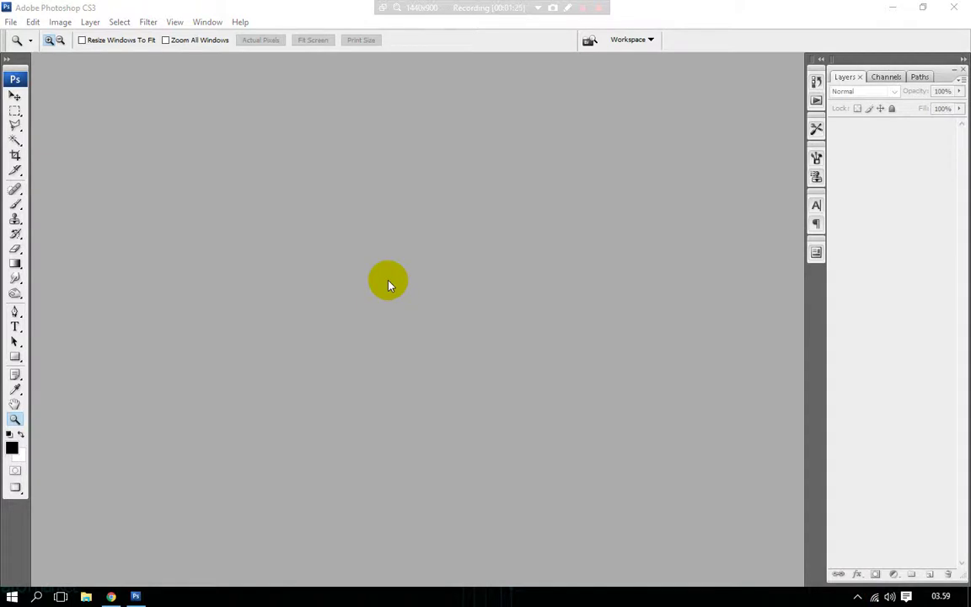
{"action": "left_click", "coordinate": [387, 283]}
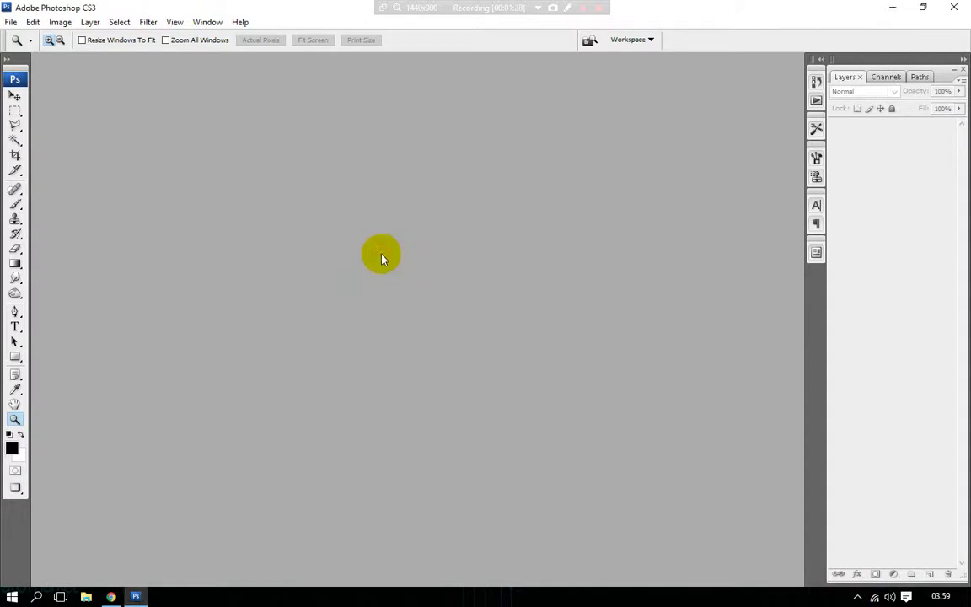
{"action": "double_click", "coordinate": [359, 247]}
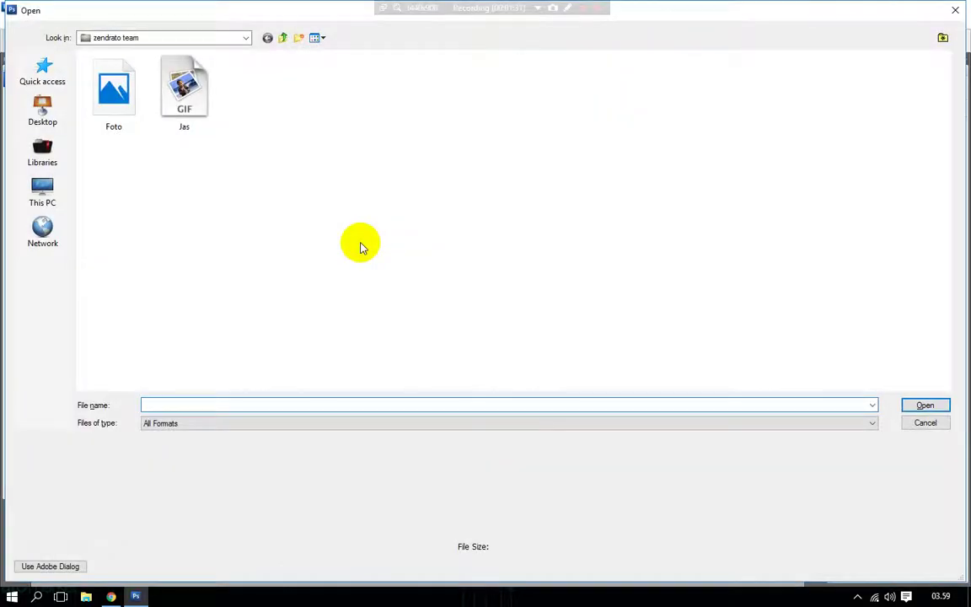
{"action": "left_click", "coordinate": [116, 93]}
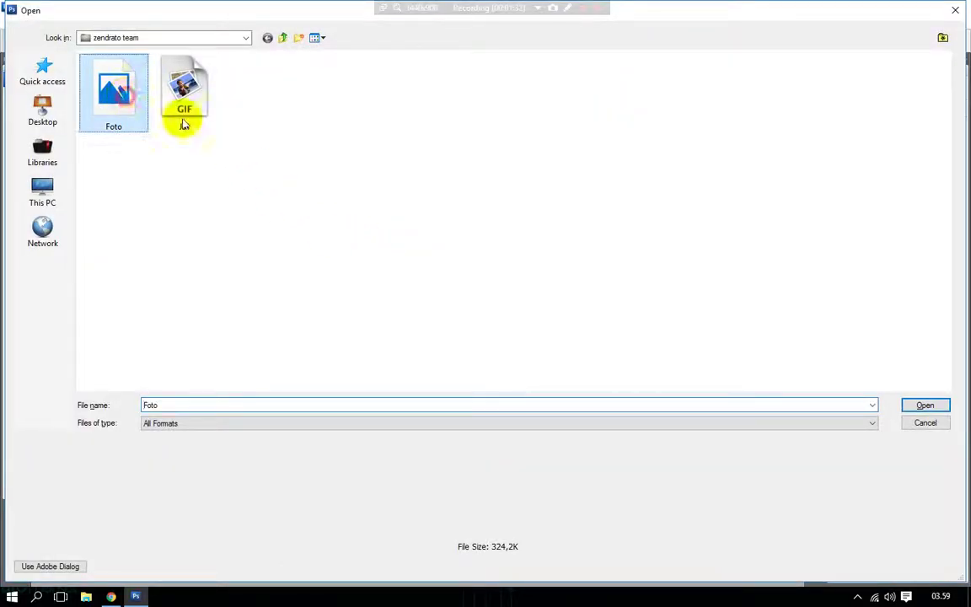
{"action": "left_click", "coordinate": [924, 405]}
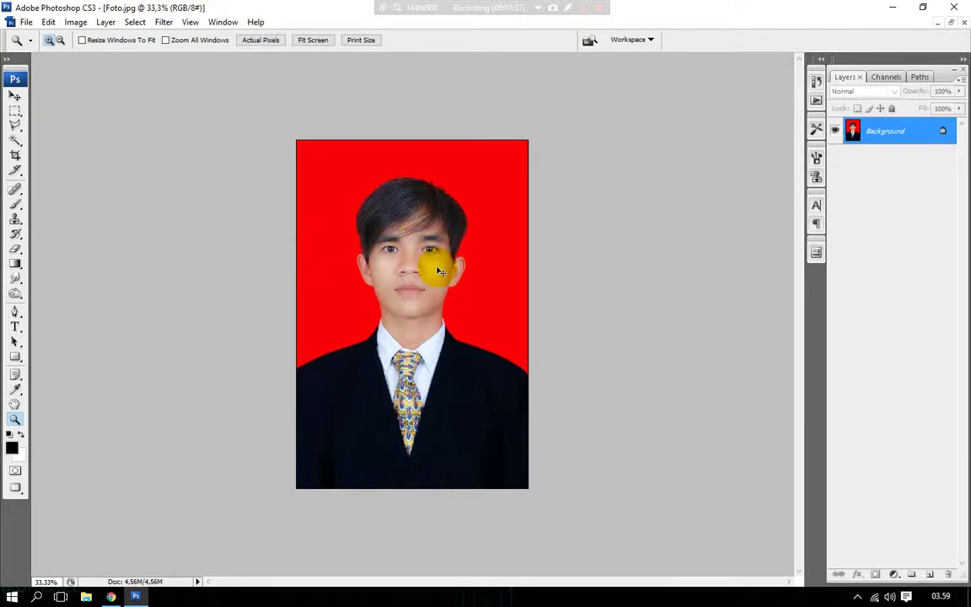
{"action": "key", "text": "ctrl+w"}
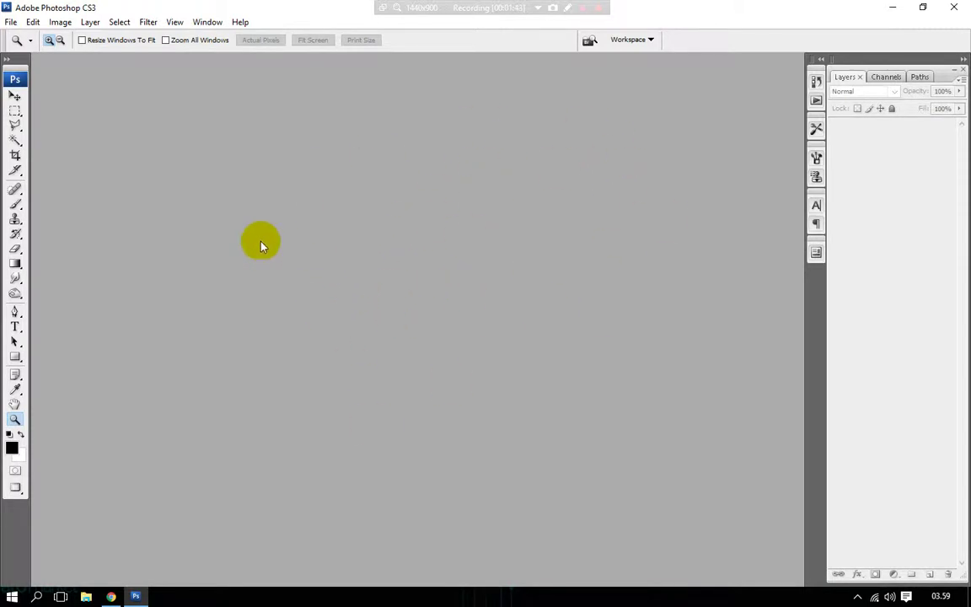
{"action": "double_click", "coordinate": [302, 255]}
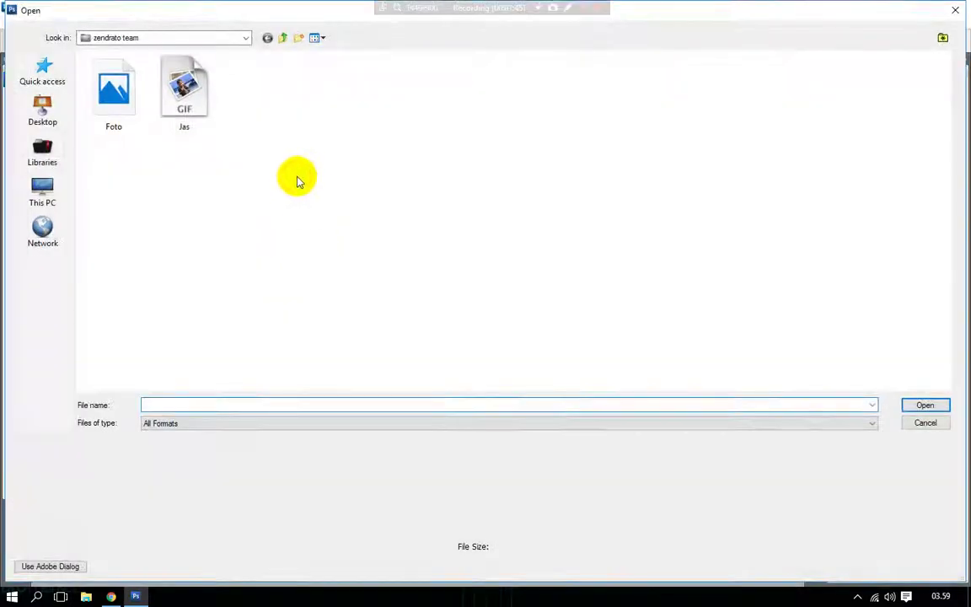
{"action": "left_click", "coordinate": [118, 122]}
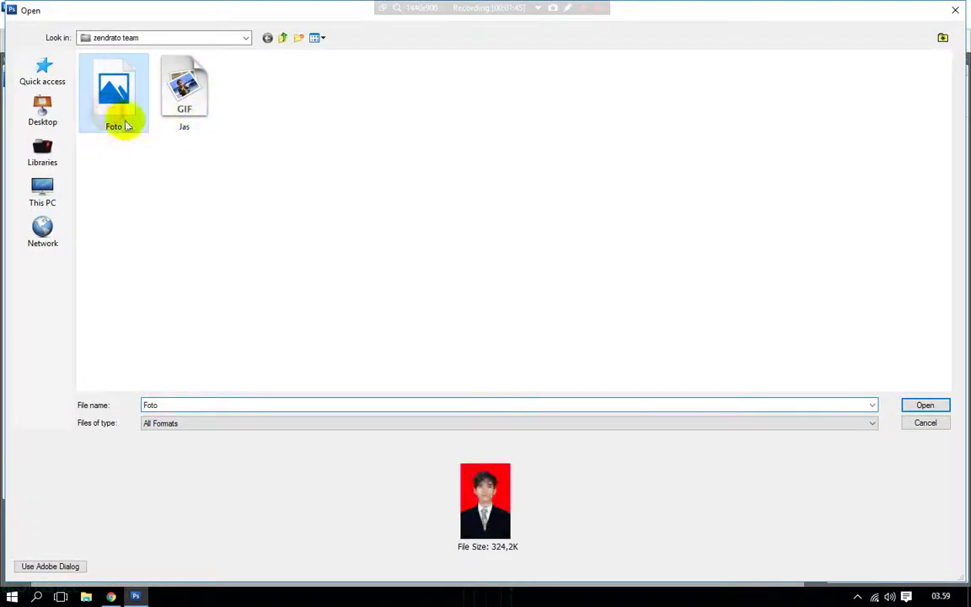
{"action": "left_click", "coordinate": [925, 405]}
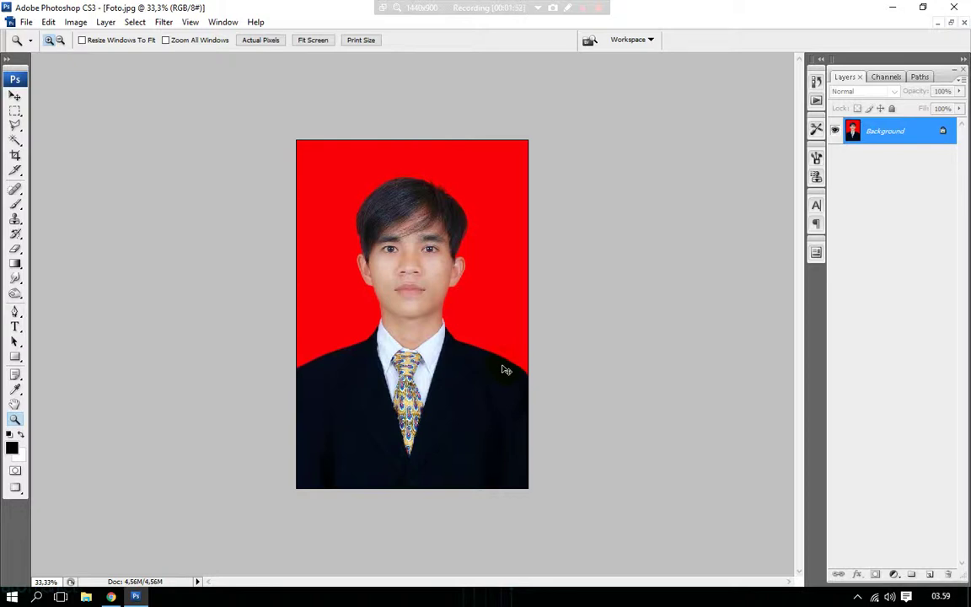
{"action": "key", "text": "ctrl+w"}
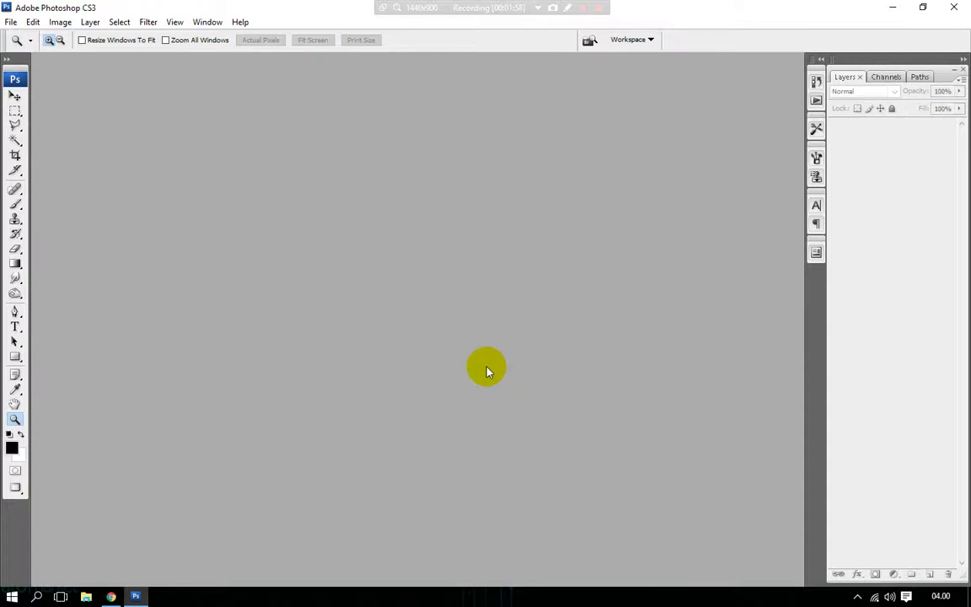
{"action": "left_click", "coordinate": [11, 23]}
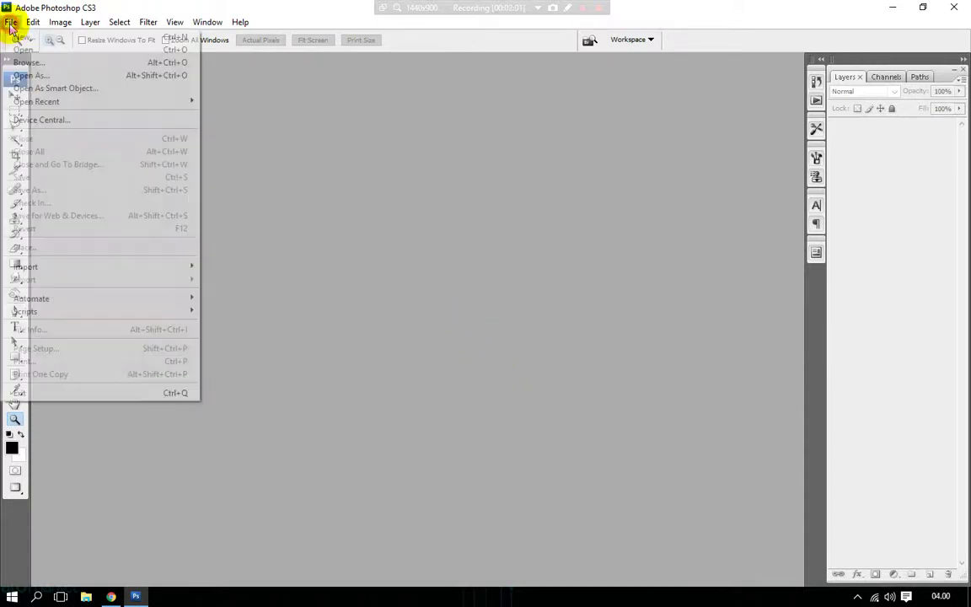
{"action": "left_click", "coordinate": [17, 37]}
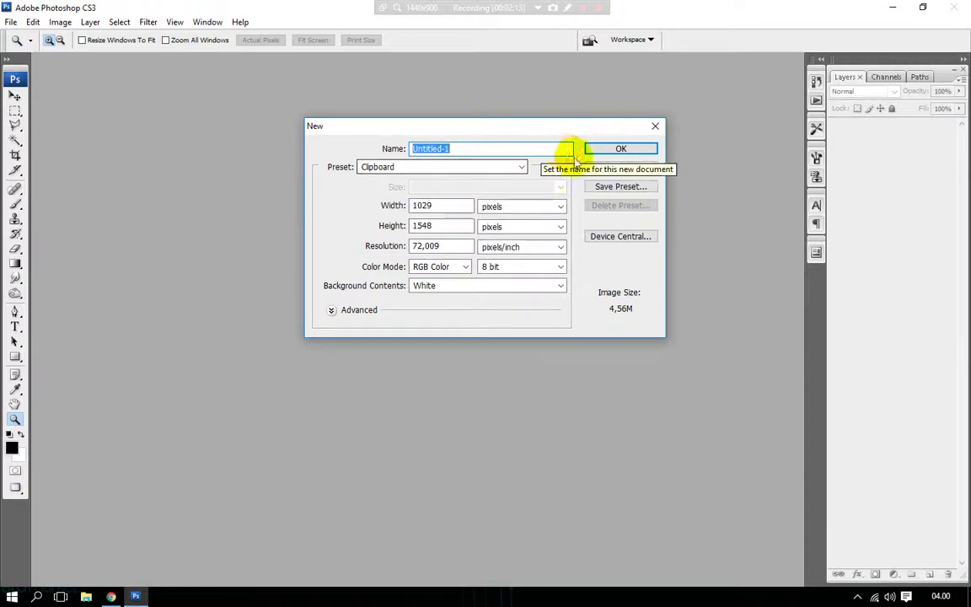
{"action": "left_click", "coordinate": [614, 148]}
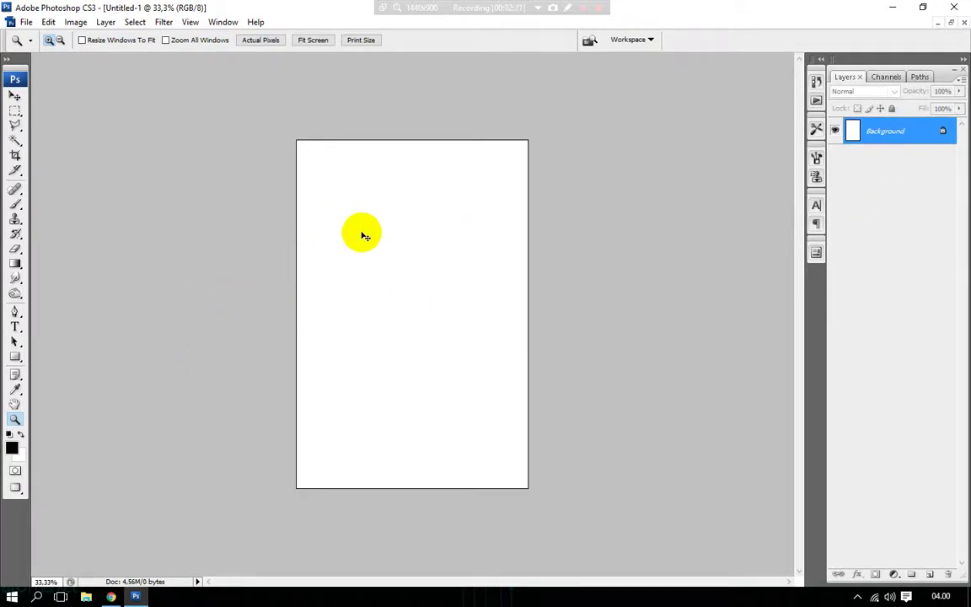
{"action": "key", "text": "ctrl+w"}
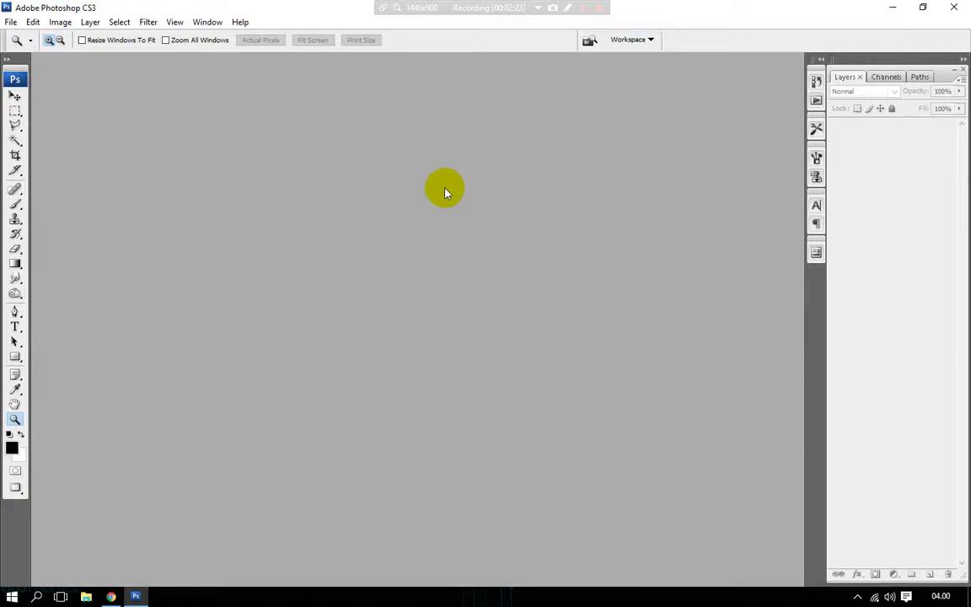
Create a new transparent U.S. Paper 8.5 × 11 in document.
{"action": "left_click", "coordinate": [11, 22]}
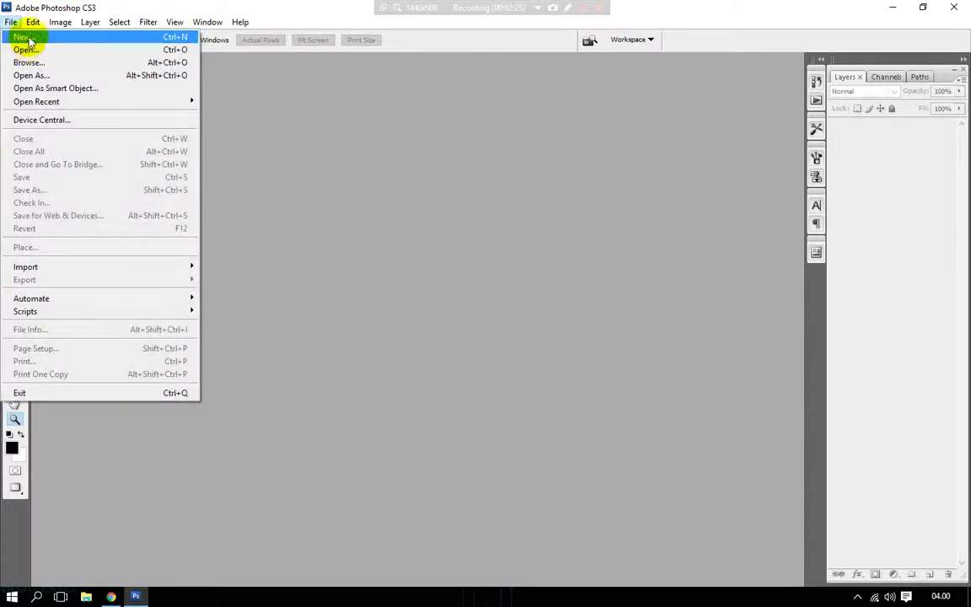
{"action": "left_click", "coordinate": [23, 37]}
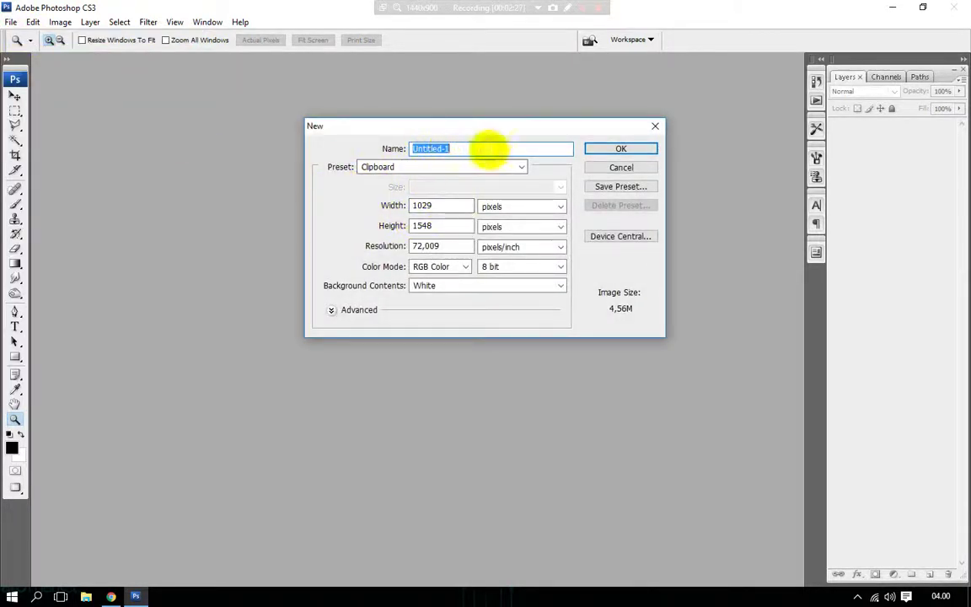
{"action": "left_click", "coordinate": [498, 167]}
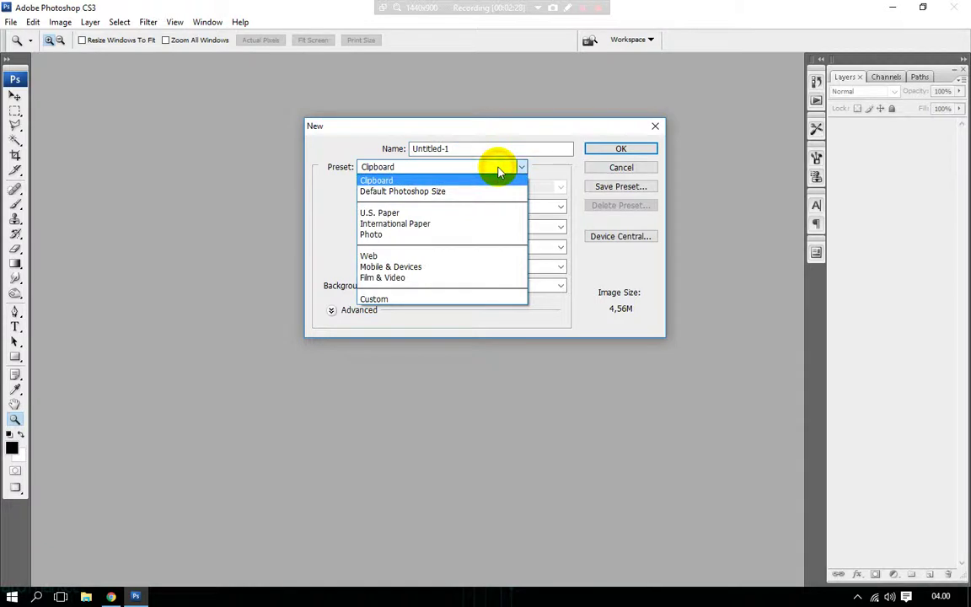
{"action": "left_click", "coordinate": [422, 192]}
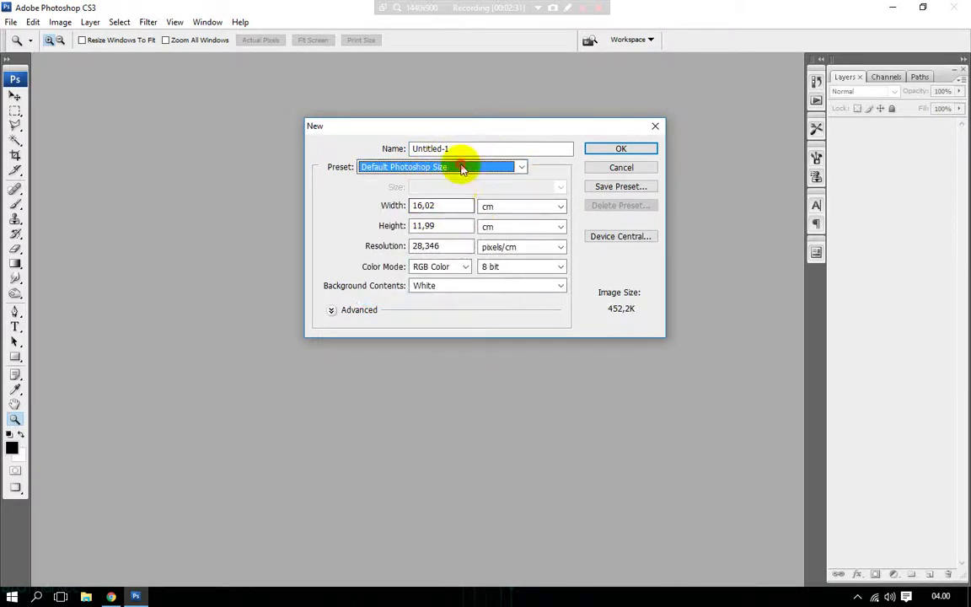
{"action": "left_click", "coordinate": [462, 168]}
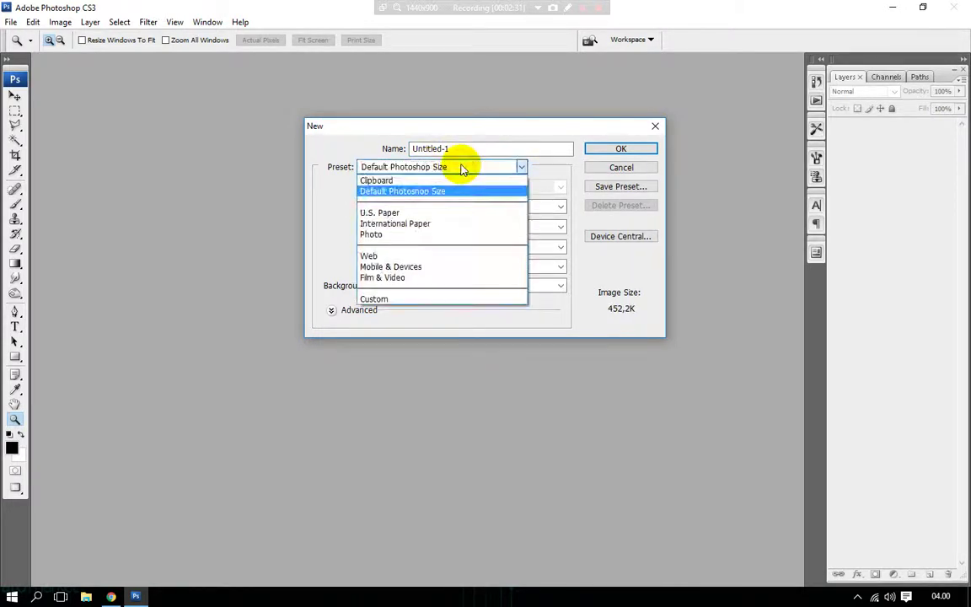
{"action": "left_click", "coordinate": [434, 213]}
{"action": "left_click", "coordinate": [452, 189]}
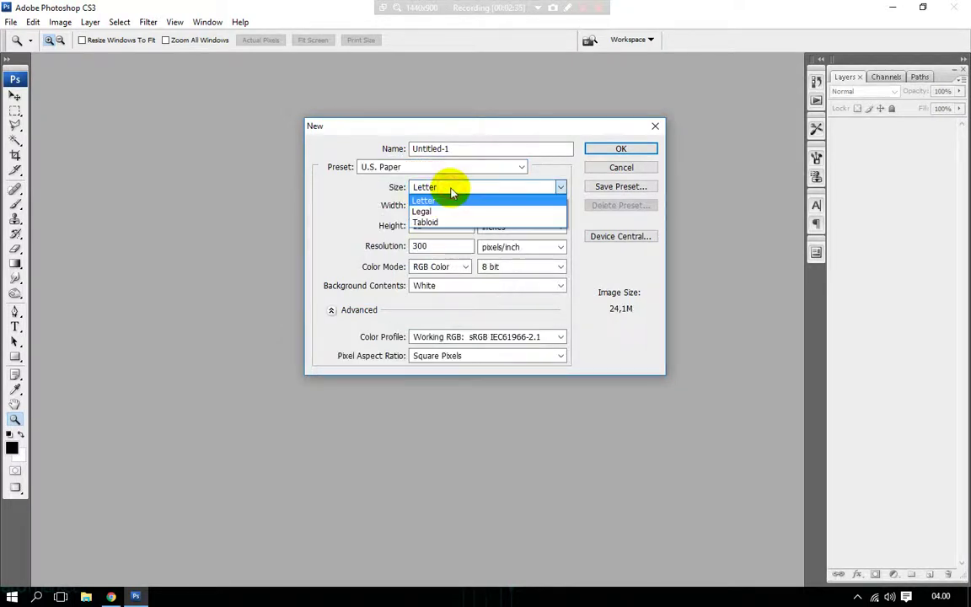
{"action": "left_click", "coordinate": [441, 288]}
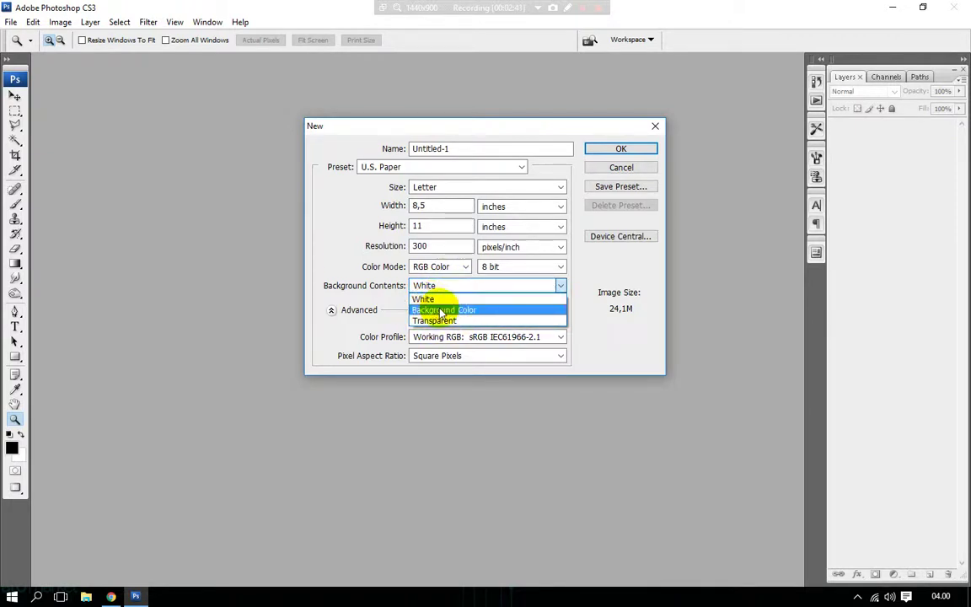
{"action": "left_click", "coordinate": [441, 311]}
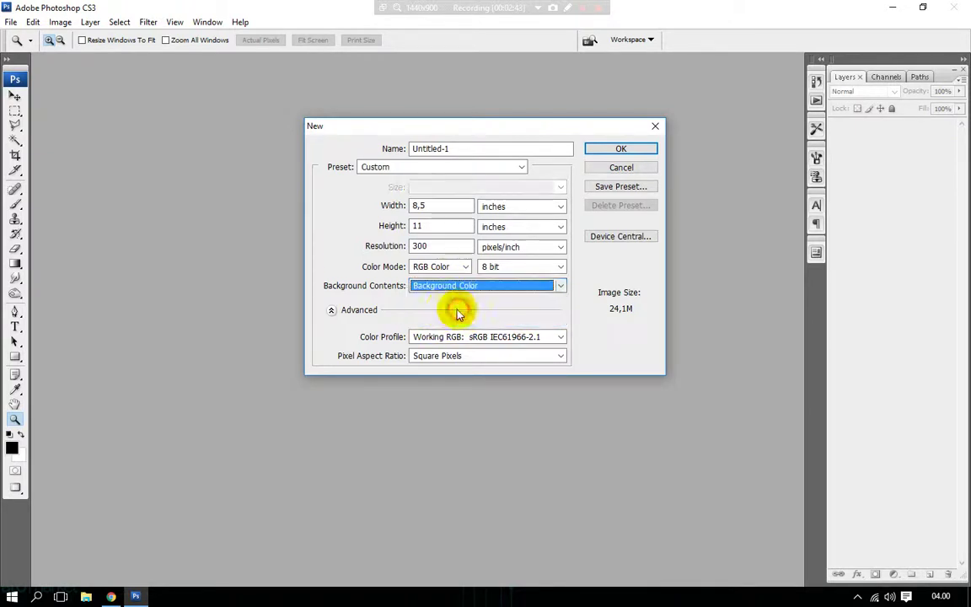
{"action": "left_click", "coordinate": [447, 291]}
{"action": "left_click", "coordinate": [440, 321]}
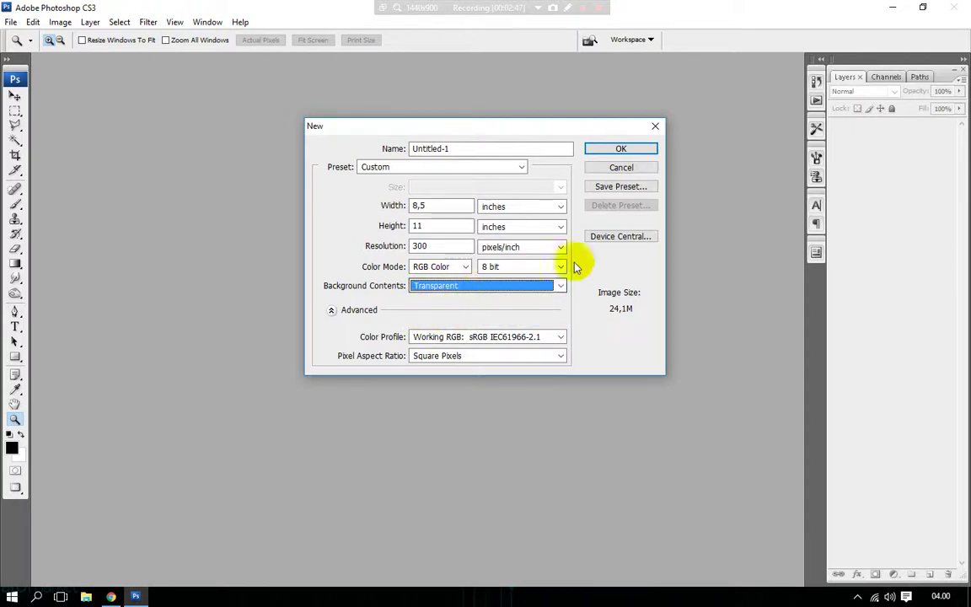
{"action": "left_click", "coordinate": [606, 150]}
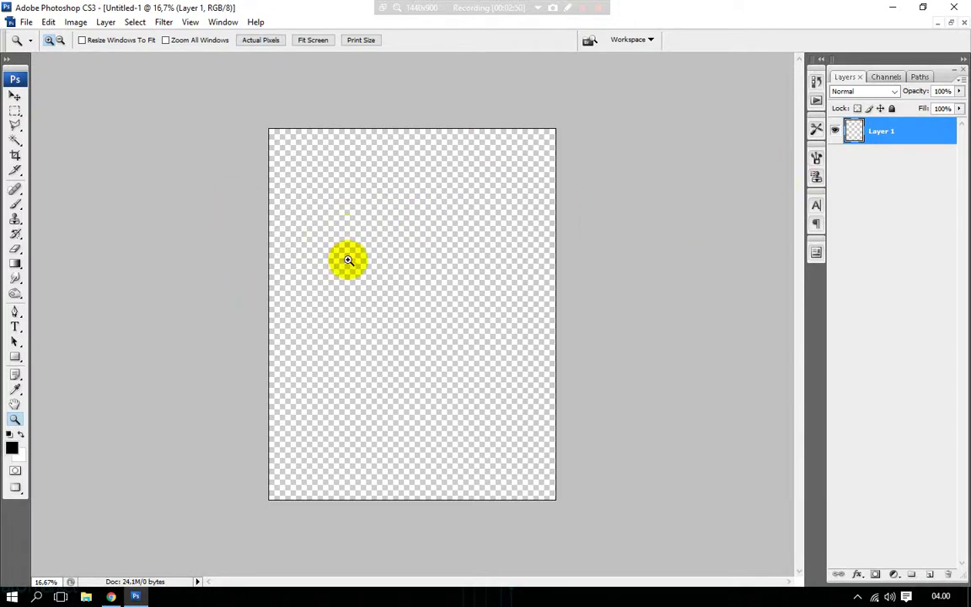
Create another transparent document, then close the open documents with Ctrl+W.
{"action": "left_click", "coordinate": [23, 22]}
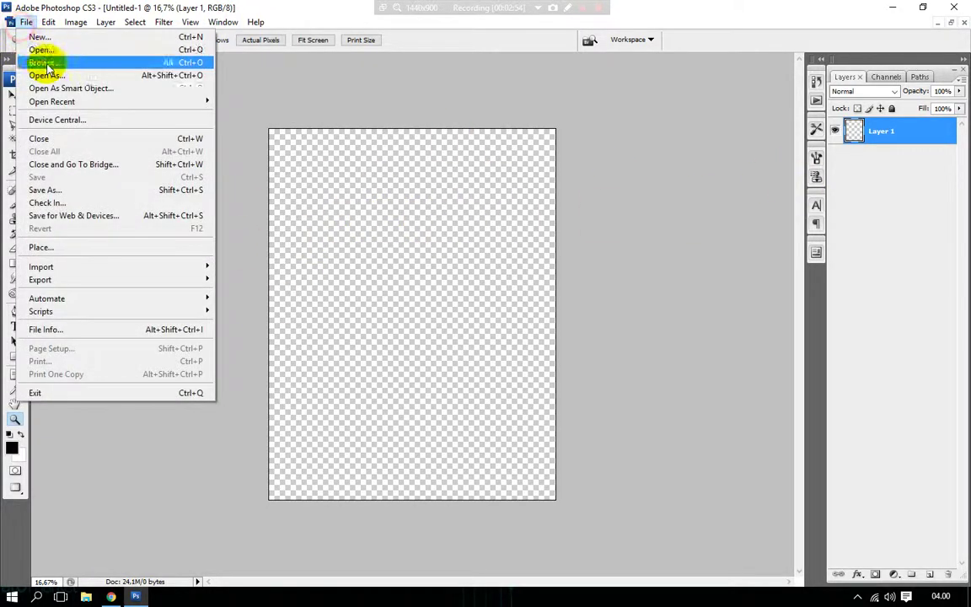
{"action": "left_click", "coordinate": [48, 39]}
{"action": "left_click", "coordinate": [432, 285]}
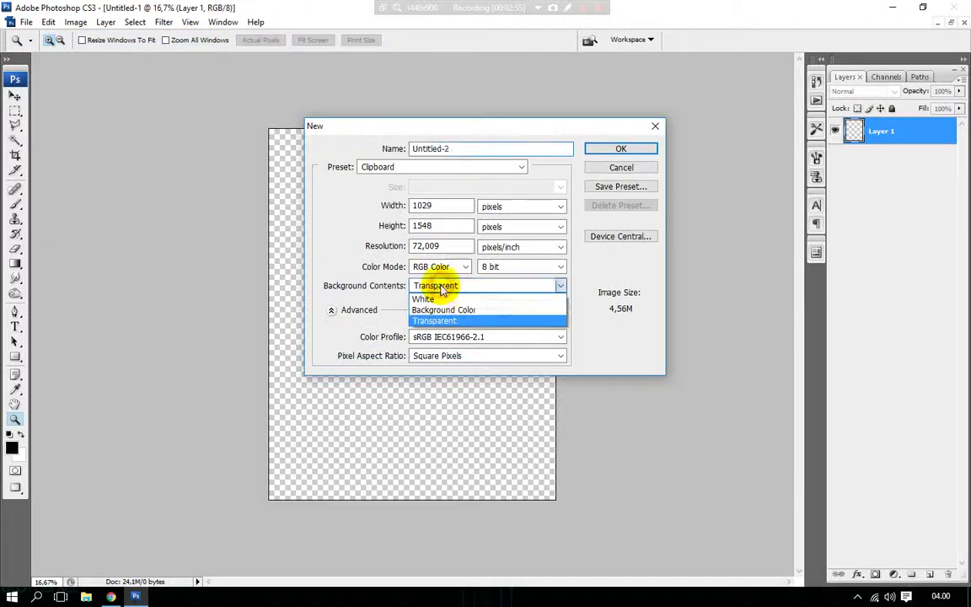
{"action": "left_click", "coordinate": [599, 149]}
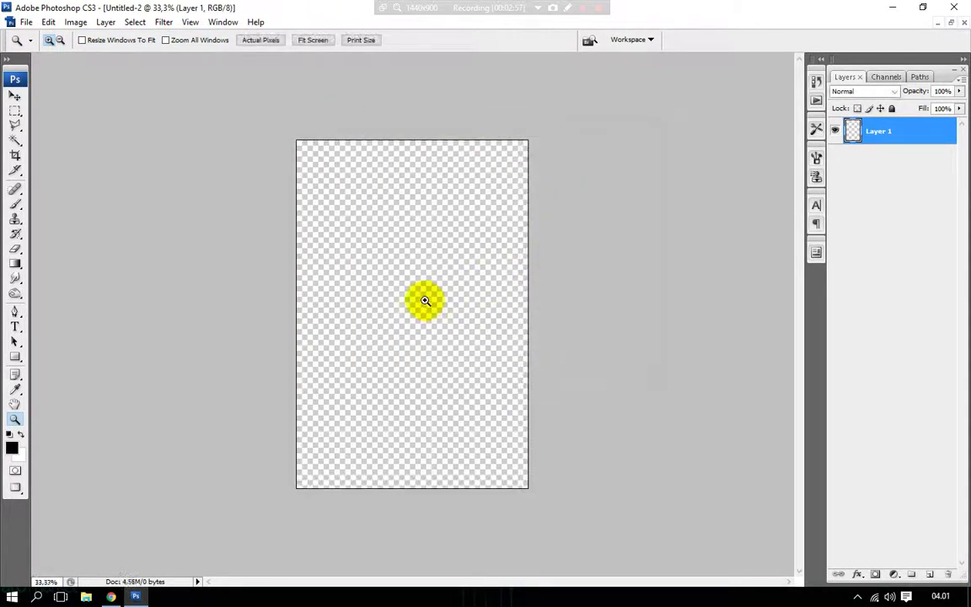
{"action": "key", "text": "ctrl+w"}
{"action": "key", "text": "ctrl+w"}
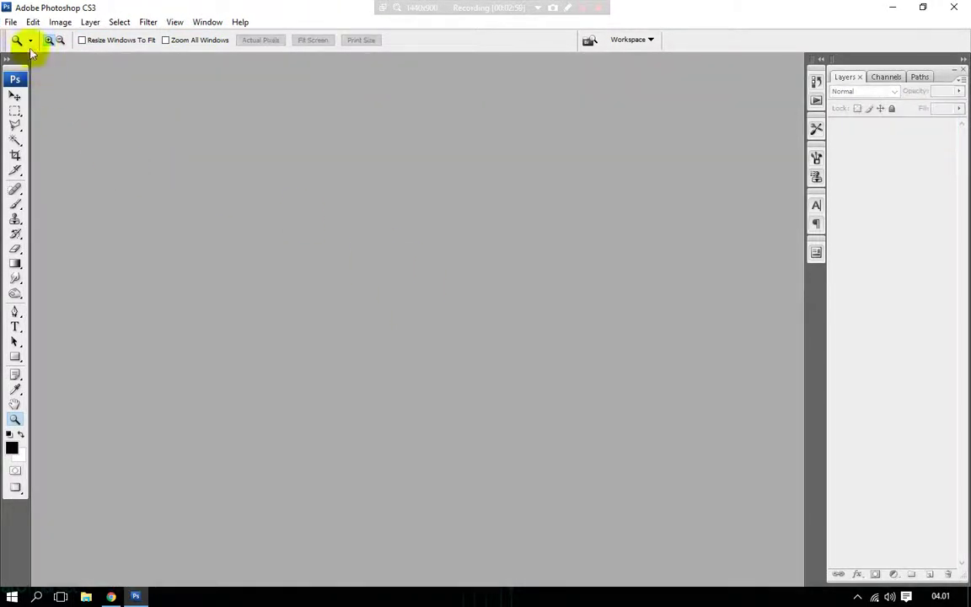
Open the Foto passport photo and zoom in on the face.
{"action": "left_click", "coordinate": [10, 23]}
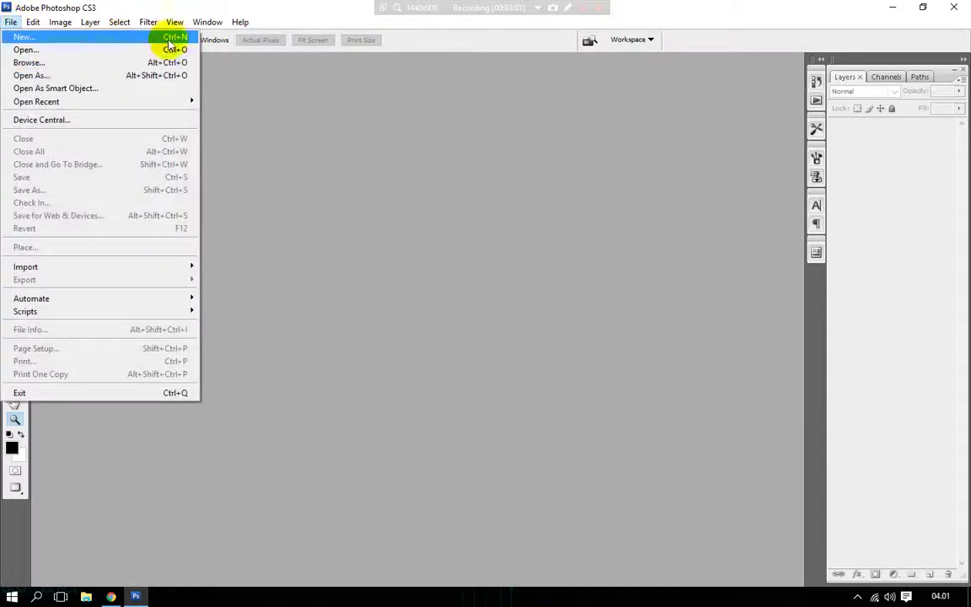
{"action": "left_click", "coordinate": [325, 178]}
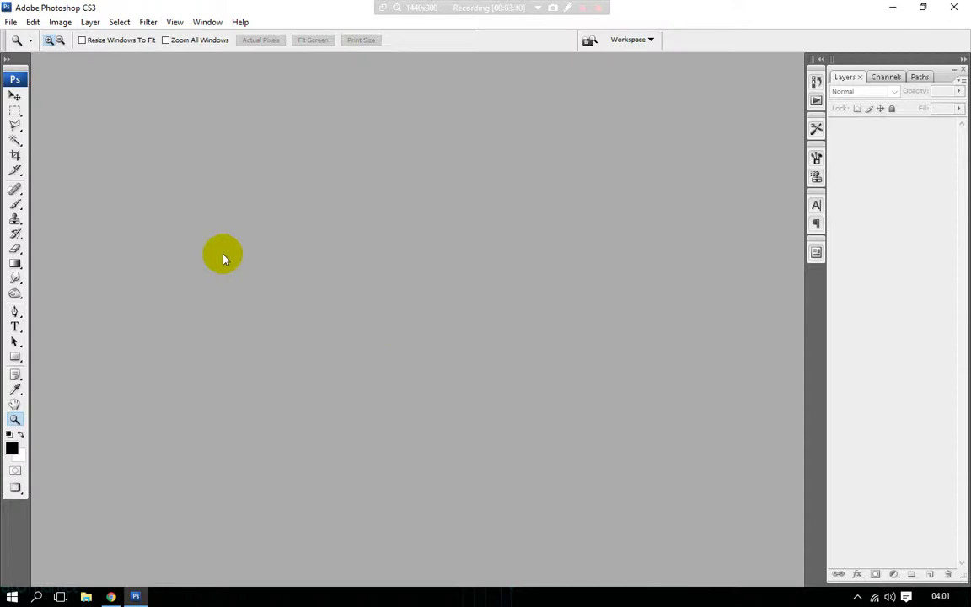
{"action": "double_click", "coordinate": [432, 219]}
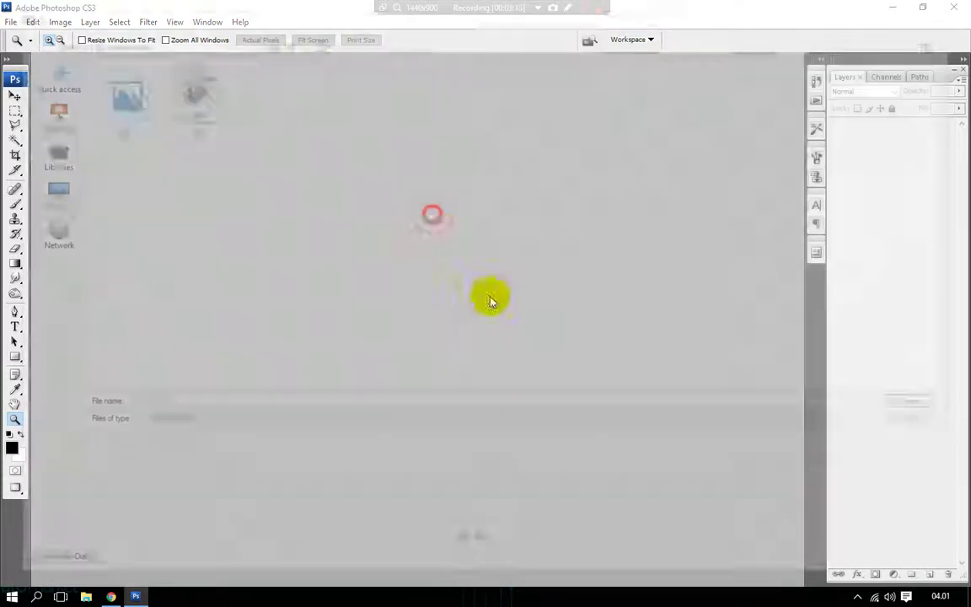
{"action": "left_click", "coordinate": [88, 88]}
{"action": "left_click", "coordinate": [926, 405]}
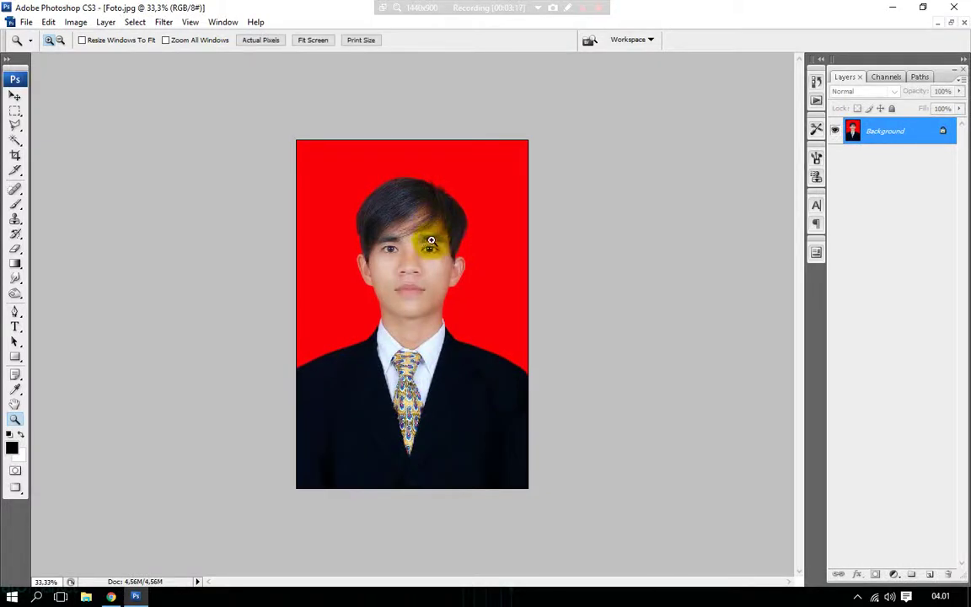
{"action": "left_click", "coordinate": [449, 304]}
{"action": "left_click", "coordinate": [449, 304]}
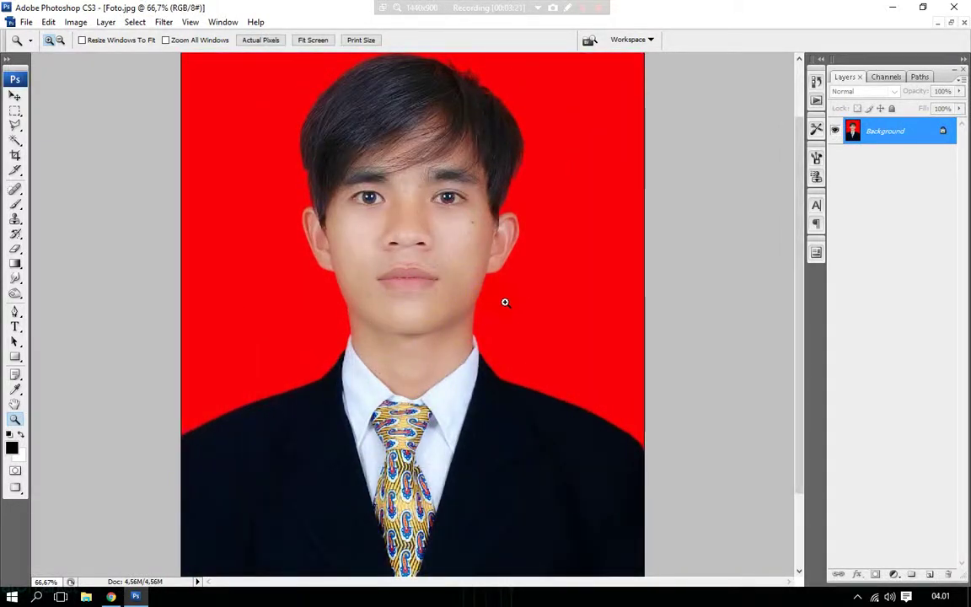
{"action": "scroll", "coordinate": [285, 218], "scroll_direction": "up", "scroll_amount": 1}
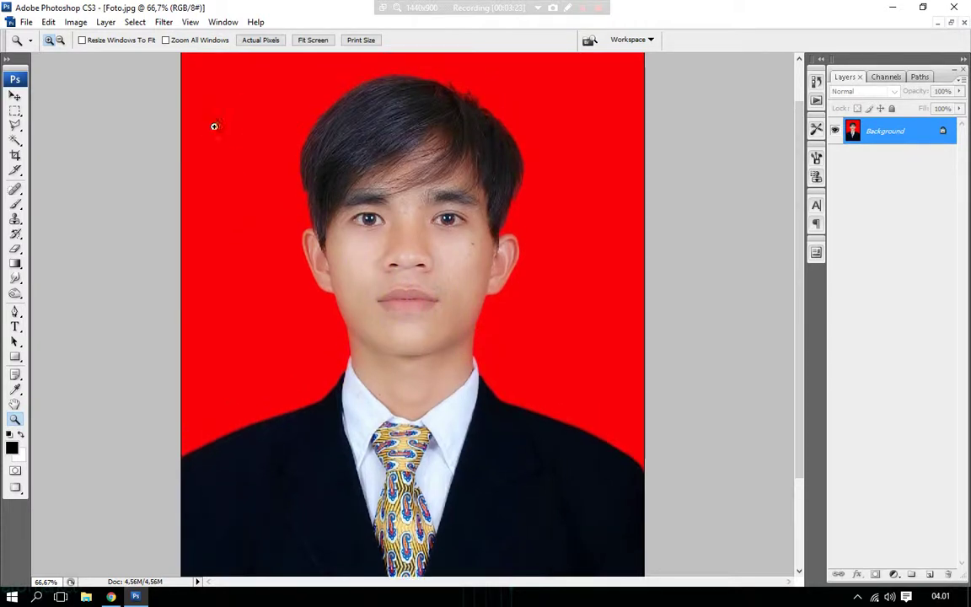
Magic-wand the red background, deselect it, then try dragging the photo with the Move tool.
{"action": "left_click", "coordinate": [15, 142]}
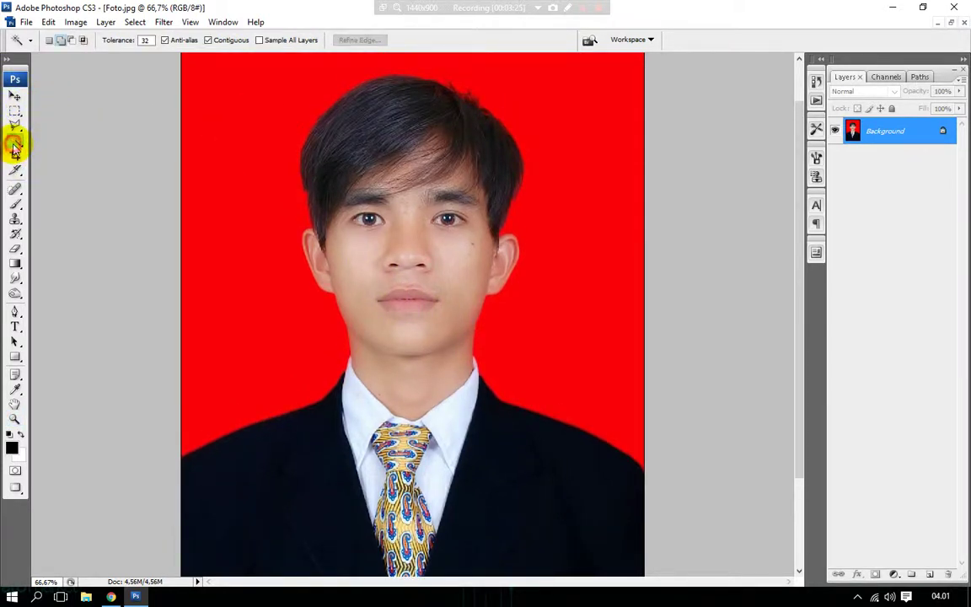
{"action": "left_click", "coordinate": [184, 107]}
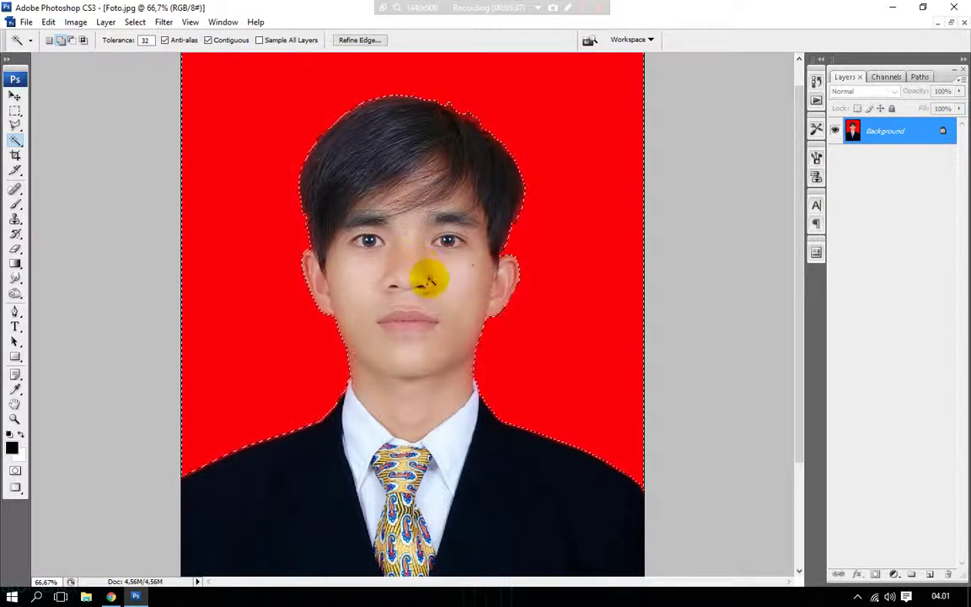
{"action": "key", "text": "ctrl+d"}
{"action": "key", "text": "z"}
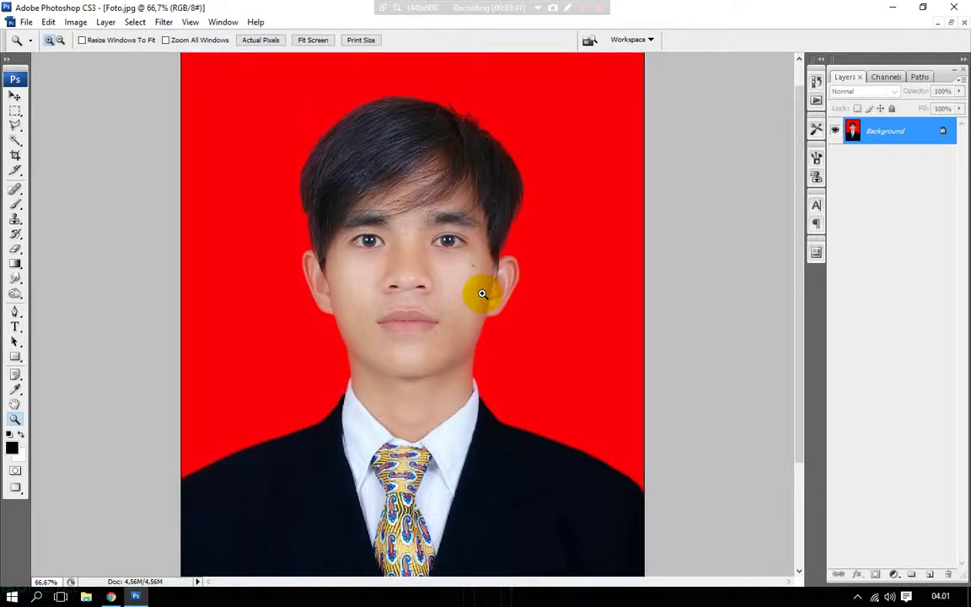
{"action": "left_click", "coordinate": [15, 95]}
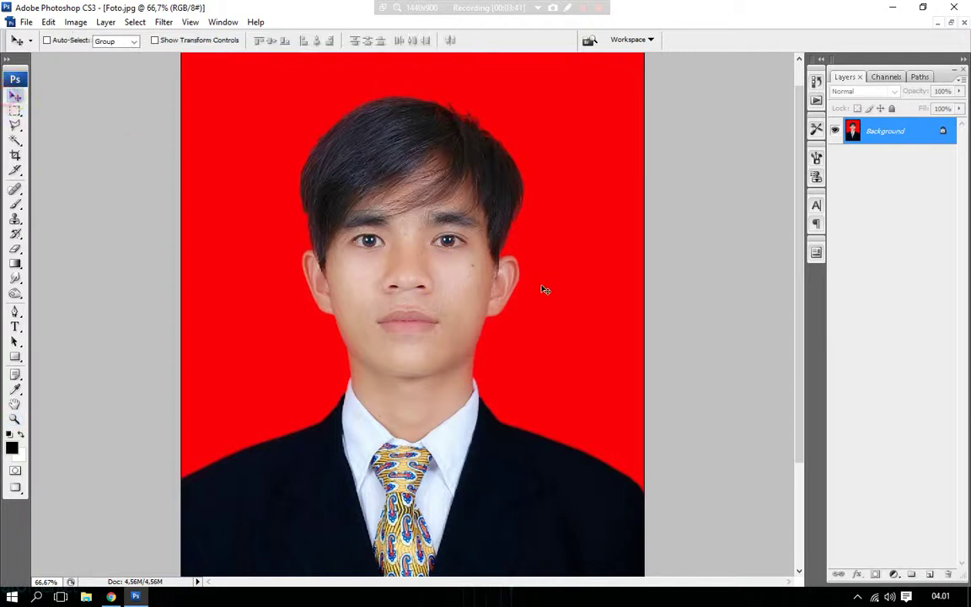
{"action": "left_click_drag", "start_coordinate": [416, 244], "coordinate": [401, 245]}
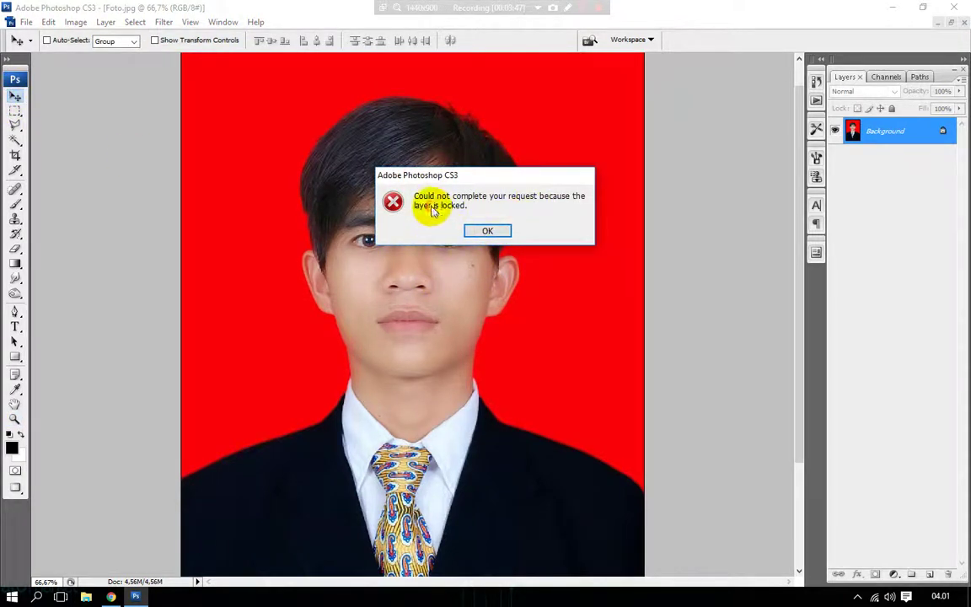
Dismiss the locked-layer error, convert Background into Layer 0, and zoom out to the whole photo.
{"action": "left_click", "coordinate": [502, 230]}
{"action": "double_click", "coordinate": [922, 131]}
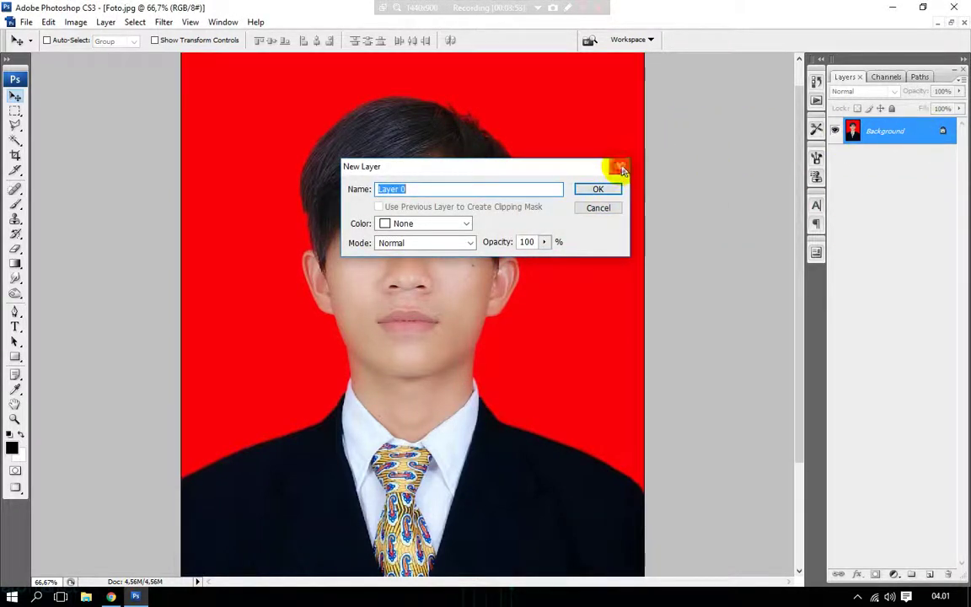
{"action": "left_click", "coordinate": [619, 167]}
{"action": "double_click", "coordinate": [936, 130]}
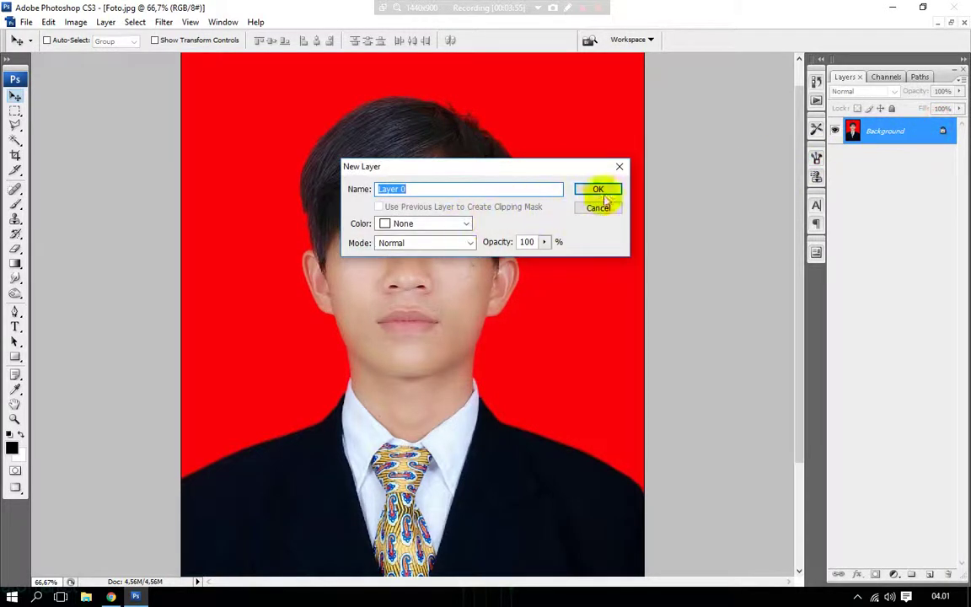
{"action": "left_click", "coordinate": [598, 189]}
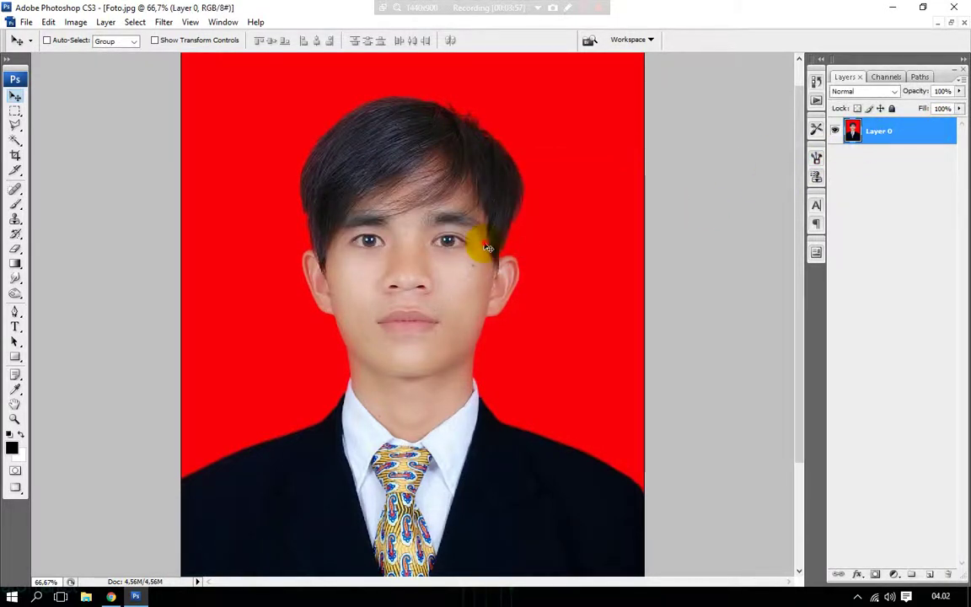
{"action": "mouse_move", "coordinate": [488, 247]}
{"action": "left_mouse_down"}
{"action": "mouse_move", "coordinate": [430, 289]}
{"action": "mouse_move", "coordinate": [440, 303]}
{"action": "mouse_move", "coordinate": [477, 307]}
{"action": "left_mouse_up"}
{"action": "key", "text": "z"}
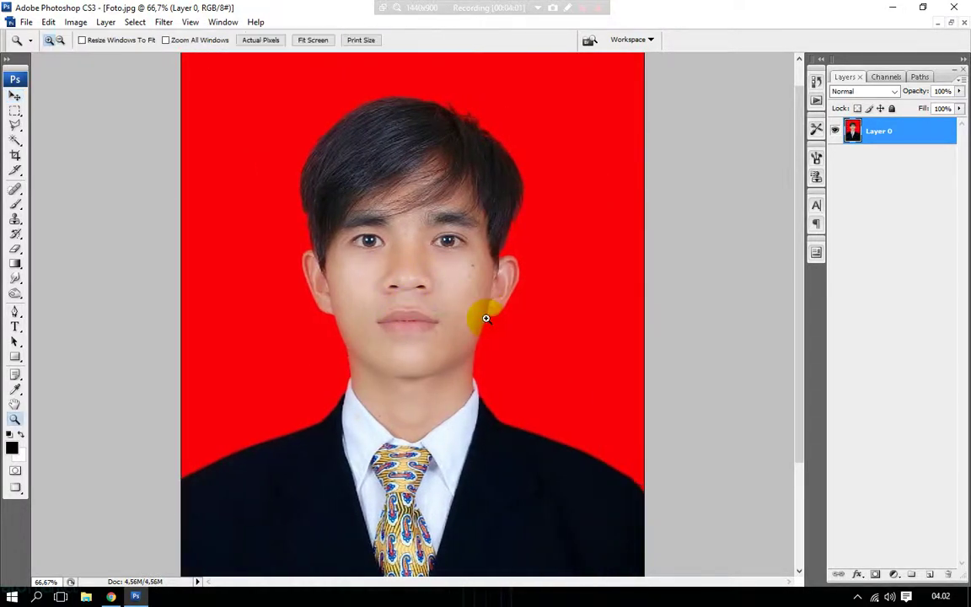
{"action": "left_click", "coordinate": [481, 324], "text": "alt"}
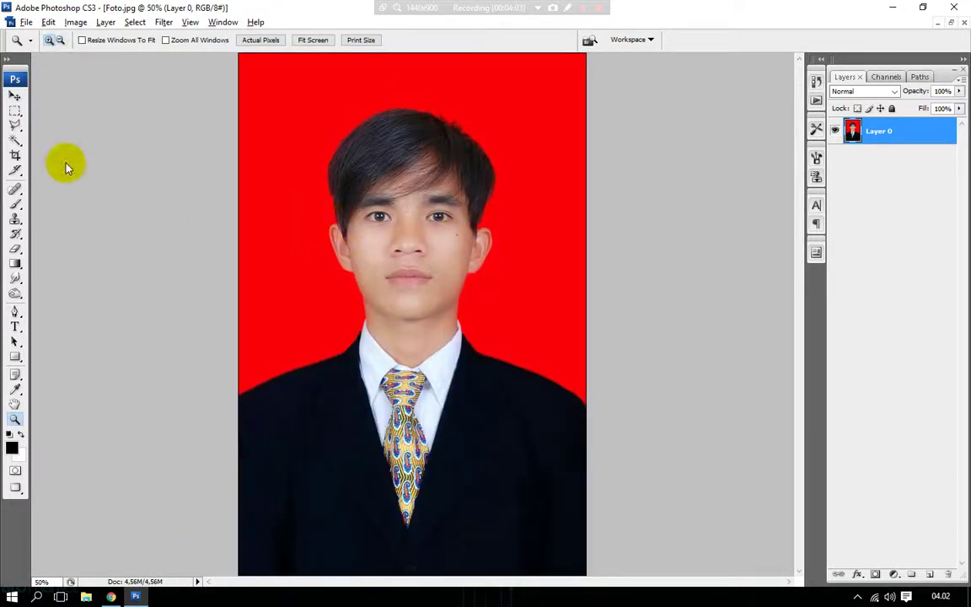
Magic-wand the red background, delete it, deselect, then undo to restore the red.
{"action": "left_click", "coordinate": [15, 139]}
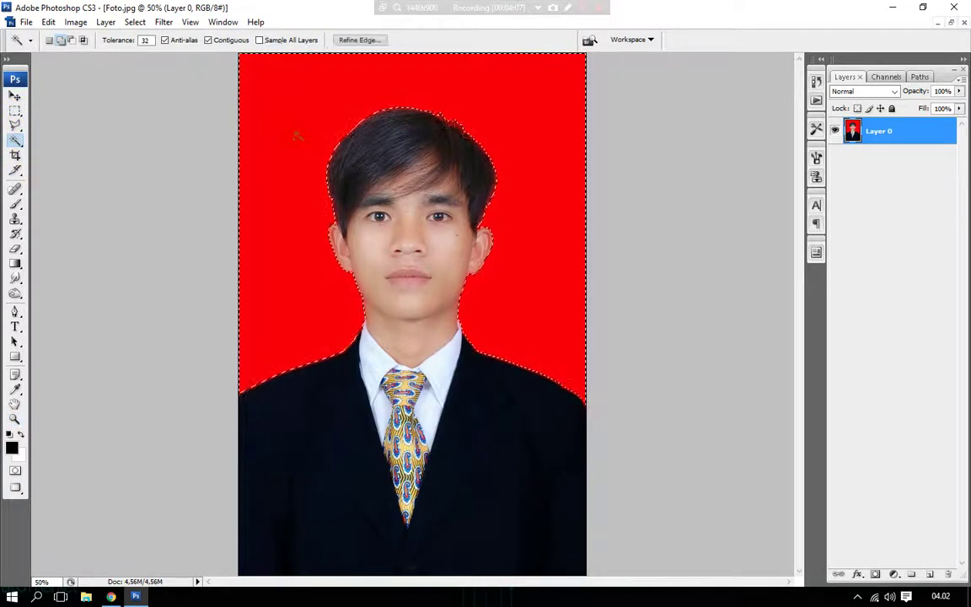
{"action": "left_click", "coordinate": [468, 249]}
{"action": "key", "text": "Delete"}
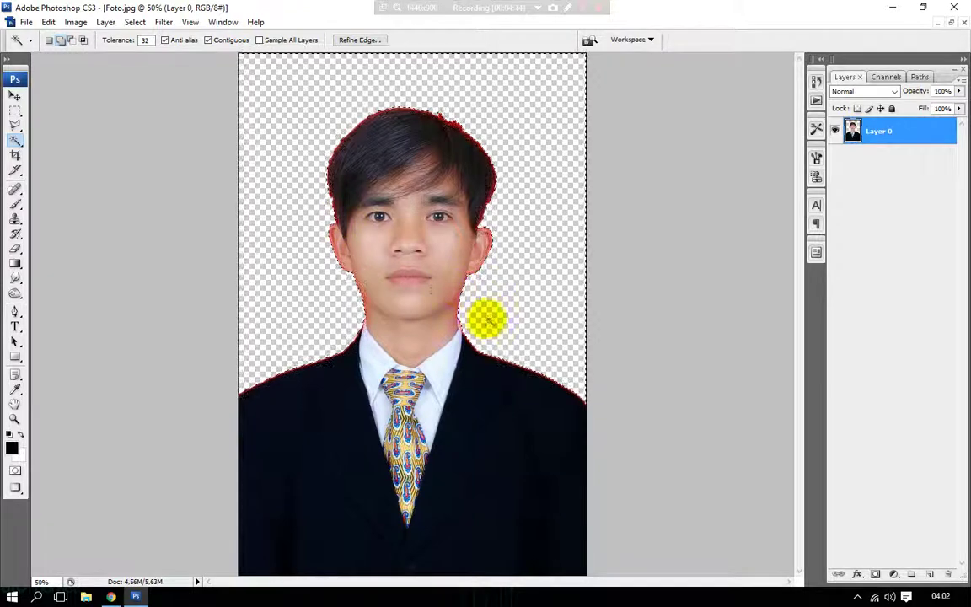
{"action": "key", "text": "ctrl+d"}
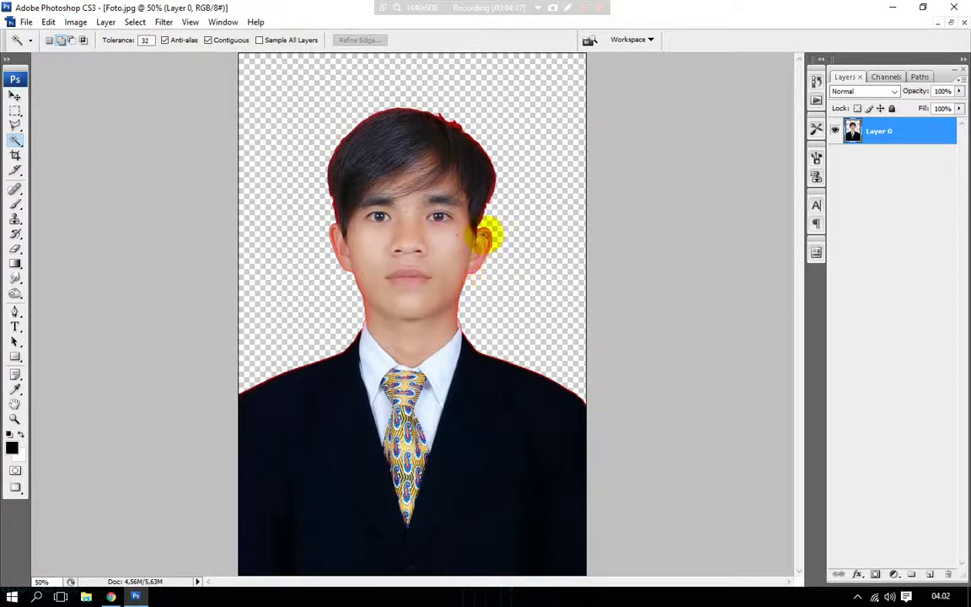
{"action": "key", "text": "ctrl+alt+z"}
{"action": "key", "text": "ctrl+alt+z"}
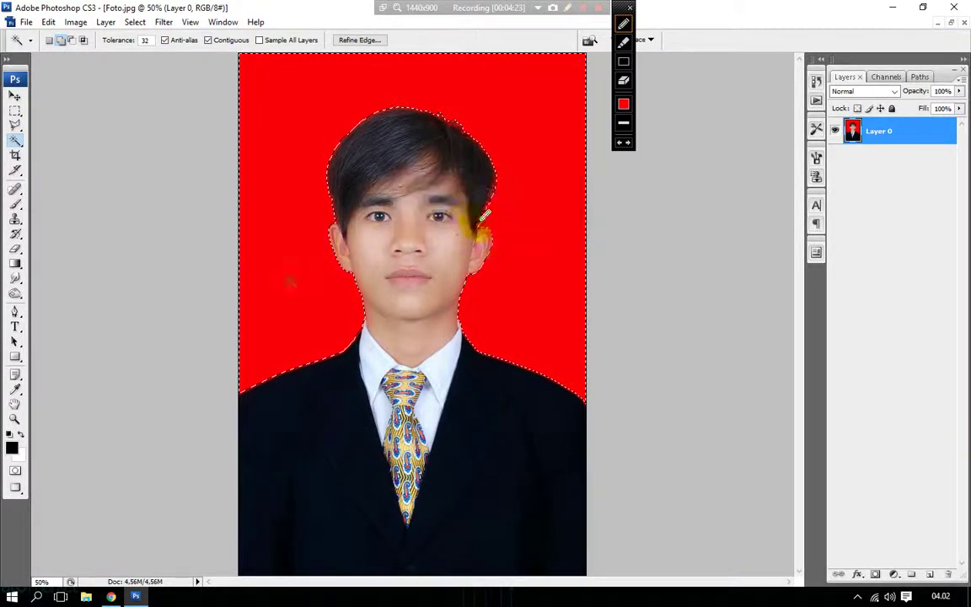
Feather the background selection by 5 pixels, delete it, and deselect.
{"action": "left_click", "coordinate": [616, 142]}
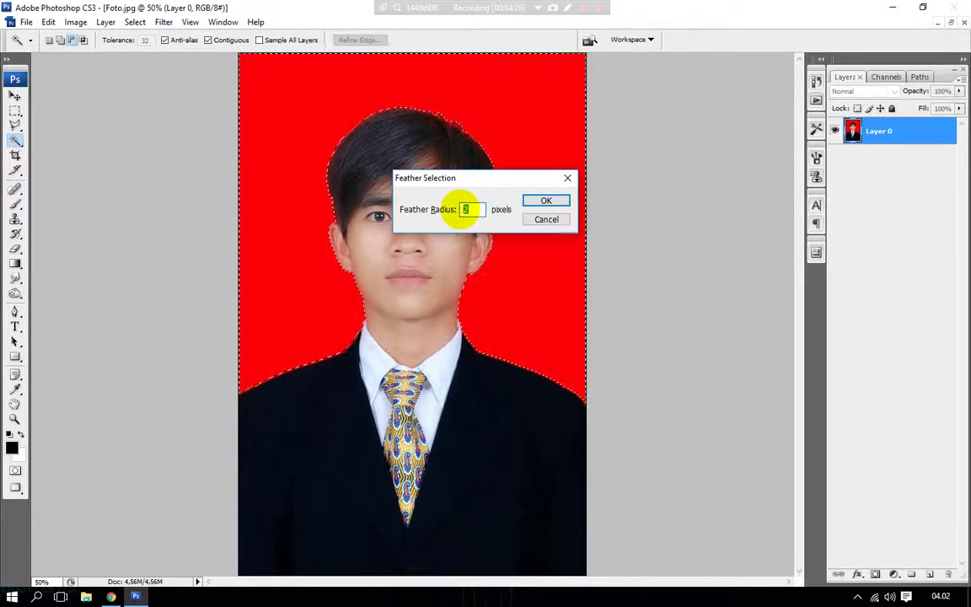
{"action": "left_click", "coordinate": [546, 201]}
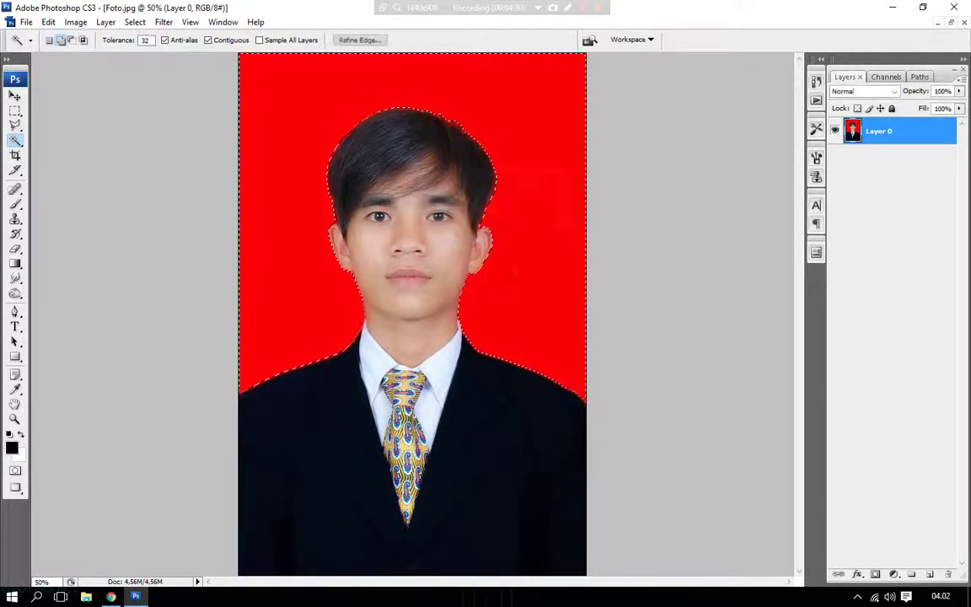
{"action": "key", "text": "Delete"}
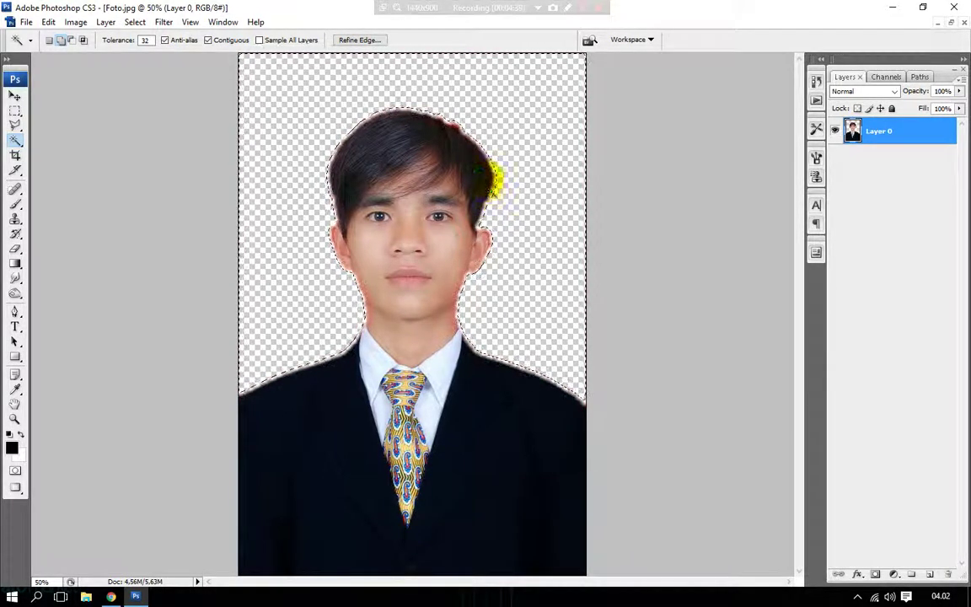
{"action": "key", "text": "ctrl+d"}
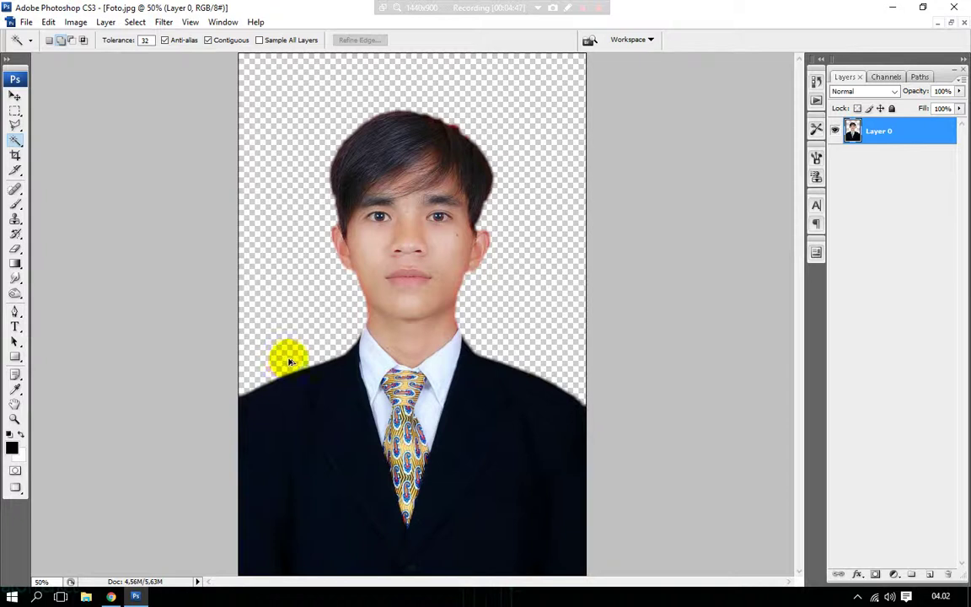
Reapply a 5-pixel feather to the selection with Alt+Ctrl+D.
{"action": "key", "text": "ctrl+alt+d"}
{"action": "key", "text": "ctrl+alt+d"}
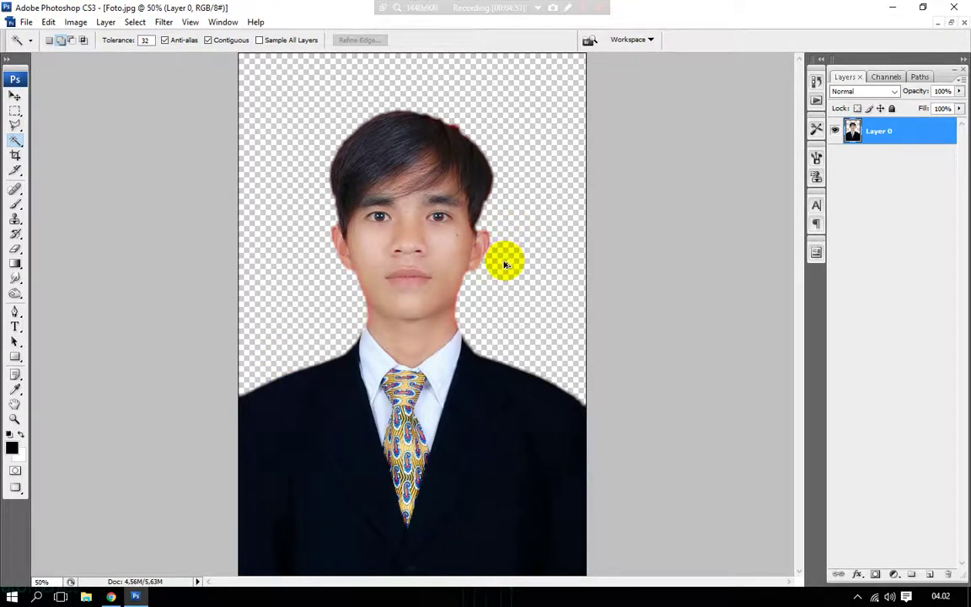
{"action": "left_click", "coordinate": [557, 223]}
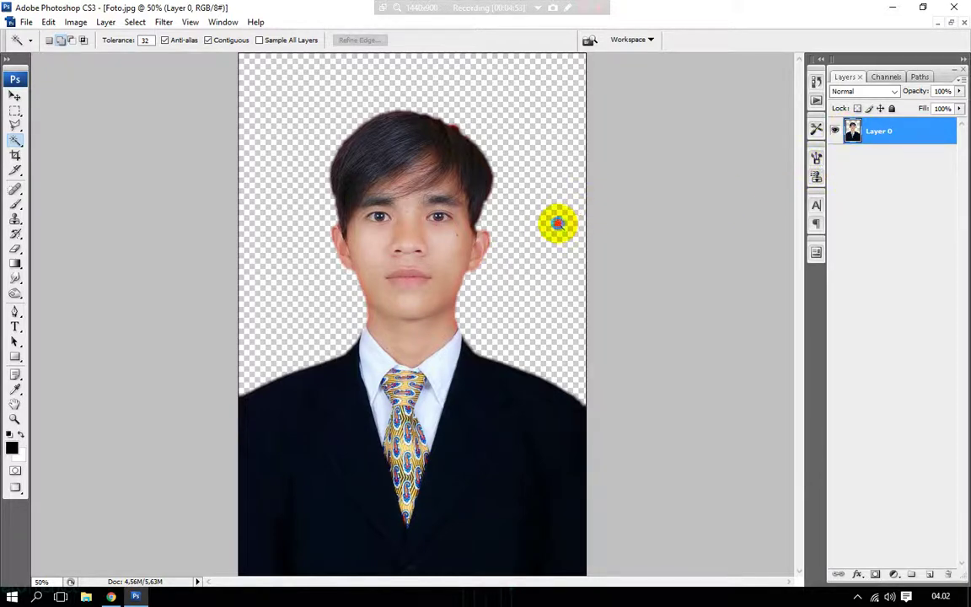
{"action": "key", "text": "ctrl+alt+d"}
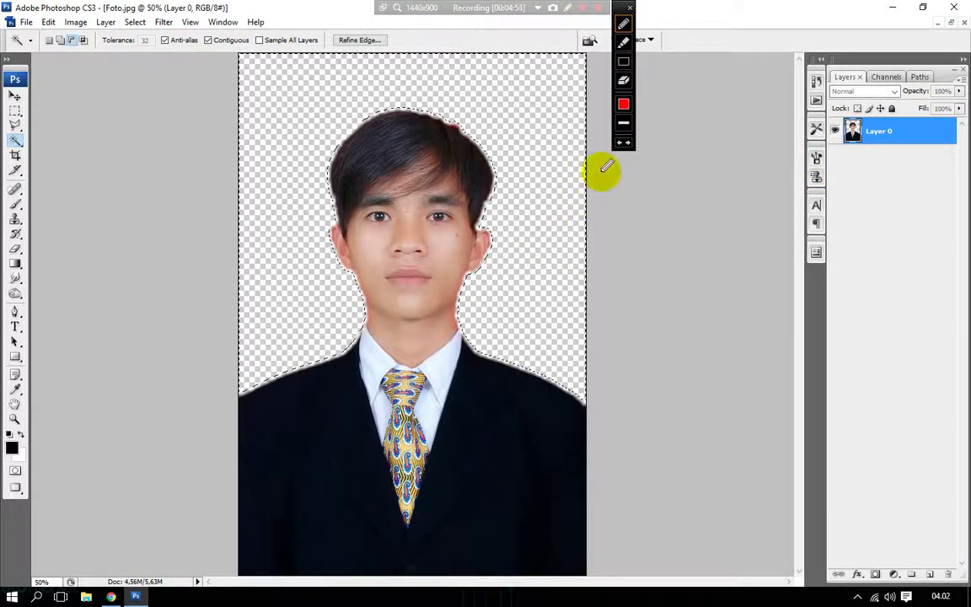
{"action": "key", "text": "ctrl+alt+d"}
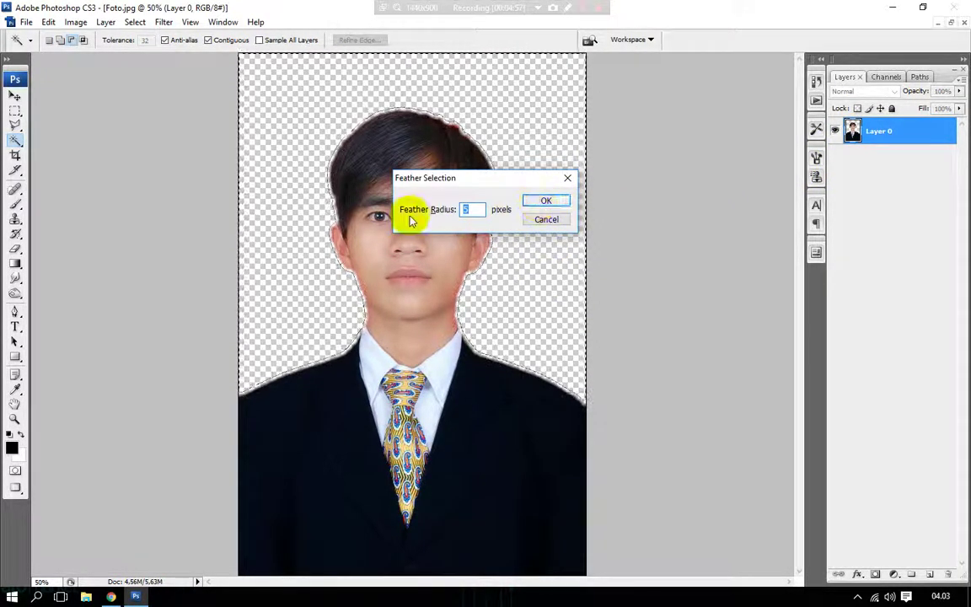
{"action": "left_click", "coordinate": [546, 202]}
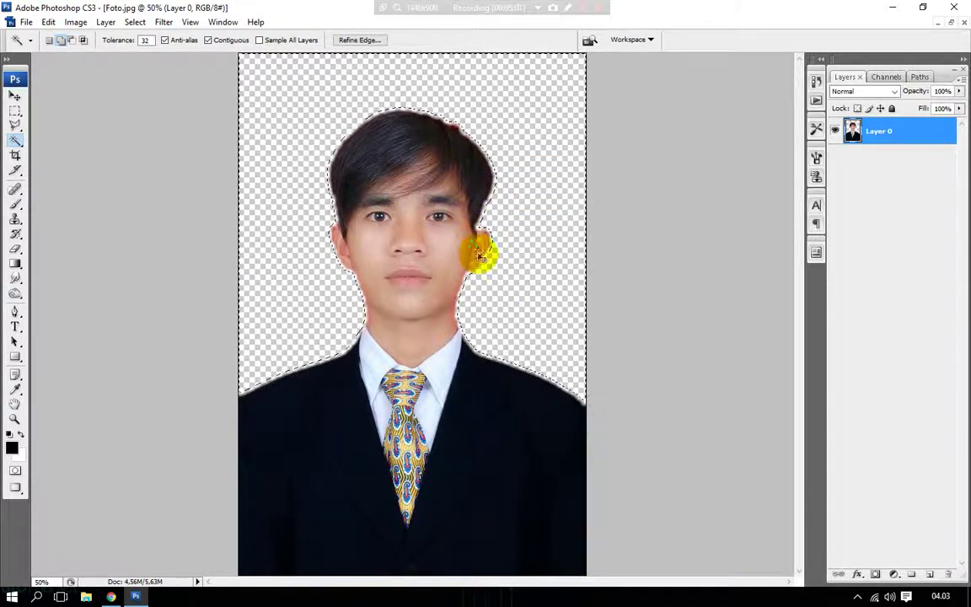
Add a new Layer 1 below Layer 0 and set the foreground colour to bright blue #0a25f4.
{"action": "key", "text": "ctrl+shift+n"}
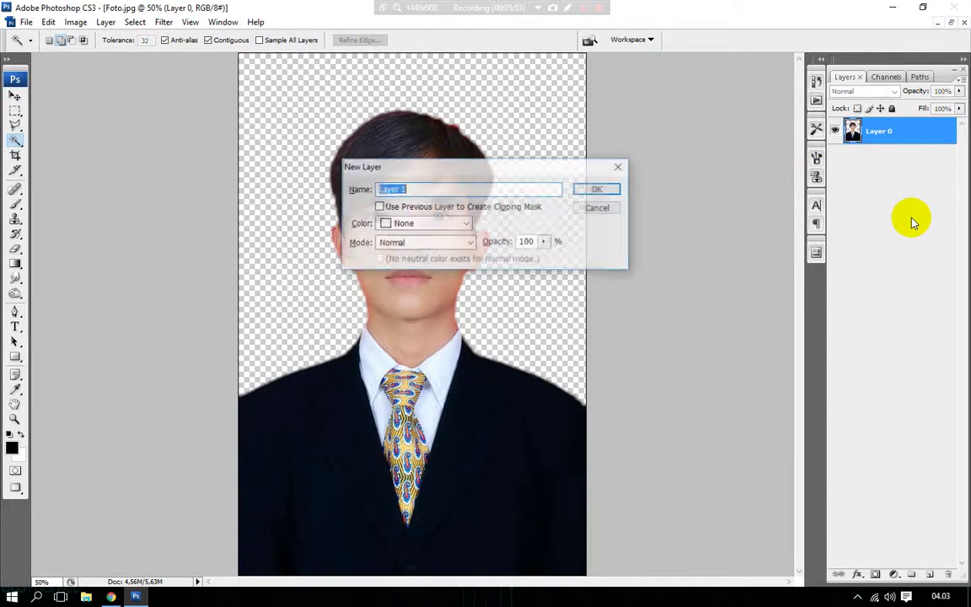
{"action": "key", "text": "Return"}
{"action": "left_click_drag", "start_coordinate": [926, 136], "coordinate": [927, 189]}
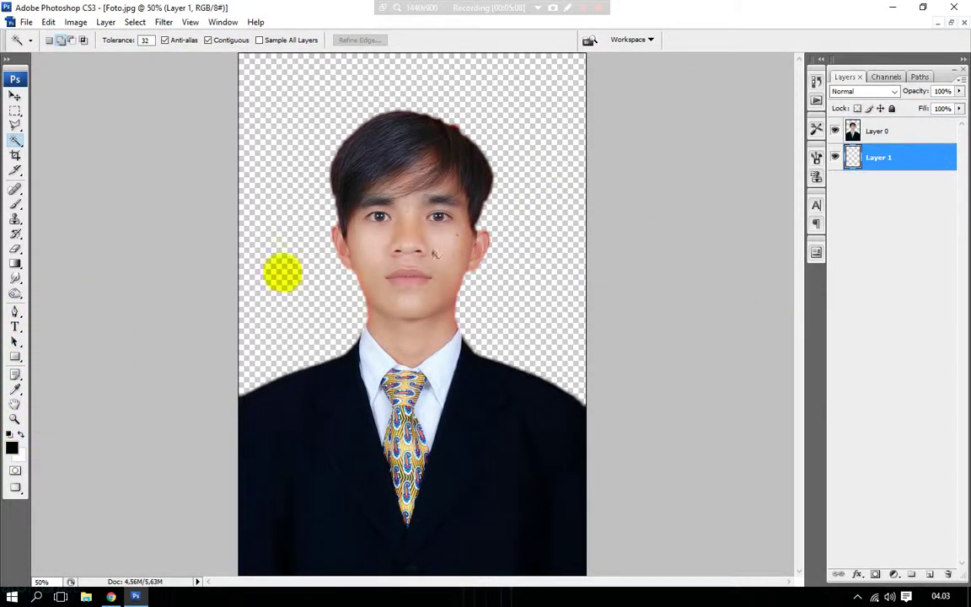
{"action": "left_click", "coordinate": [12, 445]}
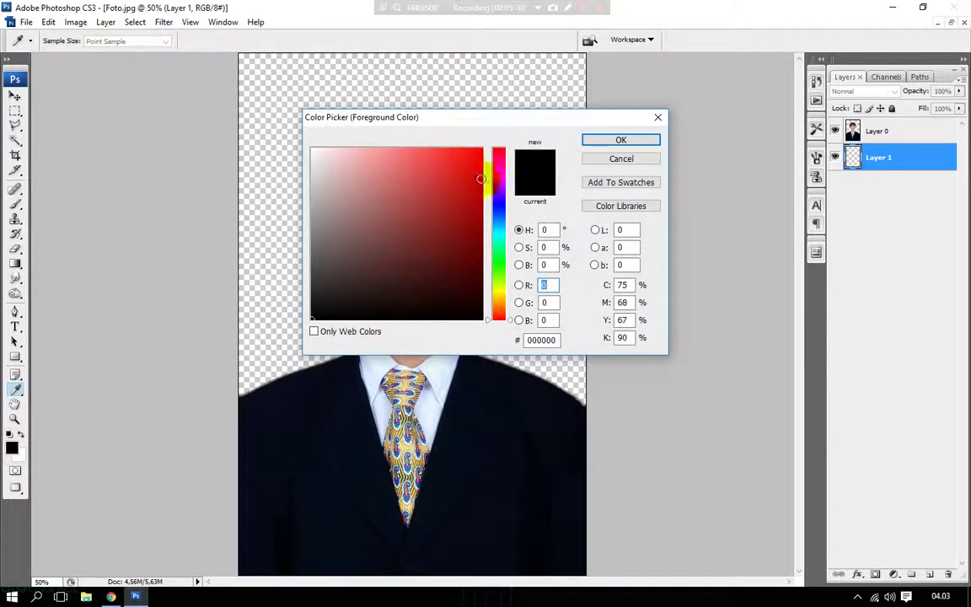
{"action": "left_click_drag", "start_coordinate": [503, 209], "coordinate": [503, 208]}
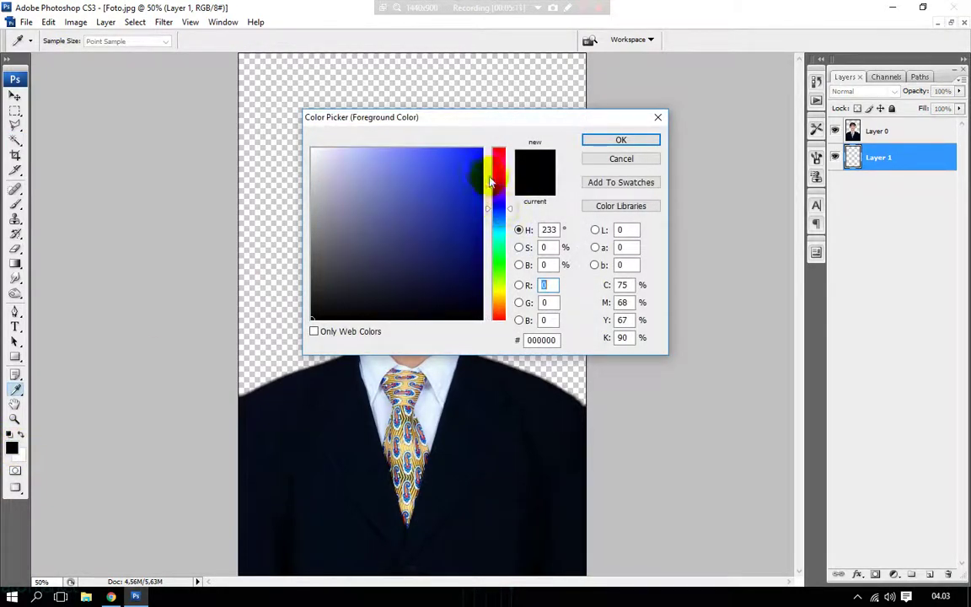
{"action": "left_click", "coordinate": [476, 156]}
{"action": "left_click", "coordinate": [620, 139]}
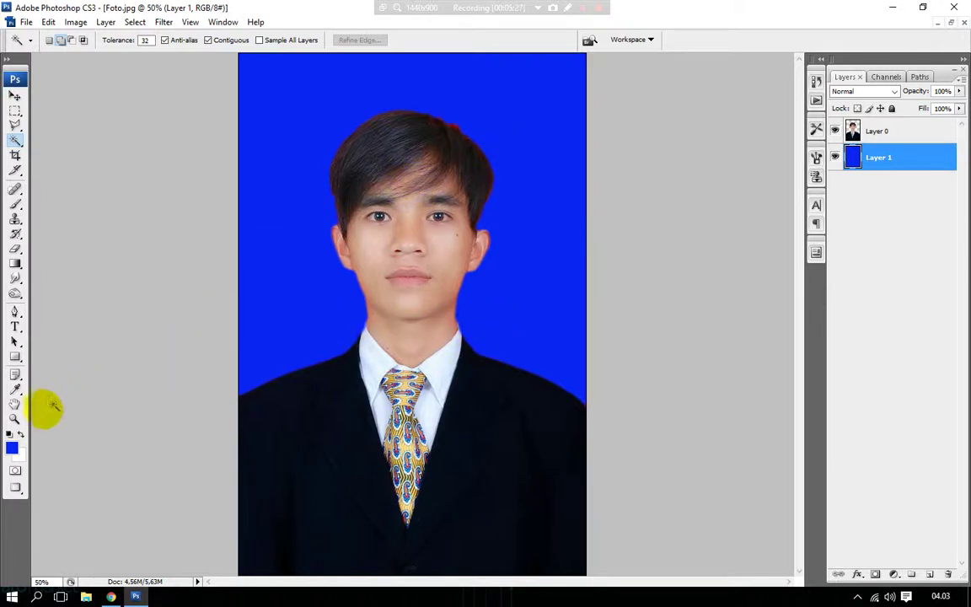
Zoom in and burn the right edge of the hair on Layer 0.
{"action": "key", "text": "z"}
{"action": "left_click", "coordinate": [455, 128]}
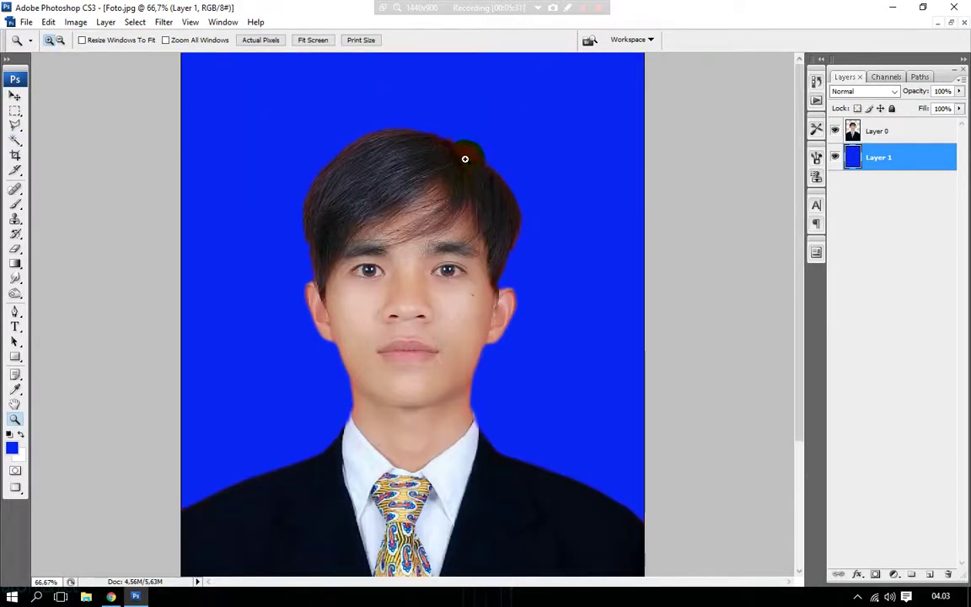
{"action": "left_click", "coordinate": [482, 181]}
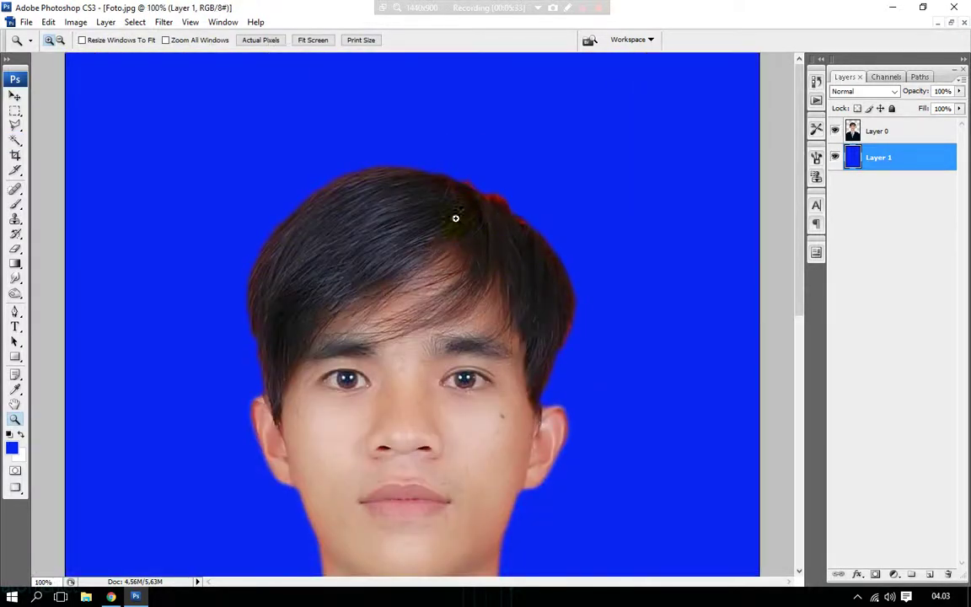
{"action": "left_click", "coordinate": [15, 292]}
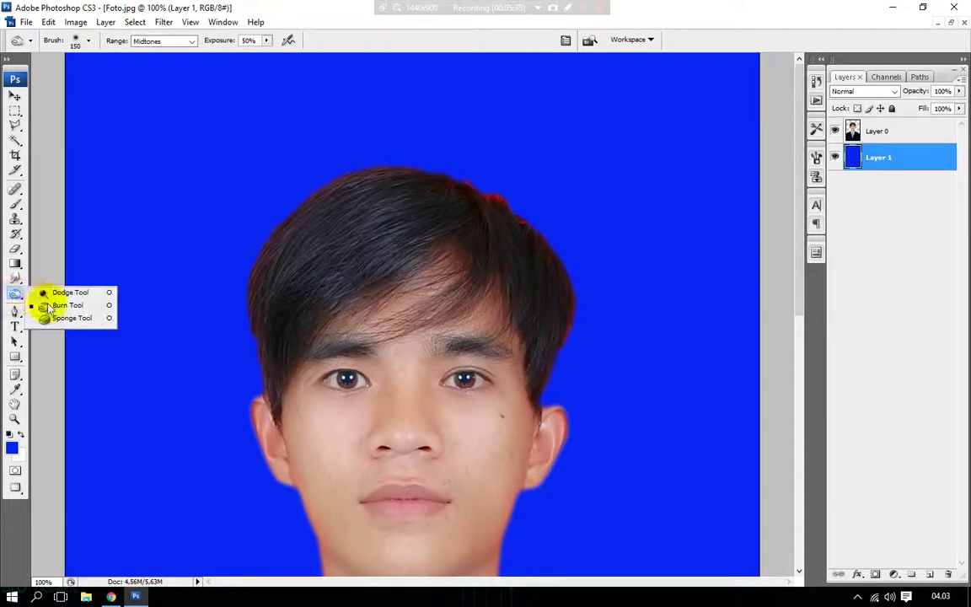
{"action": "left_click", "coordinate": [52, 306]}
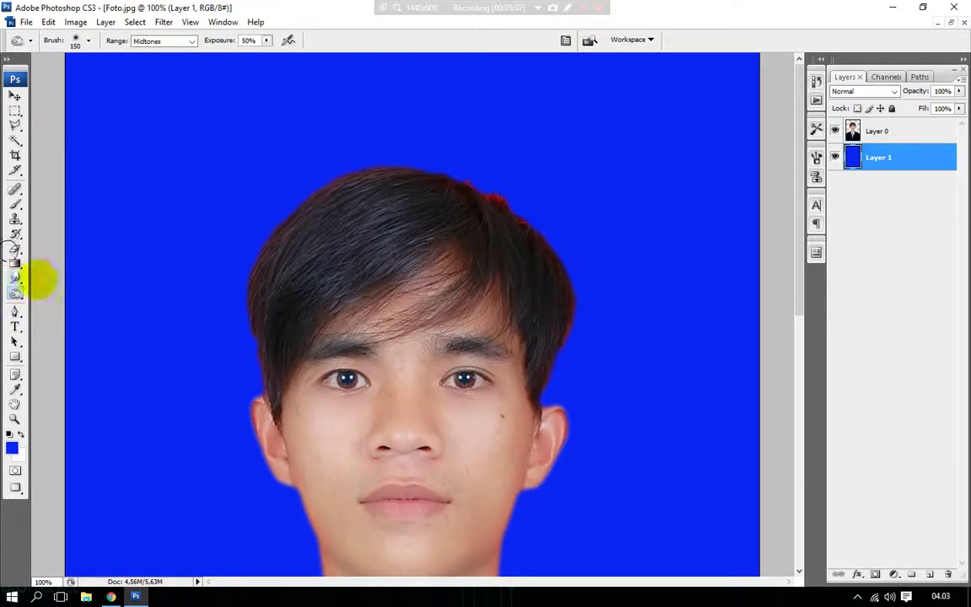
{"action": "left_click", "coordinate": [488, 187]}
{"action": "left_click", "coordinate": [881, 133]}
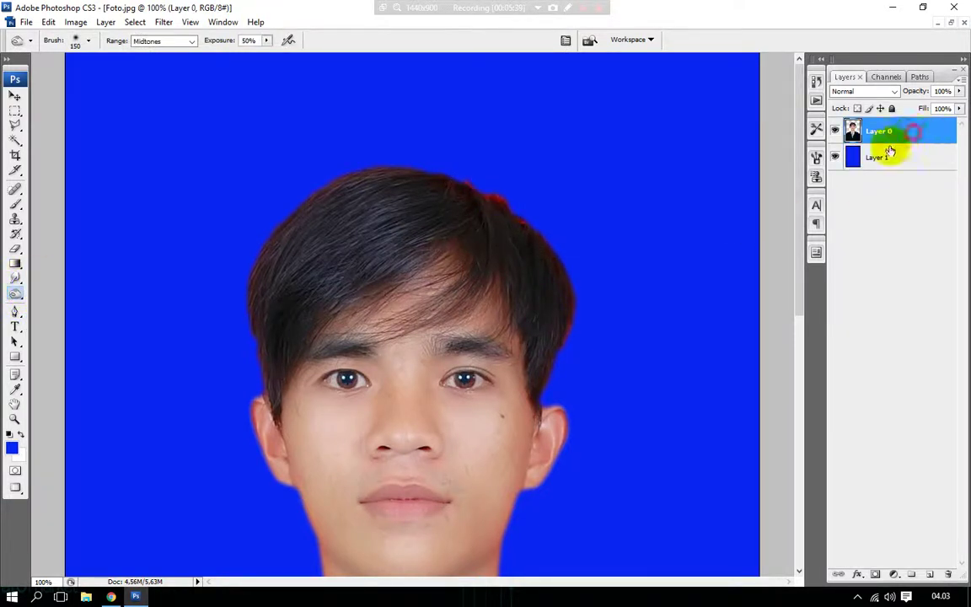
{"action": "mouse_move", "coordinate": [531, 199]}
{"action": "left_mouse_down"}
{"action": "mouse_move", "coordinate": [472, 179]}
{"action": "mouse_move", "coordinate": [509, 202]}
{"action": "mouse_move", "coordinate": [483, 193]}
{"action": "mouse_move", "coordinate": [496, 208]}
{"action": "mouse_move", "coordinate": [537, 223]}
{"action": "mouse_move", "coordinate": [576, 318]}
{"action": "left_mouse_up"}
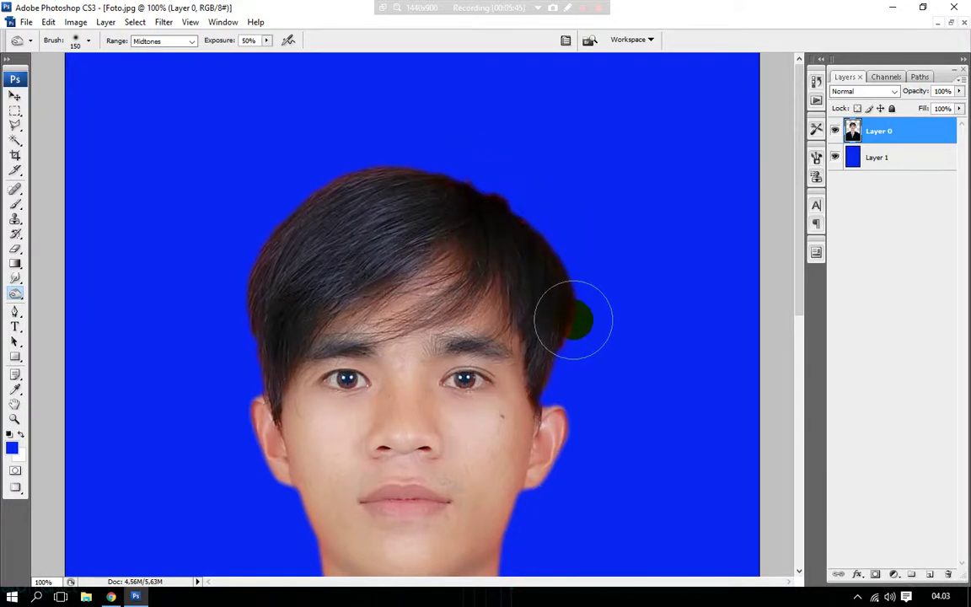
{"action": "mouse_move", "coordinate": [573, 317]}
{"action": "left_mouse_down"}
{"action": "mouse_move", "coordinate": [560, 287]}
{"action": "mouse_move", "coordinate": [574, 279]}
{"action": "left_mouse_up"}
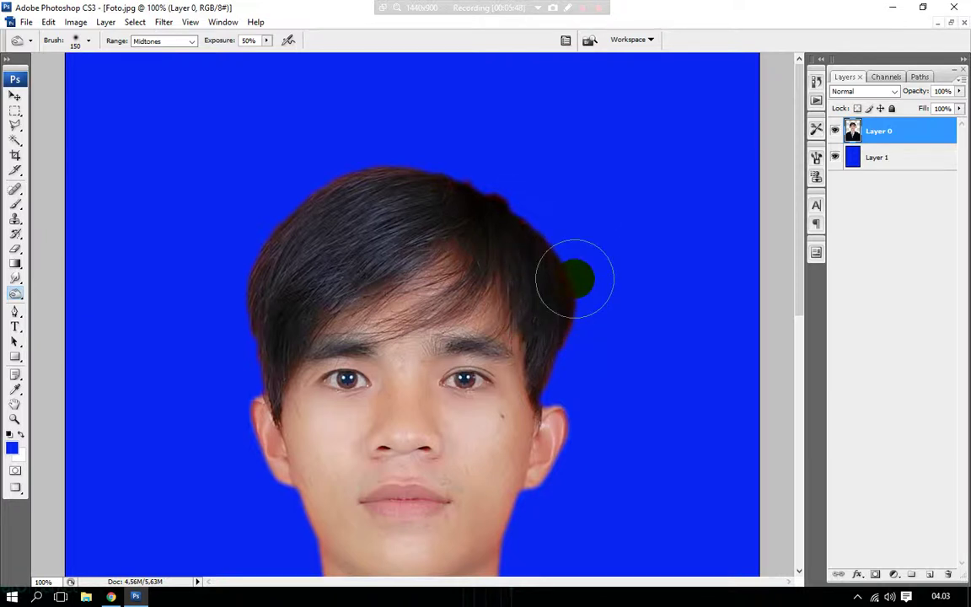
{"action": "mouse_move", "coordinate": [574, 279]}
{"action": "left_mouse_down"}
{"action": "mouse_move", "coordinate": [556, 373]}
{"action": "mouse_move", "coordinate": [532, 217]}
{"action": "mouse_move", "coordinate": [364, 178]}
{"action": "mouse_move", "coordinate": [301, 185]}
{"action": "mouse_move", "coordinate": [364, 164]}
{"action": "mouse_move", "coordinate": [269, 225]}
{"action": "mouse_move", "coordinate": [267, 355]}
{"action": "mouse_move", "coordinate": [262, 282]}
{"action": "mouse_move", "coordinate": [409, 164]}
{"action": "mouse_move", "coordinate": [368, 163]}
{"action": "mouse_move", "coordinate": [524, 219]}
{"action": "mouse_move", "coordinate": [481, 177]}
{"action": "mouse_move", "coordinate": [573, 295]}
{"action": "mouse_move", "coordinate": [413, 143]}
{"action": "mouse_move", "coordinate": [324, 173]}
{"action": "mouse_move", "coordinate": [272, 288]}
{"action": "left_mouse_up"}
At 66.7% zoom, burn the hair edges across the top and upper left of the head.
{"action": "scroll", "coordinate": [261, 334], "scroll_direction": "down", "scroll_amount": 1}
{"action": "scroll", "coordinate": [260, 258], "scroll_direction": "down", "scroll_amount": 1}
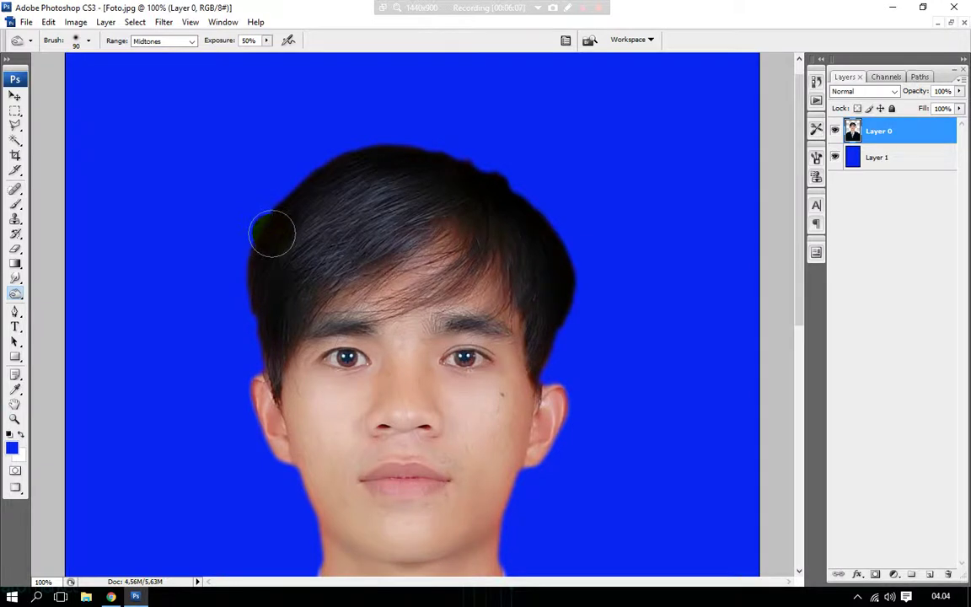
{"action": "key", "text": "z"}
{"action": "left_click", "coordinate": [310, 219], "text": "alt"}
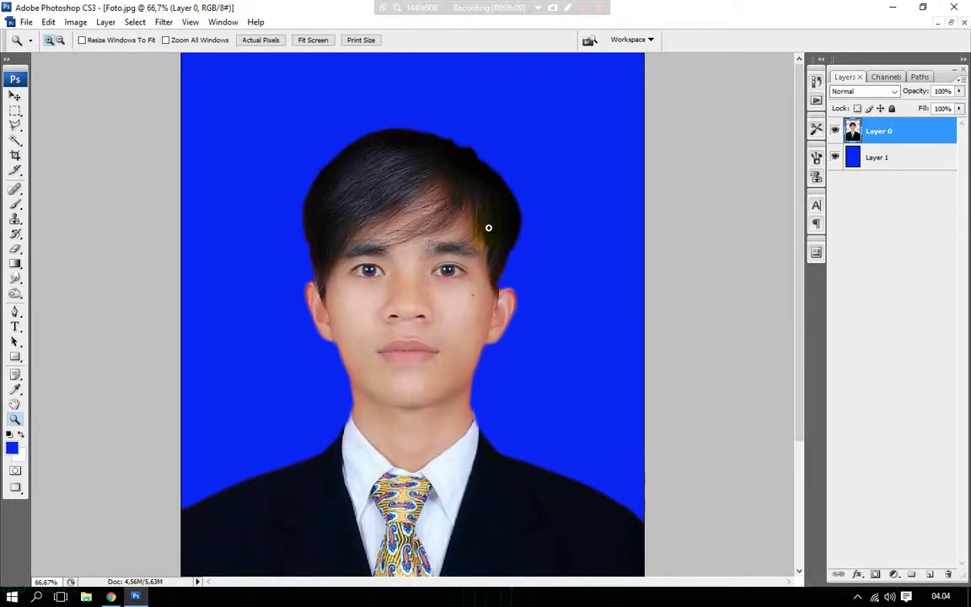
{"action": "left_click", "coordinate": [295, 195]}
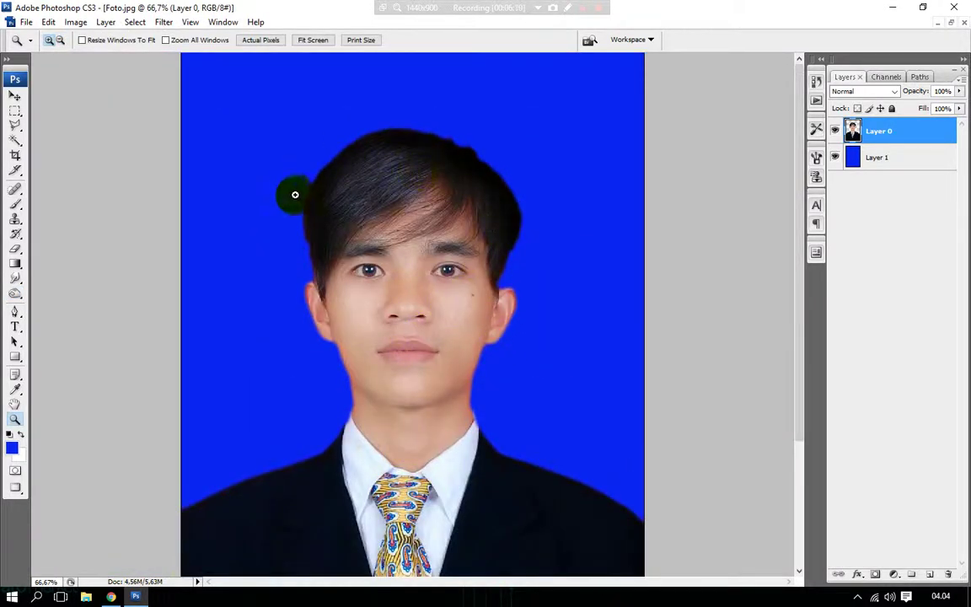
{"action": "left_click", "coordinate": [15, 292]}
{"action": "mouse_move", "coordinate": [340, 164]}
{"action": "left_mouse_down"}
{"action": "mouse_move", "coordinate": [386, 124]}
{"action": "mouse_move", "coordinate": [488, 184]}
{"action": "left_mouse_up"}
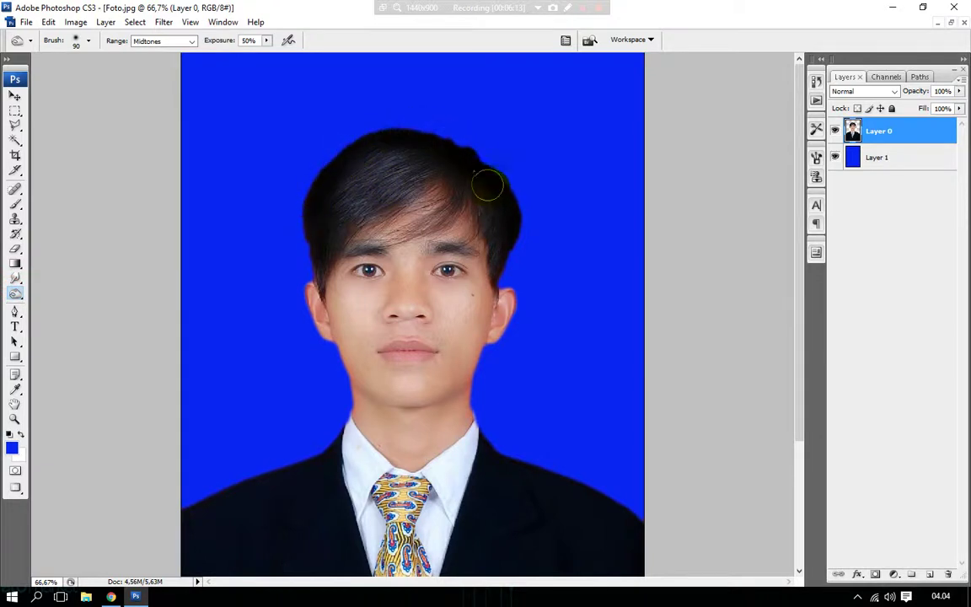
{"action": "left_click_drag", "start_coordinate": [318, 202], "coordinate": [387, 184]}
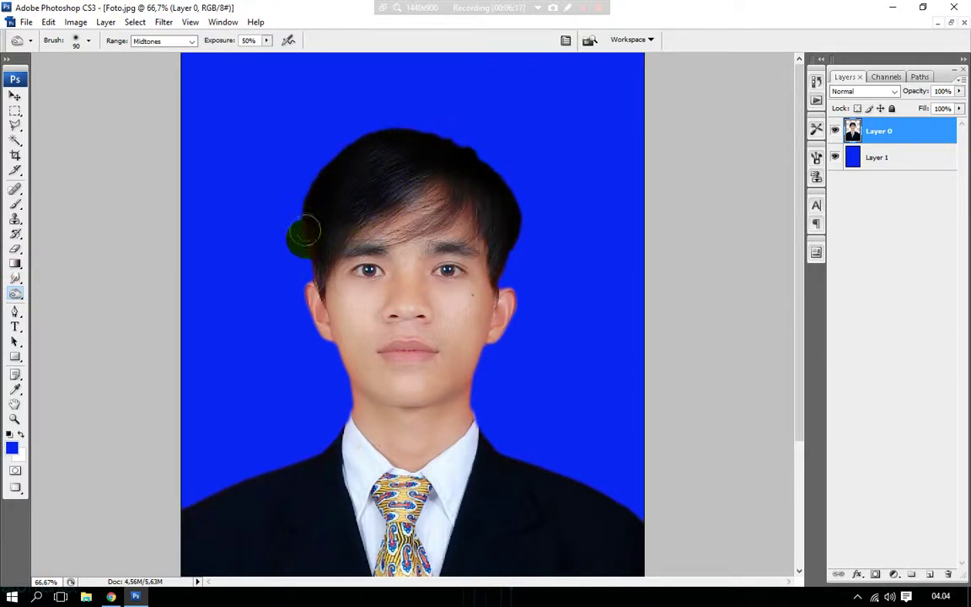
{"action": "mouse_move", "coordinate": [304, 233]}
{"action": "left_mouse_down"}
{"action": "mouse_move", "coordinate": [579, 80]}
{"action": "mouse_move", "coordinate": [459, 140]}
{"action": "mouse_move", "coordinate": [505, 136]}
{"action": "mouse_move", "coordinate": [463, 154]}
{"action": "left_mouse_up"}
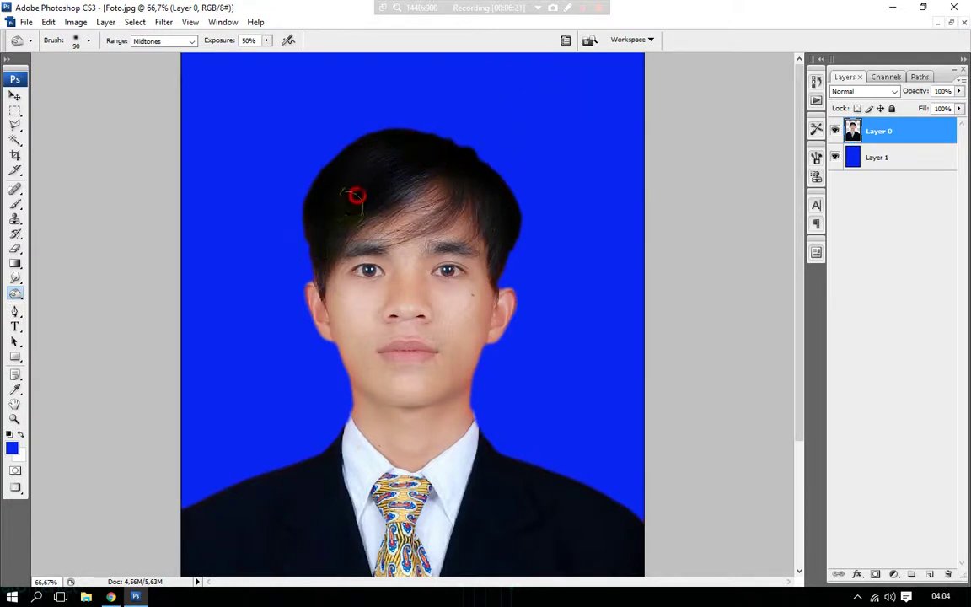
{"action": "left_click_drag", "start_coordinate": [308, 257], "coordinate": [474, 137]}
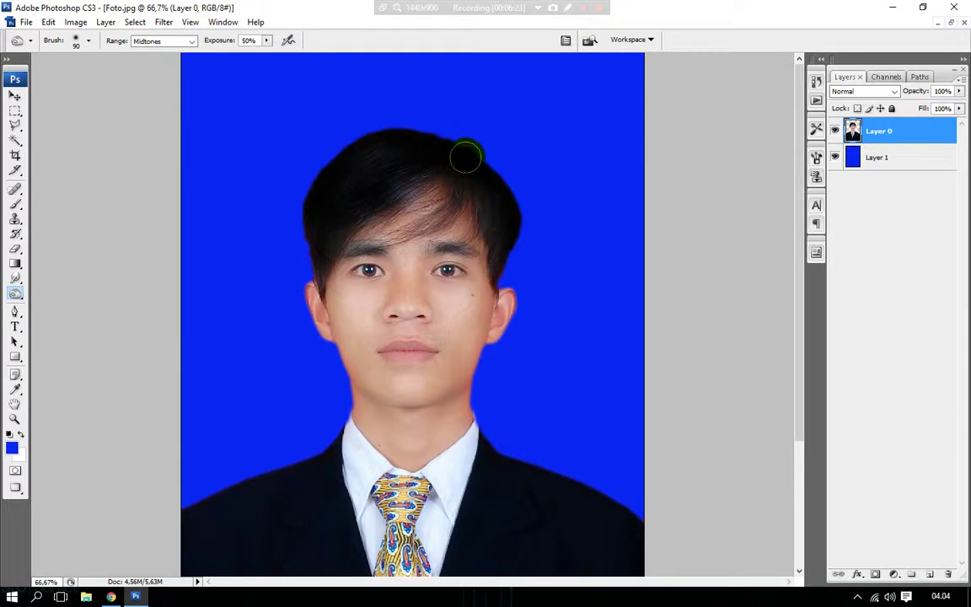
Smudge the top and right hair edges, shrink the brush to 70, and zoom out to 33.3%.
{"action": "left_click", "coordinate": [15, 278]}
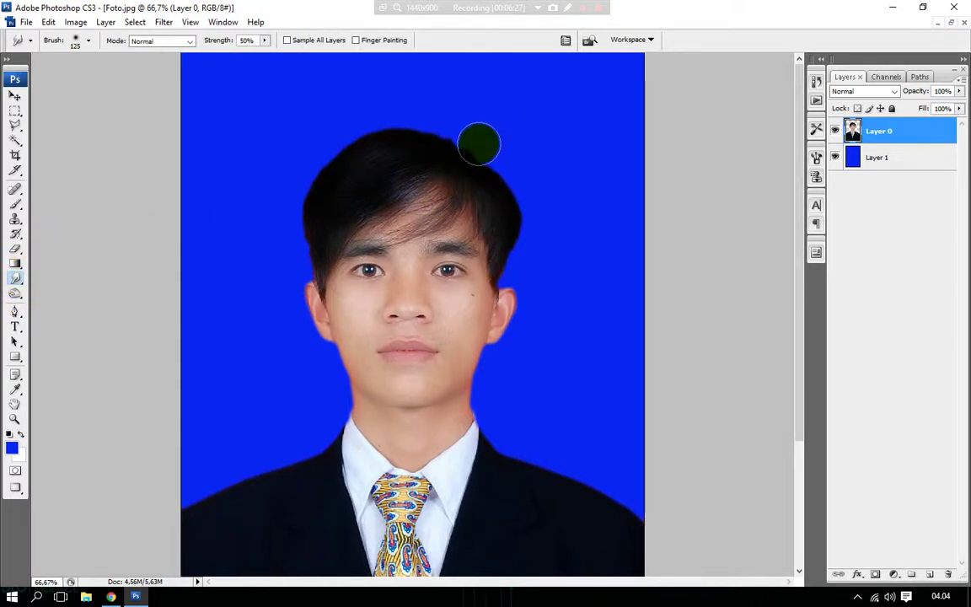
{"action": "left_click_drag", "start_coordinate": [479, 145], "coordinate": [489, 132]}
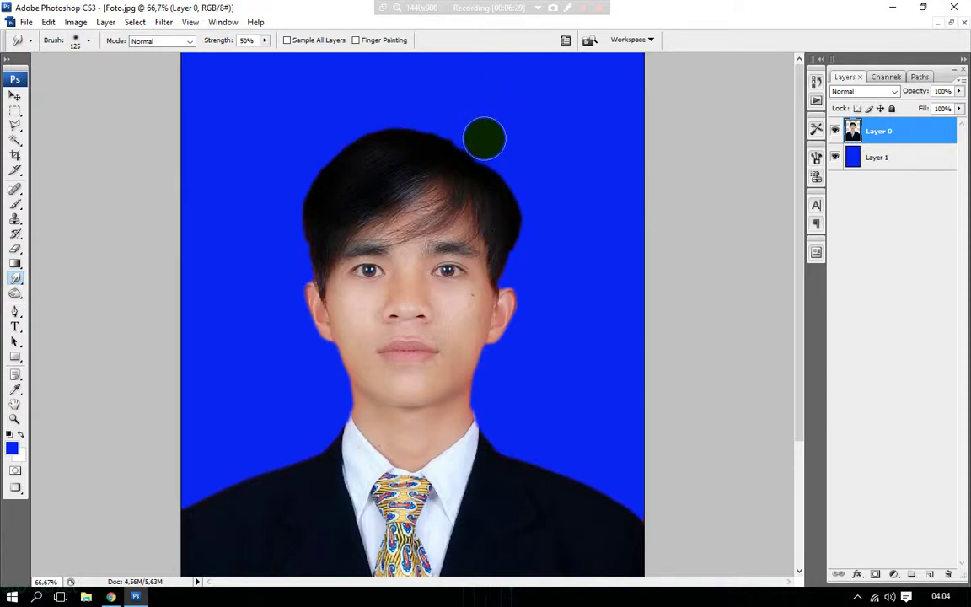
{"action": "mouse_move", "coordinate": [482, 139]}
{"action": "left_mouse_down"}
{"action": "mouse_move", "coordinate": [473, 123]}
{"action": "mouse_move", "coordinate": [466, 150]}
{"action": "left_mouse_up"}
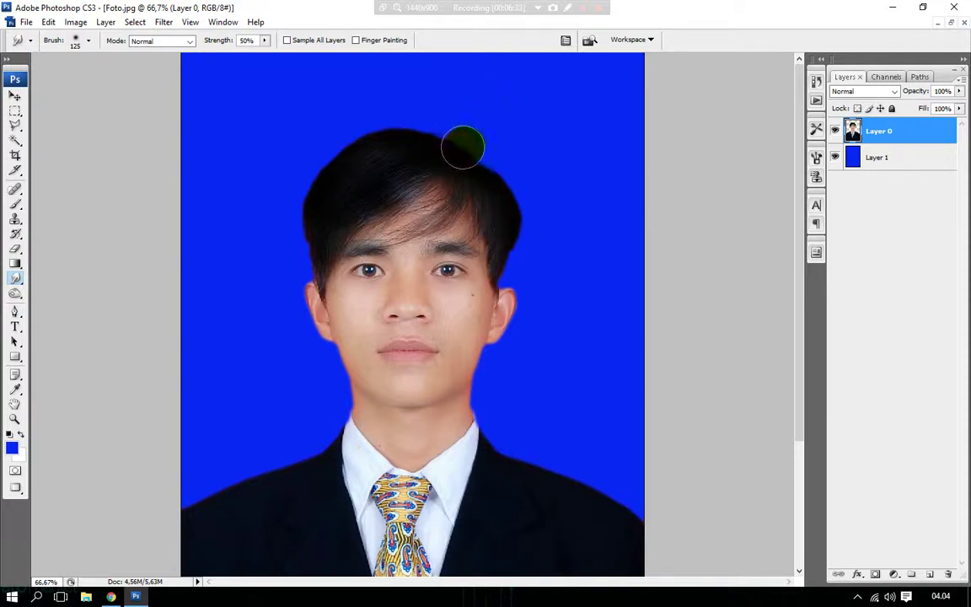
{"action": "mouse_move", "coordinate": [460, 117]}
{"action": "left_mouse_down"}
{"action": "mouse_move", "coordinate": [486, 126]}
{"action": "mouse_move", "coordinate": [514, 166]}
{"action": "left_mouse_up"}
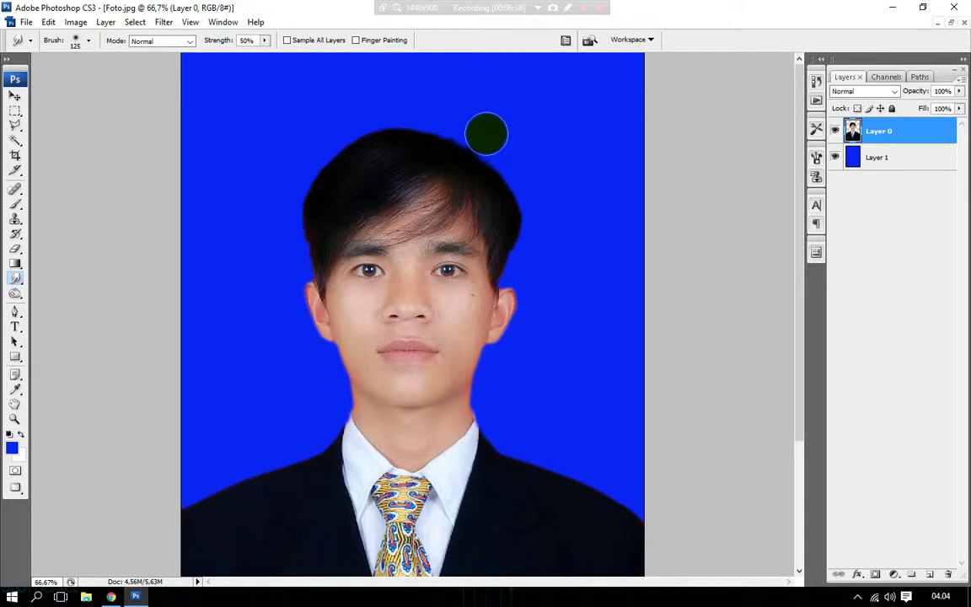
{"action": "mouse_move", "coordinate": [486, 134]}
{"action": "left_mouse_down"}
{"action": "mouse_move", "coordinate": [502, 145]}
{"action": "mouse_move", "coordinate": [460, 128]}
{"action": "left_mouse_up"}
{"action": "key", "text": "bracketleft"}
{"action": "key", "text": "bracketleft"}
{"action": "key", "text": "bracketleft"}
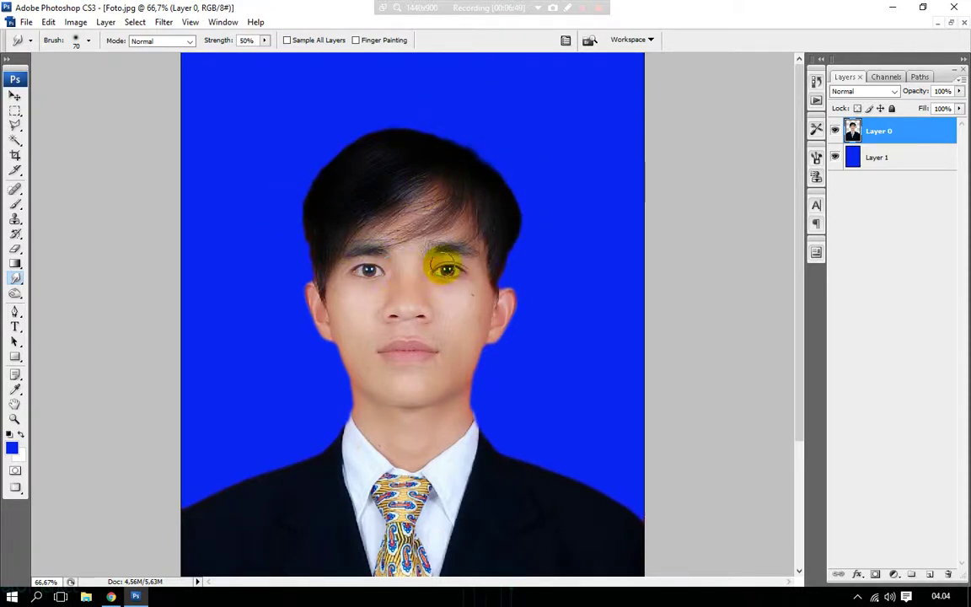
{"action": "key", "text": "z"}
{"action": "left_click", "coordinate": [445, 253], "text": "alt"}
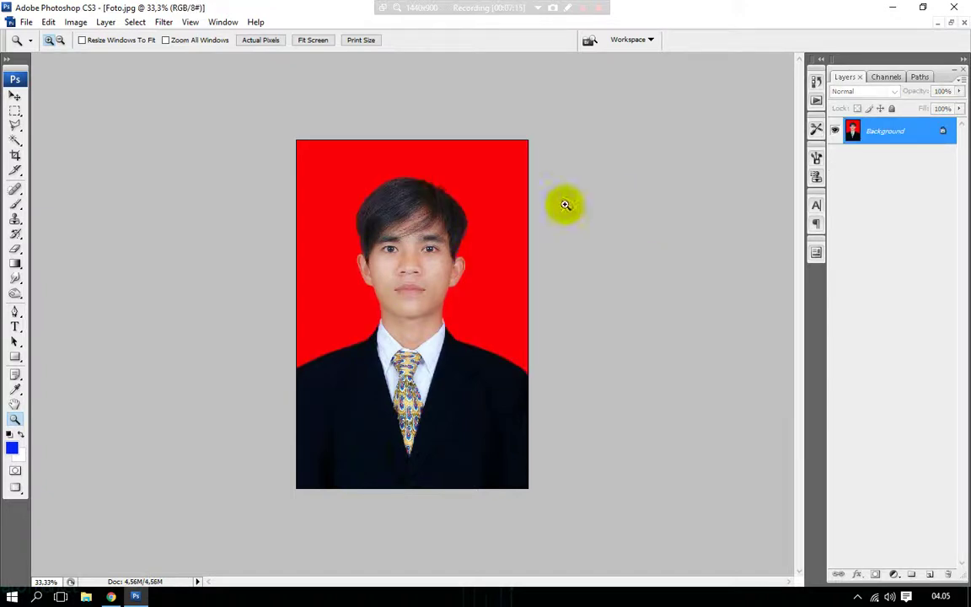
Cycle the screen modes back to windowed view and open the Jas suits image.
{"action": "left_click", "coordinate": [14, 487]}
{"action": "left_click", "coordinate": [16, 475]}
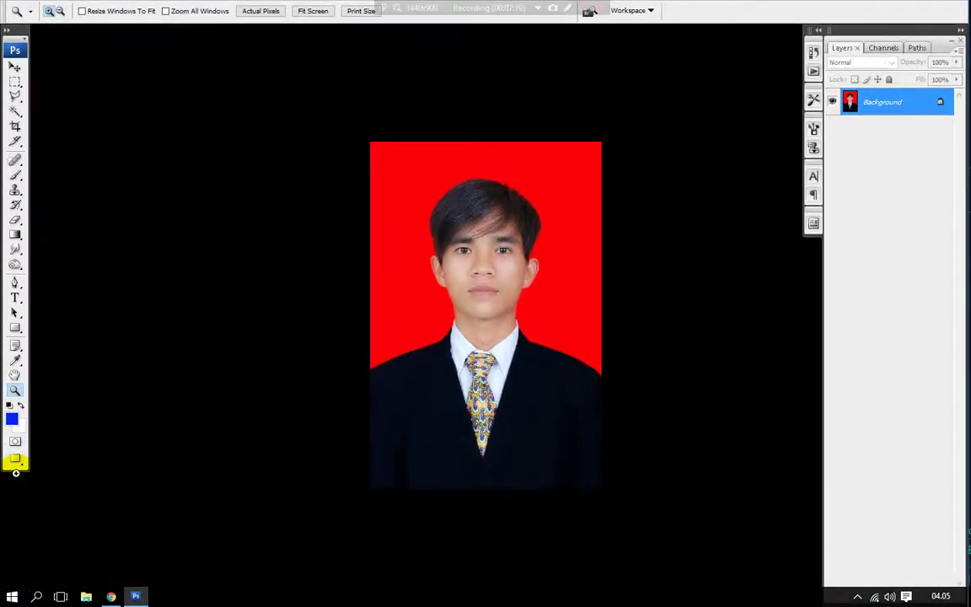
{"action": "left_click", "coordinate": [16, 463]}
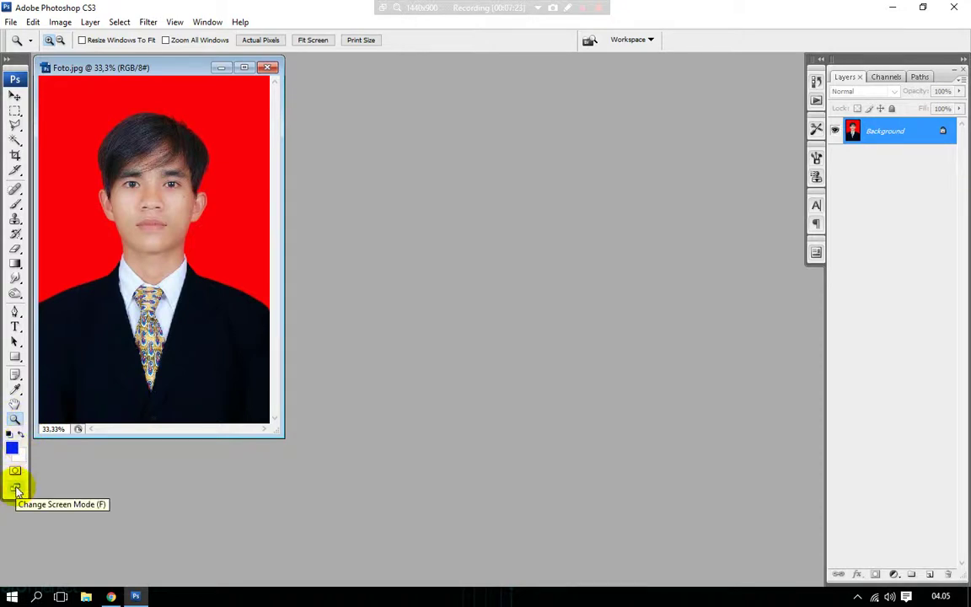
{"action": "double_click", "coordinate": [323, 310]}
{"action": "left_click", "coordinate": [213, 90]}
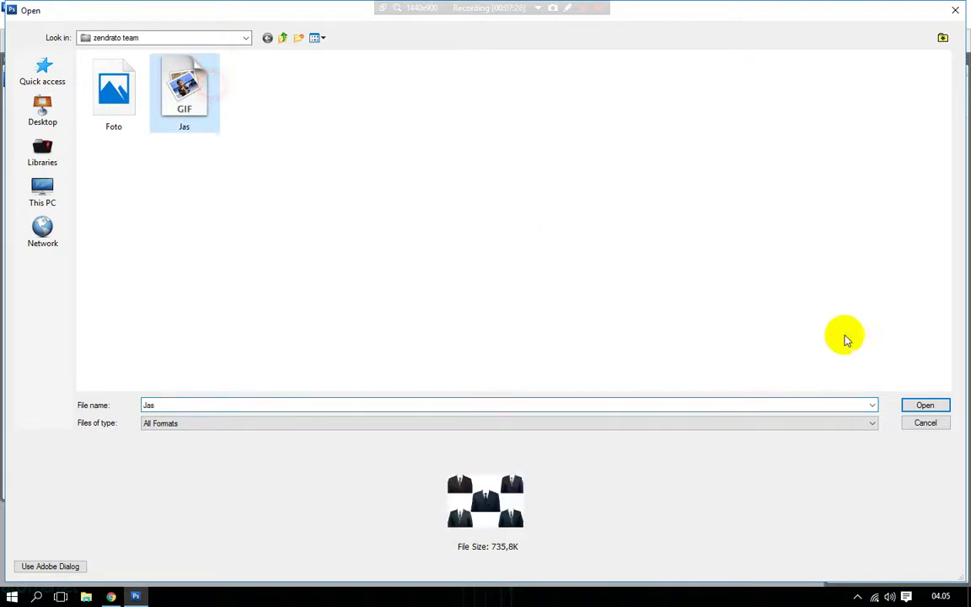
{"action": "left_click", "coordinate": [924, 404]}
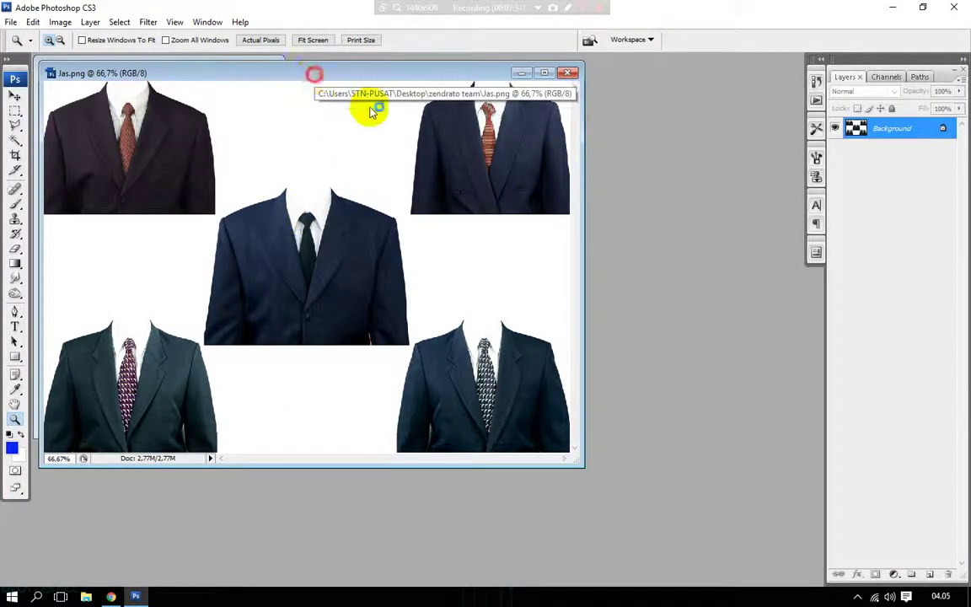
Move the Jas window aside, switch to Foto.jpg with Ctrl+Tab, and maximize it.
{"action": "left_click_drag", "start_coordinate": [316, 78], "coordinate": [434, 138]}
{"action": "left_click", "coordinate": [289, 144]}
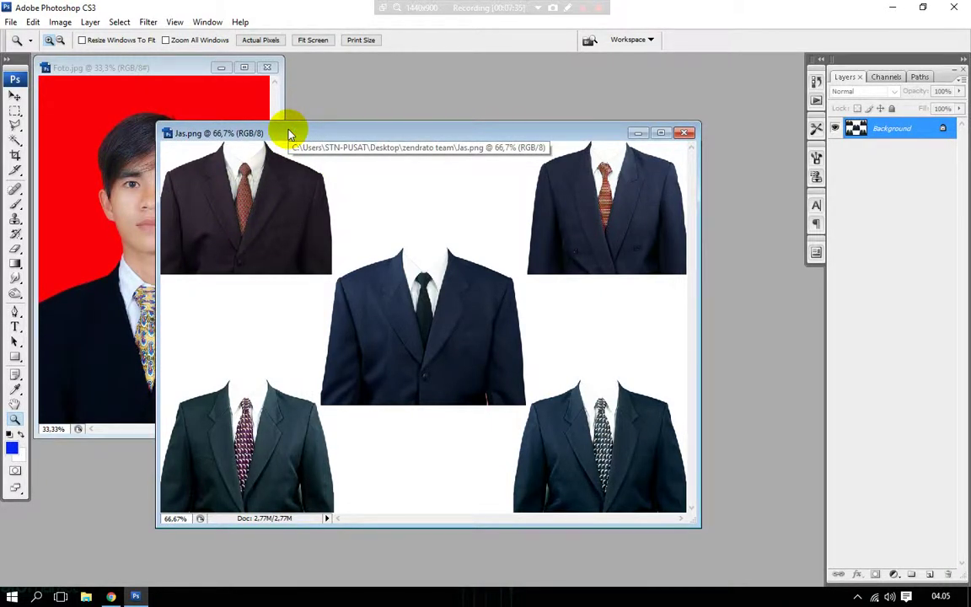
{"action": "key", "text": "ctrl+Tab"}
{"action": "left_click", "coordinate": [289, 133]}
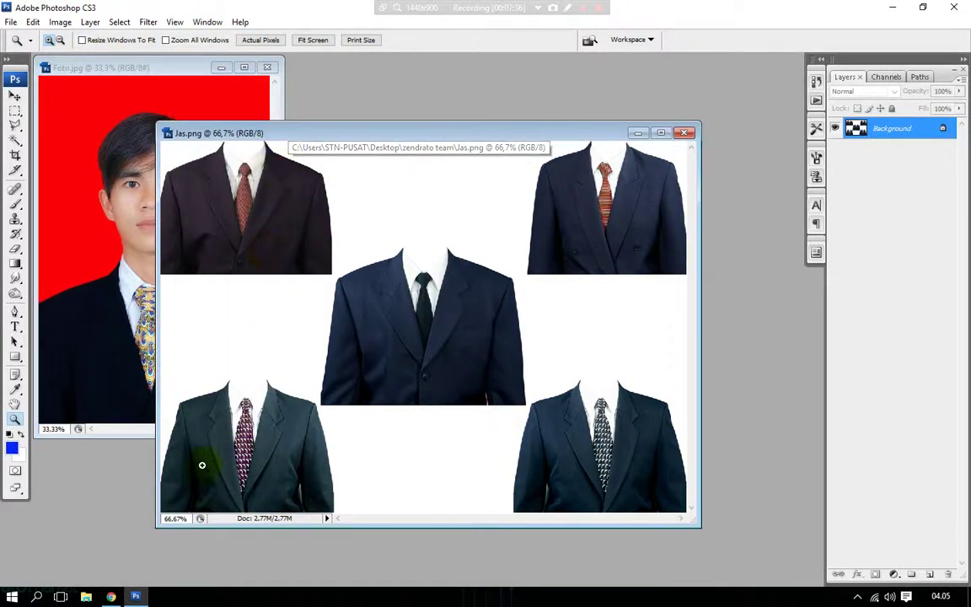
{"action": "key", "text": "ctrl+Tab"}
{"action": "key", "text": "ctrl+Tab"}
{"action": "key", "text": "ctrl+Tab"}
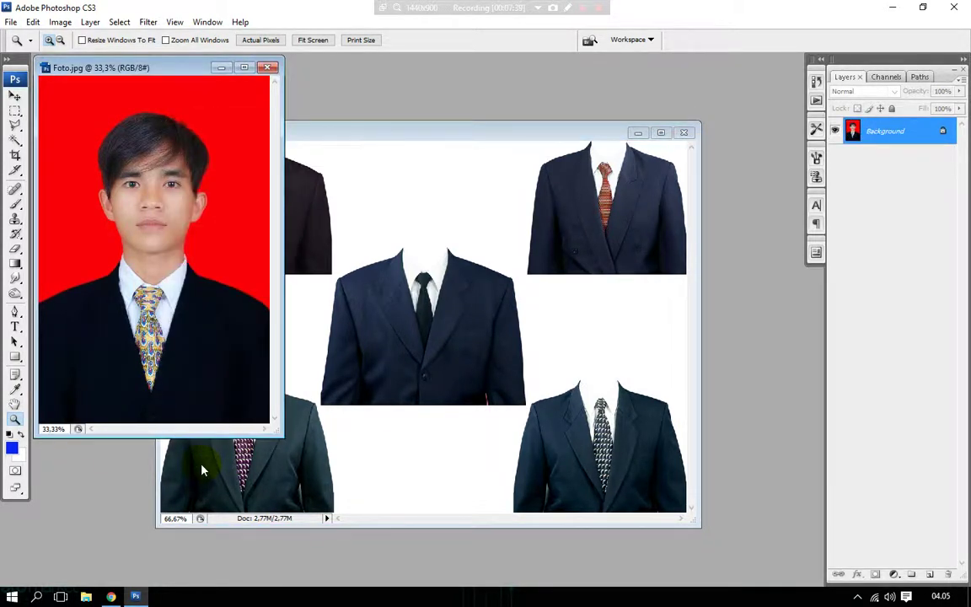
{"action": "key", "text": "ctrl+Tab"}
{"action": "key", "text": "ctrl+Tab"}
{"action": "key", "text": "ctrl+Tab"}
{"action": "key", "text": "ctrl+Tab"}
{"action": "left_click", "coordinate": [244, 67]}
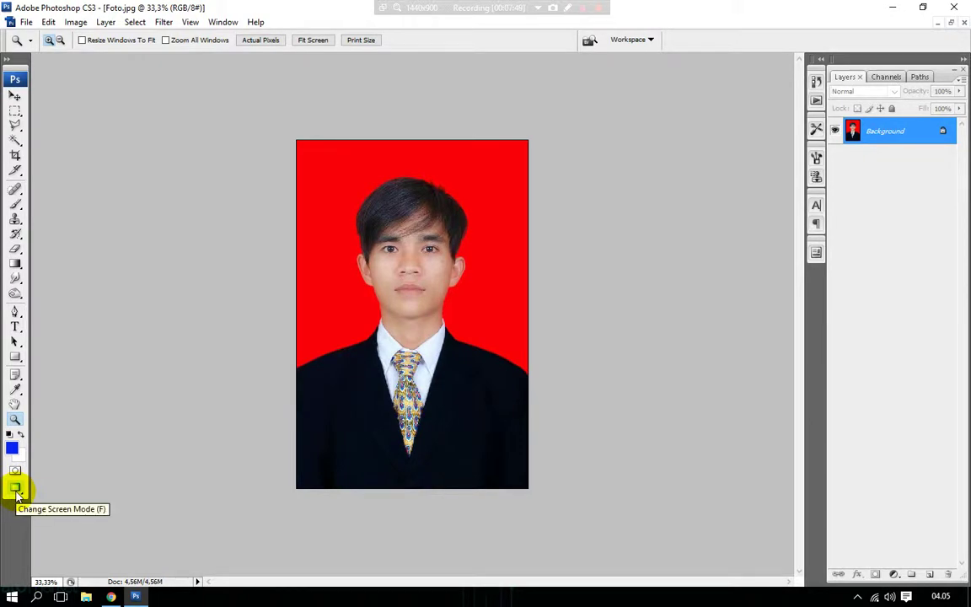
Cycle through full-screen modes and panel visibility, then return to standard screen mode.
{"action": "key", "text": "f"}
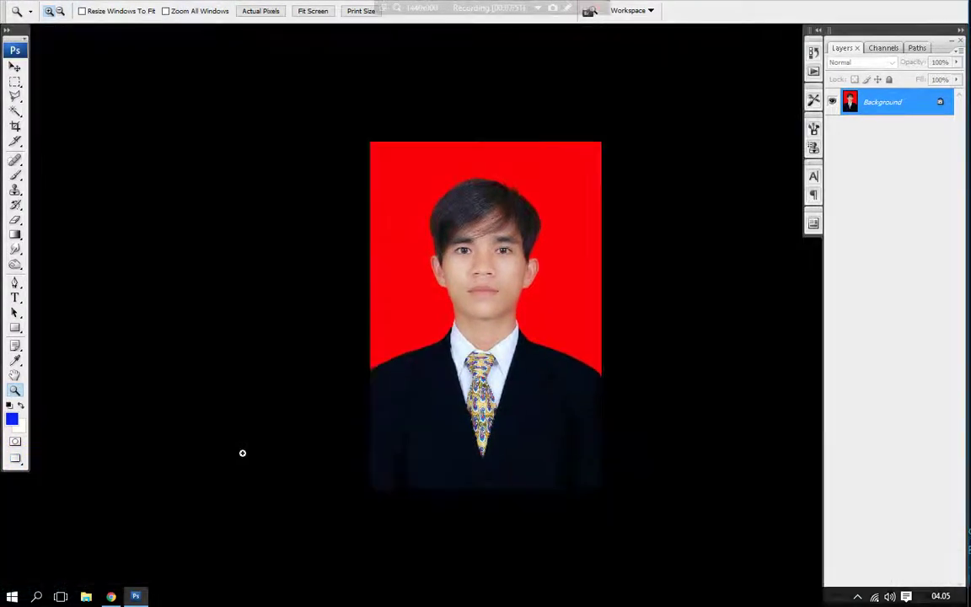
{"action": "key", "text": "f"}
{"action": "key", "text": "f"}
{"action": "key", "text": "f"}
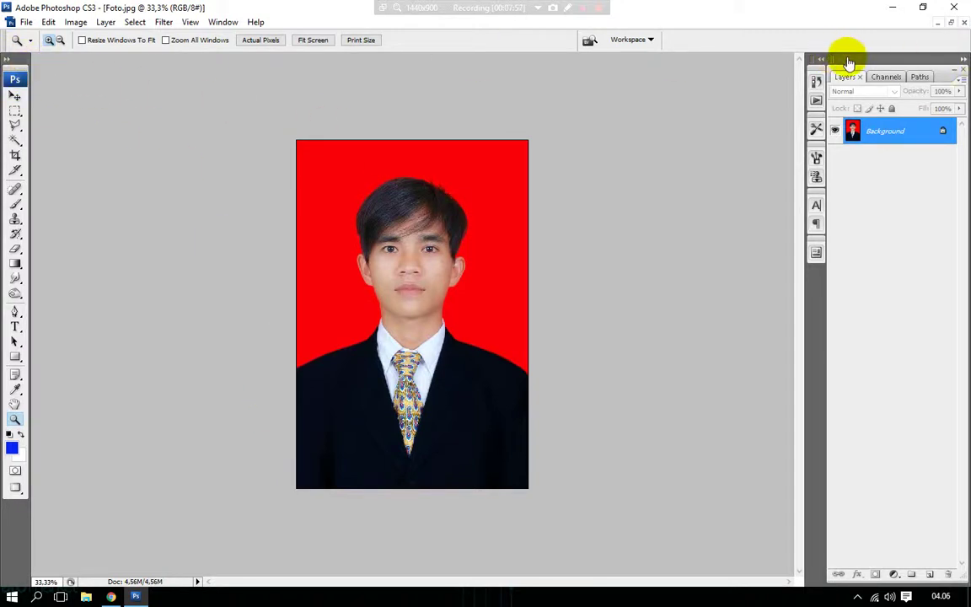
{"action": "key", "text": "Tab"}
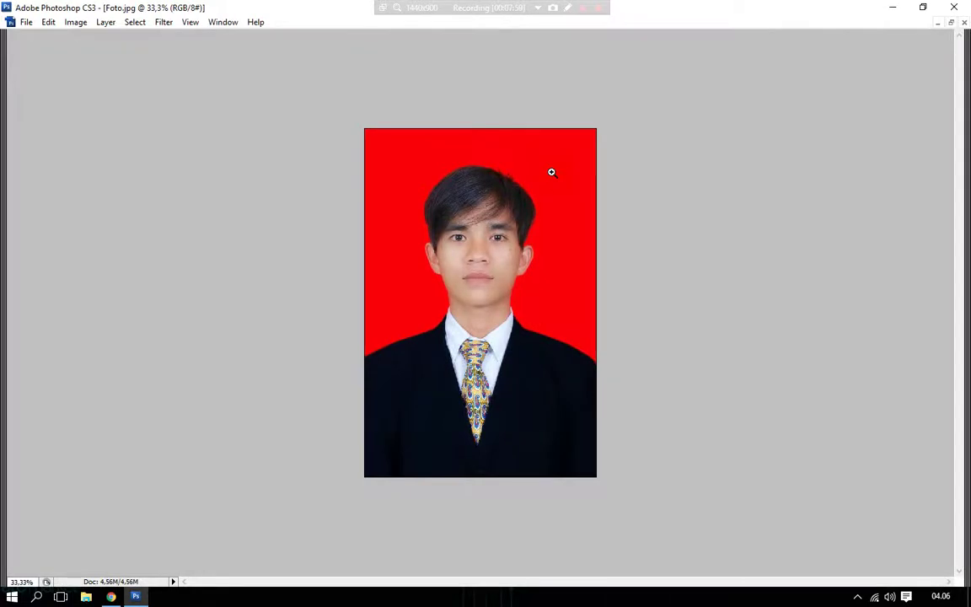
{"action": "key", "text": "Tab"}
{"action": "key", "text": "Tab"}
{"action": "key", "text": "Tab"}
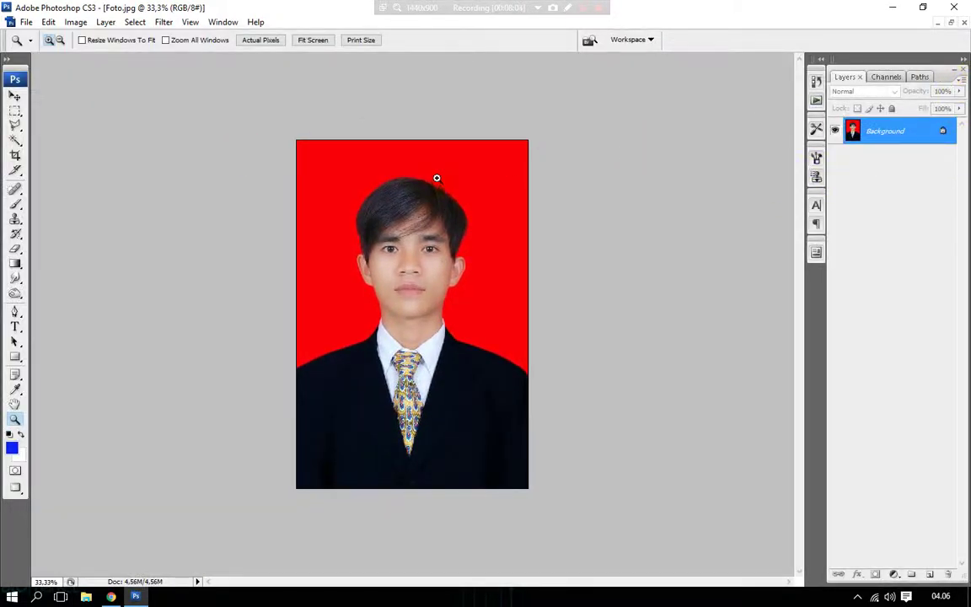
{"action": "key", "text": "Tab"}
{"action": "key", "text": "Tab"}
{"action": "key", "text": "Tab"}
{"action": "key", "text": "f"}
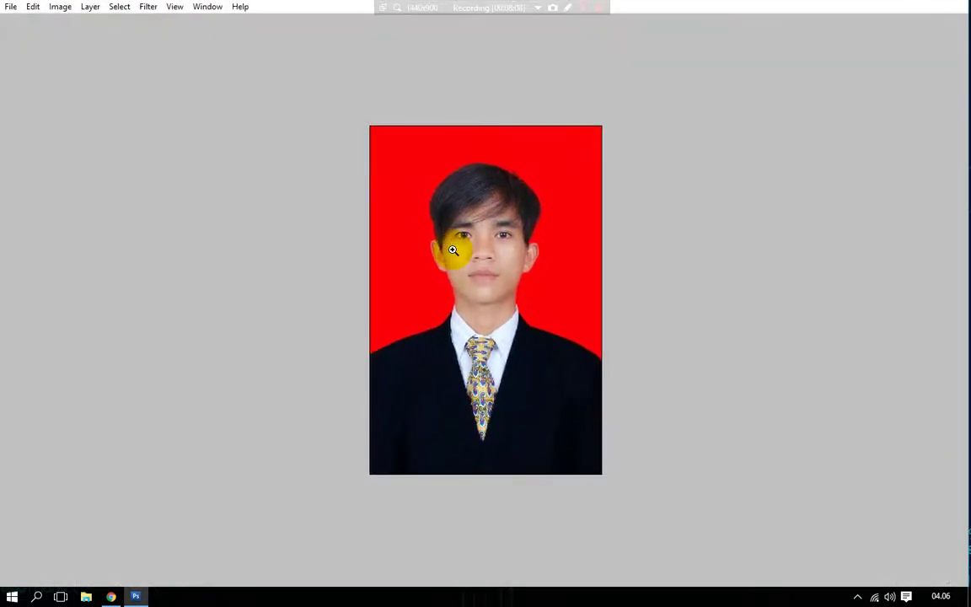
{"action": "key", "text": "f"}
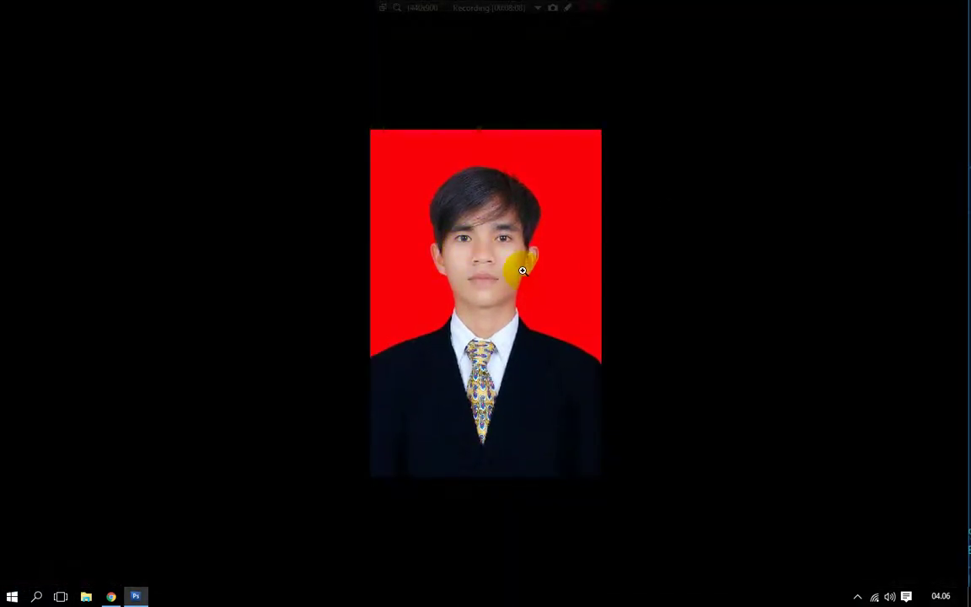
{"action": "scroll", "coordinate": [523, 269], "scroll_direction": "up", "scroll_amount": 1}
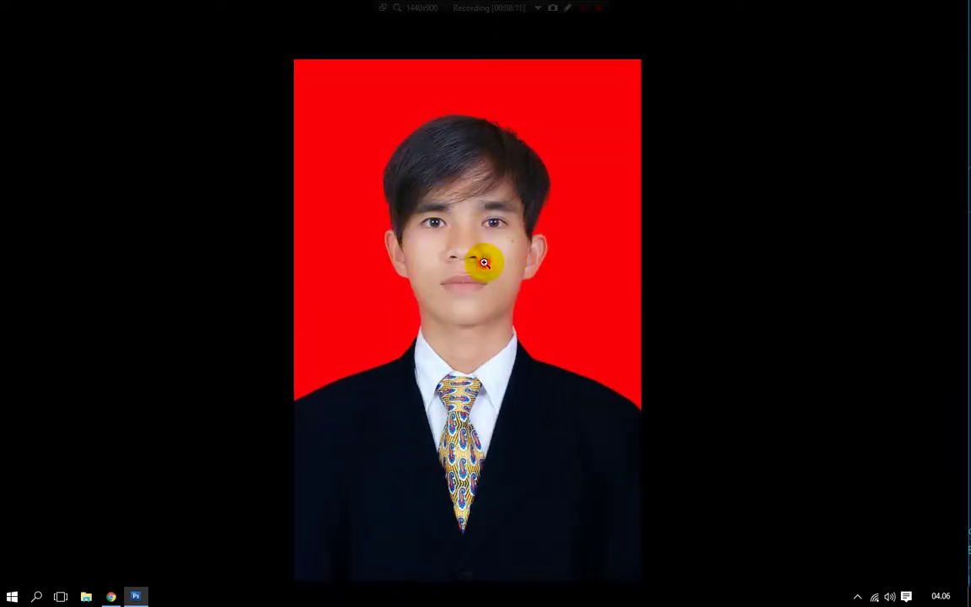
{"action": "left_click", "coordinate": [484, 262]}
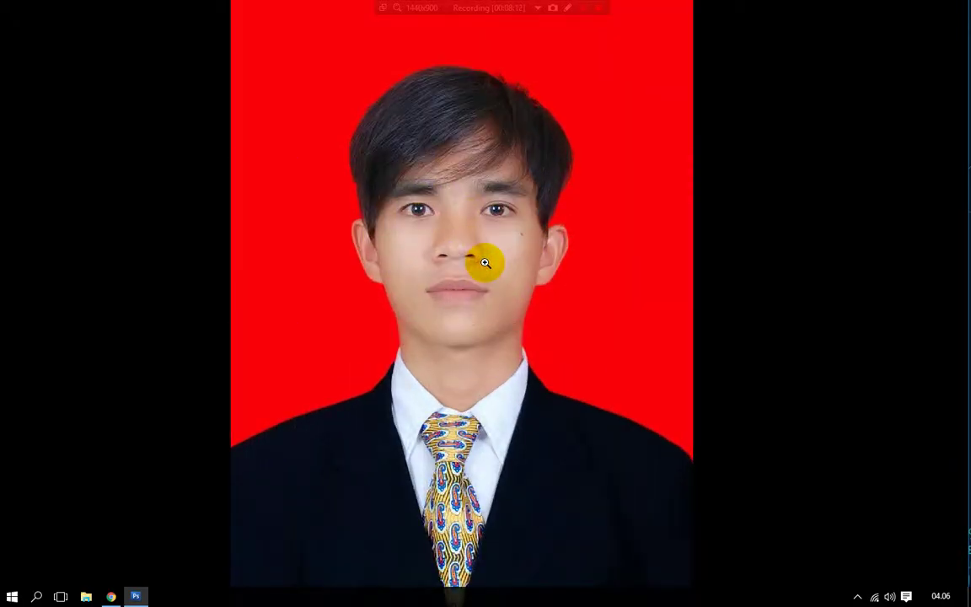
{"action": "scroll", "coordinate": [485, 262], "scroll_direction": "down", "scroll_amount": 1}
{"action": "scroll", "coordinate": [484, 262], "scroll_direction": "down", "scroll_amount": 2}
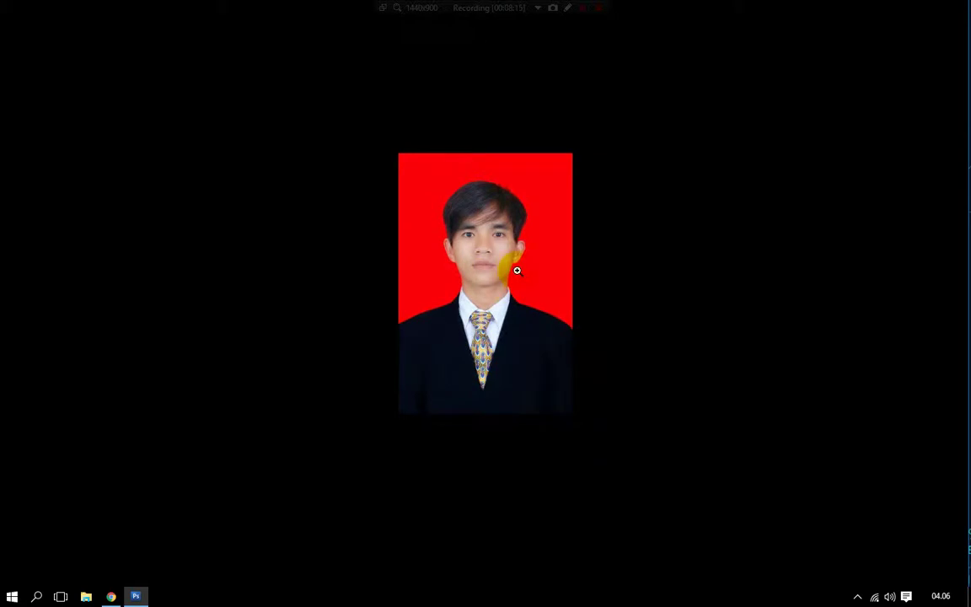
{"action": "key", "text": "Tab"}
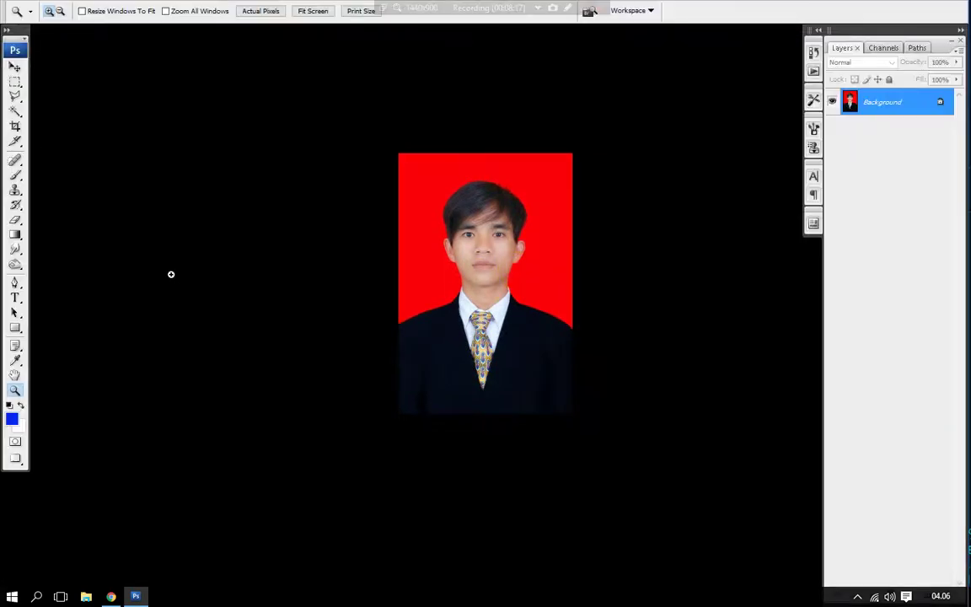
{"action": "key", "text": "f"}
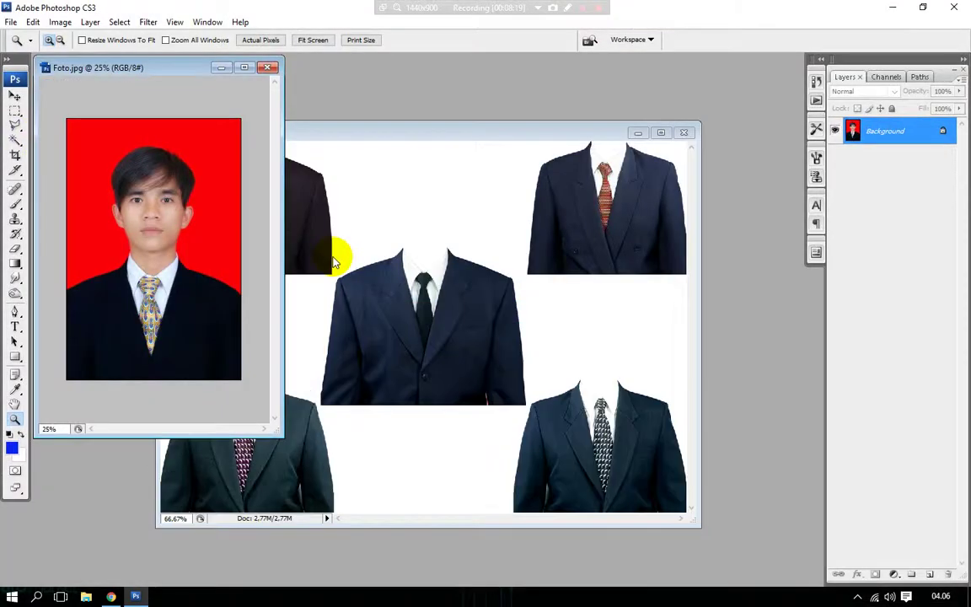
Bring Jas.png to the front, close it, and move Foto.jpg to the workspace centre.
{"action": "left_click", "coordinate": [305, 291]}
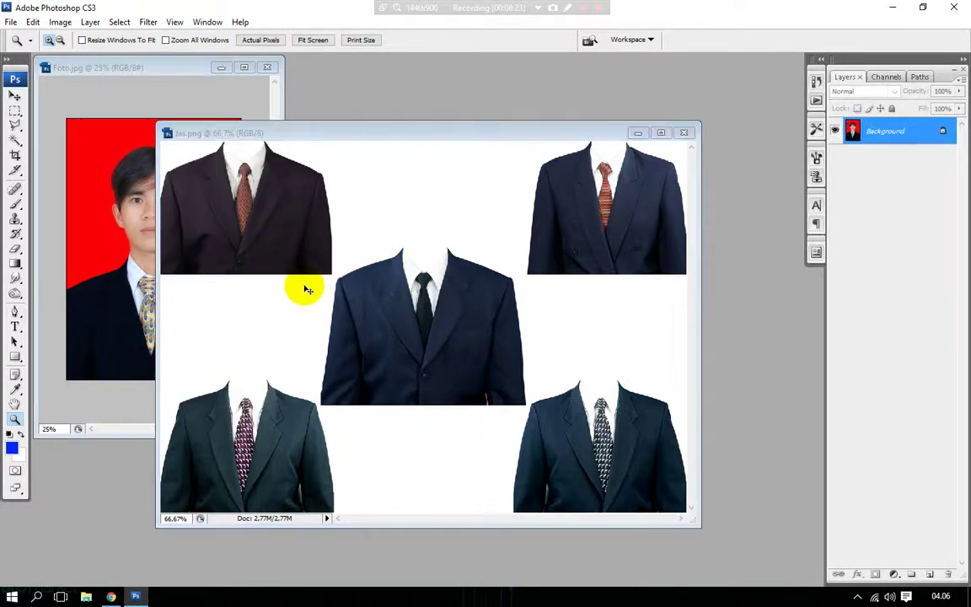
{"action": "left_click", "coordinate": [278, 263]}
{"action": "left_click", "coordinate": [301, 278]}
{"action": "left_click", "coordinate": [238, 297]}
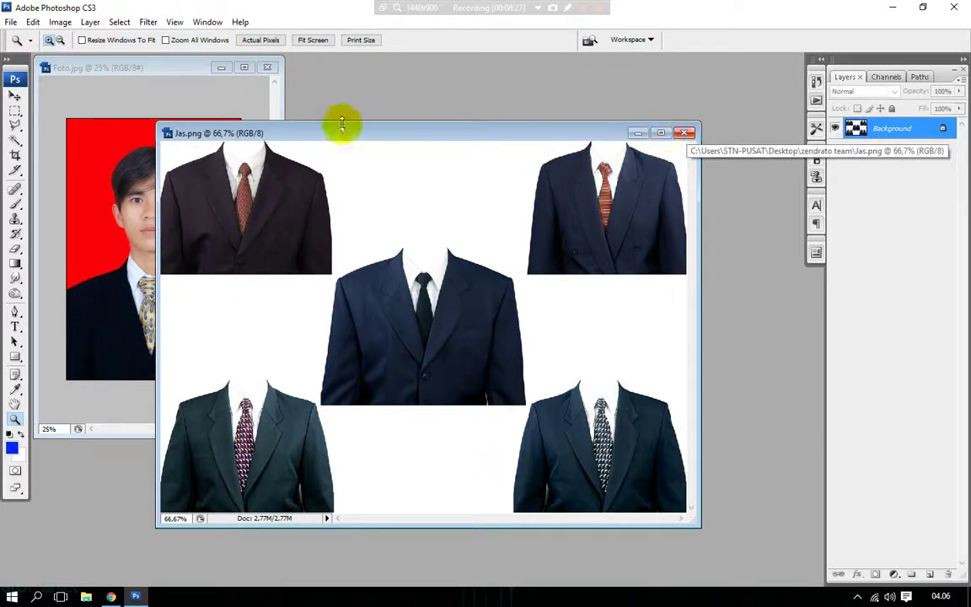
{"action": "left_click", "coordinate": [684, 134]}
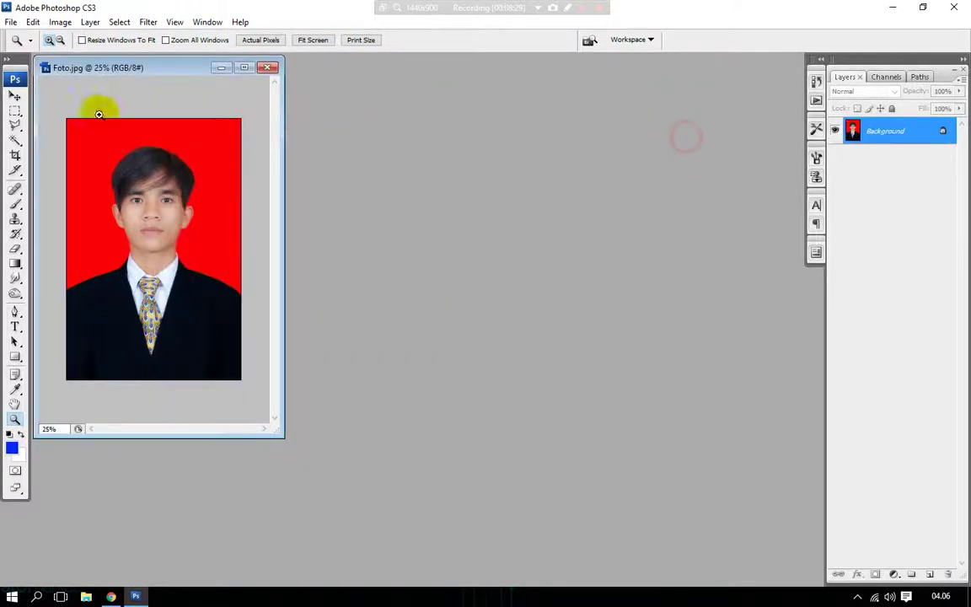
{"action": "left_click_drag", "start_coordinate": [153, 69], "coordinate": [389, 137]}
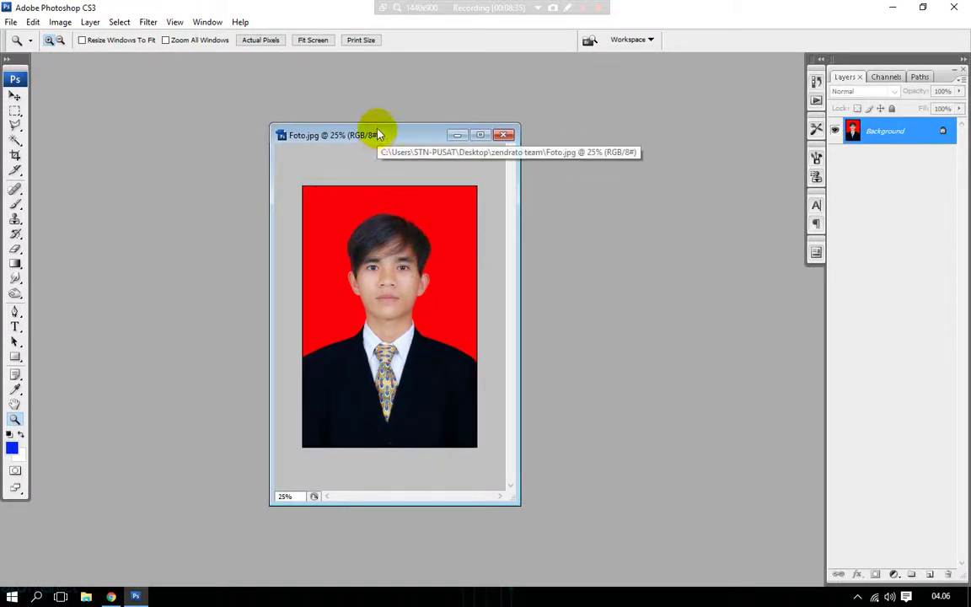
In the zendrato team folder, copy Foto and paste it as 'Foto - Copy'.
{"action": "left_click", "coordinate": [881, 8]}
{"action": "double_click", "coordinate": [75, 462]}
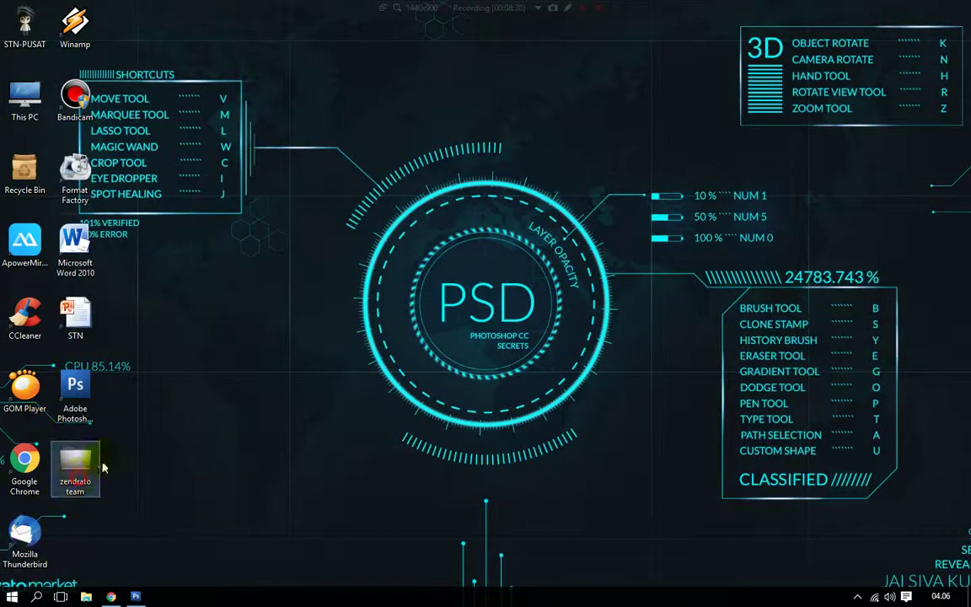
{"action": "left_click", "coordinate": [148, 95]}
{"action": "right_click", "coordinate": [152, 109]}
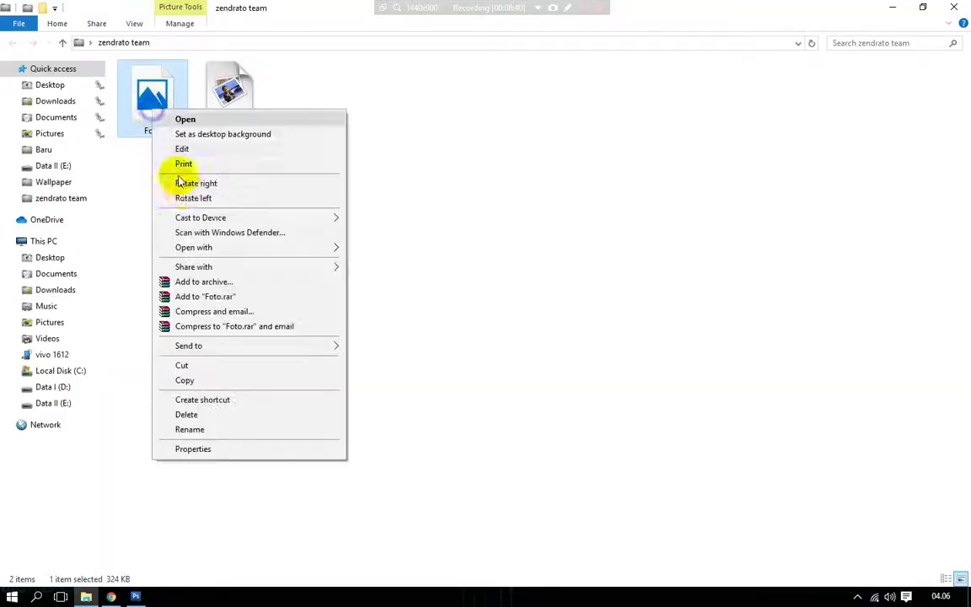
{"action": "left_click", "coordinate": [185, 380]}
{"action": "right_click", "coordinate": [251, 277]}
{"action": "left_click", "coordinate": [287, 367]}
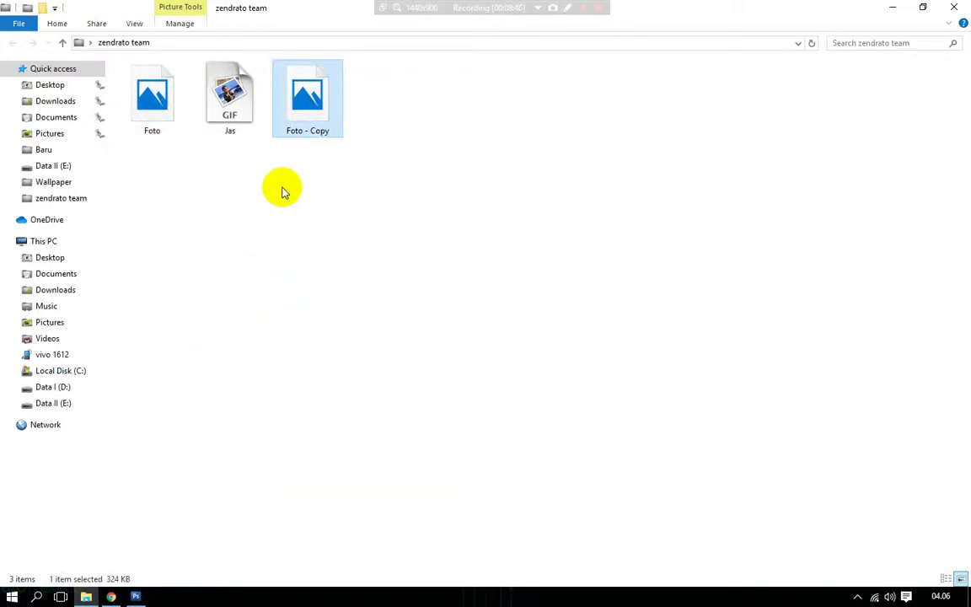
Close File Explorer and restore Photoshop, repositioning the Foto.jpg window.
{"action": "left_click", "coordinate": [953, 7]}
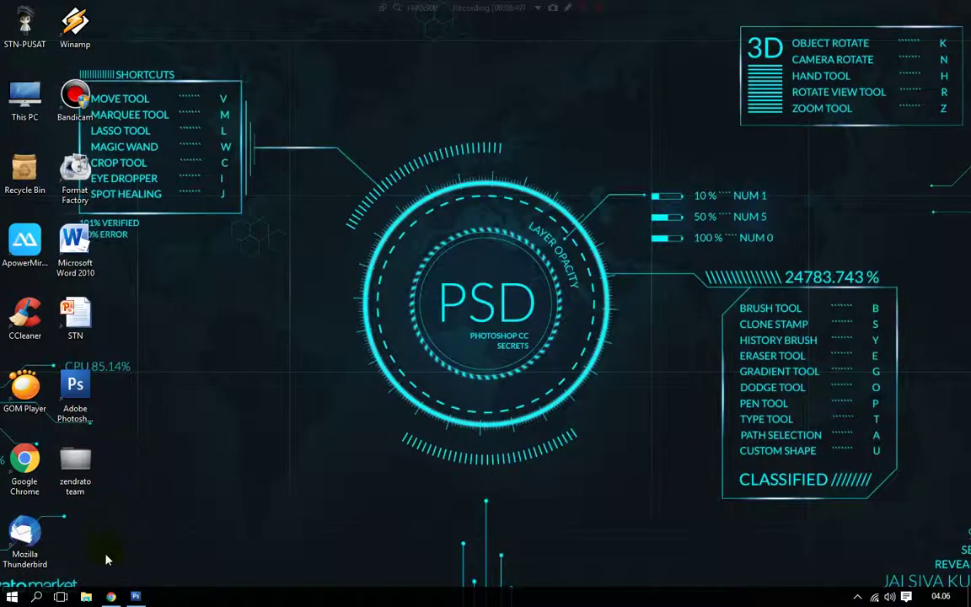
{"action": "left_click", "coordinate": [133, 597]}
{"action": "left_click_drag", "start_coordinate": [339, 138], "coordinate": [306, 115]}
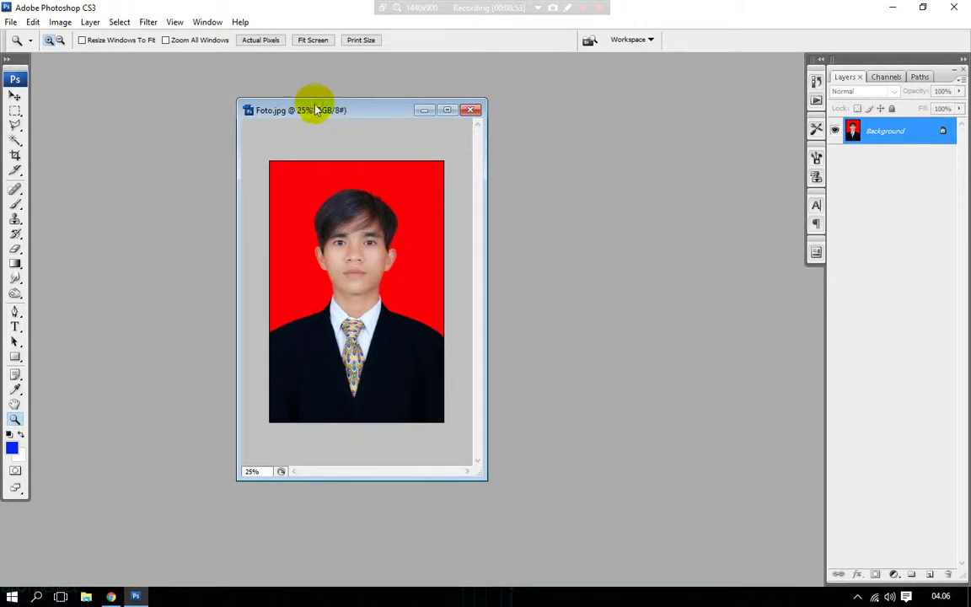
Duplicate Foto.jpg as Foto copy, move the original aside, then close that first duplicate.
{"action": "right_click", "coordinate": [357, 111]}
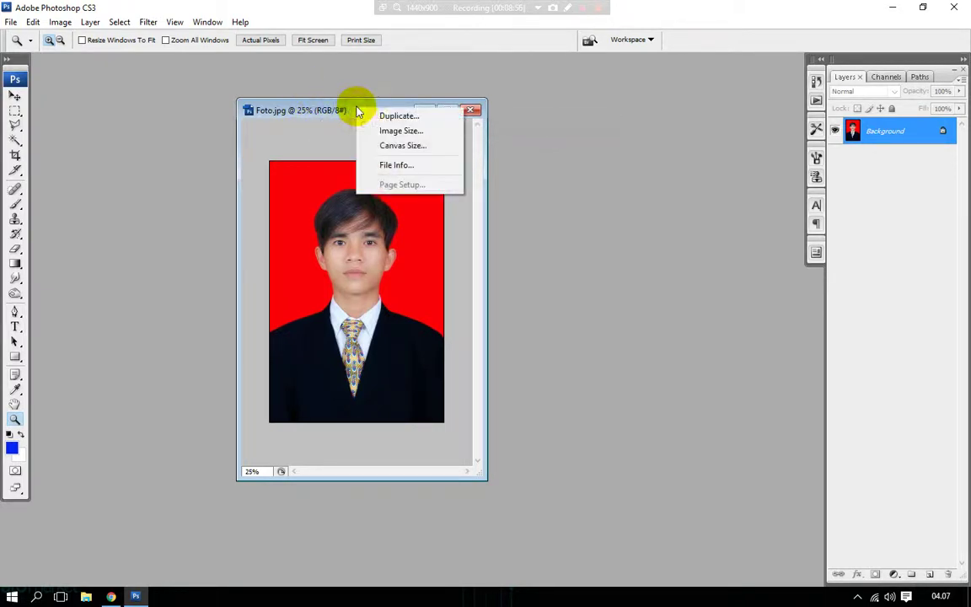
{"action": "left_click", "coordinate": [393, 115]}
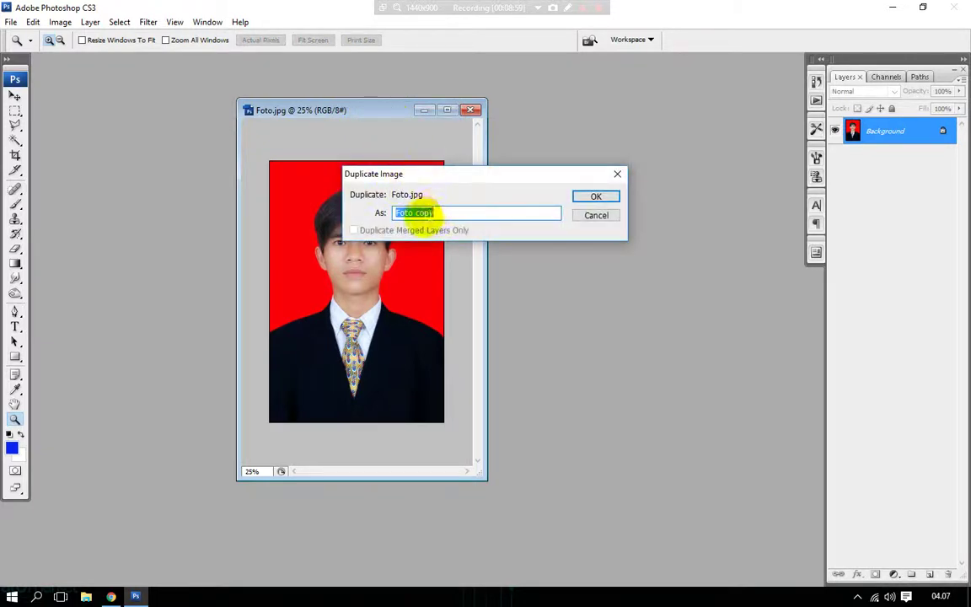
{"action": "left_click", "coordinate": [444, 213]}
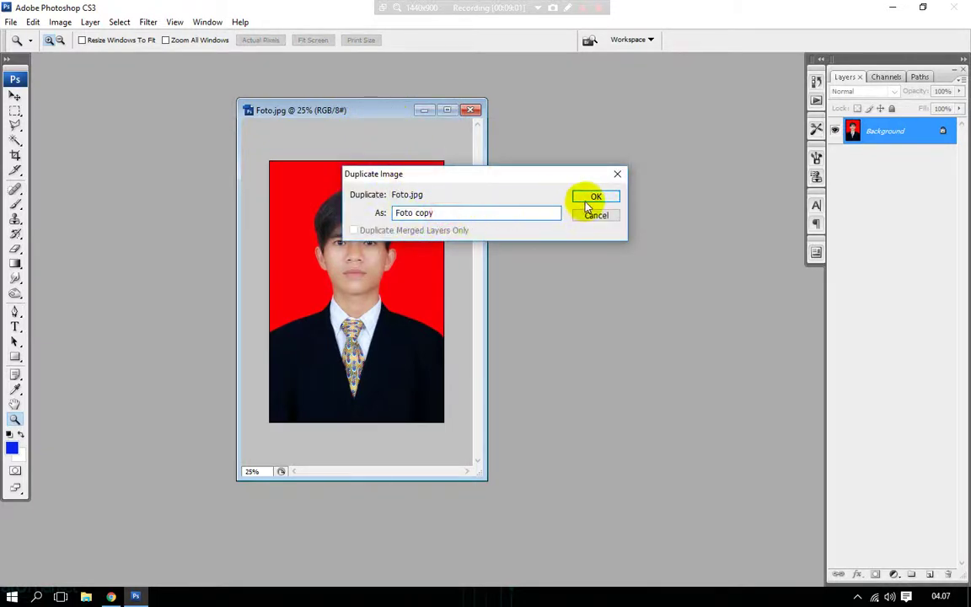
{"action": "left_click", "coordinate": [593, 199]}
{"action": "left_click", "coordinate": [362, 109]}
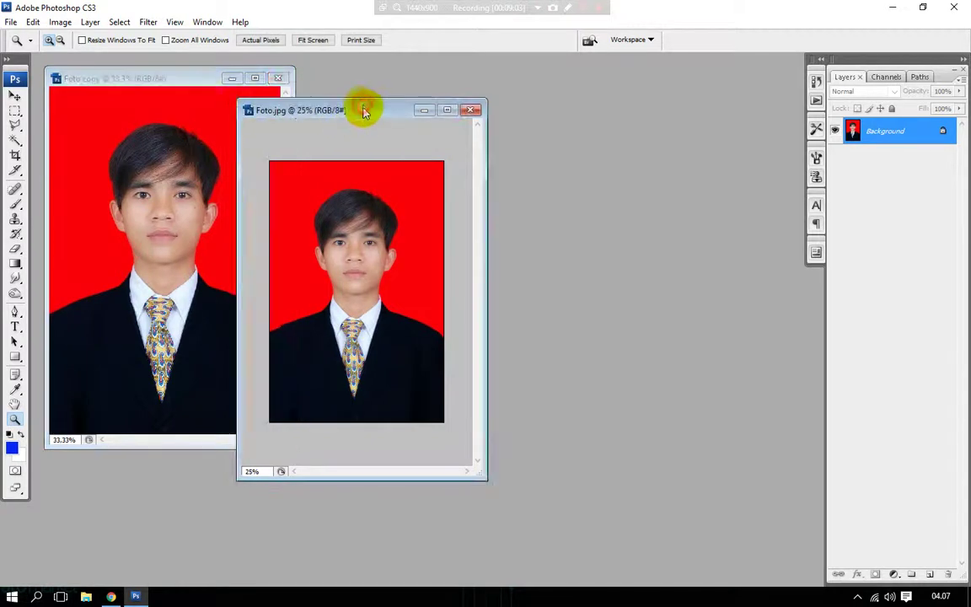
{"action": "left_click_drag", "start_coordinate": [347, 108], "coordinate": [459, 119]}
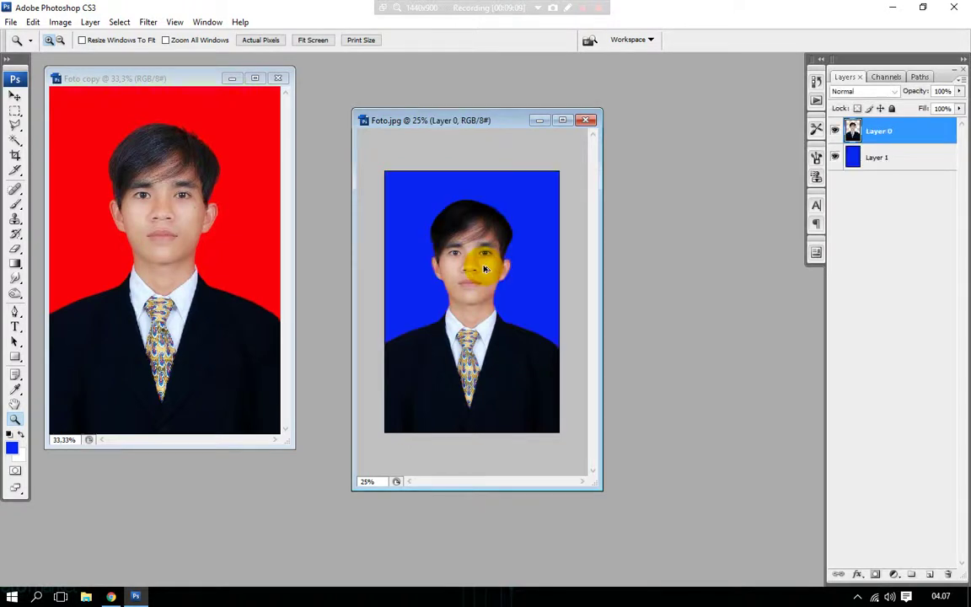
{"action": "left_click", "coordinate": [155, 163]}
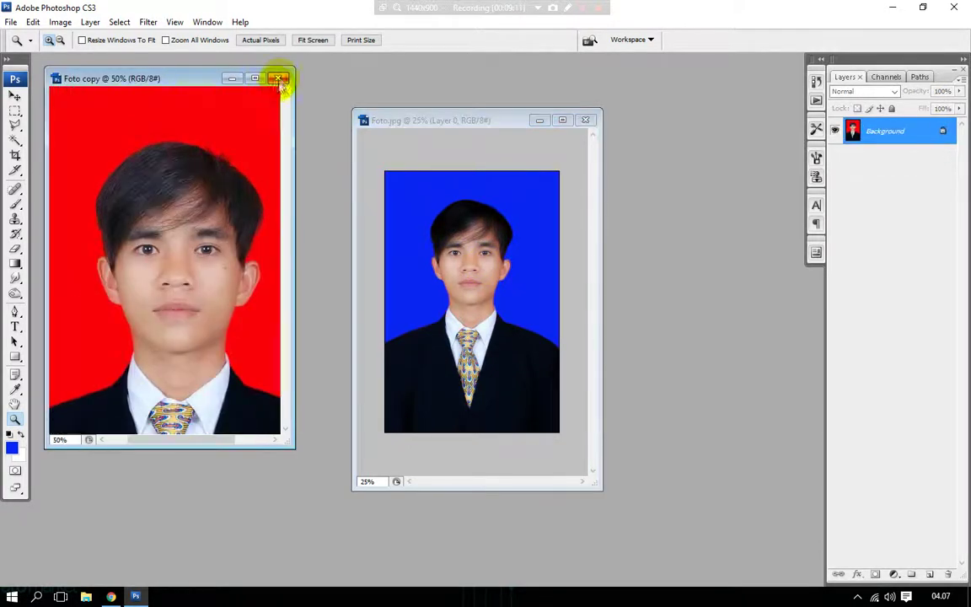
{"action": "left_click", "coordinate": [277, 79]}
Duplicate Foto.jpg again as Foto copy and close the original without saving.
{"action": "left_click", "coordinate": [493, 231]}
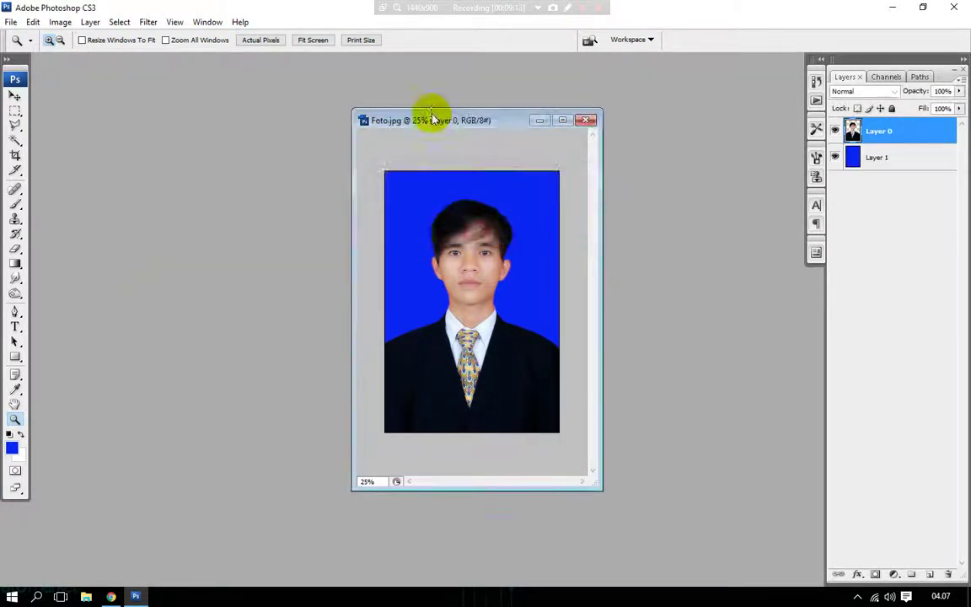
{"action": "right_click", "coordinate": [432, 116]}
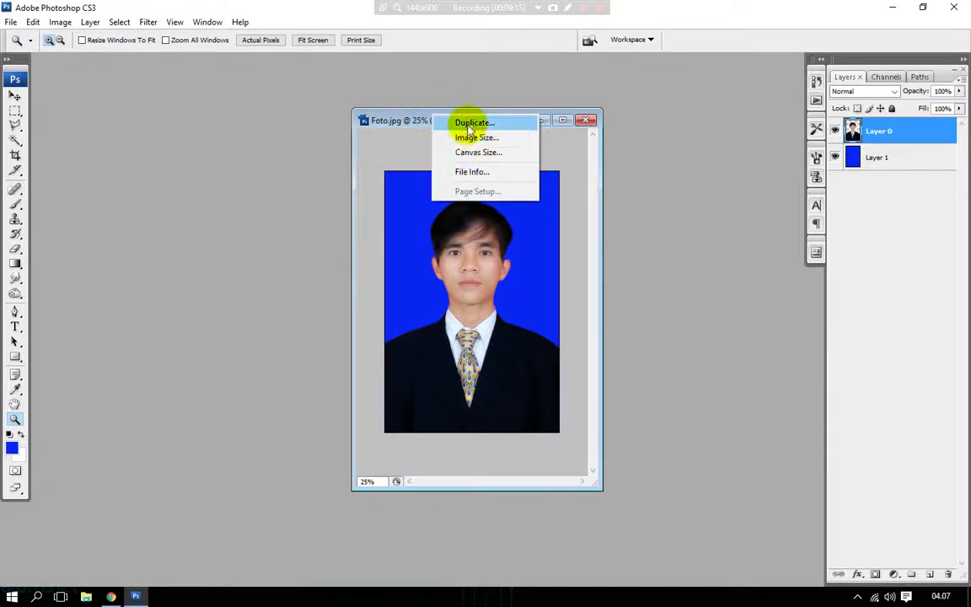
{"action": "left_click", "coordinate": [468, 124]}
{"action": "left_click", "coordinate": [588, 197]}
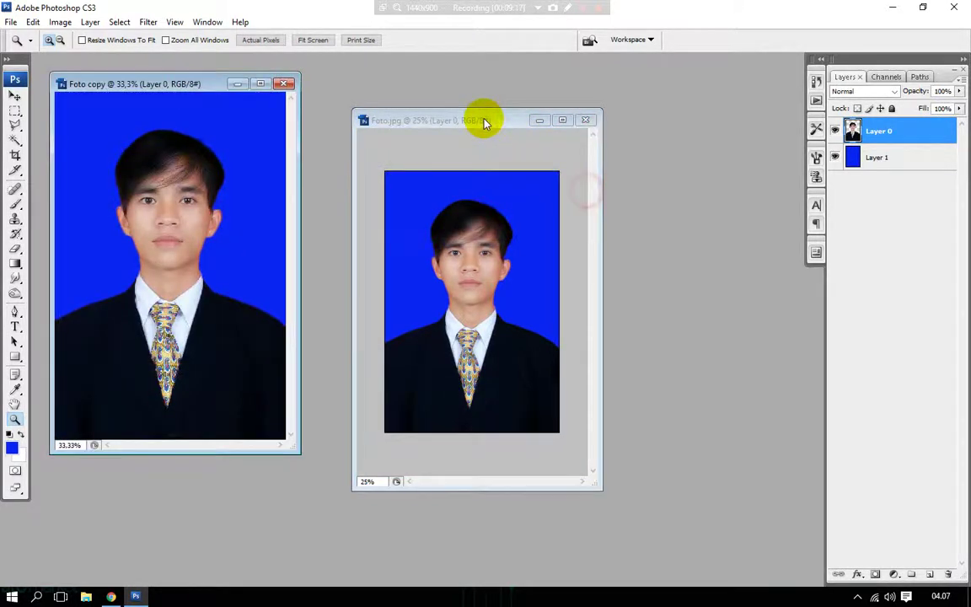
{"action": "left_click", "coordinate": [589, 120]}
{"action": "left_click", "coordinate": [496, 237]}
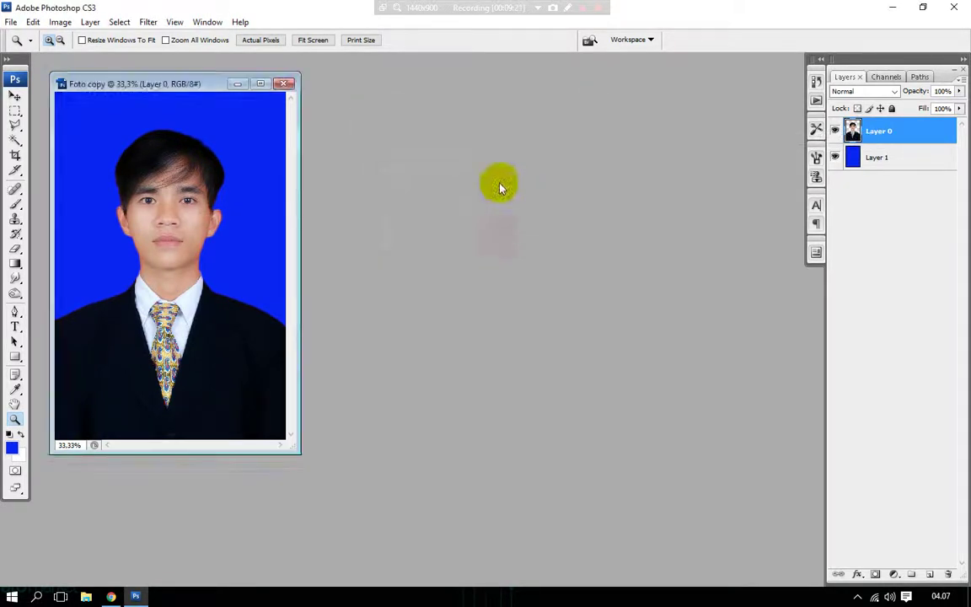
Centre the Foto copy window, zoom to 50% and maximize it.
{"action": "left_click_drag", "start_coordinate": [163, 84], "coordinate": [455, 117]}
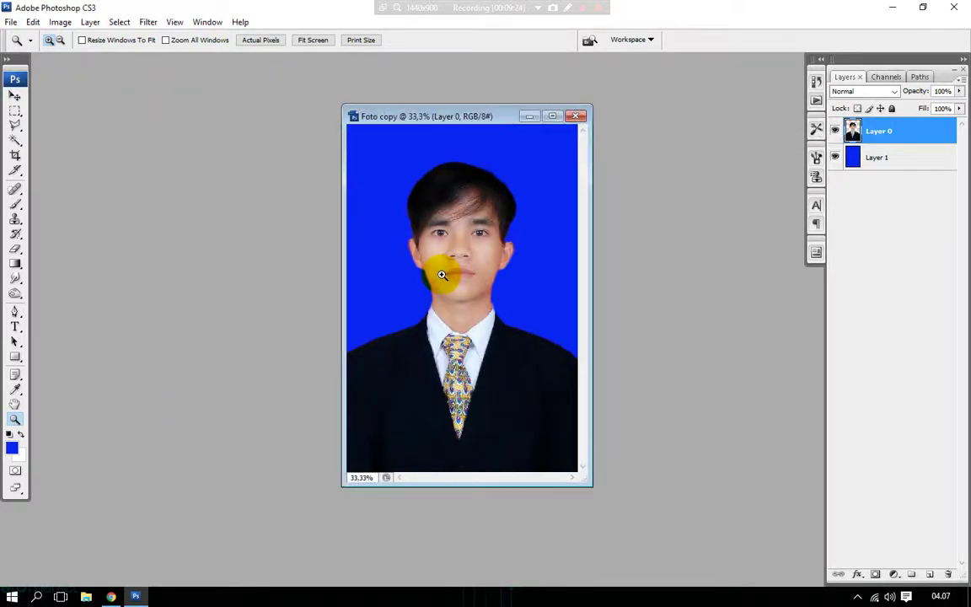
{"action": "left_click", "coordinate": [462, 245]}
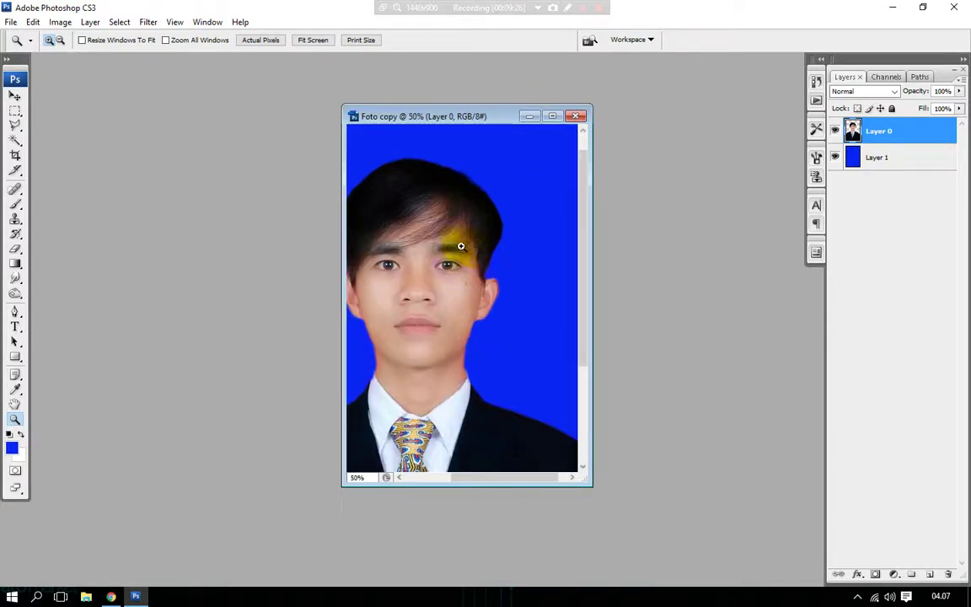
{"action": "left_click", "coordinate": [552, 118]}
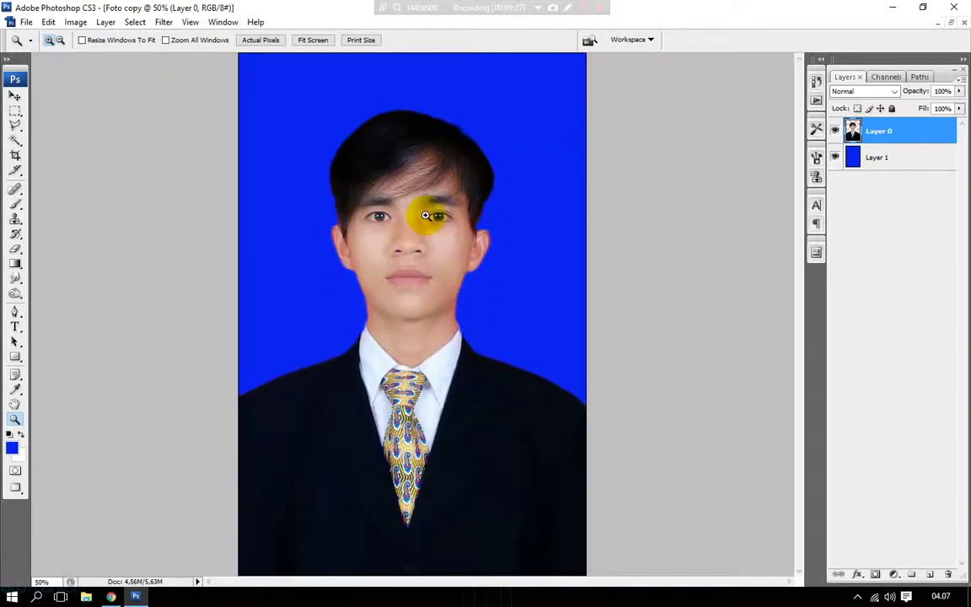
Select the blue background layer, open and cancel Hue/Saturation, then zoom out.
{"action": "left_click", "coordinate": [881, 157]}
{"action": "key", "text": "ctrl+u"}
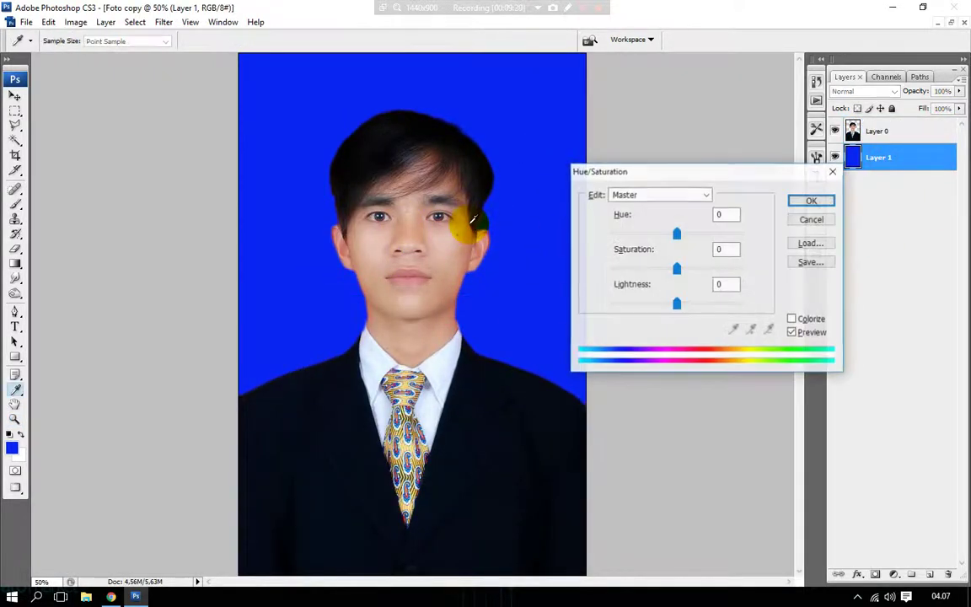
{"action": "left_click", "coordinate": [832, 172]}
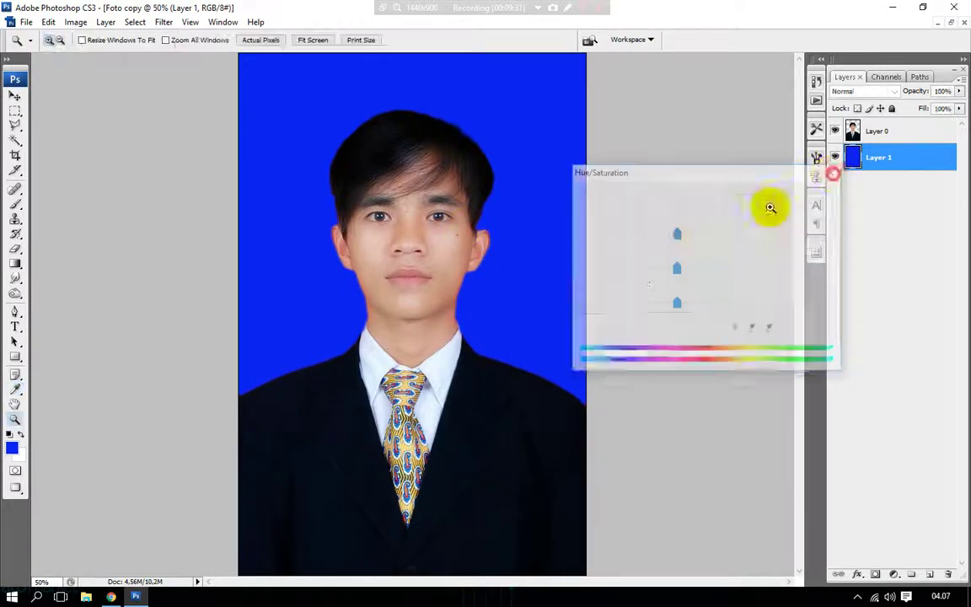
{"action": "left_click", "coordinate": [504, 322], "text": "alt"}
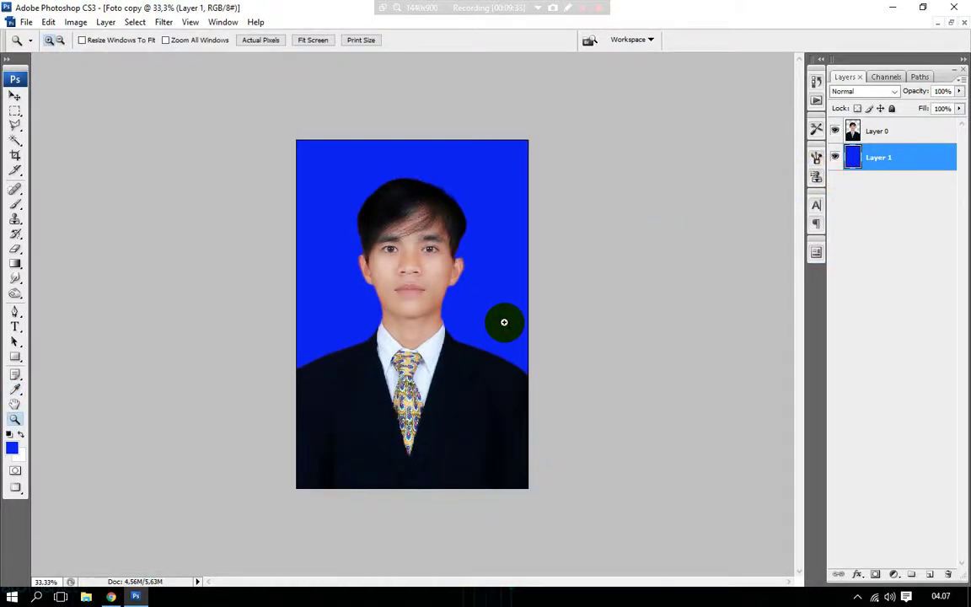
Reset default colours with D and swap them with X for white foreground, black background.
{"action": "left_click", "coordinate": [863, 159]}
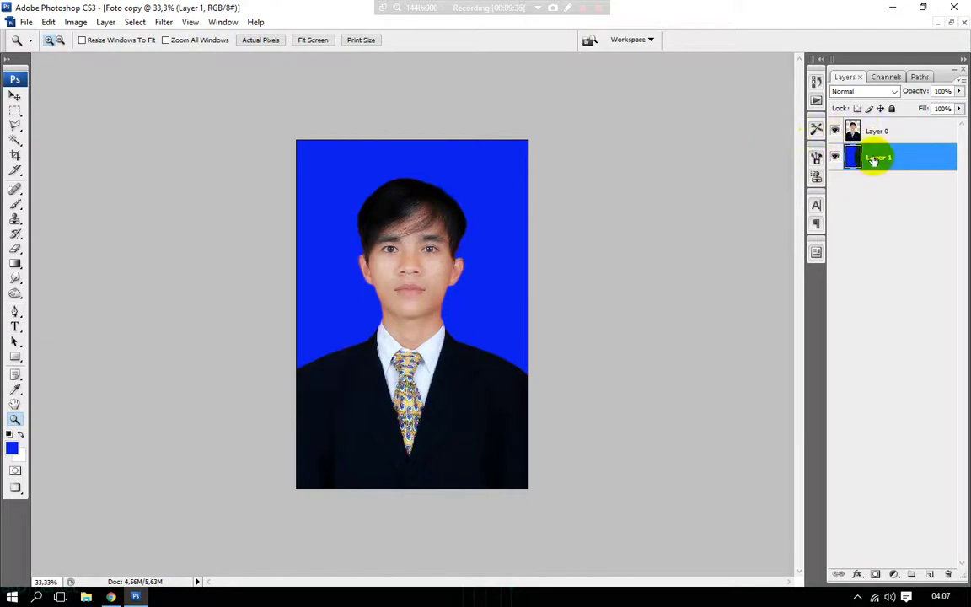
{"action": "key", "text": "alt+BackSpace"}
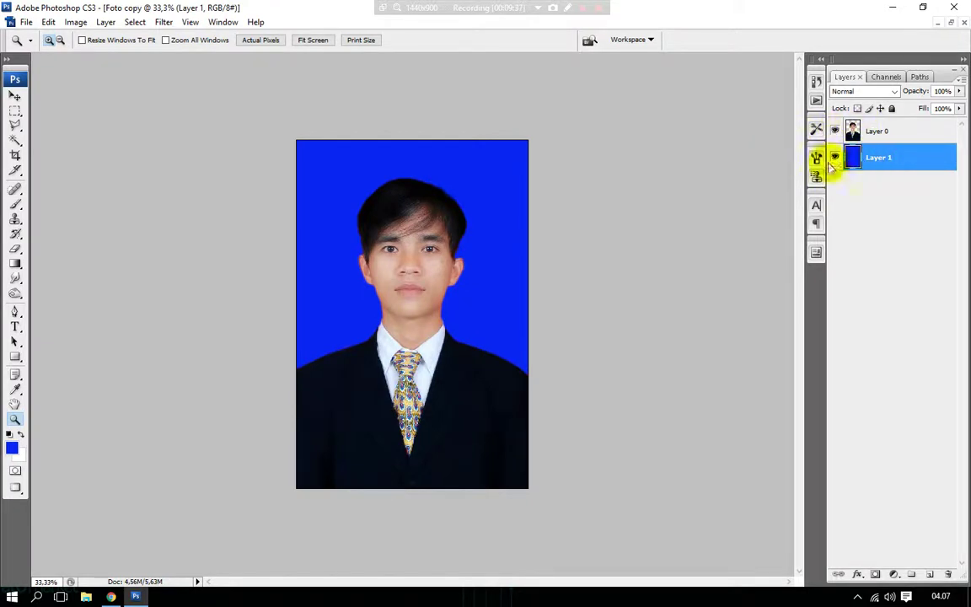
{"action": "key", "text": "d"}
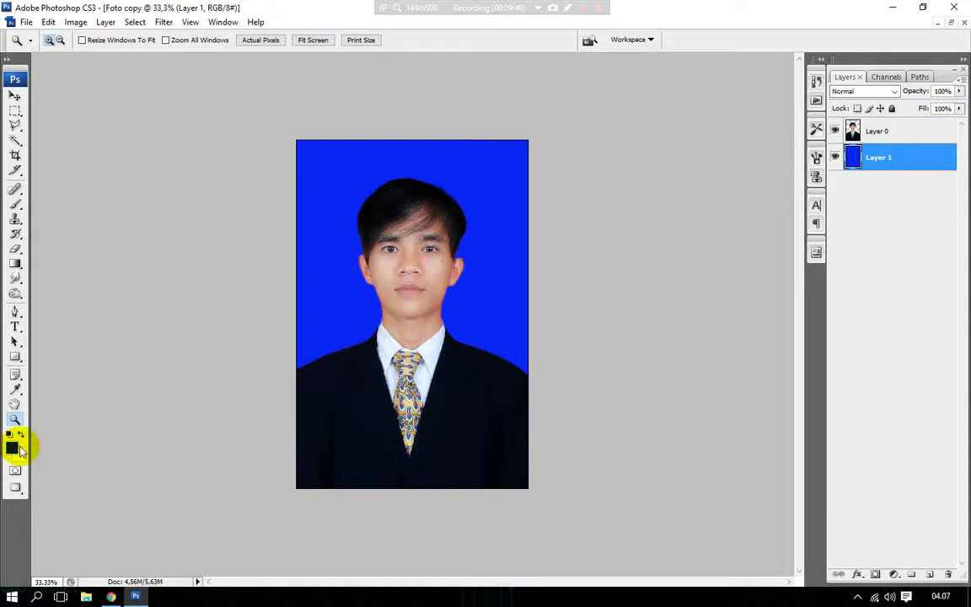
{"action": "left_click", "coordinate": [18, 433]}
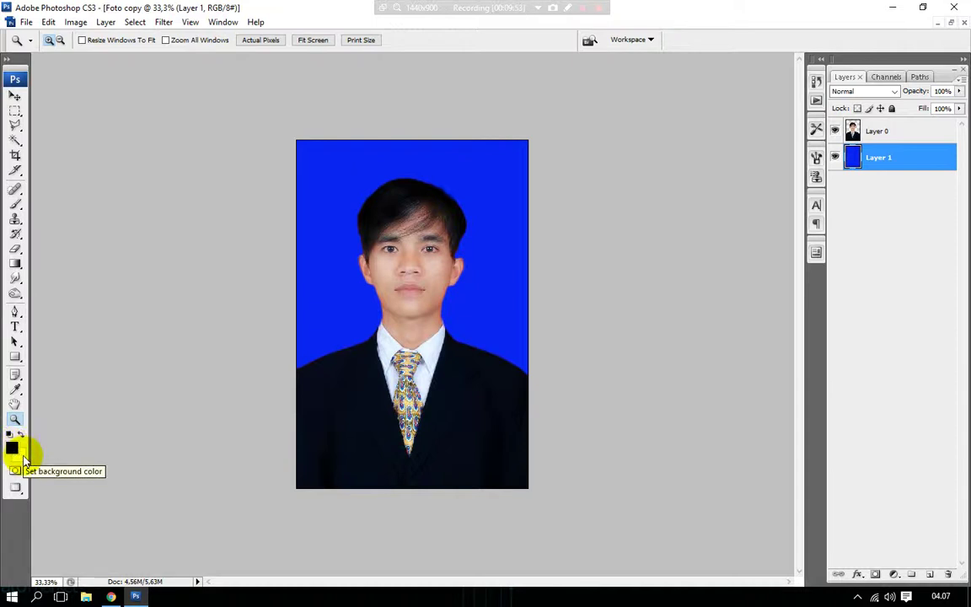
{"action": "left_click", "coordinate": [25, 459]}
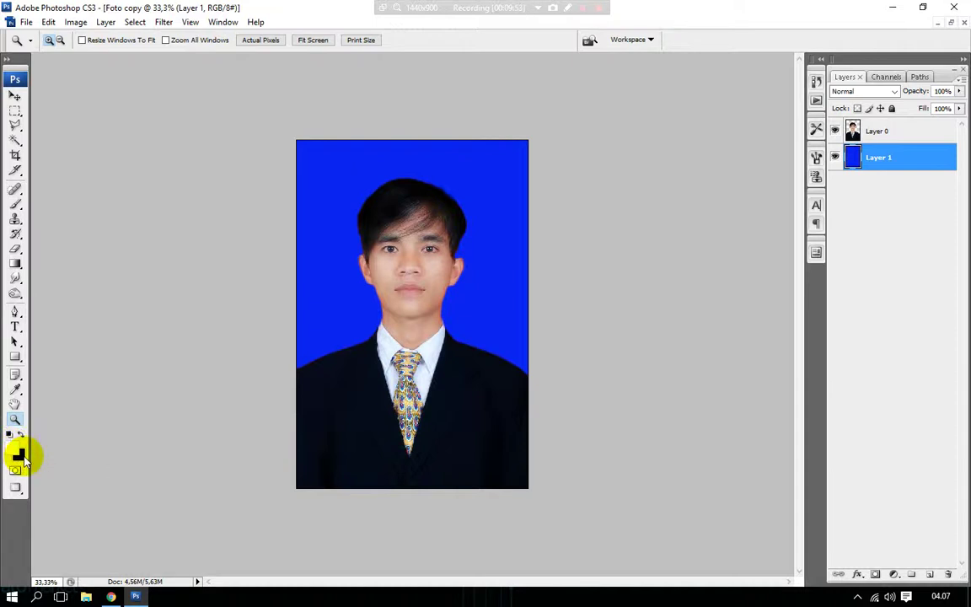
{"action": "key", "text": "x"}
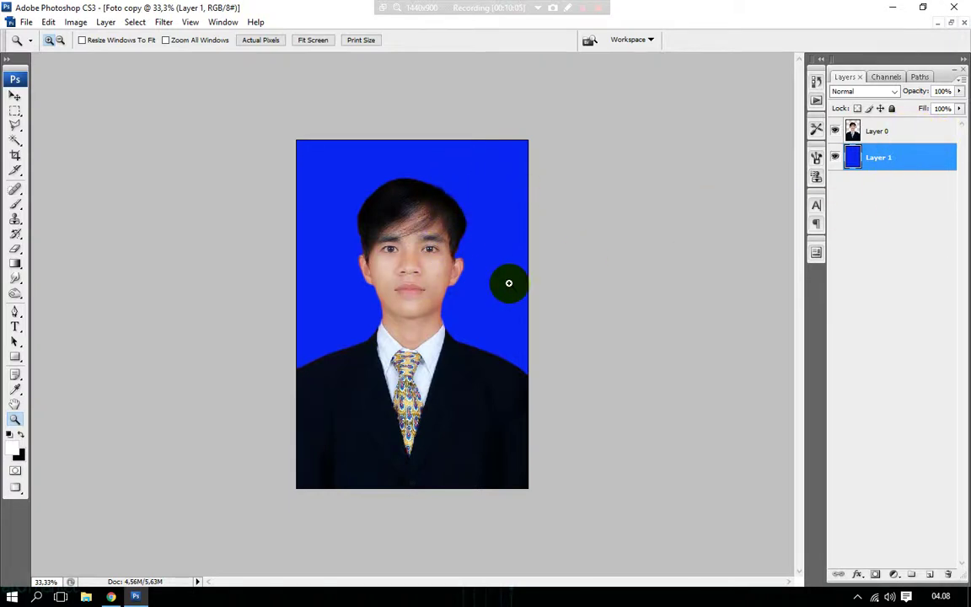
Apply a +118 Hue/Saturation hue shift to Layer 1, after a first trial, turning the backdrop red.
{"action": "key", "text": "ctrl+u"}
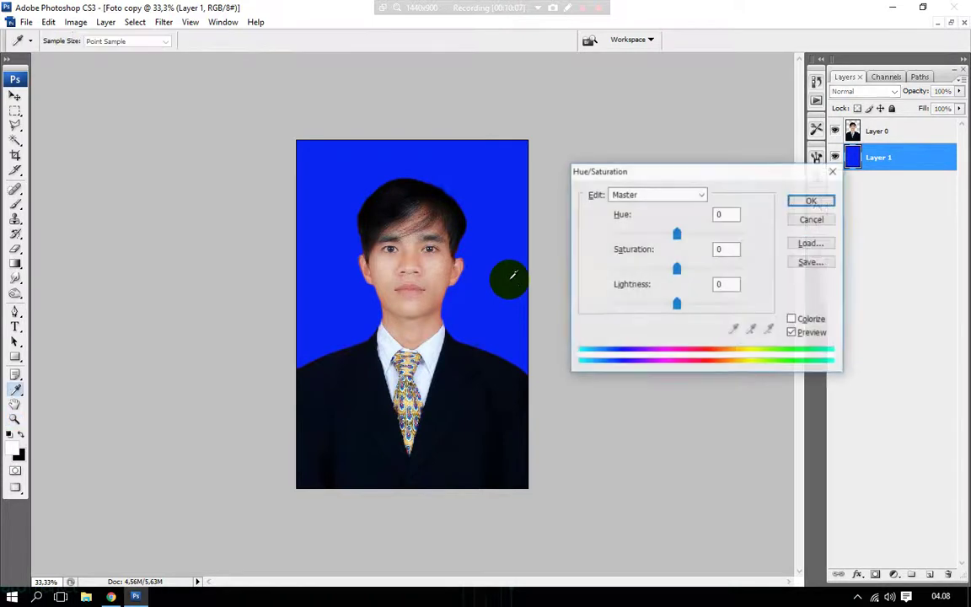
{"action": "mouse_move", "coordinate": [676, 233]}
{"action": "left_mouse_down"}
{"action": "mouse_move", "coordinate": [635, 238]}
{"action": "mouse_move", "coordinate": [721, 248]}
{"action": "mouse_move", "coordinate": [632, 243]}
{"action": "mouse_move", "coordinate": [741, 240]}
{"action": "mouse_move", "coordinate": [607, 244]}
{"action": "mouse_move", "coordinate": [732, 243]}
{"action": "mouse_move", "coordinate": [705, 239]}
{"action": "mouse_move", "coordinate": [688, 250]}
{"action": "left_mouse_up"}
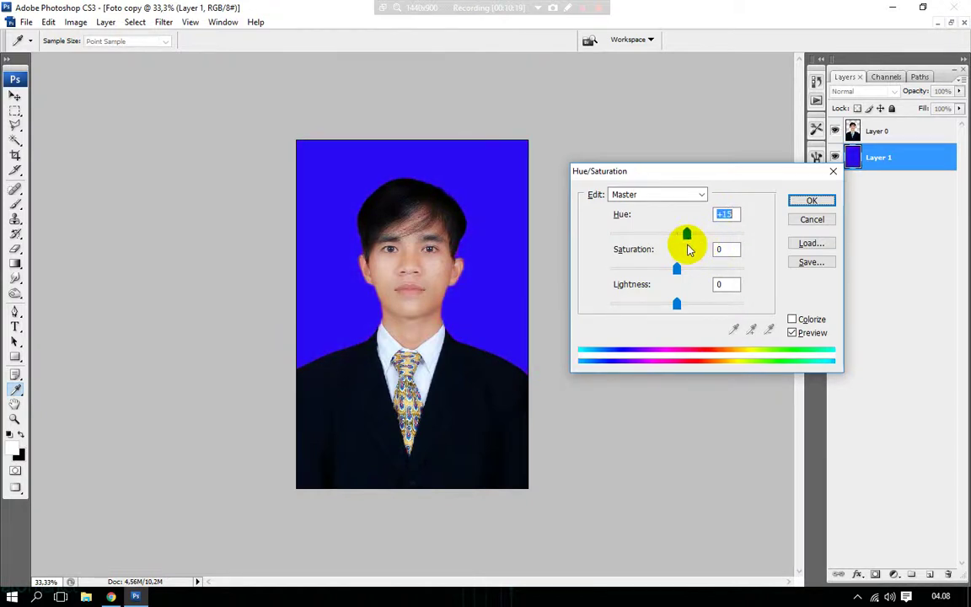
{"action": "left_click", "coordinate": [821, 202]}
{"action": "key", "text": "z"}
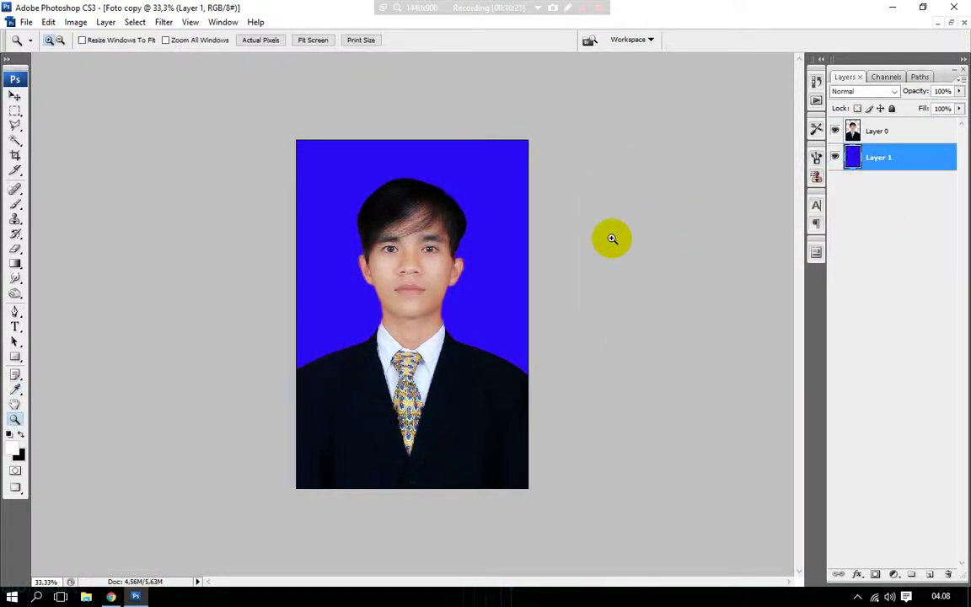
{"action": "key", "text": "ctrl+u"}
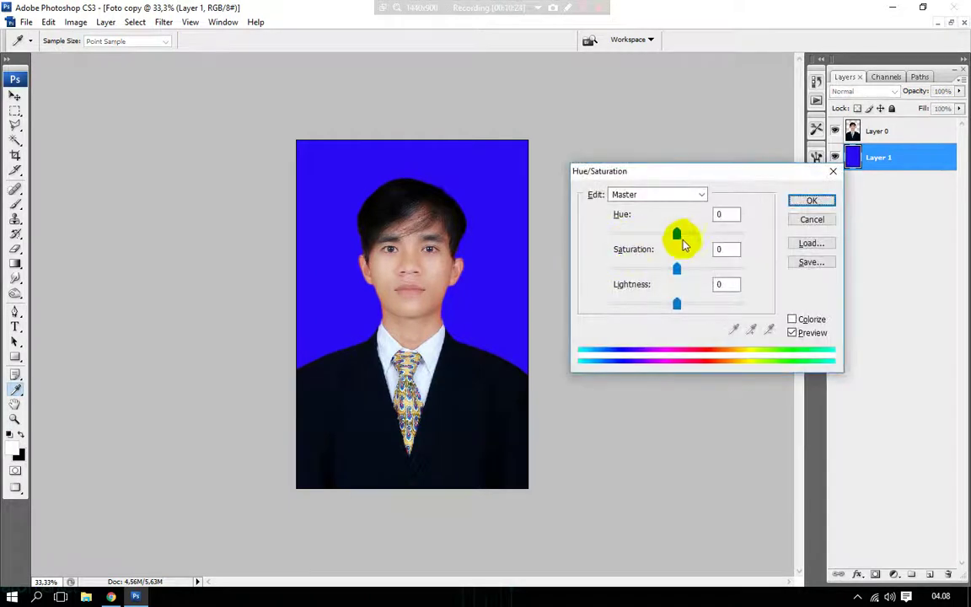
{"action": "left_click_drag", "start_coordinate": [677, 236], "coordinate": [727, 239]}
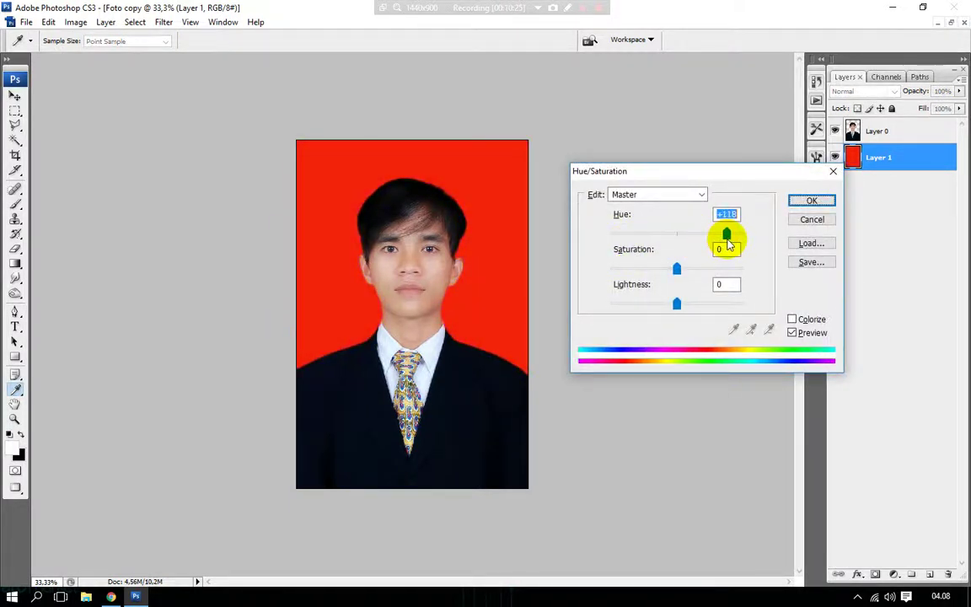
{"action": "left_click", "coordinate": [803, 199]}
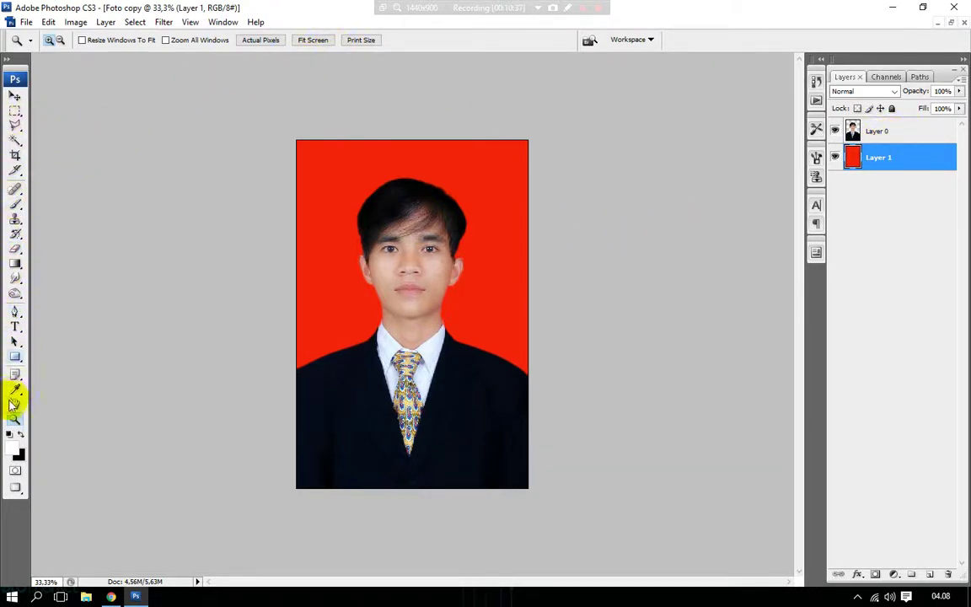
Add the zendrato team text near the top, colour it near-white and move it centrally.
{"action": "left_click", "coordinate": [15, 329]}
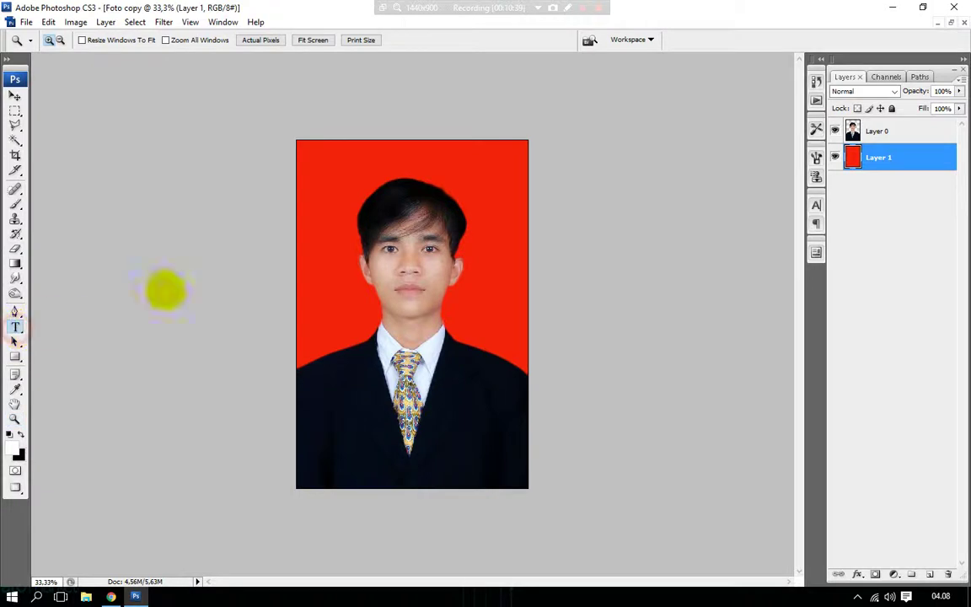
{"action": "left_click", "coordinate": [317, 154]}
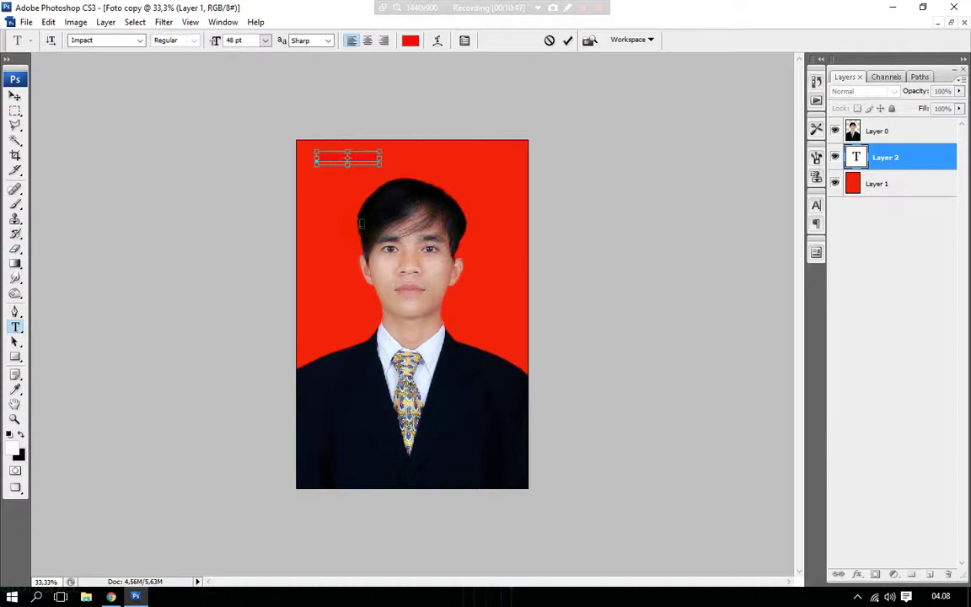
{"action": "key", "text": "ctrl+a"}
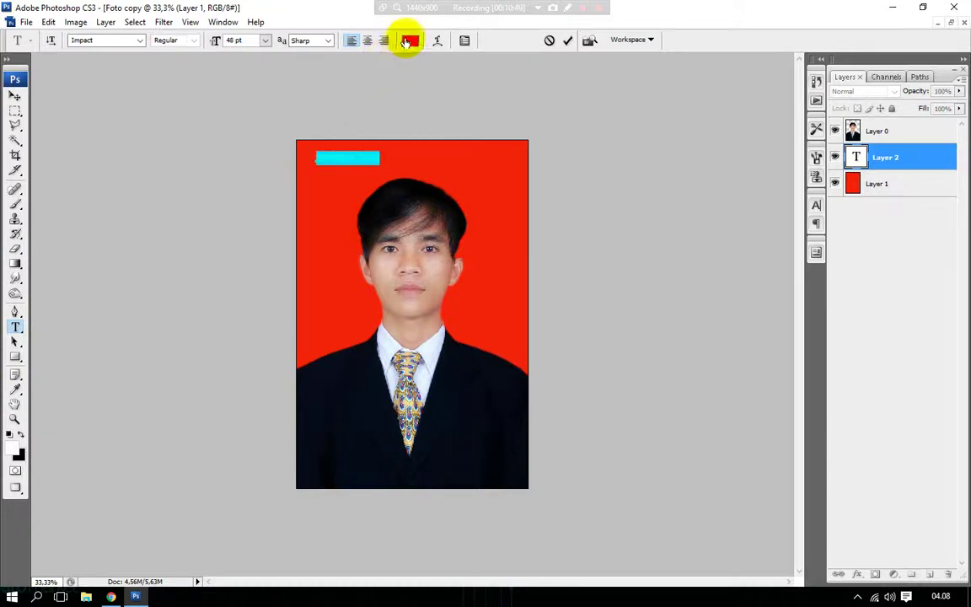
{"action": "left_click", "coordinate": [411, 40]}
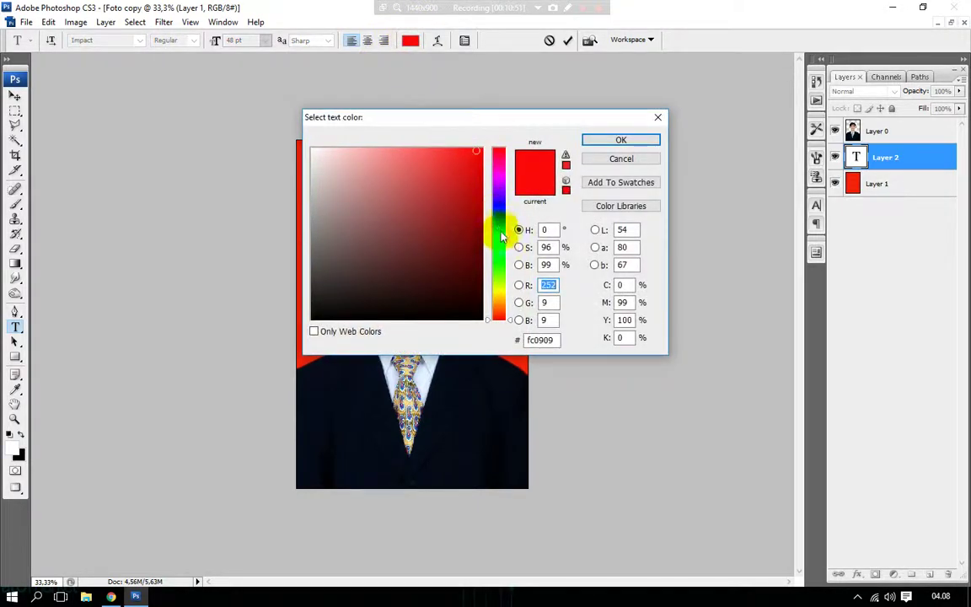
{"action": "left_click_drag", "start_coordinate": [401, 163], "coordinate": [315, 150]}
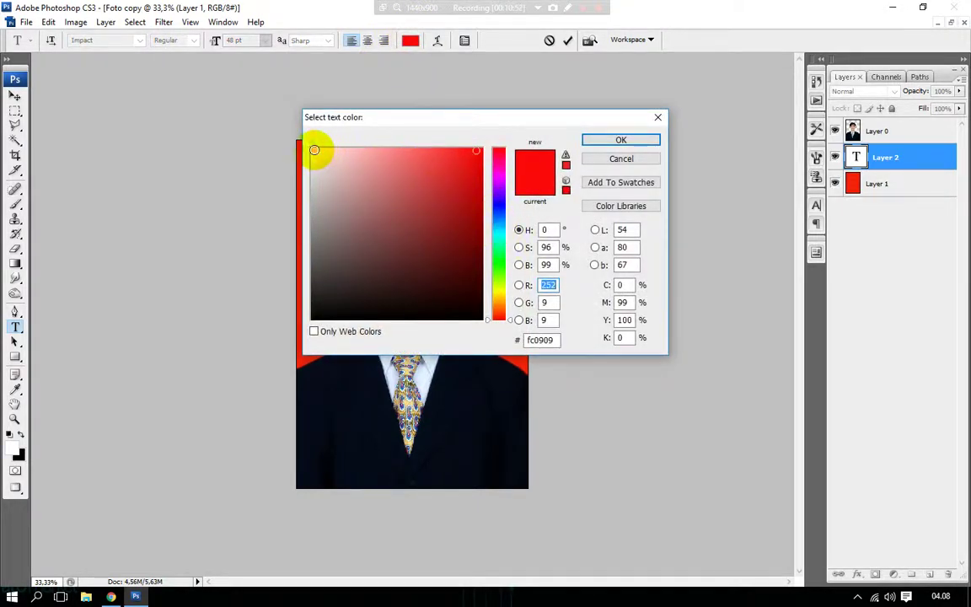
{"action": "left_click", "coordinate": [621, 141]}
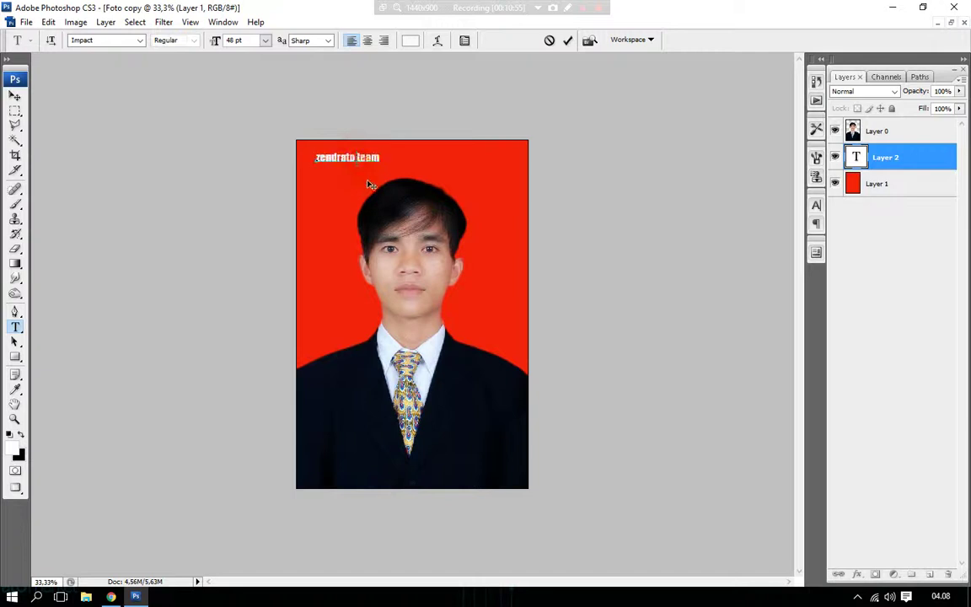
{"action": "left_click_drag", "start_coordinate": [367, 182], "coordinate": [412, 180]}
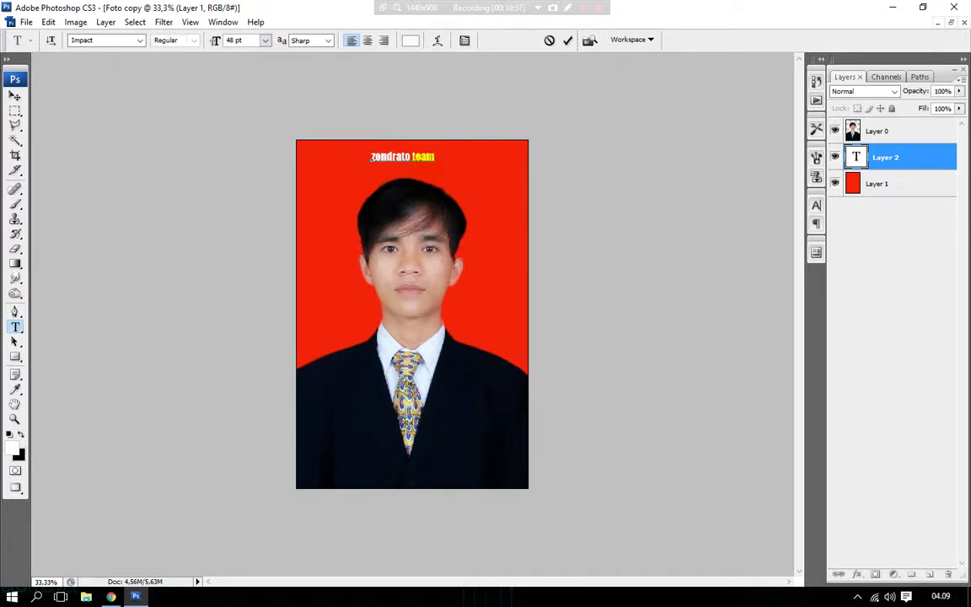
Resize the caption to 60 pt then 82 pt, place it above the head and commit.
{"action": "left_click_drag", "start_coordinate": [434, 157], "coordinate": [341, 152]}
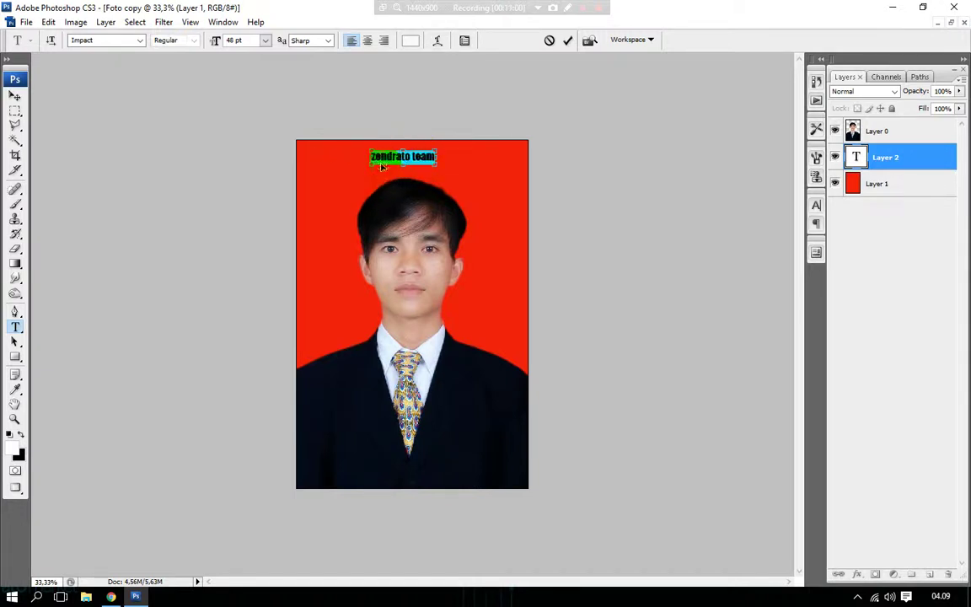
{"action": "left_click", "coordinate": [265, 42]}
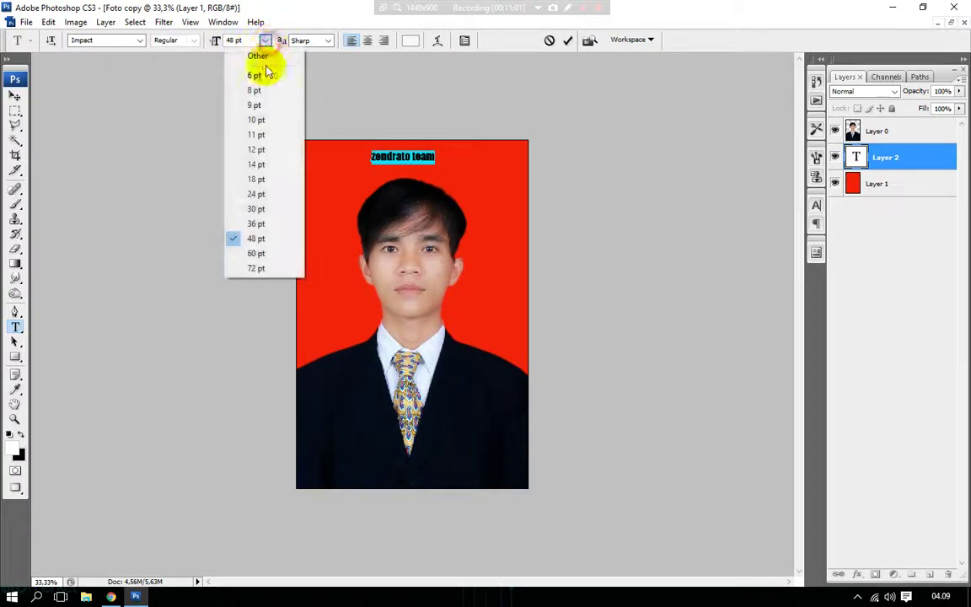
{"action": "left_click", "coordinate": [249, 253]}
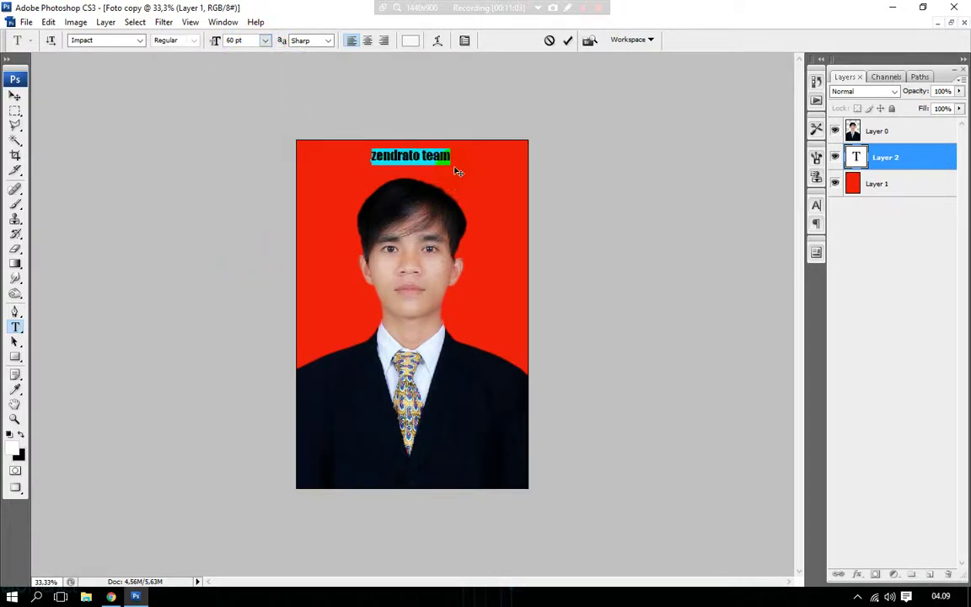
{"action": "key", "text": "ctrl+shift+period"}
{"action": "key", "text": "ctrl+shift+period"}
{"action": "key", "text": "ctrl+shift+period"}
{"action": "key", "text": "ctrl+shift+period"}
{"action": "key", "text": "ctrl+shift+period"}
{"action": "key", "text": "ctrl+shift+period"}
{"action": "key", "text": "ctrl+shift+period"}
{"action": "key", "text": "ctrl+shift+period"}
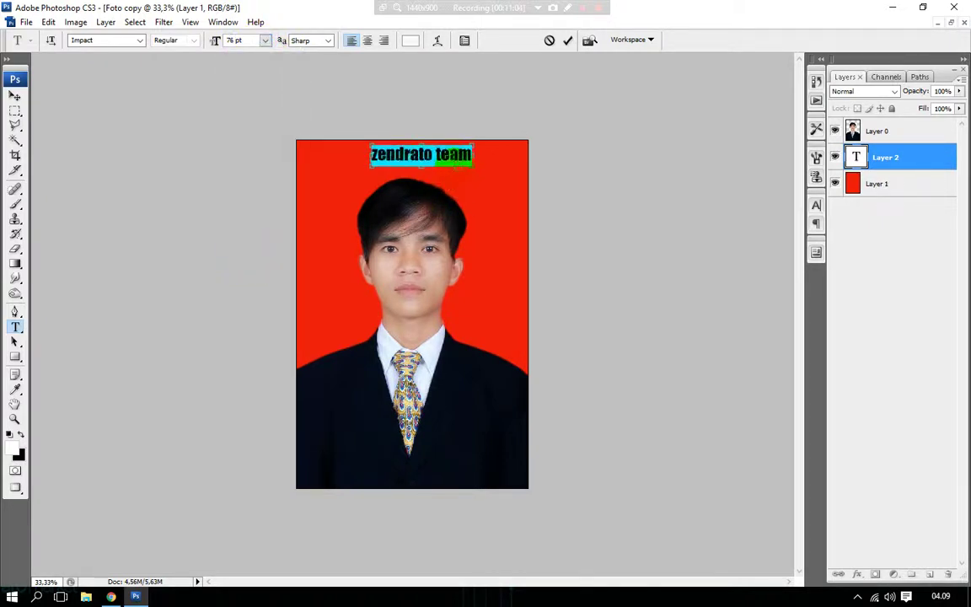
{"action": "key", "text": "ctrl+shift+period"}
{"action": "key", "text": "ctrl+shift+period"}
{"action": "key", "text": "ctrl+shift+period"}
{"action": "left_click_drag", "start_coordinate": [476, 187], "coordinate": [460, 193]}
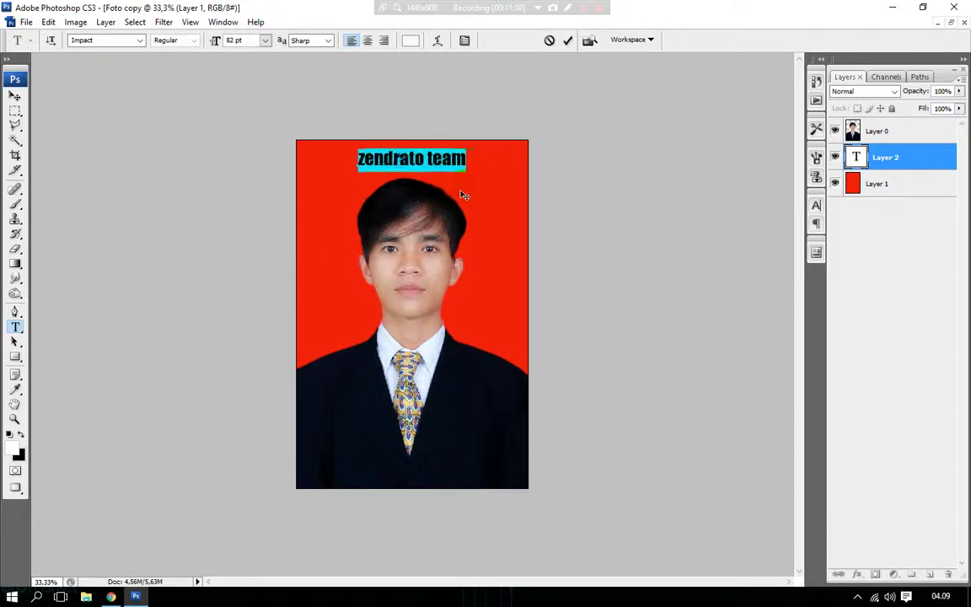
{"action": "left_click", "coordinate": [932, 163]}
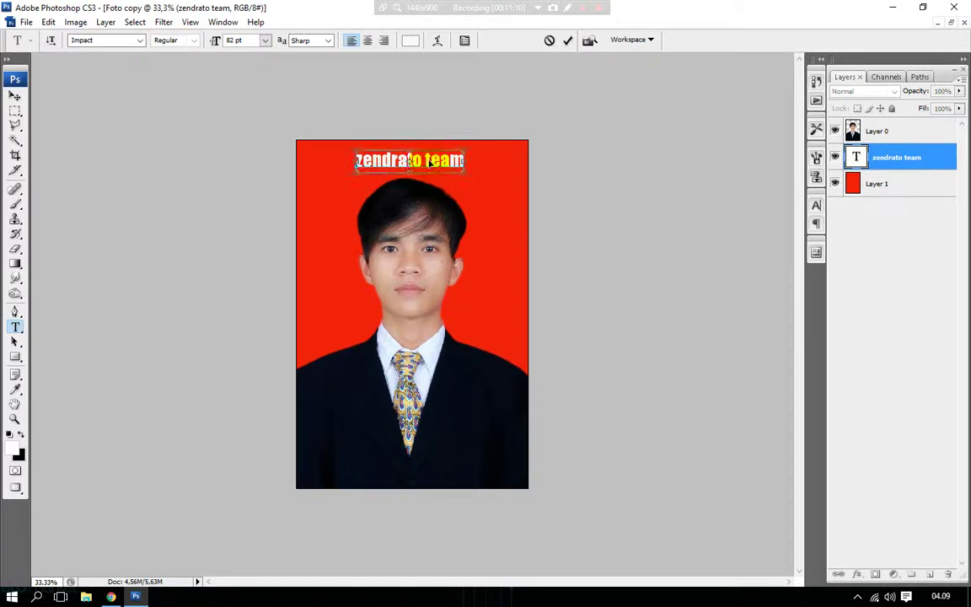
Warp the caption with the Arc style (Bend +50), commit it, and nudge it down over the head.
{"action": "left_click_drag", "start_coordinate": [354, 159], "coordinate": [465, 160]}
{"action": "left_click", "coordinate": [438, 40]}
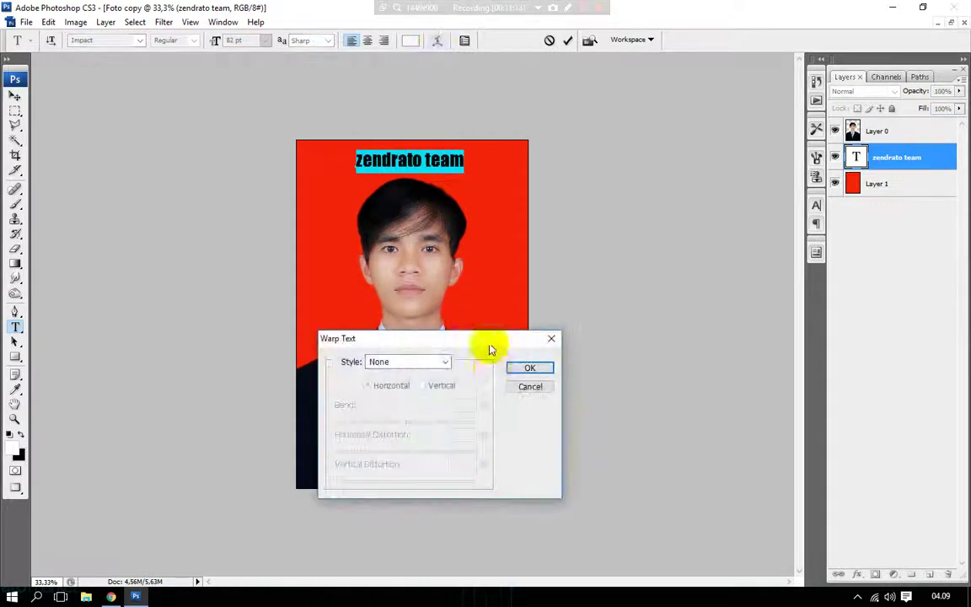
{"action": "left_click", "coordinate": [433, 363]}
{"action": "left_click", "coordinate": [426, 396]}
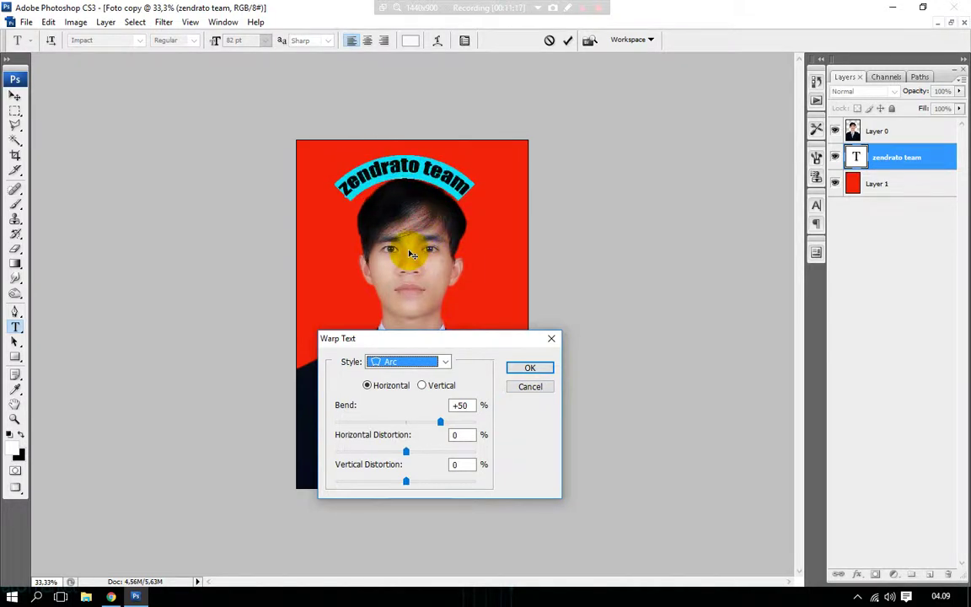
{"action": "left_click", "coordinate": [529, 367]}
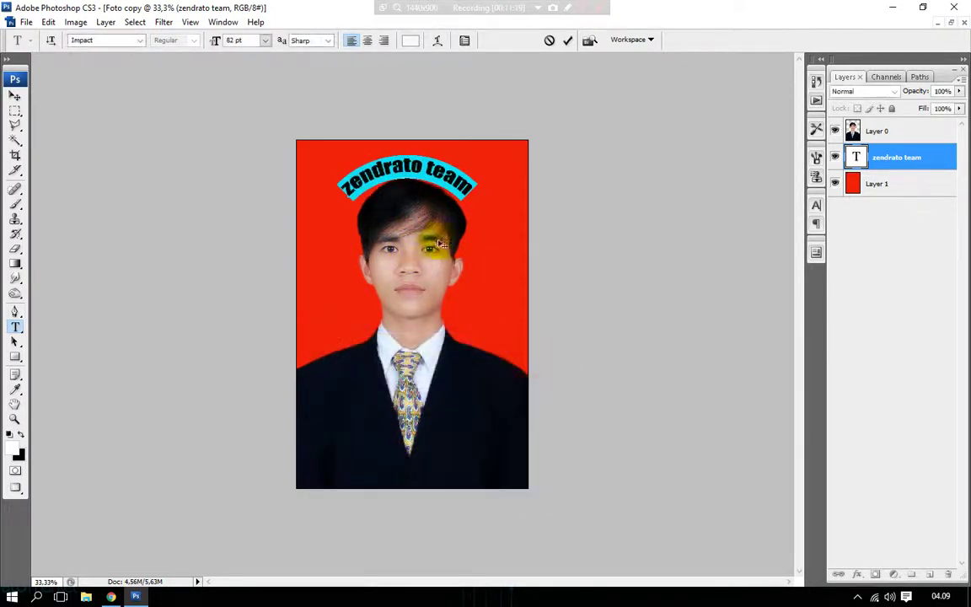
{"action": "left_click", "coordinate": [856, 157]}
{"action": "key", "text": "ctrl+Return"}
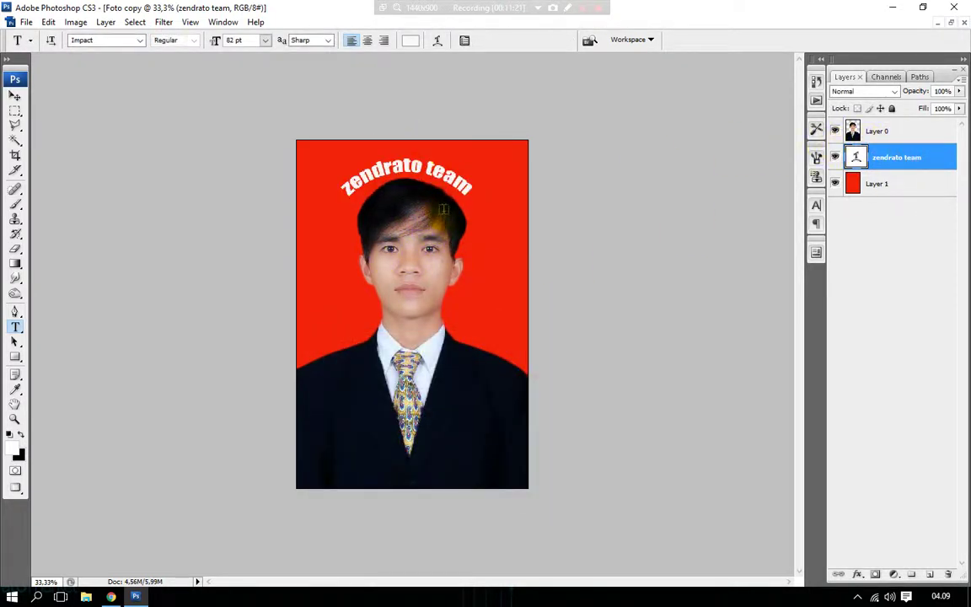
{"action": "key", "text": "v"}
{"action": "left_click_drag", "start_coordinate": [421, 175], "coordinate": [415, 178]}
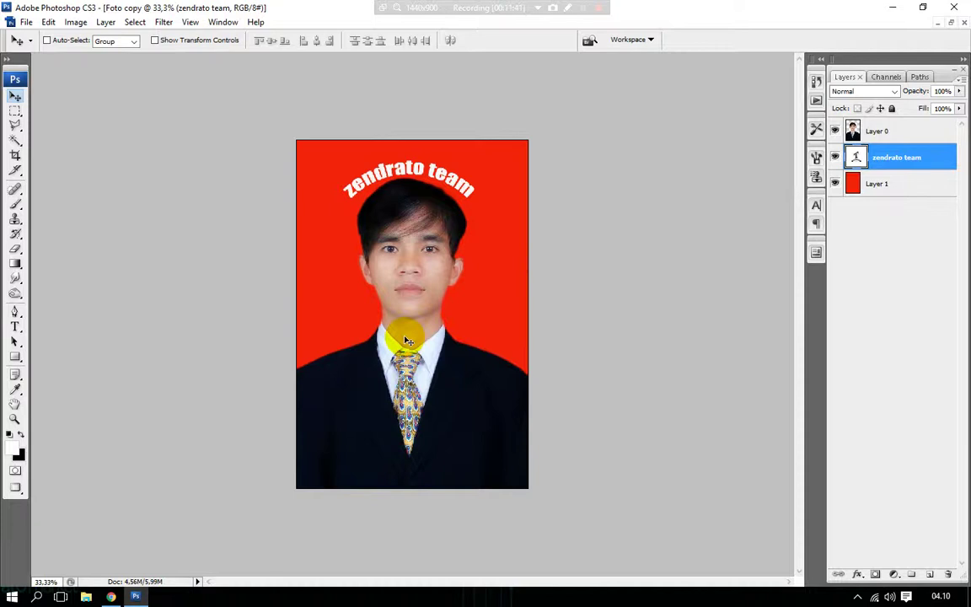
Set Canvas Size to Width 40 cm and Height 60 cm, replacing the 36,3 width.
{"action": "key", "text": "ctrl+alt+c"}
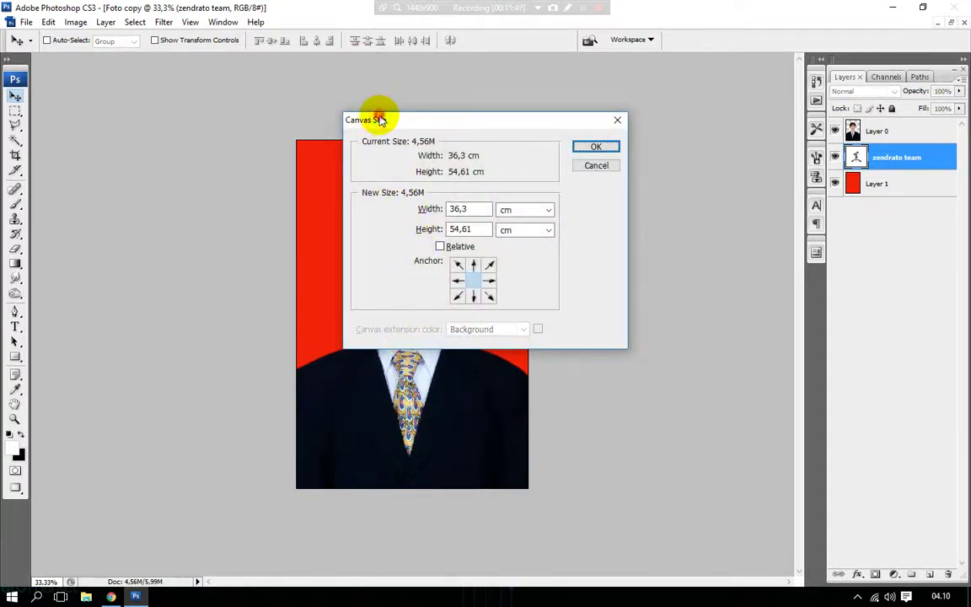
{"action": "mouse_move", "coordinate": [396, 118]}
{"action": "left_mouse_down"}
{"action": "mouse_move", "coordinate": [552, 243]}
{"action": "mouse_move", "coordinate": [532, 111]}
{"action": "left_mouse_up"}
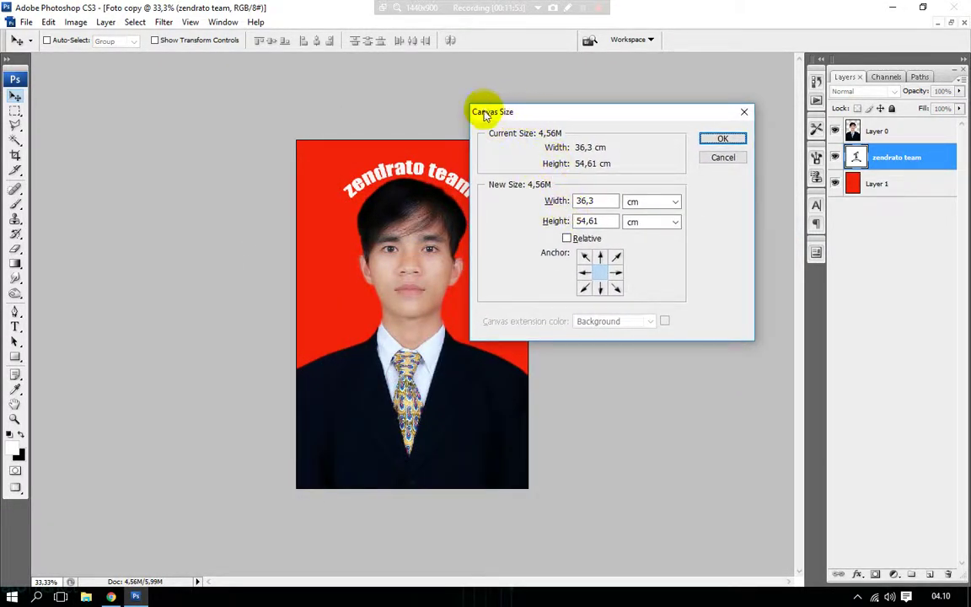
{"action": "left_click", "coordinate": [601, 200]}
{"action": "left_click_drag", "start_coordinate": [601, 201], "coordinate": [532, 211]}
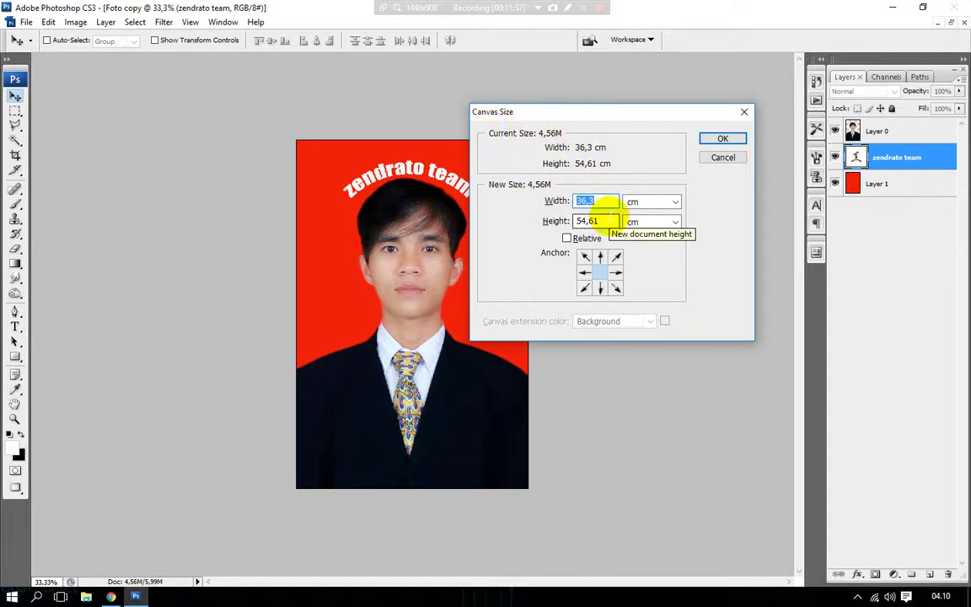
{"action": "type", "text": "4-0"}
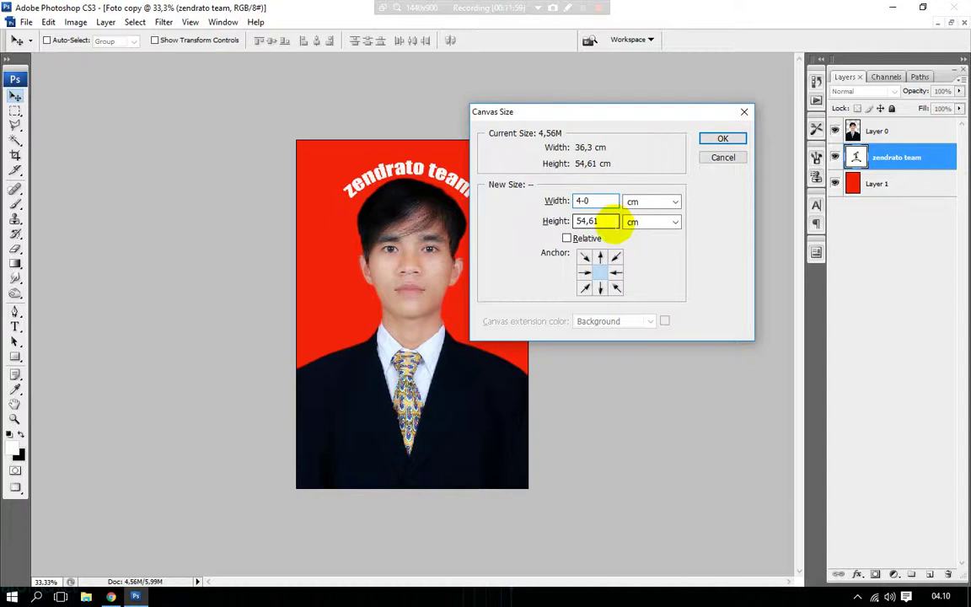
{"action": "key", "text": "BackSpace"}
{"action": "key", "text": "BackSpace"}
{"action": "type", "text": "0"}
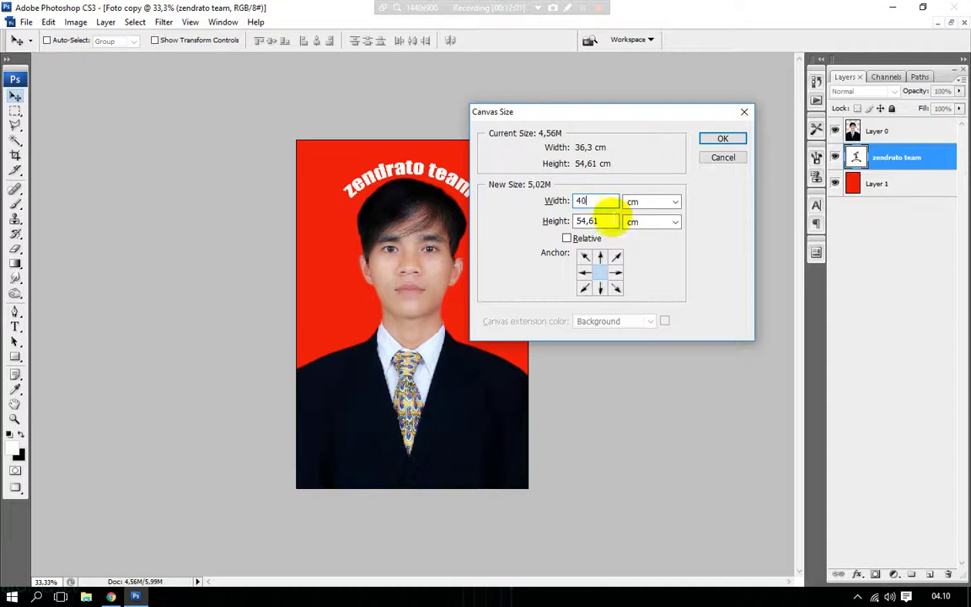
{"action": "key", "text": "Tab"}
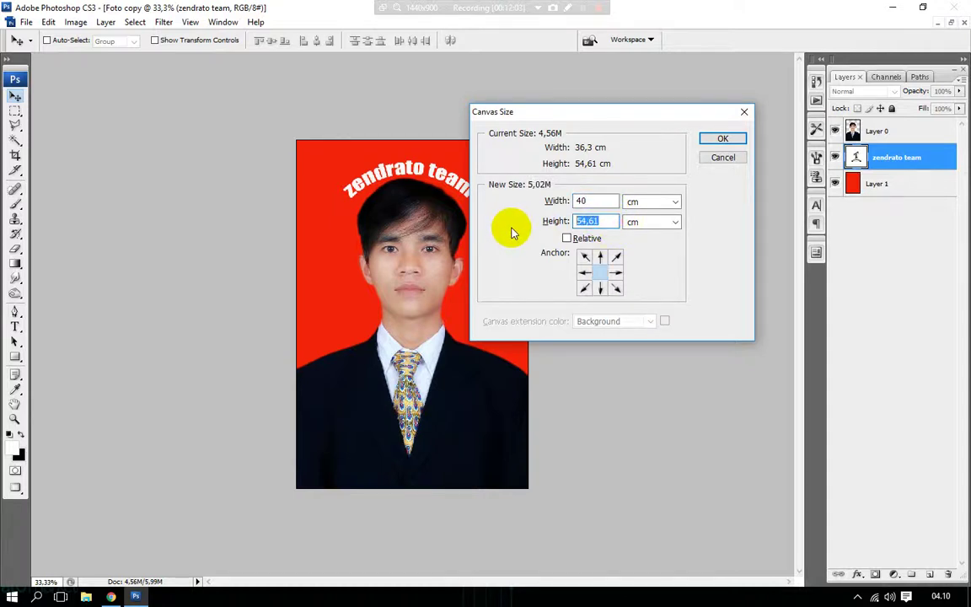
{"action": "type", "text": "60"}
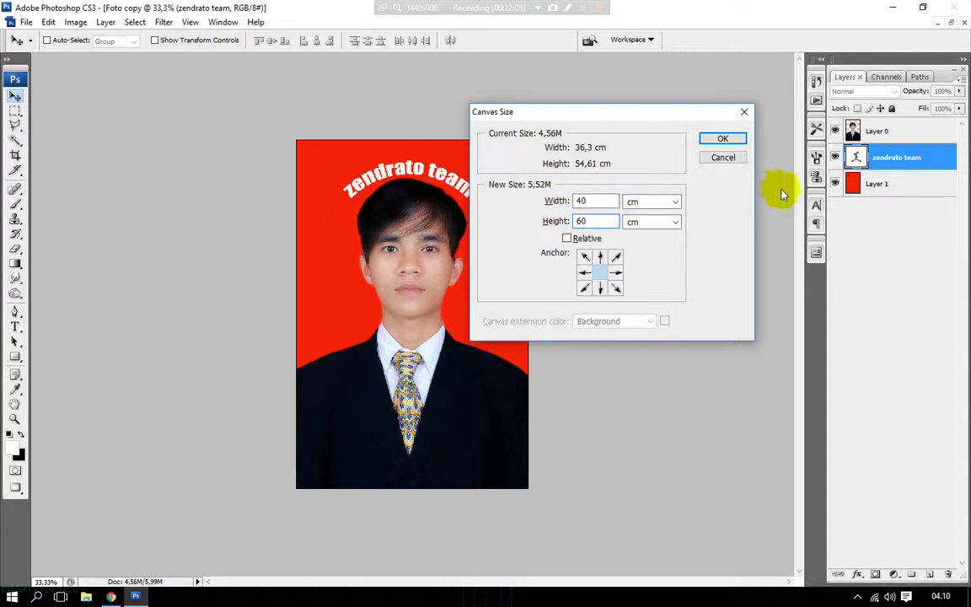
{"action": "left_click", "coordinate": [731, 144]}
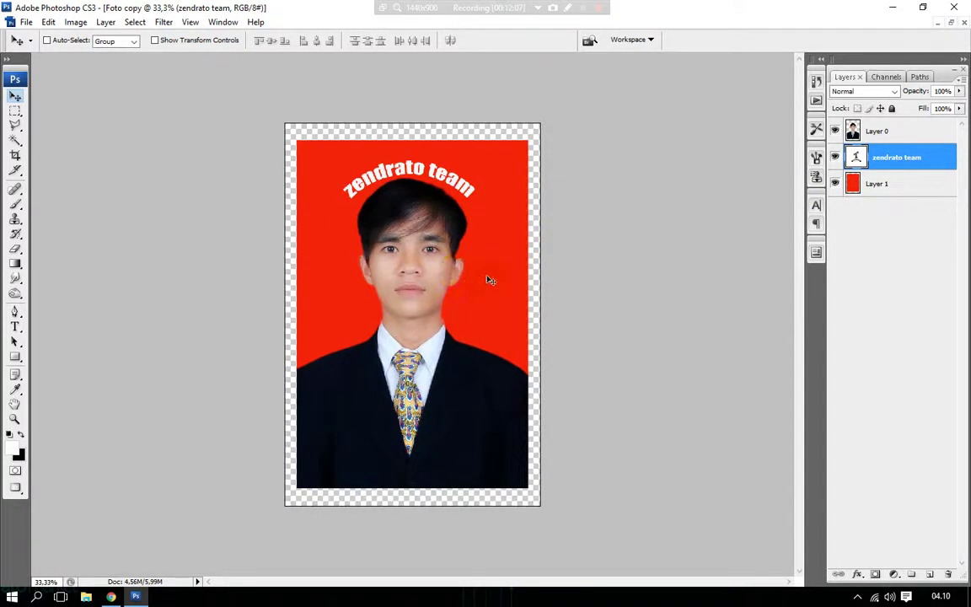
Select all three layers, move them top-left and scale them up to fill the canvas.
{"action": "left_click", "coordinate": [885, 131]}
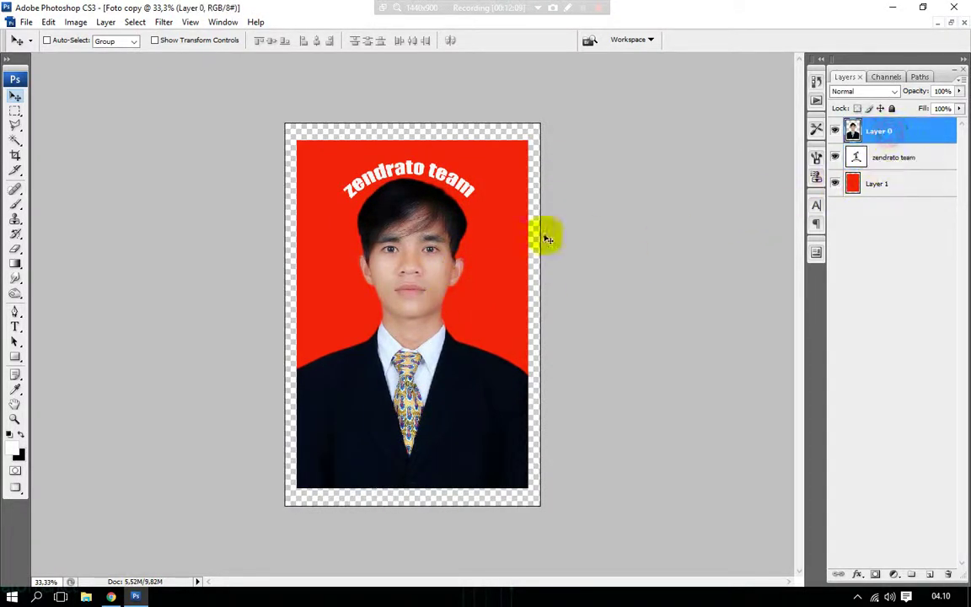
{"action": "left_click", "coordinate": [890, 183], "text": "shift"}
{"action": "left_click_drag", "start_coordinate": [472, 345], "coordinate": [460, 328]}
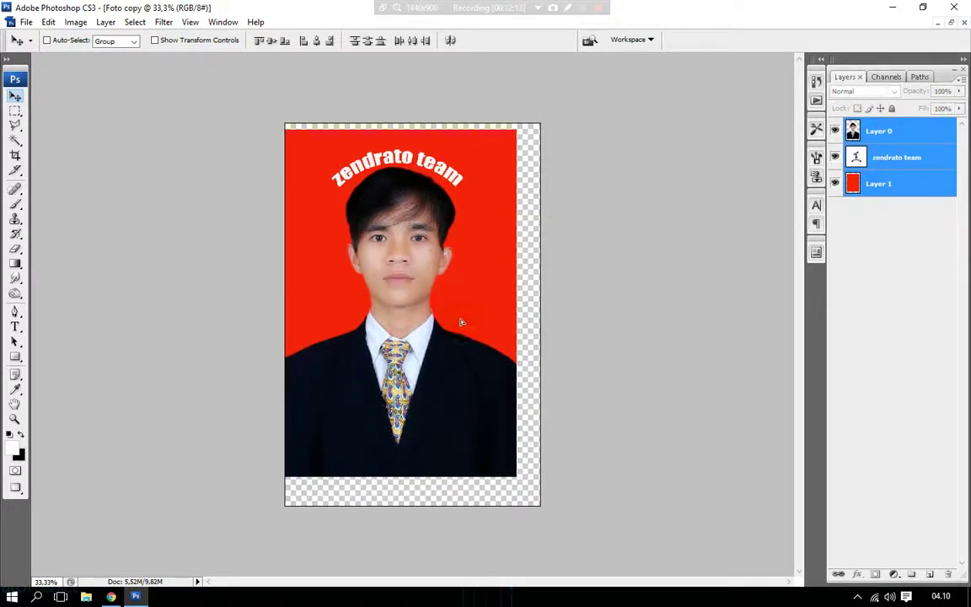
{"action": "key", "text": "ctrl+t"}
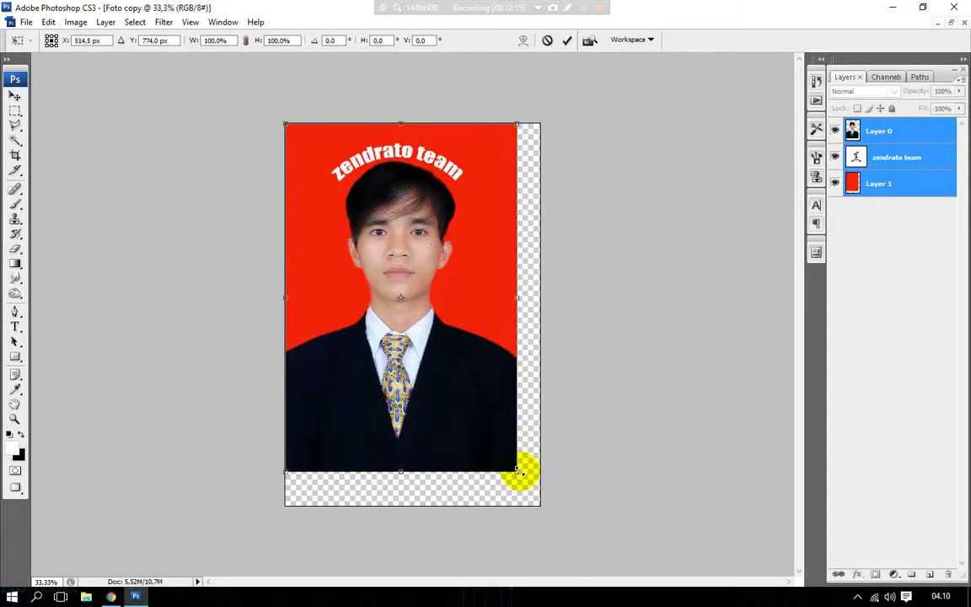
{"action": "left_click_drag", "start_coordinate": [516, 470], "coordinate": [540, 504]}
{"action": "key", "text": "Return"}
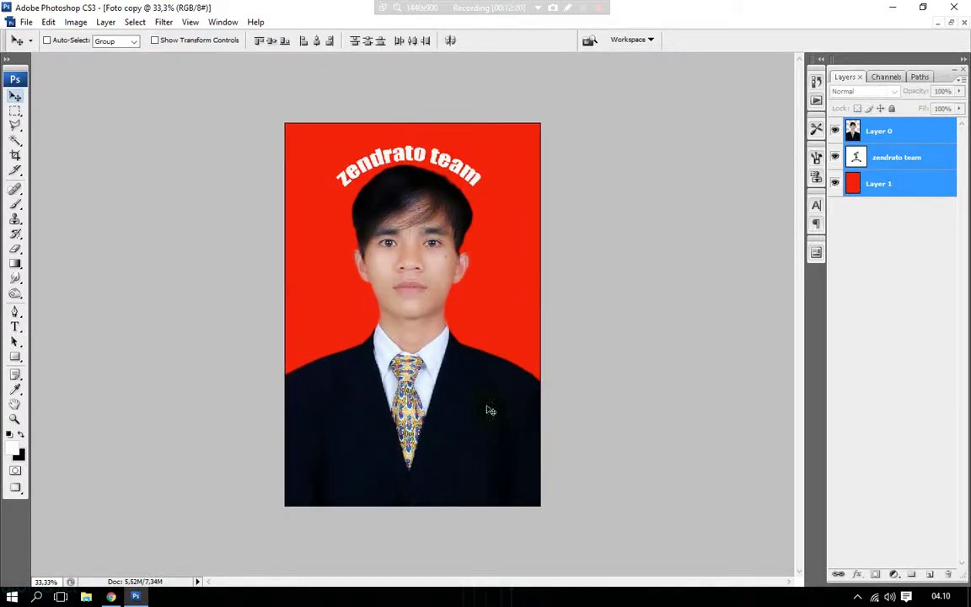
Click on the canvas, then reopen Canvas Size showing 40,01 × 60,01 cm.
{"action": "left_click", "coordinate": [391, 311]}
{"action": "left_click", "coordinate": [389, 278]}
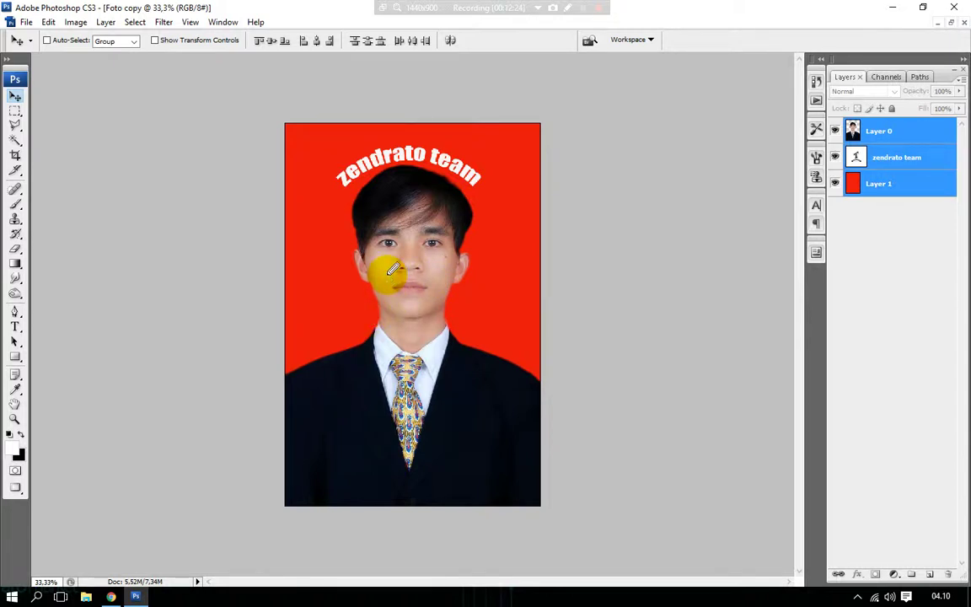
{"action": "left_click", "coordinate": [417, 416]}
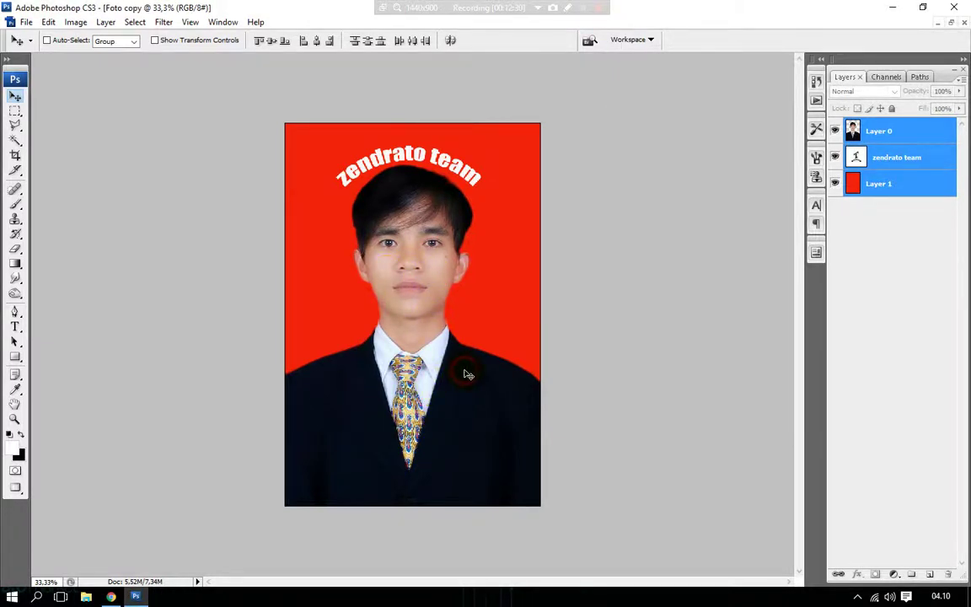
{"action": "key", "text": "ctrl+alt+c"}
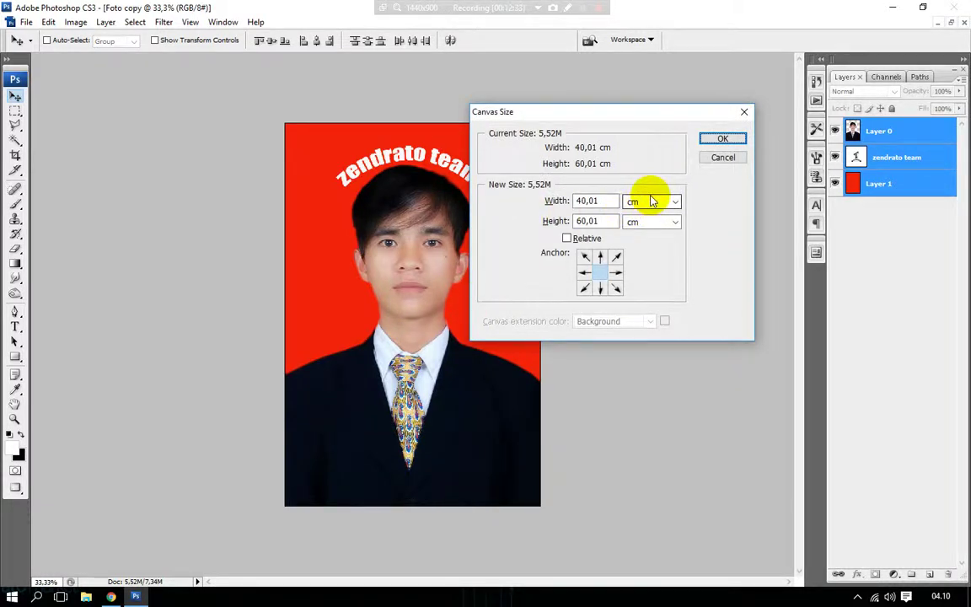
Trial-shrink the canvas to 6 × 8 cm, accept the clipping warning, deselect layers, then undo.
{"action": "left_click", "coordinate": [639, 202]}
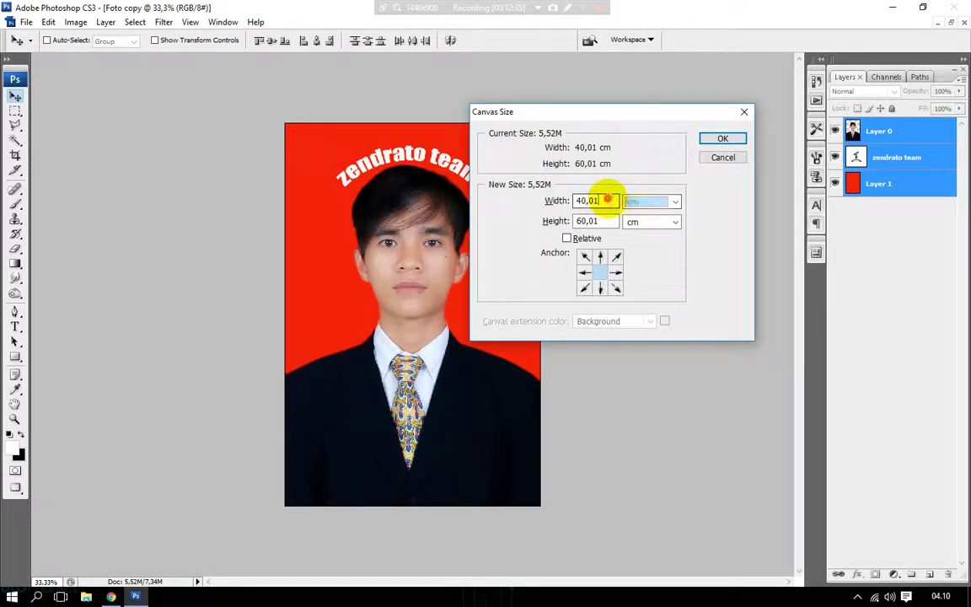
{"action": "key", "text": "shift+Tab"}
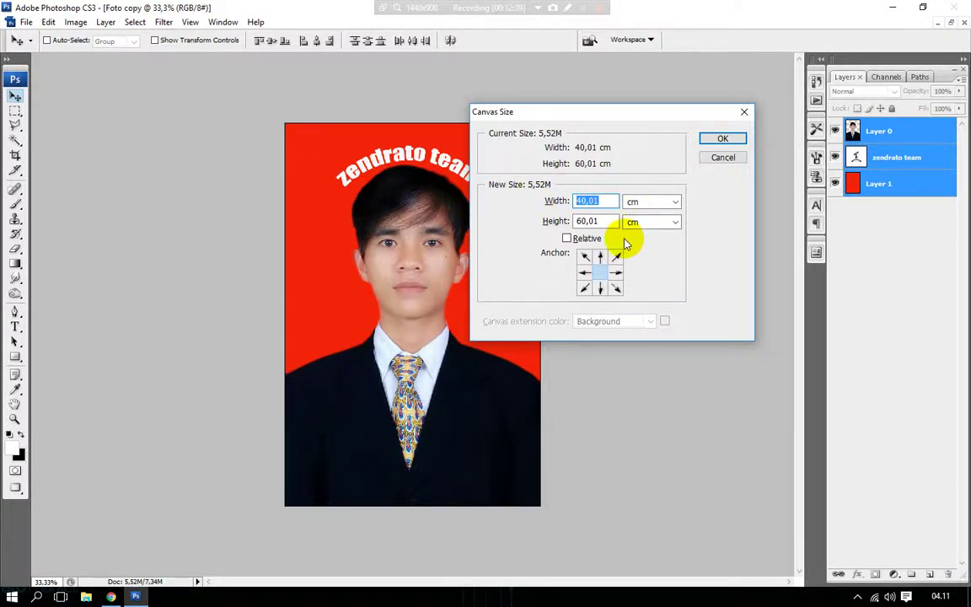
{"action": "type", "text": "6"}
{"action": "key", "text": "Tab"}
{"action": "type", "text": "8"}
{"action": "type", "text": "4"}
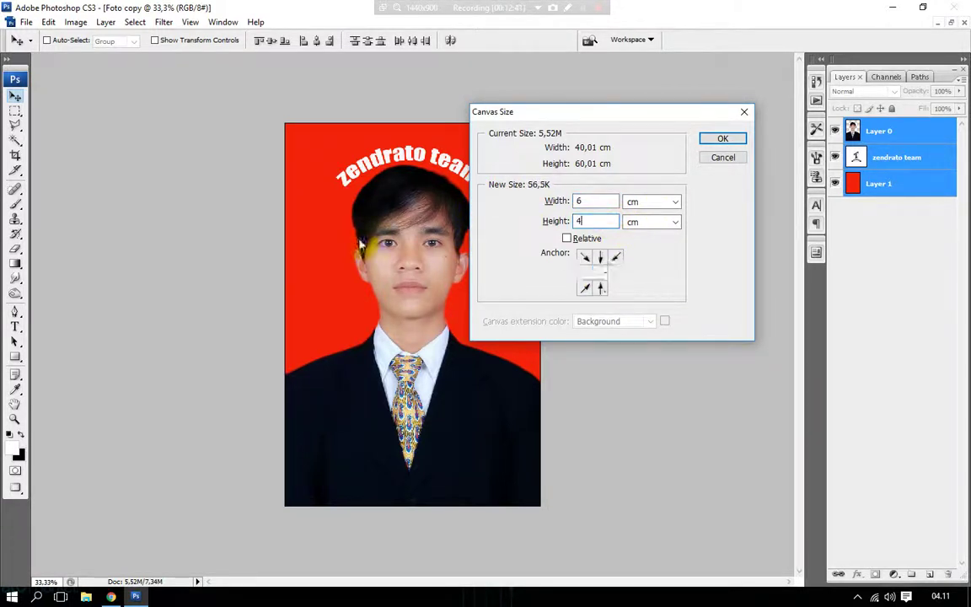
{"action": "left_click", "coordinate": [722, 139]}
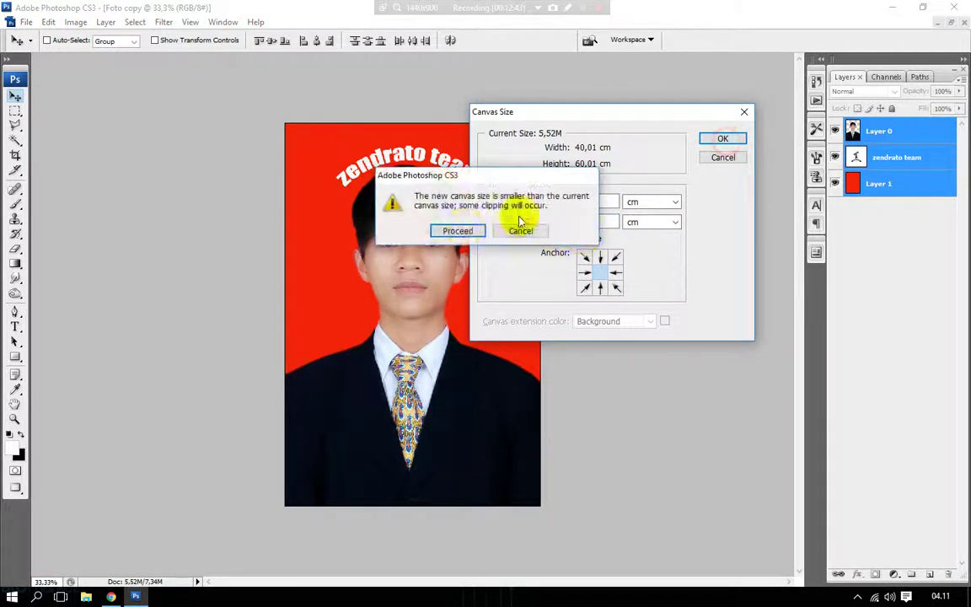
{"action": "left_click", "coordinate": [453, 231]}
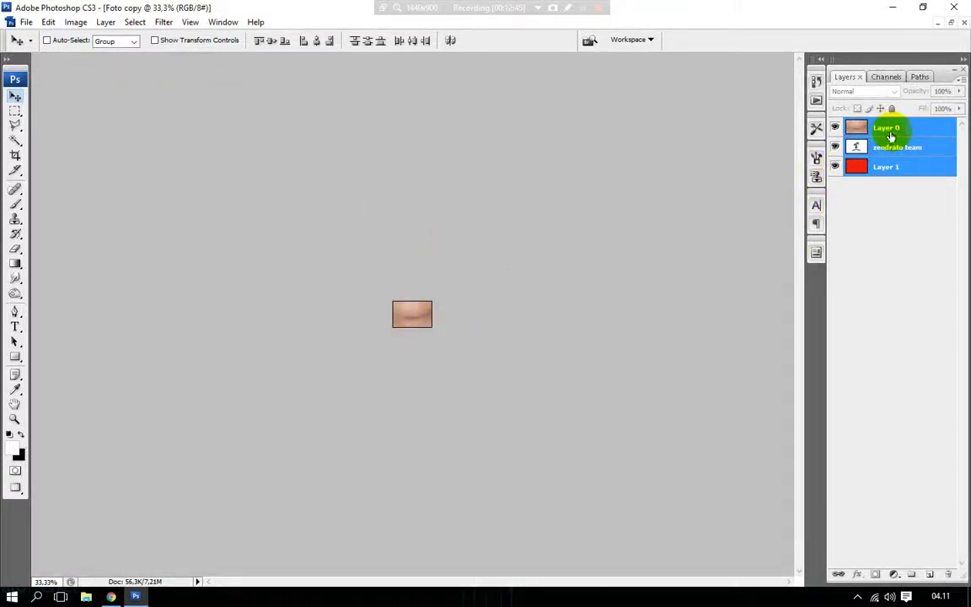
{"action": "left_click", "coordinate": [923, 192]}
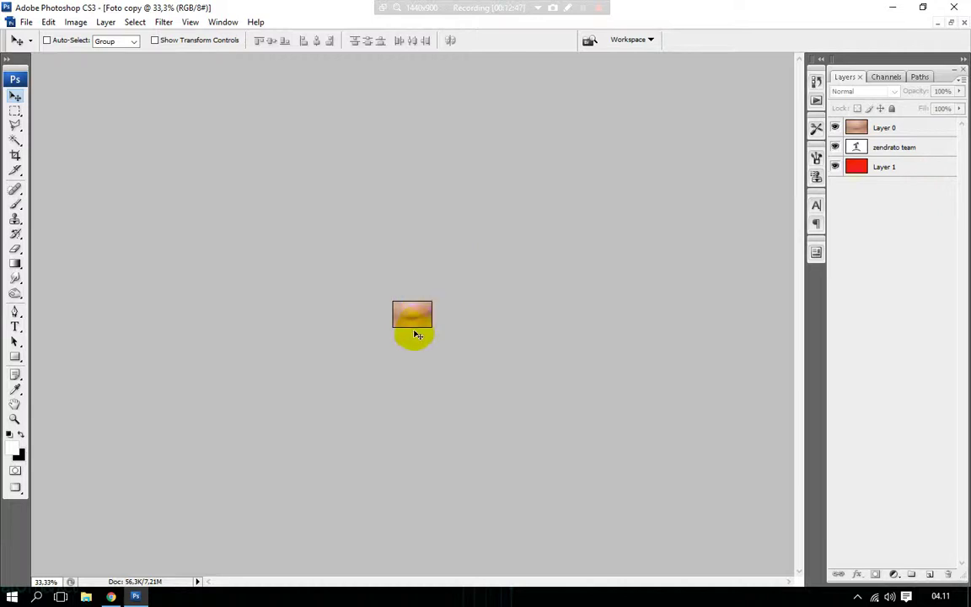
{"action": "key", "text": "ctrl+z"}
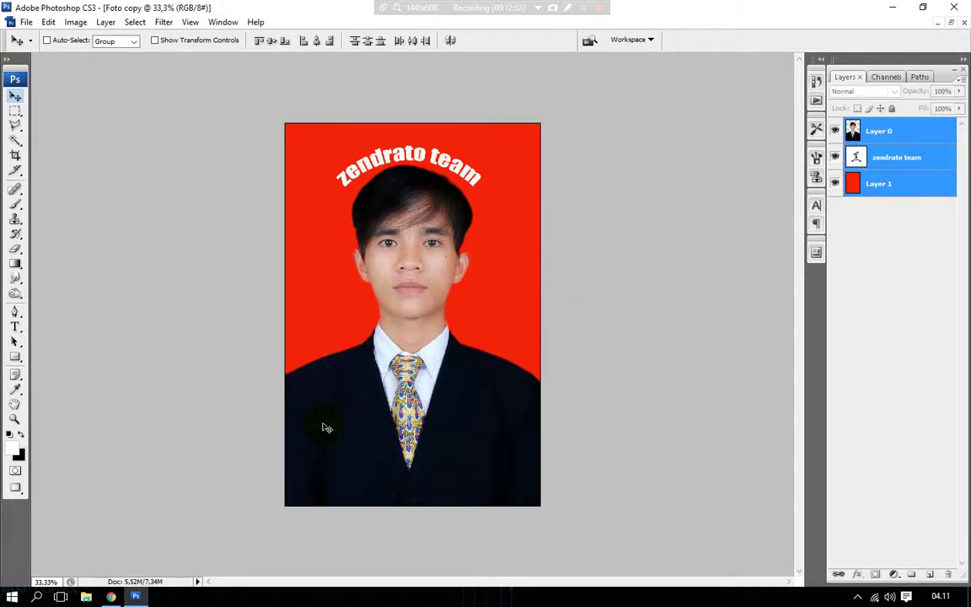
Step through the edit history back to the full-size red canvas, then select Layer 0.
{"action": "left_click", "coordinate": [382, 384]}
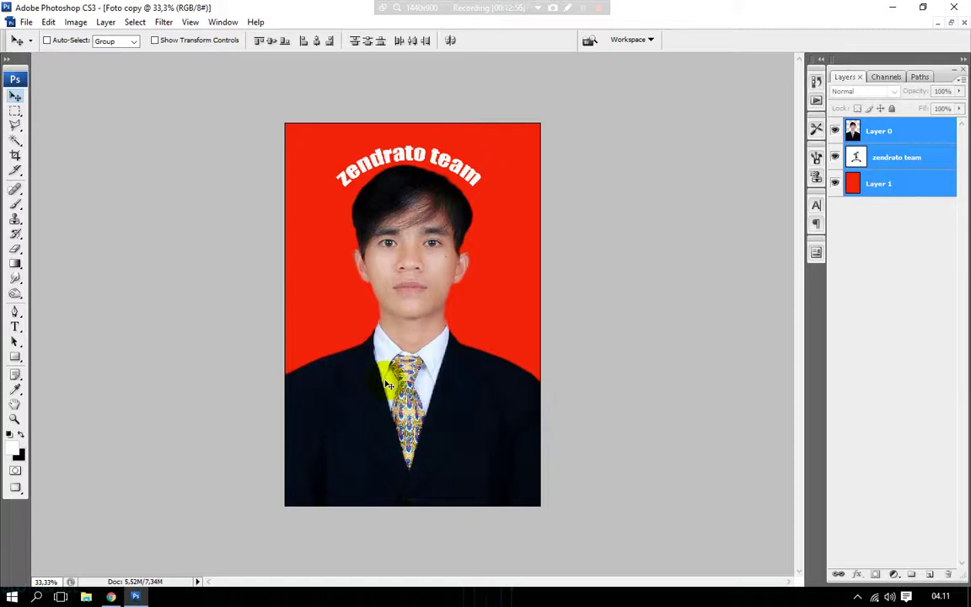
{"action": "key", "text": "ctrl+alt+z"}
{"action": "key", "text": "ctrl+alt+z"}
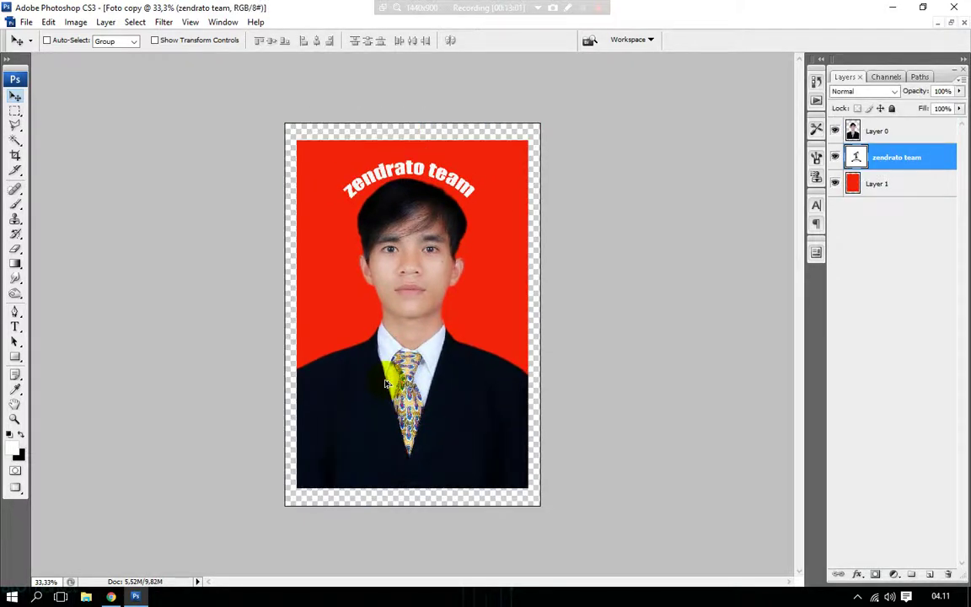
{"action": "key", "text": "ctrl+alt+z"}
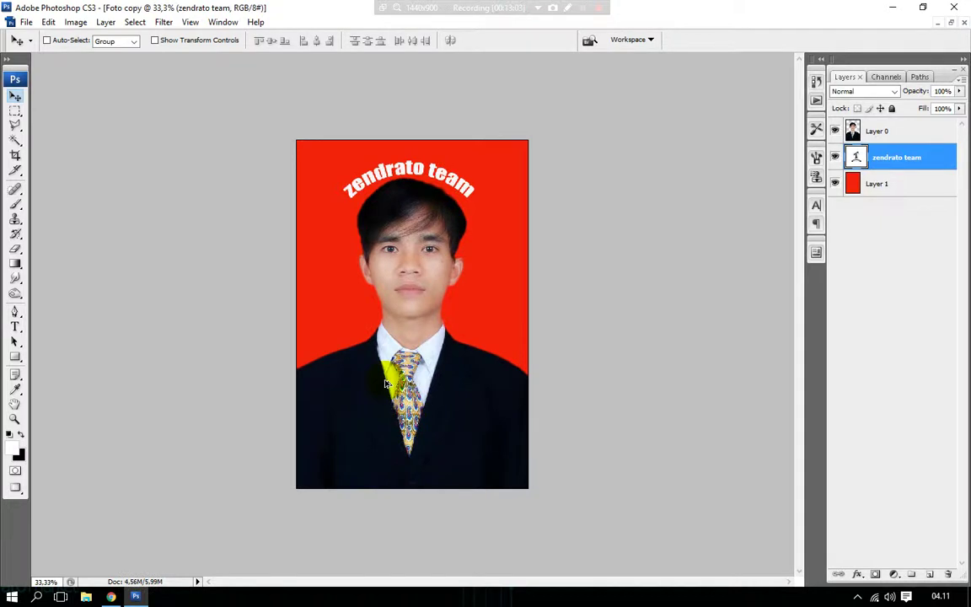
{"action": "key", "text": "ctrl+alt+z"}
{"action": "key", "text": "ctrl+shift+z"}
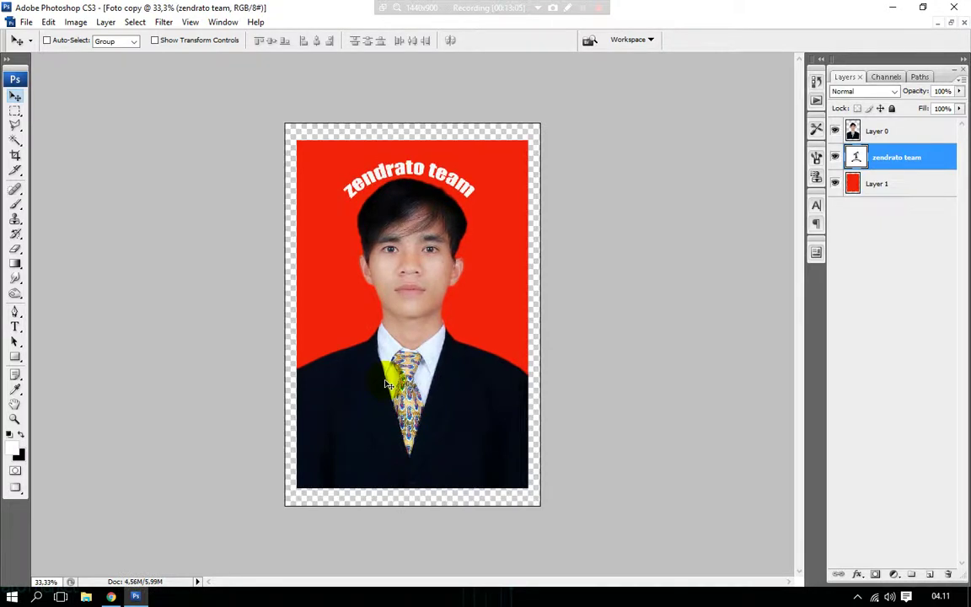
{"action": "key", "text": "ctrl+shift+z"}
{"action": "key", "text": "ctrl+shift+z"}
{"action": "key", "text": "ctrl+shift+z"}
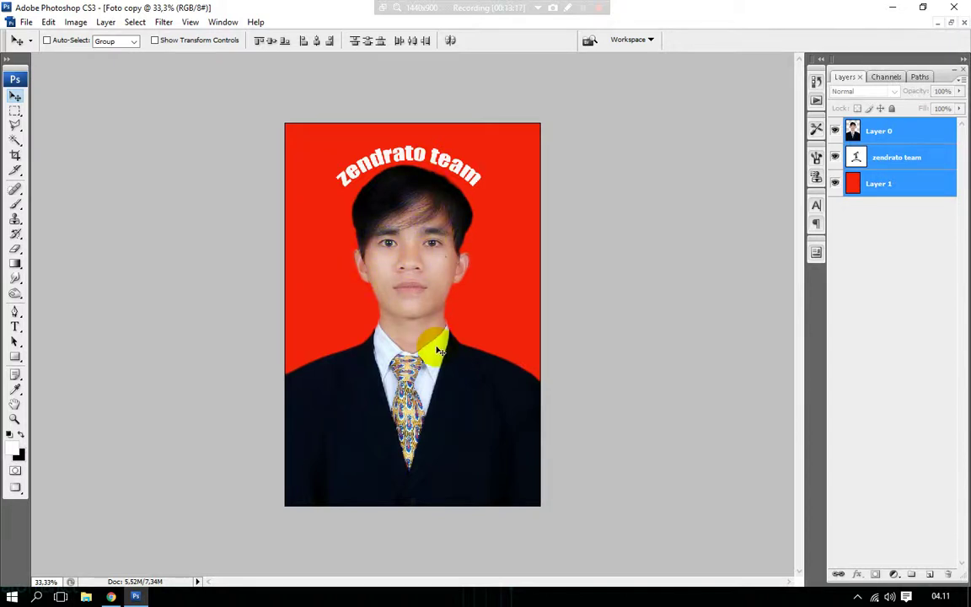
{"action": "left_click", "coordinate": [916, 134]}
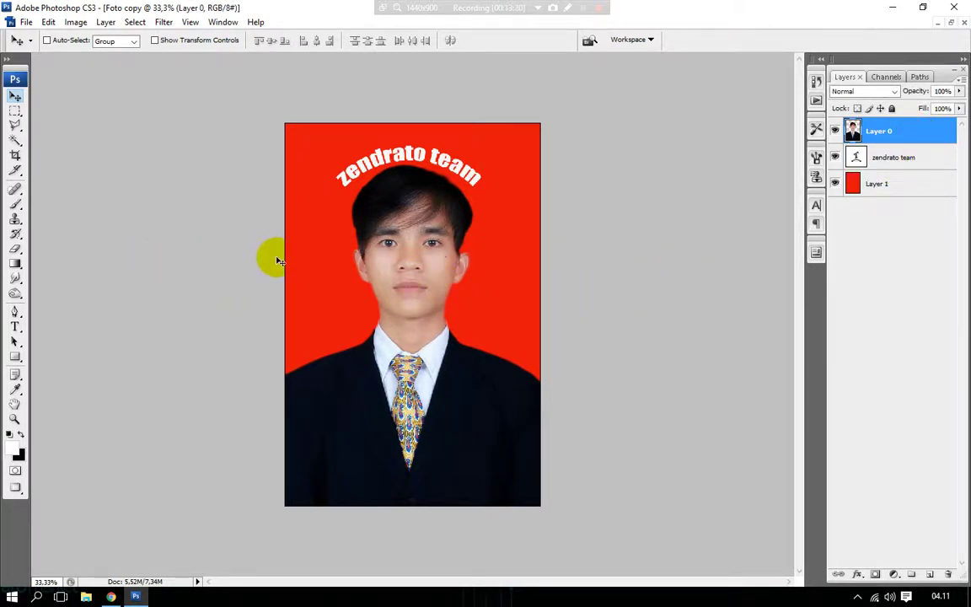
Switch to the Sponge Tool in Desaturate mode and zoom in to 66.7% on the face.
{"action": "left_click", "coordinate": [15, 294]}
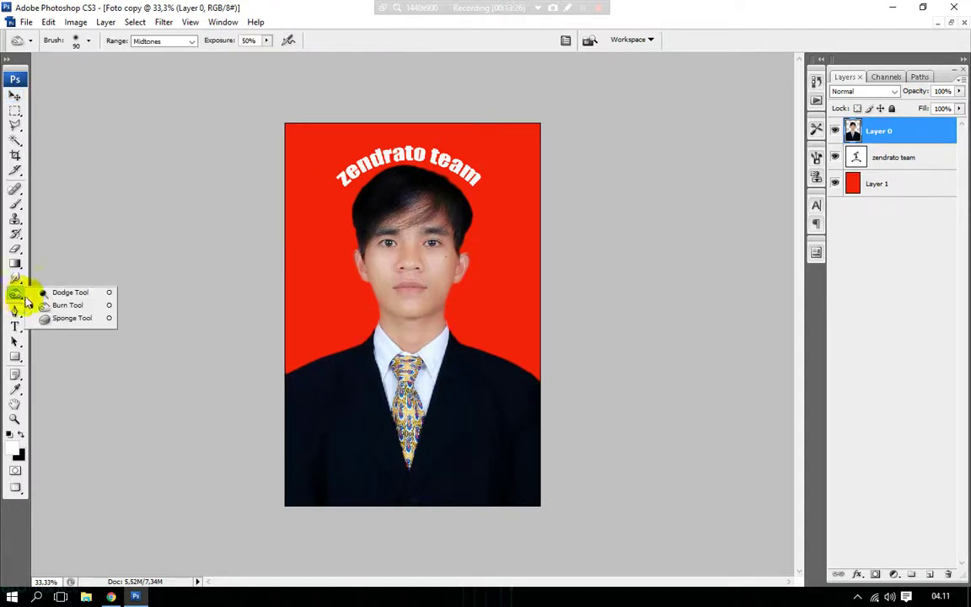
{"action": "left_click", "coordinate": [74, 321]}
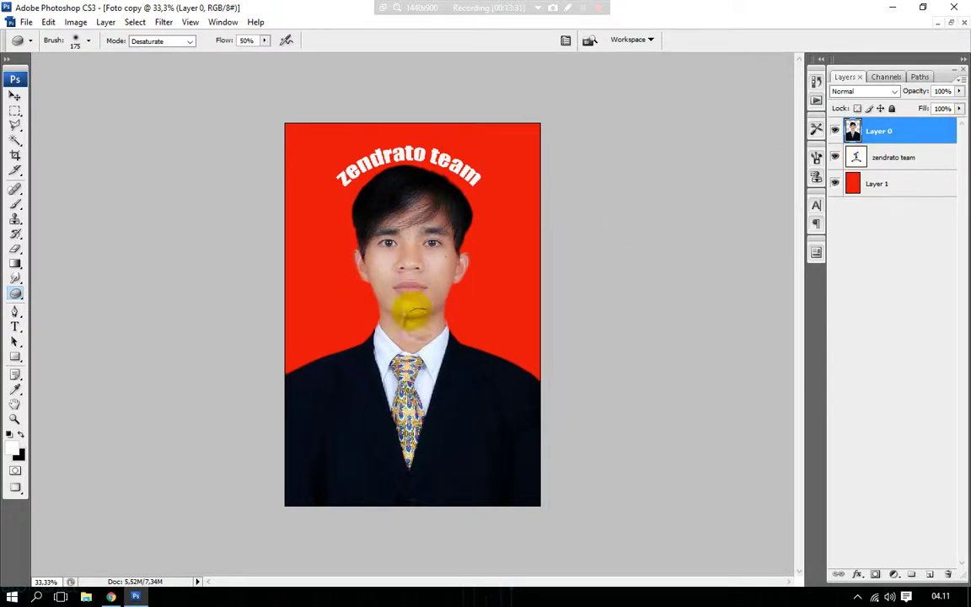
{"action": "key", "text": "z"}
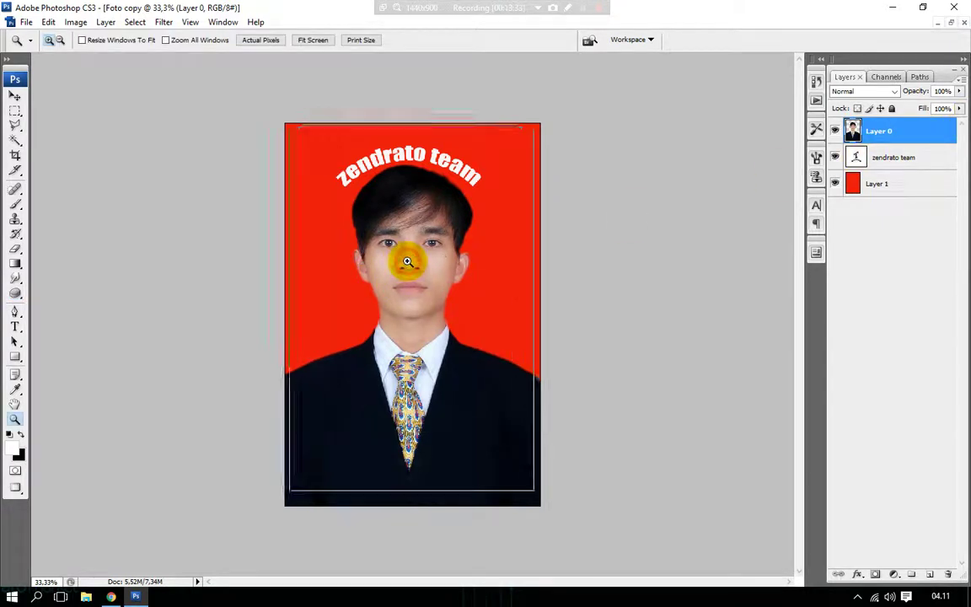
{"action": "left_click", "coordinate": [399, 264]}
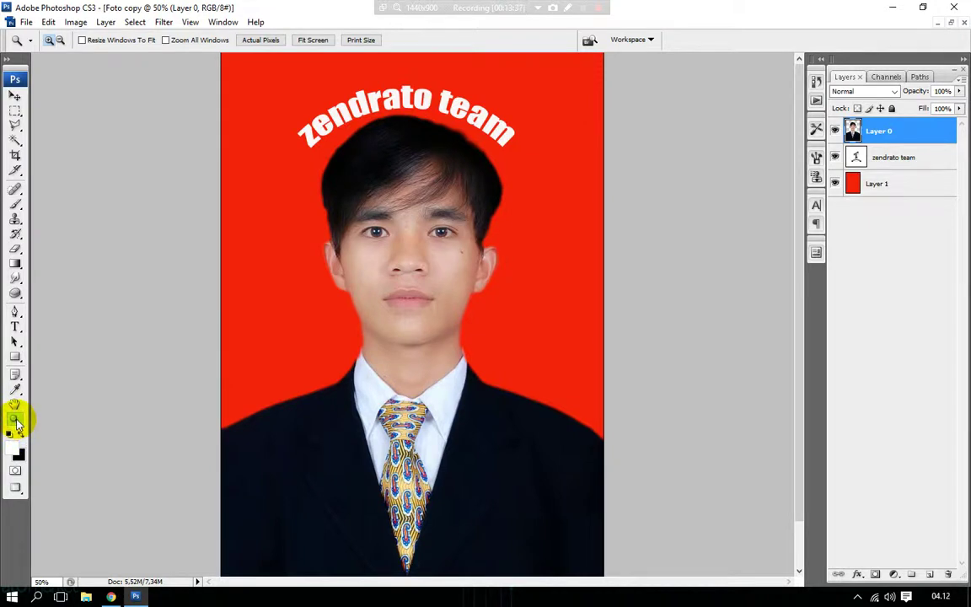
{"action": "left_click", "coordinate": [401, 255]}
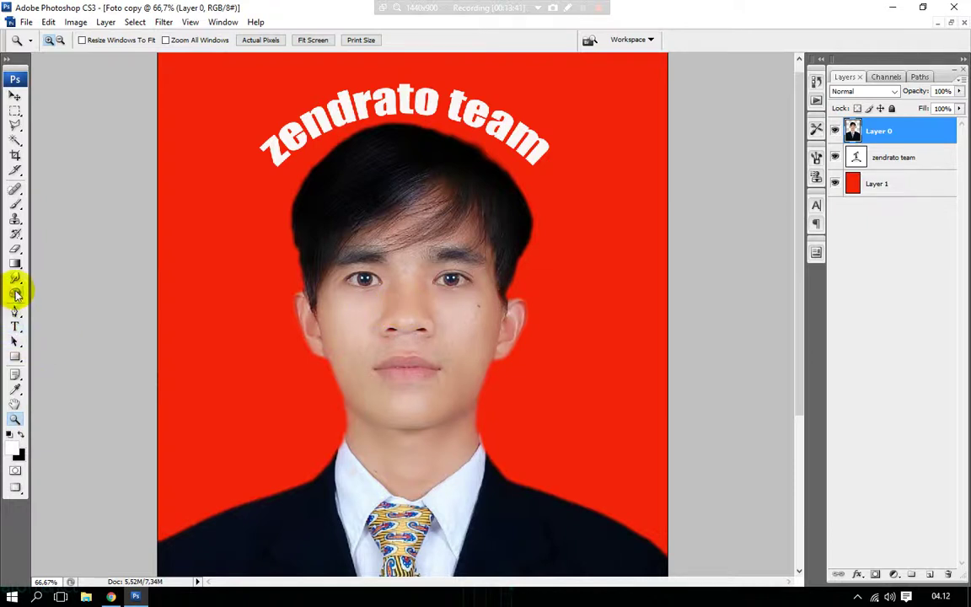
Desaturate the right cheek and forehead hair with the sponge at 50% flow.
{"action": "left_click", "coordinate": [15, 294]}
{"action": "mouse_move", "coordinate": [373, 300]}
{"action": "left_mouse_down"}
{"action": "mouse_move", "coordinate": [469, 239]}
{"action": "mouse_move", "coordinate": [457, 300]}
{"action": "mouse_move", "coordinate": [467, 312]}
{"action": "left_mouse_up"}
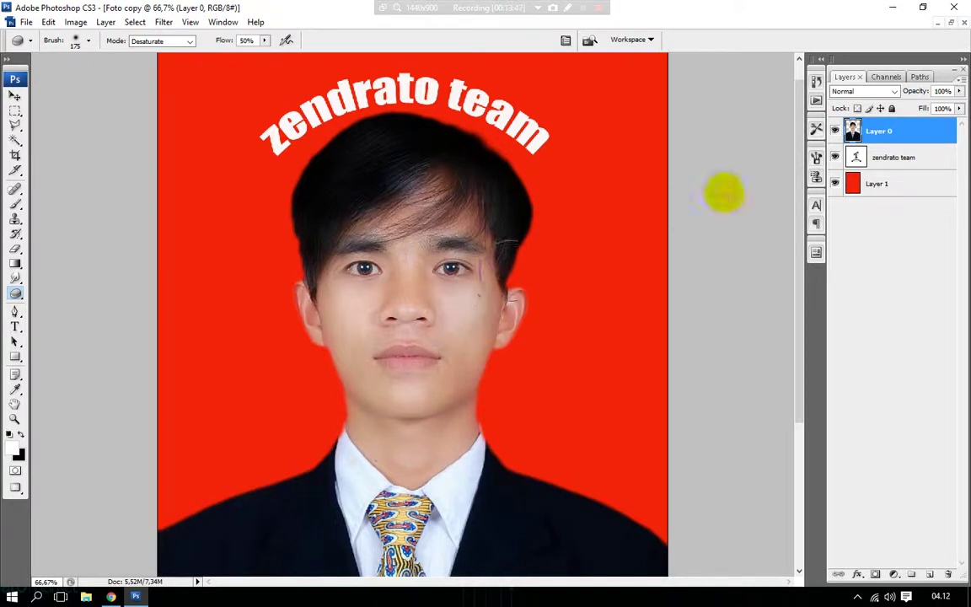
{"action": "mouse_move", "coordinate": [466, 216]}
{"action": "left_mouse_down"}
{"action": "mouse_move", "coordinate": [426, 232]}
{"action": "mouse_move", "coordinate": [452, 313]}
{"action": "mouse_move", "coordinate": [465, 309]}
{"action": "left_mouse_up"}
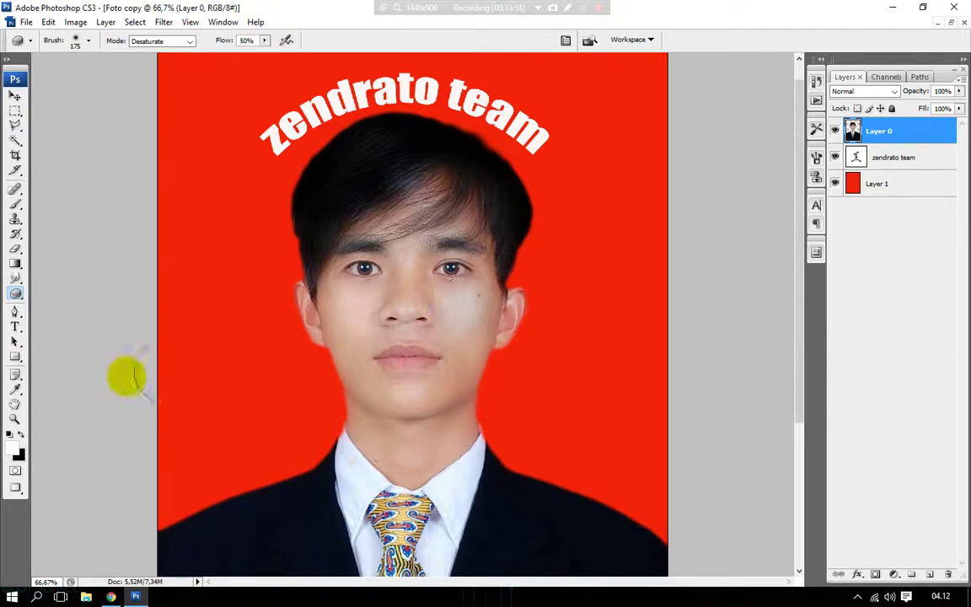
{"action": "left_click", "coordinate": [17, 293]}
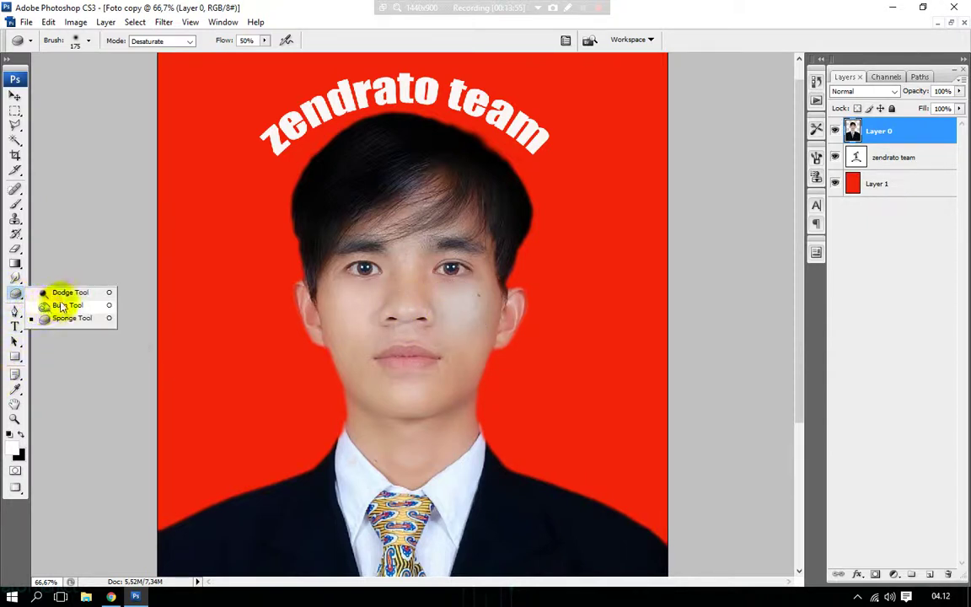
Dodge the cheeks, under-eyes and chin using a 175-px midtone brush at 50% exposure.
{"action": "left_click_drag", "start_coordinate": [19, 295], "coordinate": [66, 292]}
{"action": "left_click_drag", "start_coordinate": [477, 320], "coordinate": [449, 333]}
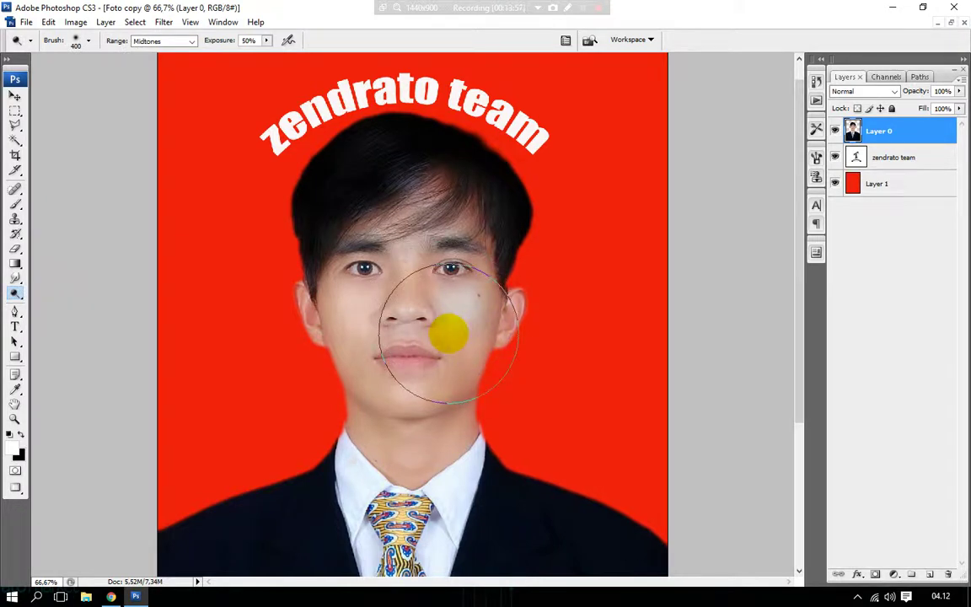
{"action": "key", "text": "bracketleft"}
{"action": "key", "text": "bracketleft"}
{"action": "key", "text": "bracketleft"}
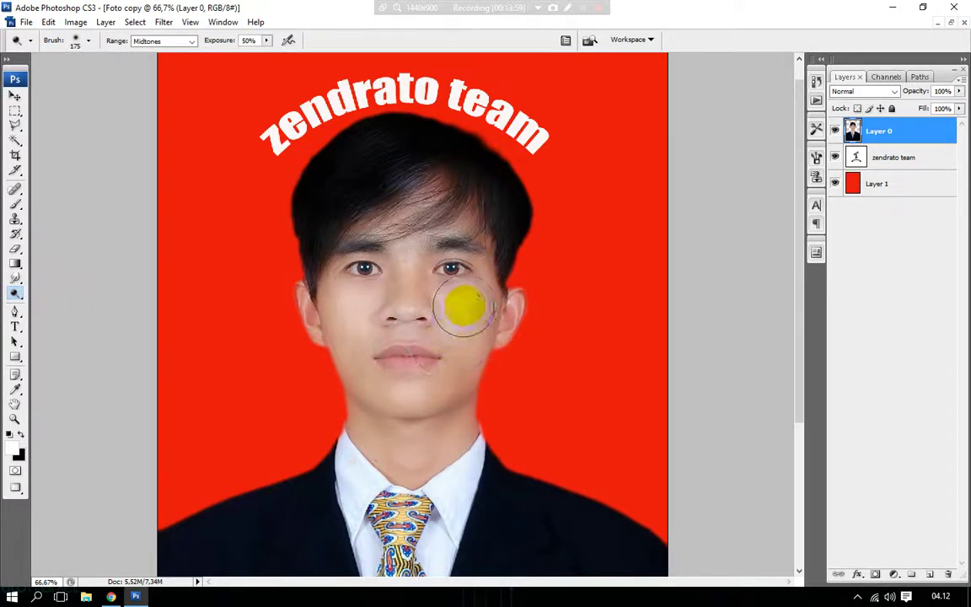
{"action": "mouse_move", "coordinate": [466, 304]}
{"action": "left_mouse_down"}
{"action": "mouse_move", "coordinate": [439, 371]}
{"action": "mouse_move", "coordinate": [361, 376]}
{"action": "mouse_move", "coordinate": [440, 388]}
{"action": "mouse_move", "coordinate": [356, 390]}
{"action": "mouse_move", "coordinate": [334, 330]}
{"action": "mouse_move", "coordinate": [336, 320]}
{"action": "mouse_move", "coordinate": [346, 325]}
{"action": "mouse_move", "coordinate": [346, 346]}
{"action": "mouse_move", "coordinate": [353, 266]}
{"action": "mouse_move", "coordinate": [414, 217]}
{"action": "mouse_move", "coordinate": [357, 223]}
{"action": "mouse_move", "coordinate": [436, 212]}
{"action": "mouse_move", "coordinate": [425, 191]}
{"action": "mouse_move", "coordinate": [433, 190]}
{"action": "mouse_move", "coordinate": [474, 229]}
{"action": "mouse_move", "coordinate": [403, 247]}
{"action": "mouse_move", "coordinate": [370, 312]}
{"action": "mouse_move", "coordinate": [396, 326]}
{"action": "mouse_move", "coordinate": [426, 303]}
{"action": "mouse_move", "coordinate": [425, 281]}
{"action": "mouse_move", "coordinate": [418, 261]}
{"action": "mouse_move", "coordinate": [364, 224]}
{"action": "left_mouse_up"}
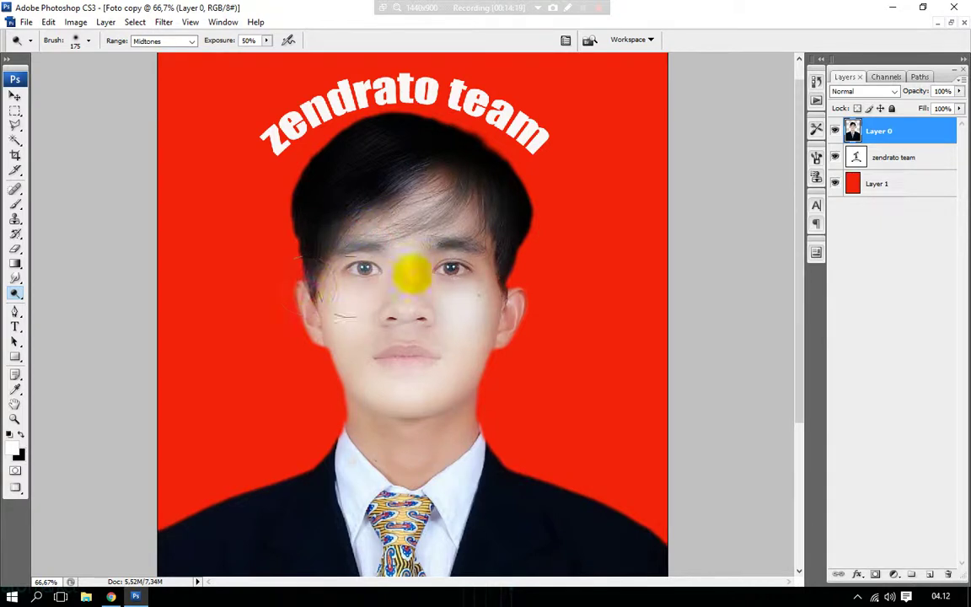
{"action": "mouse_move", "coordinate": [472, 271]}
{"action": "left_mouse_down"}
{"action": "mouse_move", "coordinate": [468, 235]}
{"action": "mouse_move", "coordinate": [462, 320]}
{"action": "mouse_move", "coordinate": [428, 401]}
{"action": "mouse_move", "coordinate": [364, 428]}
{"action": "mouse_move", "coordinate": [390, 375]}
{"action": "mouse_move", "coordinate": [420, 415]}
{"action": "left_mouse_up"}
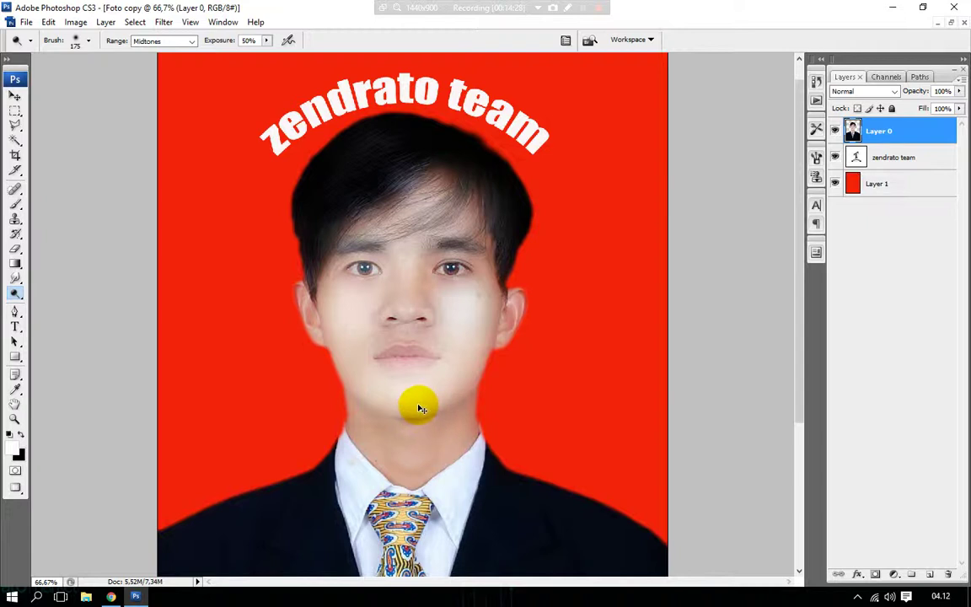
{"action": "left_click_drag", "start_coordinate": [420, 407], "coordinate": [450, 268]}
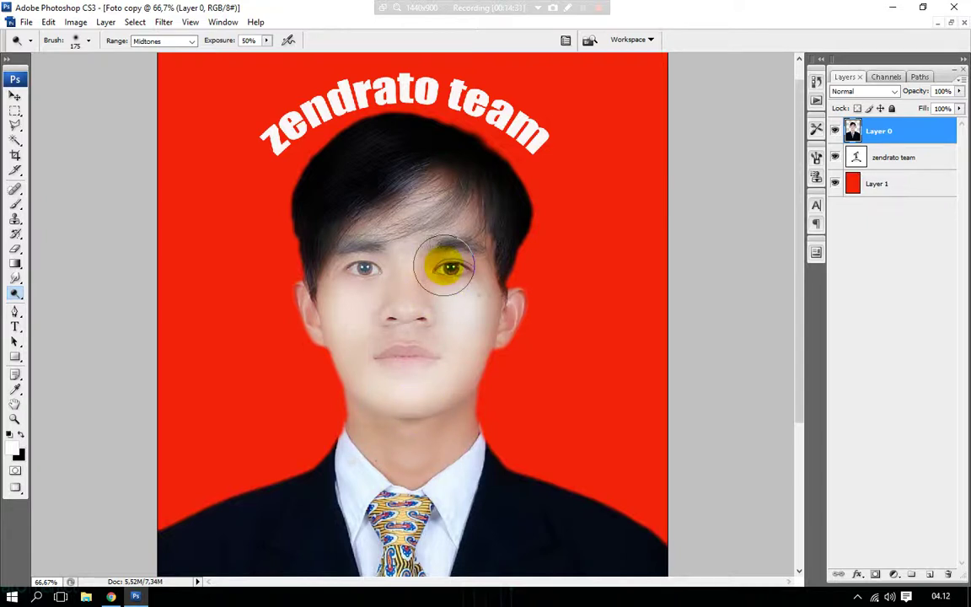
Close Foto copy without saving and reopen the original Foto.jpg.
{"action": "key", "text": "ctrl+w"}
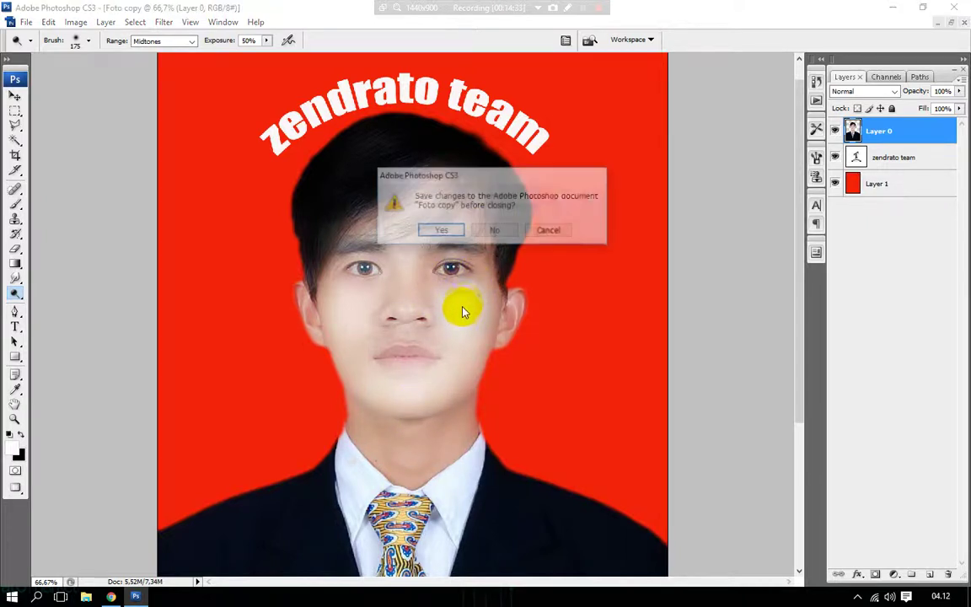
{"action": "left_click", "coordinate": [488, 231]}
{"action": "double_click", "coordinate": [207, 383]}
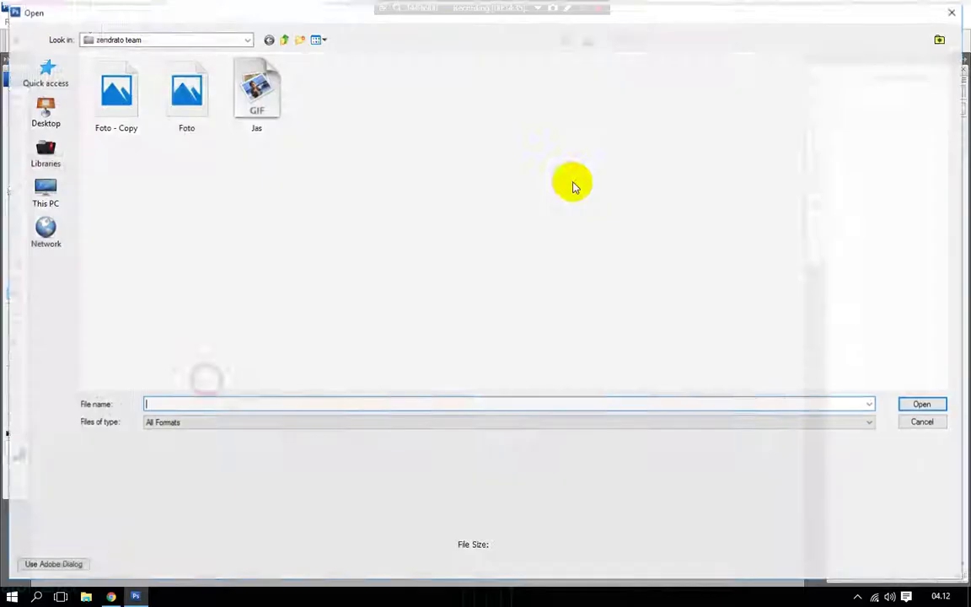
{"action": "left_click", "coordinate": [181, 97]}
{"action": "left_click", "coordinate": [118, 116]}
{"action": "left_click", "coordinate": [184, 92]}
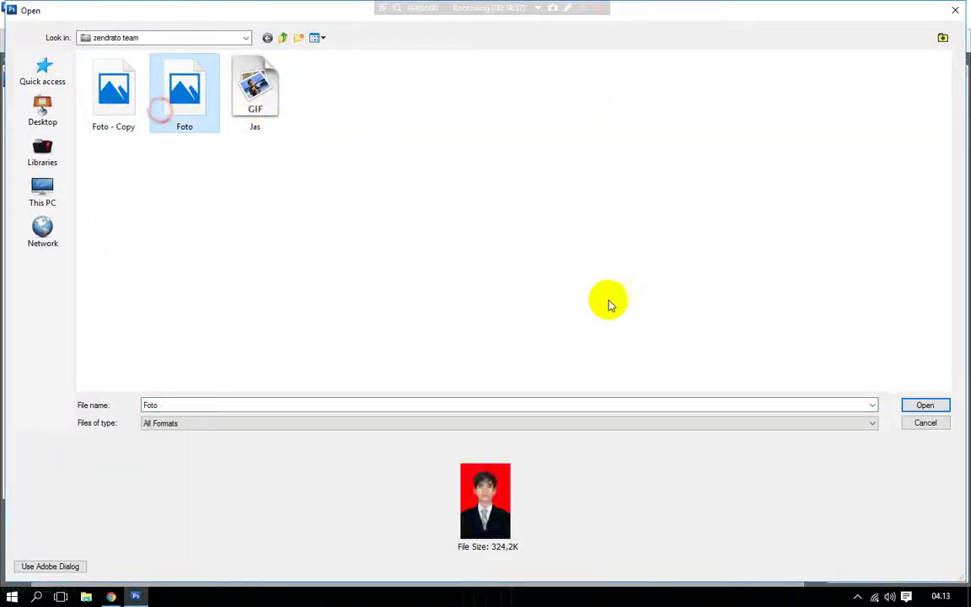
{"action": "left_click", "coordinate": [918, 404]}
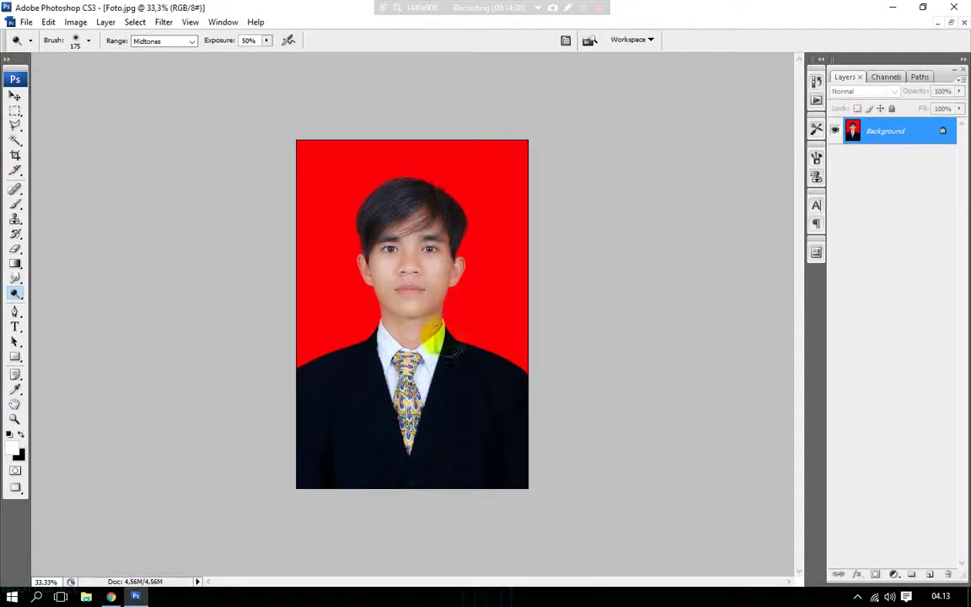
Zoom in on the face of the original Foto portrait.
{"action": "key", "text": "z"}
{"action": "left_click", "coordinate": [429, 286]}
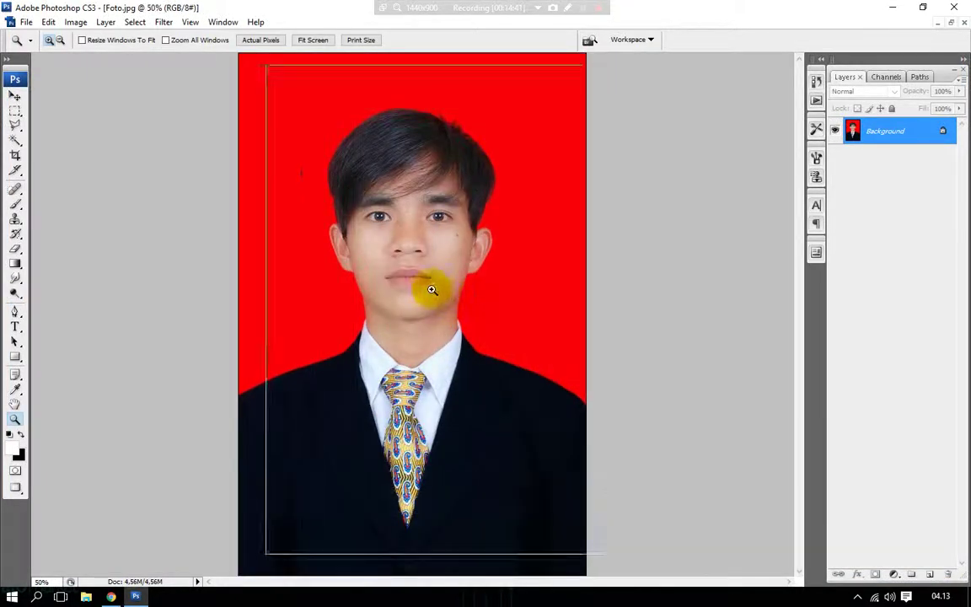
{"action": "left_click", "coordinate": [447, 236]}
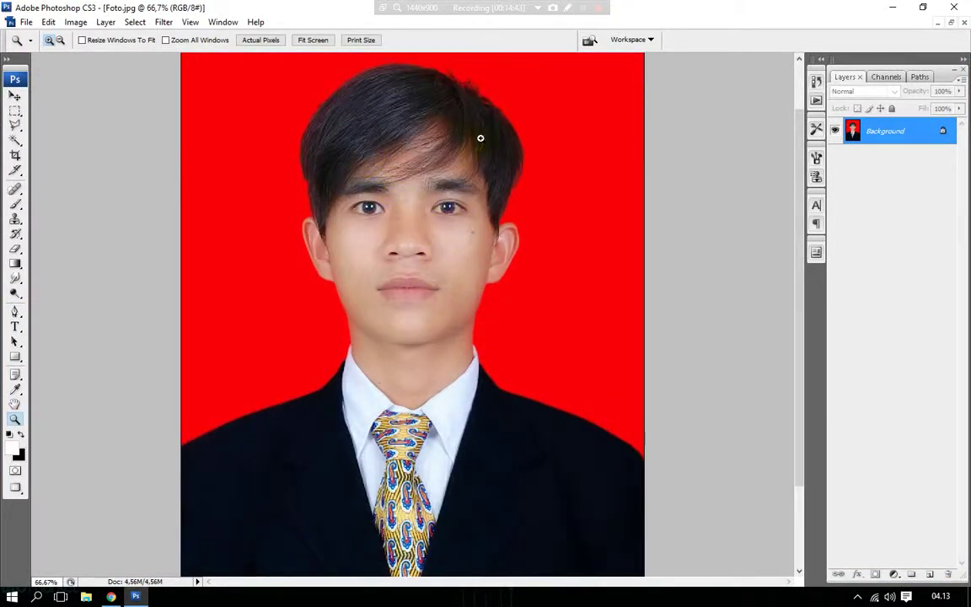
Dodge the forehead hair, the cheek beside the eye and the left face edge down to the jaw.
{"action": "left_click", "coordinate": [15, 279]}
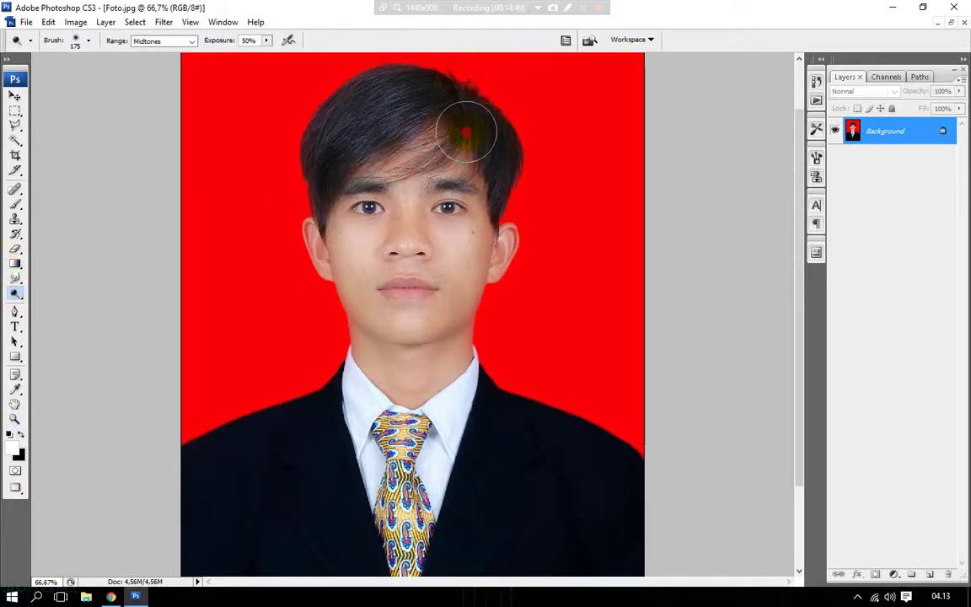
{"action": "mouse_move", "coordinate": [466, 132]}
{"action": "left_mouse_down"}
{"action": "mouse_move", "coordinate": [386, 148]}
{"action": "mouse_move", "coordinate": [429, 125]}
{"action": "mouse_move", "coordinate": [381, 148]}
{"action": "mouse_move", "coordinate": [445, 134]}
{"action": "mouse_move", "coordinate": [470, 163]}
{"action": "left_mouse_up"}
{"action": "scroll", "coordinate": [469, 163], "scroll_direction": "down", "scroll_amount": 1}
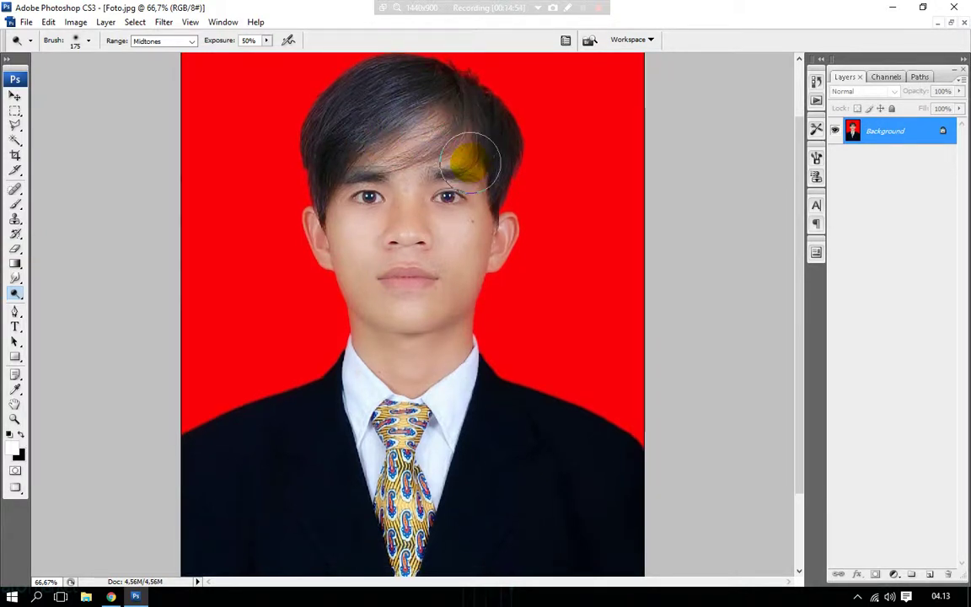
{"action": "key", "text": "bracketright"}
{"action": "key", "text": "bracketright"}
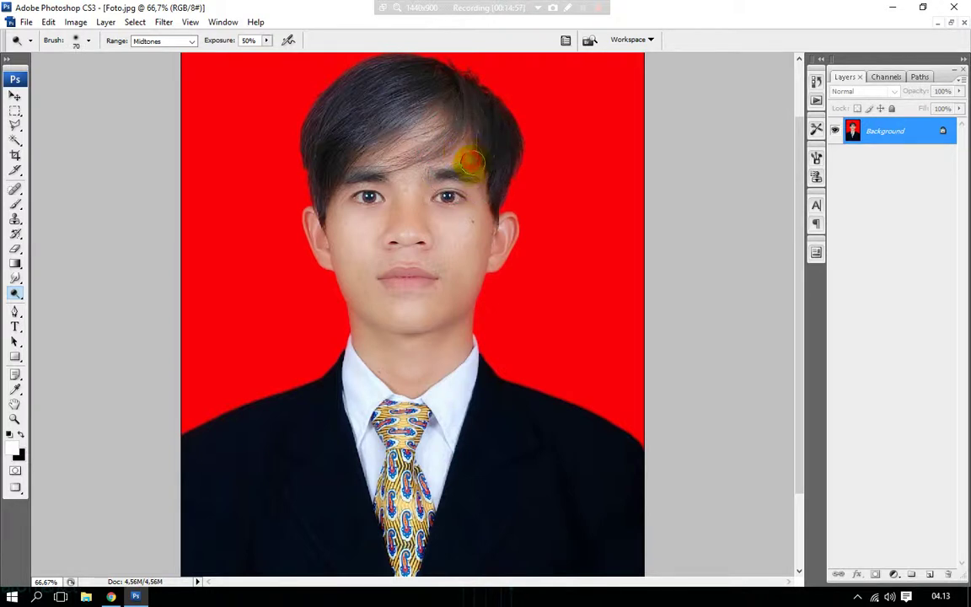
{"action": "left_click_drag", "start_coordinate": [478, 190], "coordinate": [482, 259]}
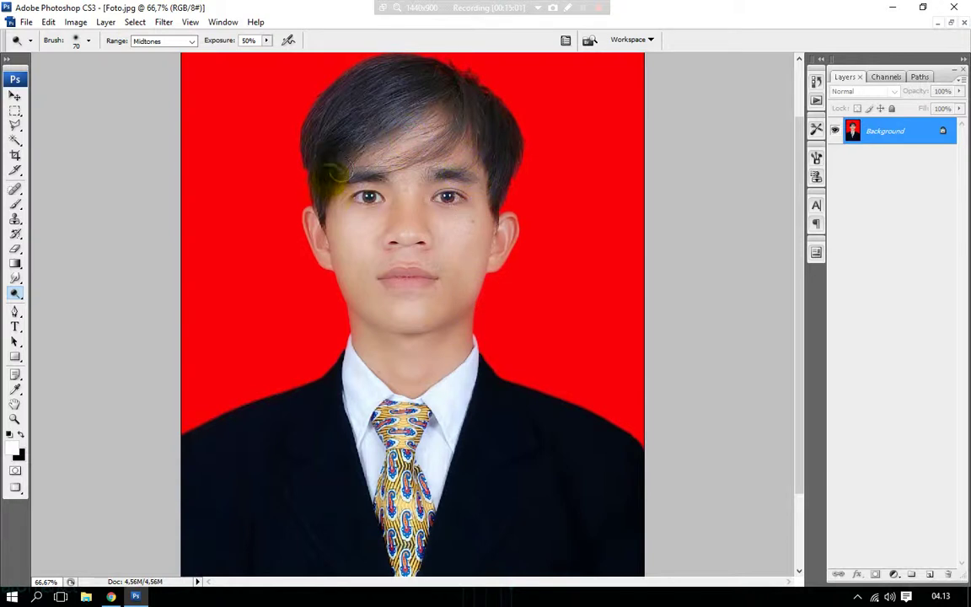
{"action": "mouse_move", "coordinate": [335, 194]}
{"action": "left_mouse_down"}
{"action": "mouse_move", "coordinate": [329, 227]}
{"action": "mouse_move", "coordinate": [345, 291]}
{"action": "mouse_move", "coordinate": [405, 340]}
{"action": "mouse_move", "coordinate": [373, 316]}
{"action": "mouse_move", "coordinate": [437, 320]}
{"action": "mouse_move", "coordinate": [428, 303]}
{"action": "mouse_move", "coordinate": [361, 284]}
{"action": "mouse_move", "coordinate": [401, 310]}
{"action": "mouse_move", "coordinate": [395, 213]}
{"action": "mouse_move", "coordinate": [383, 240]}
{"action": "mouse_move", "coordinate": [412, 209]}
{"action": "mouse_move", "coordinate": [438, 255]}
{"action": "mouse_move", "coordinate": [396, 232]}
{"action": "mouse_move", "coordinate": [445, 254]}
{"action": "mouse_move", "coordinate": [463, 291]}
{"action": "mouse_move", "coordinate": [413, 336]}
{"action": "mouse_move", "coordinate": [407, 318]}
{"action": "mouse_move", "coordinate": [371, 301]}
{"action": "mouse_move", "coordinate": [348, 245]}
{"action": "mouse_move", "coordinate": [333, 254]}
{"action": "mouse_move", "coordinate": [353, 351]}
{"action": "mouse_move", "coordinate": [417, 306]}
{"action": "mouse_move", "coordinate": [409, 316]}
{"action": "mouse_move", "coordinate": [412, 282]}
{"action": "mouse_move", "coordinate": [414, 298]}
{"action": "left_mouse_up"}
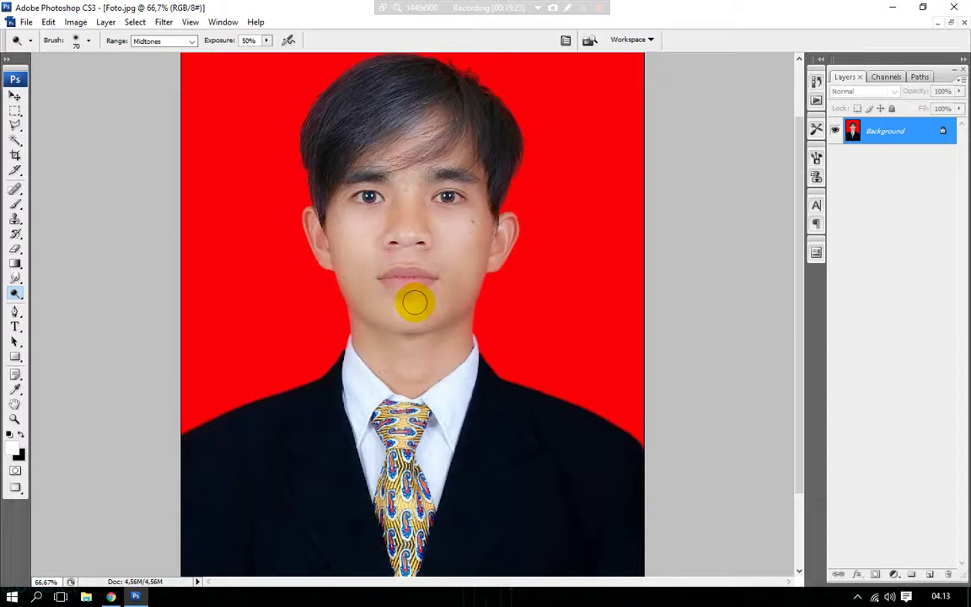
Apply a Curves adjustment pulling the midtones down from input 139 to output 125.
{"action": "key", "text": "ctrl+m"}
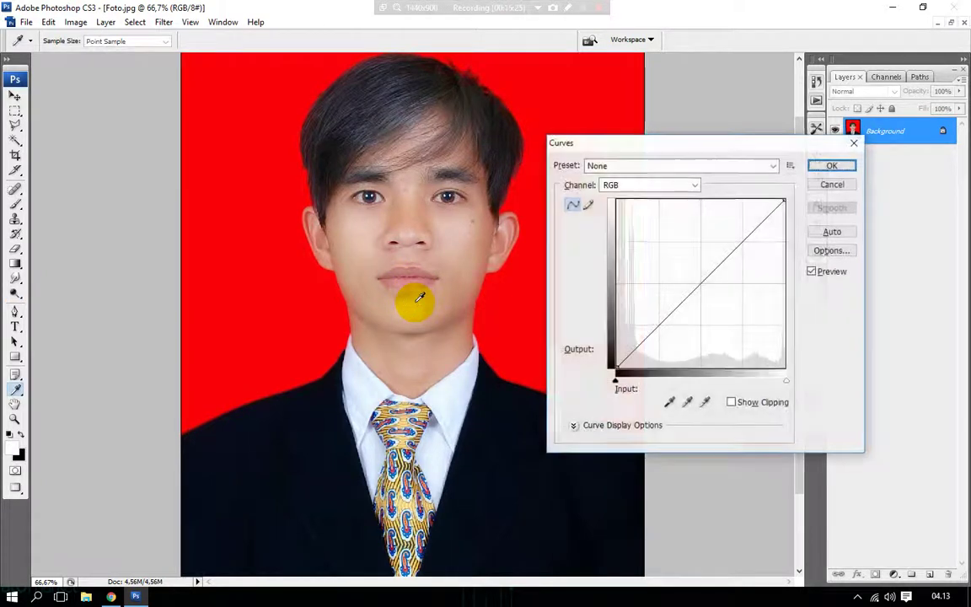
{"action": "left_click", "coordinate": [703, 279]}
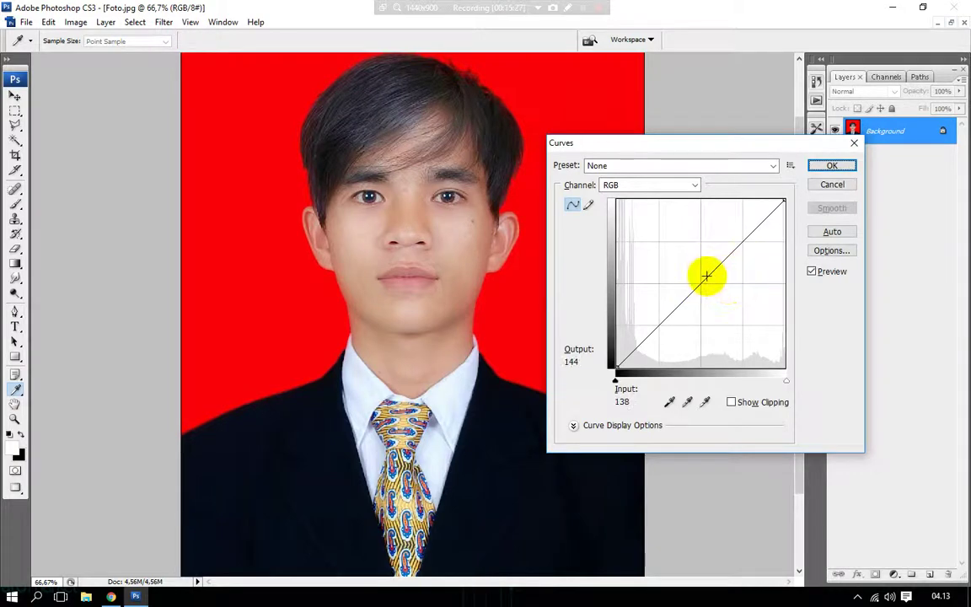
{"action": "left_click_drag", "start_coordinate": [707, 285], "coordinate": [683, 255]}
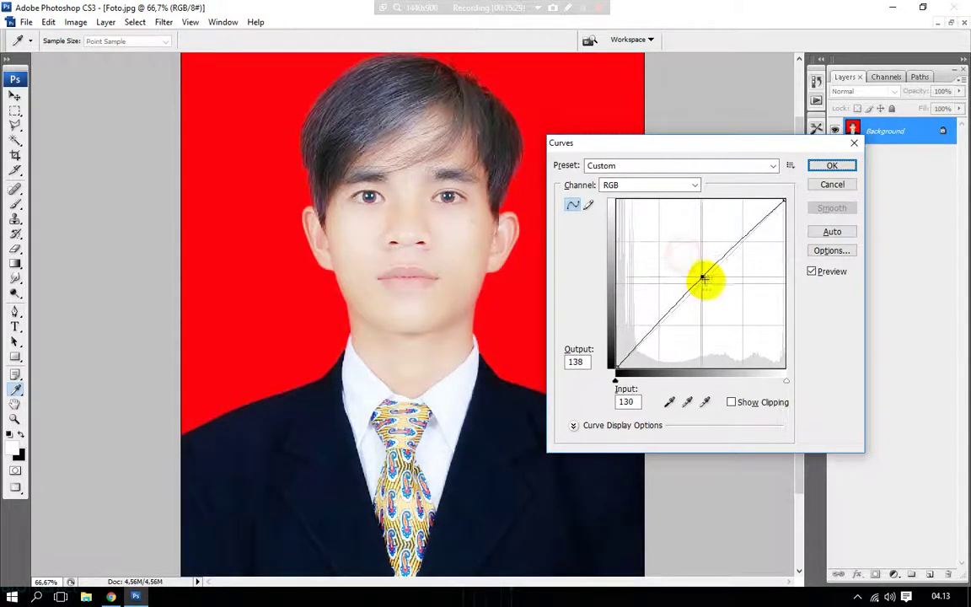
{"action": "mouse_move", "coordinate": [683, 254]}
{"action": "left_mouse_down"}
{"action": "mouse_move", "coordinate": [708, 291]}
{"action": "mouse_move", "coordinate": [679, 264]}
{"action": "mouse_move", "coordinate": [680, 254]}
{"action": "mouse_move", "coordinate": [714, 289]}
{"action": "mouse_move", "coordinate": [694, 276]}
{"action": "mouse_move", "coordinate": [708, 285]}
{"action": "left_mouse_up"}
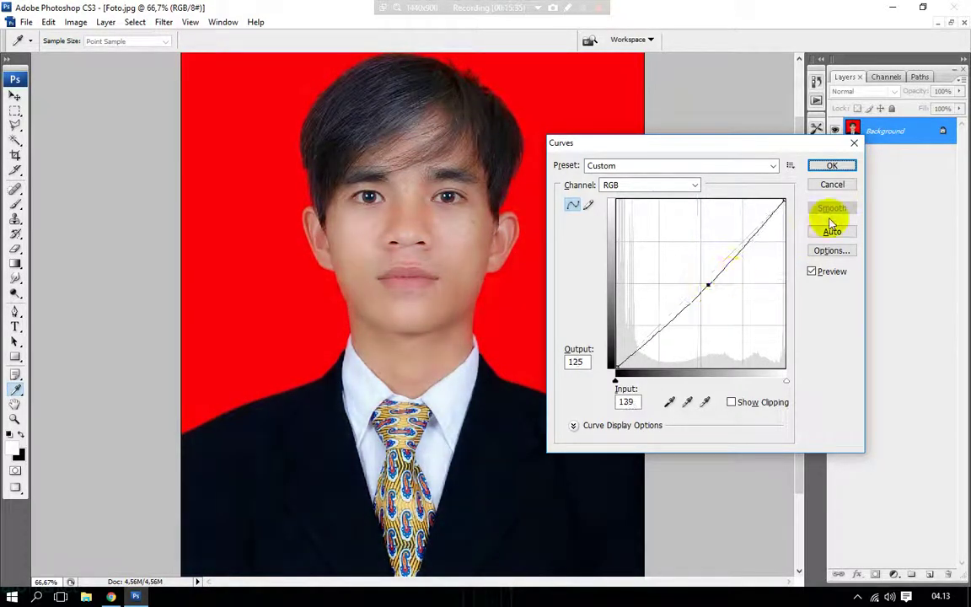
{"action": "left_click", "coordinate": [830, 166]}
{"action": "key", "text": "o"}
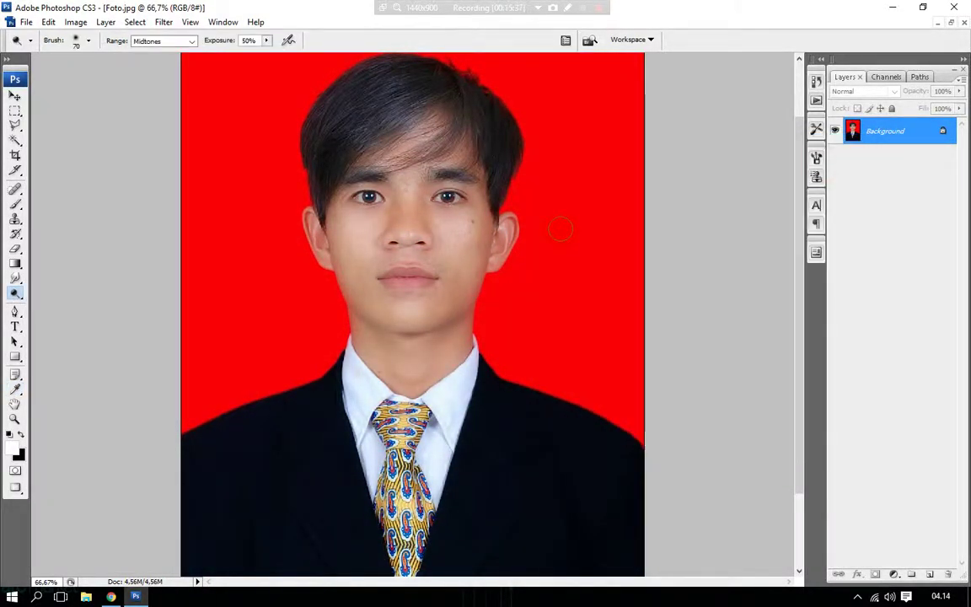
{"action": "key", "text": "i"}
{"action": "key", "text": "ctrl+u"}
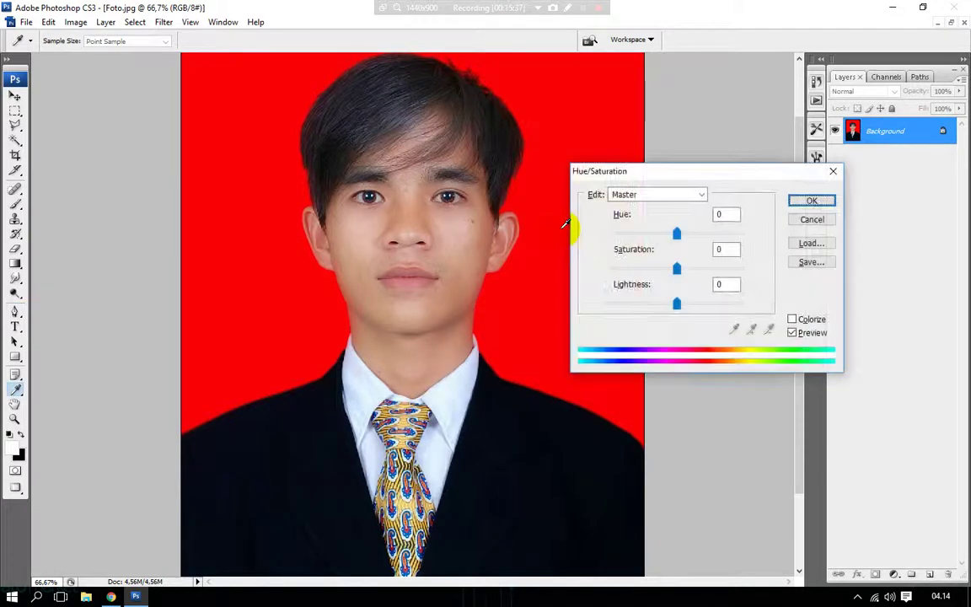
{"action": "left_click_drag", "start_coordinate": [675, 307], "coordinate": [684, 309]}
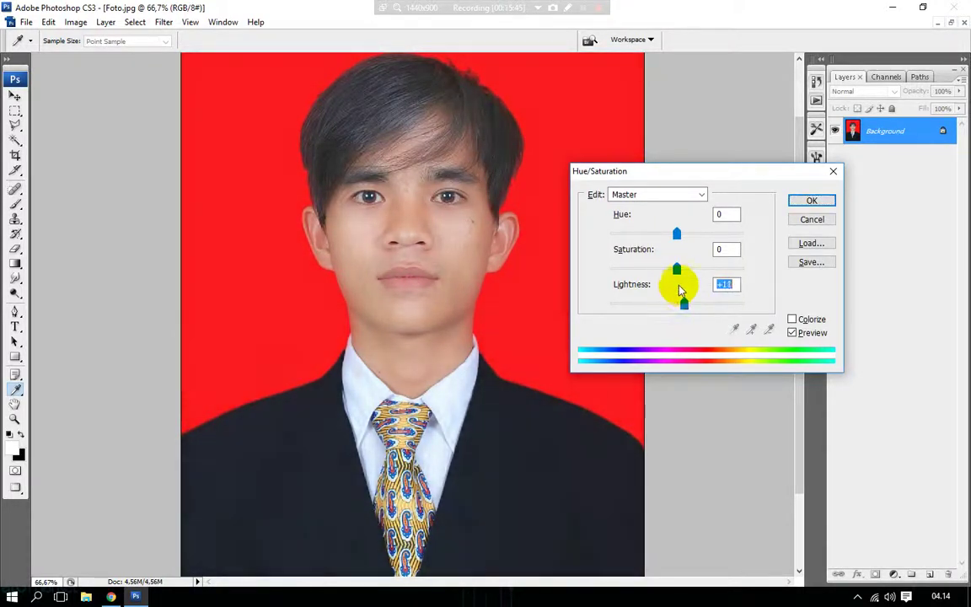
{"action": "mouse_move", "coordinate": [677, 267]}
{"action": "left_mouse_down"}
{"action": "mouse_move", "coordinate": [664, 270]}
{"action": "mouse_move", "coordinate": [675, 271]}
{"action": "left_mouse_up"}
{"action": "left_click", "coordinate": [829, 220]}
{"action": "key", "text": "o"}
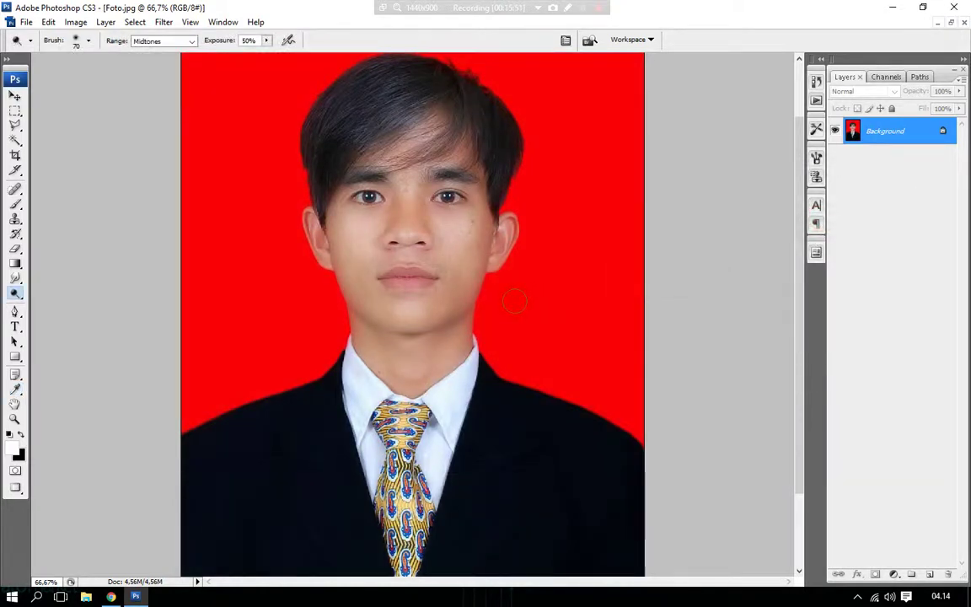
{"action": "scroll", "coordinate": [510, 299], "scroll_direction": "up", "scroll_amount": 3}
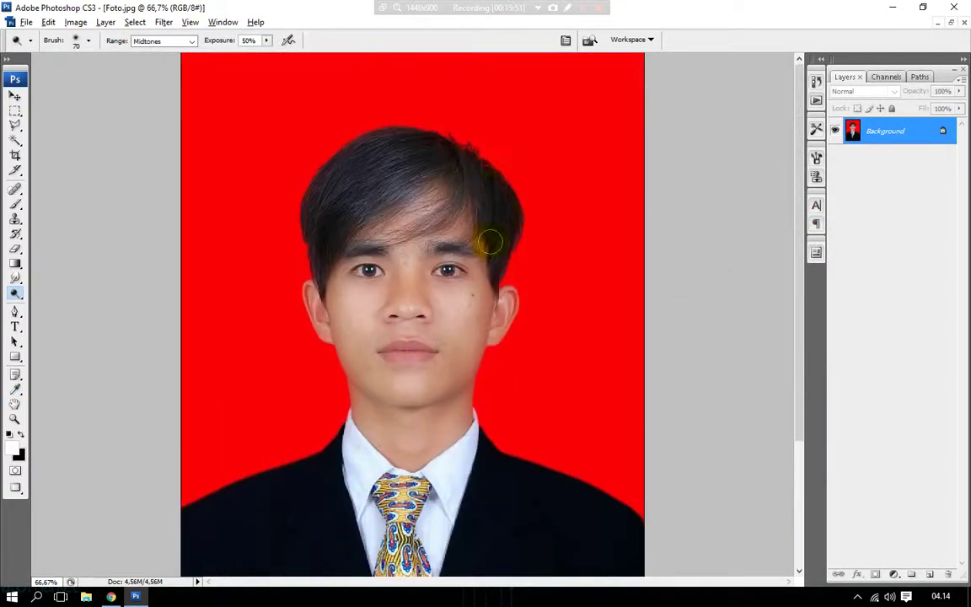
{"action": "key", "text": "z"}
{"action": "key", "text": "ctrl+minus"}
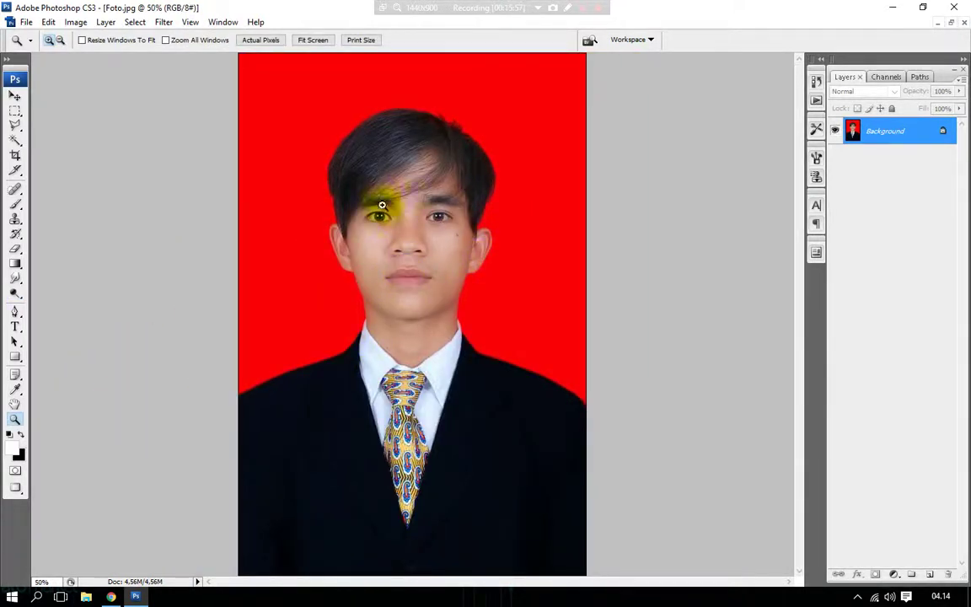
{"action": "left_click_drag", "start_coordinate": [445, 223], "coordinate": [445, 224]}
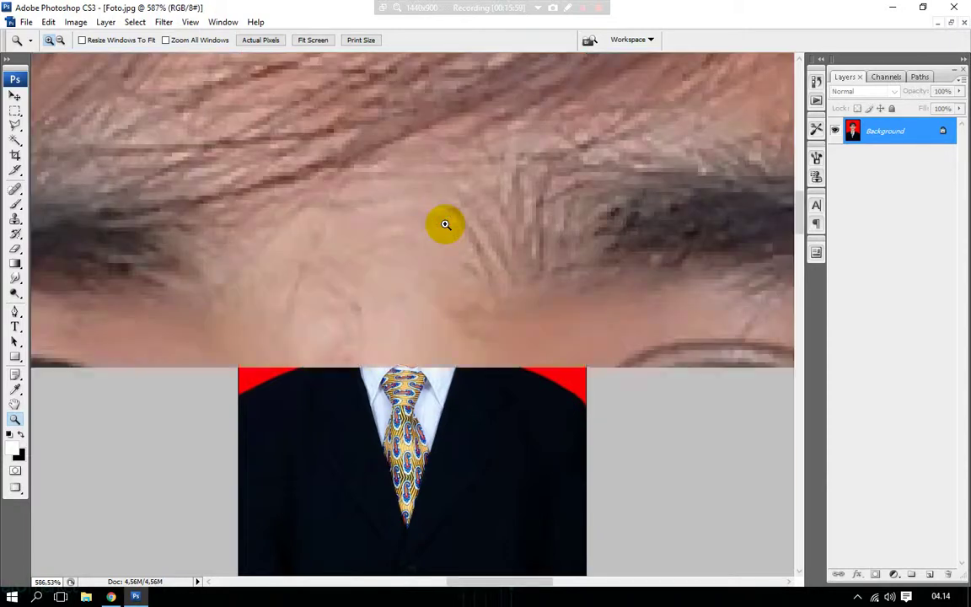
{"action": "left_click", "coordinate": [580, 298]}
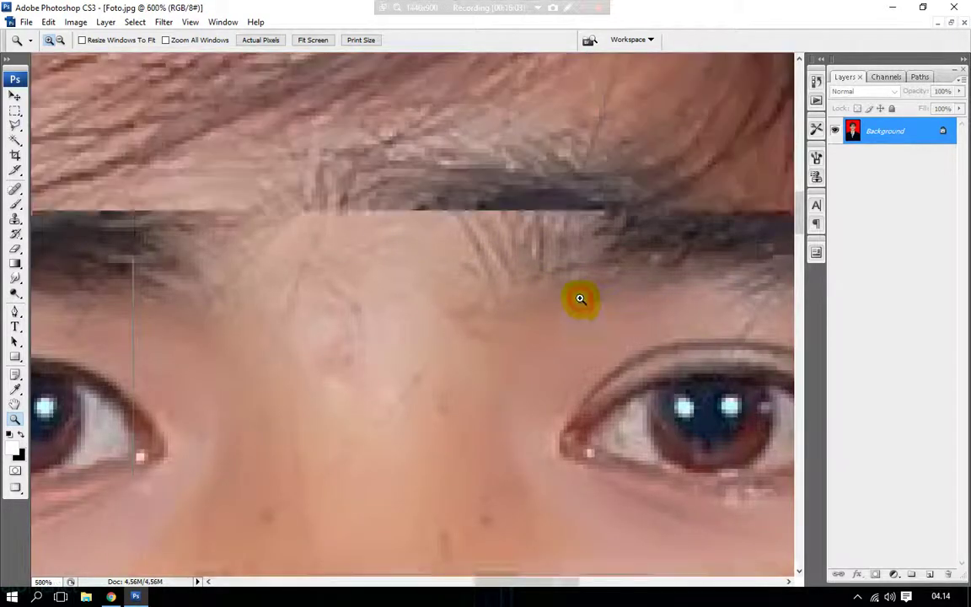
{"action": "left_click", "coordinate": [470, 232]}
{"action": "left_click", "coordinate": [17, 417]}
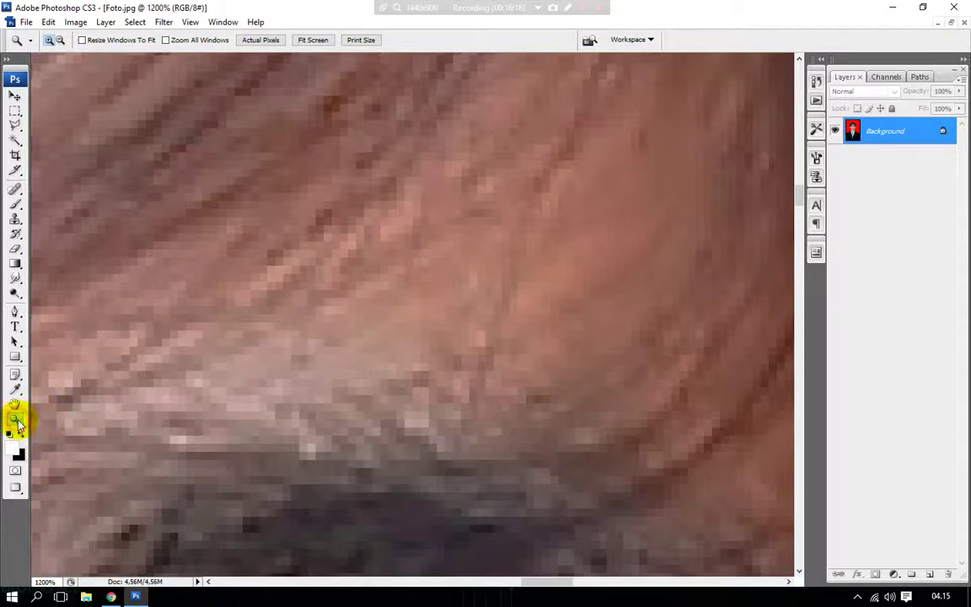
{"action": "left_click", "coordinate": [60, 40]}
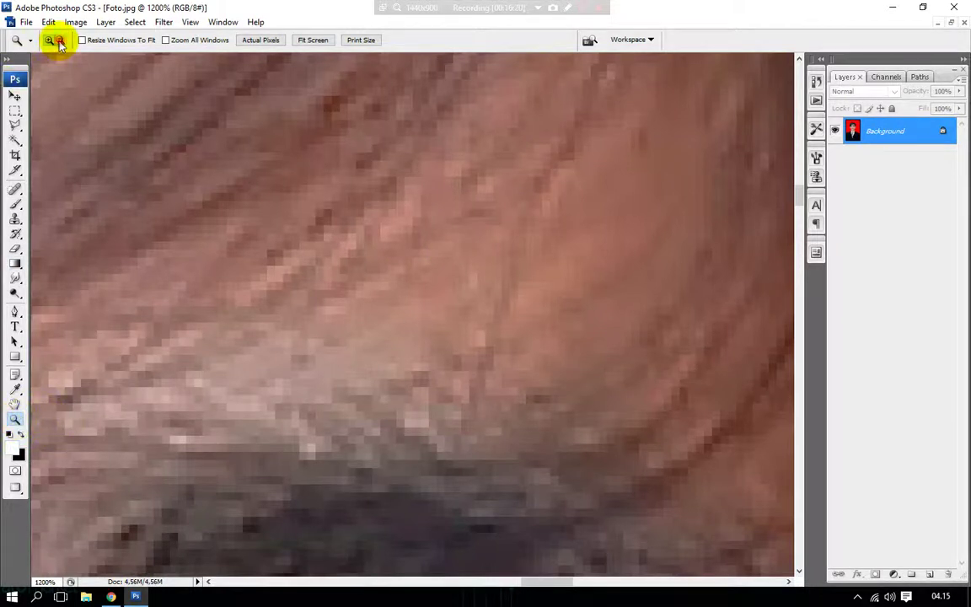
{"action": "left_click", "coordinate": [404, 179]}
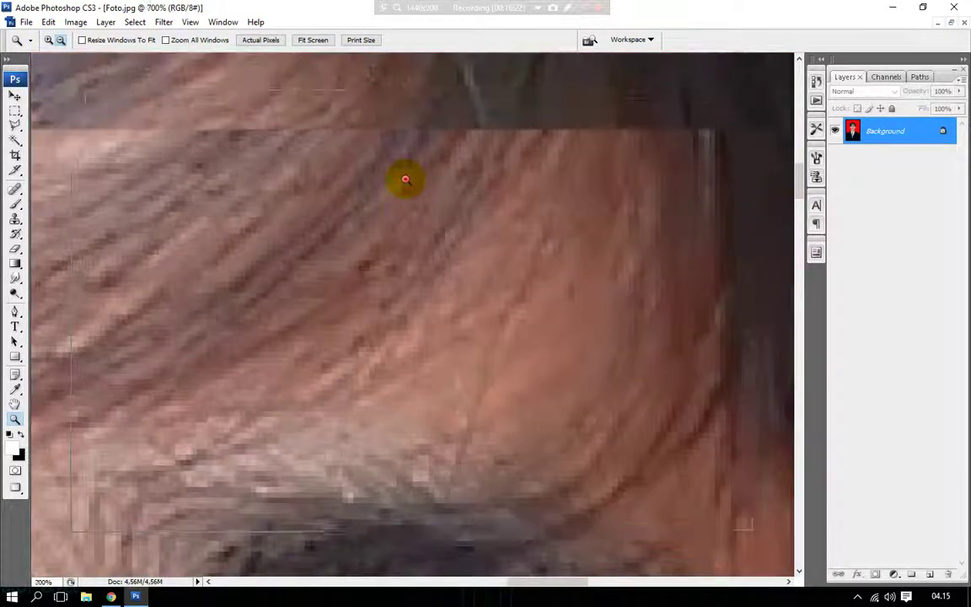
{"action": "left_click", "coordinate": [404, 179]}
{"action": "left_click", "coordinate": [404, 179]}
{"action": "left_click", "coordinate": [404, 179]}
{"action": "left_click", "coordinate": [447, 316]}
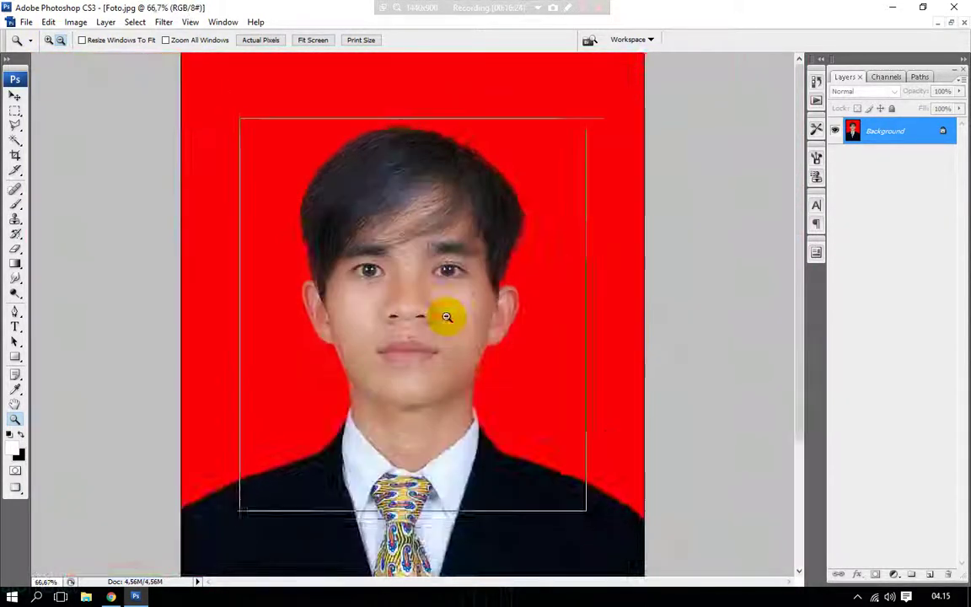
{"action": "left_click", "coordinate": [446, 316]}
{"action": "left_click", "coordinate": [447, 316]}
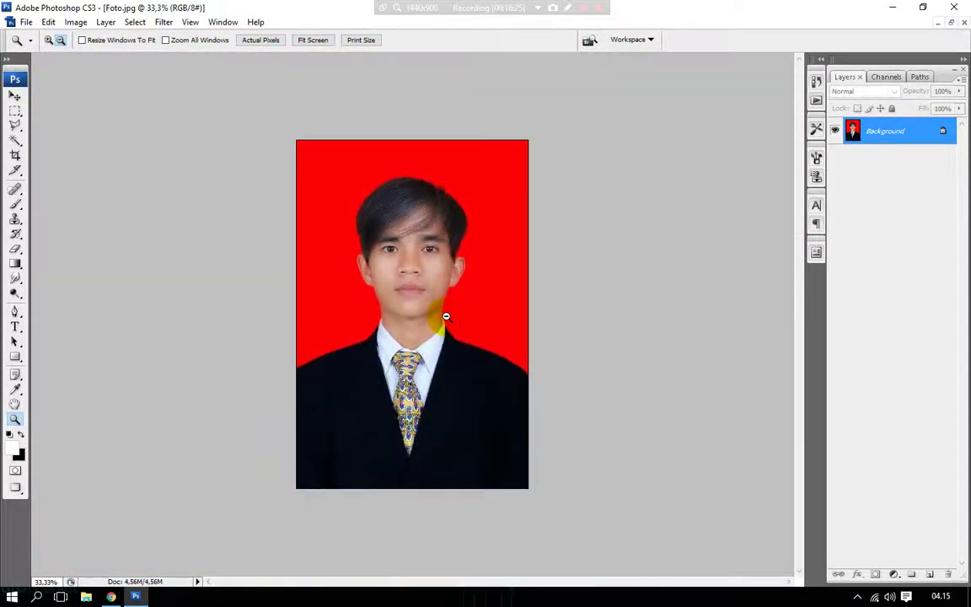
{"action": "left_click", "coordinate": [48, 41]}
{"action": "left_click", "coordinate": [467, 257]}
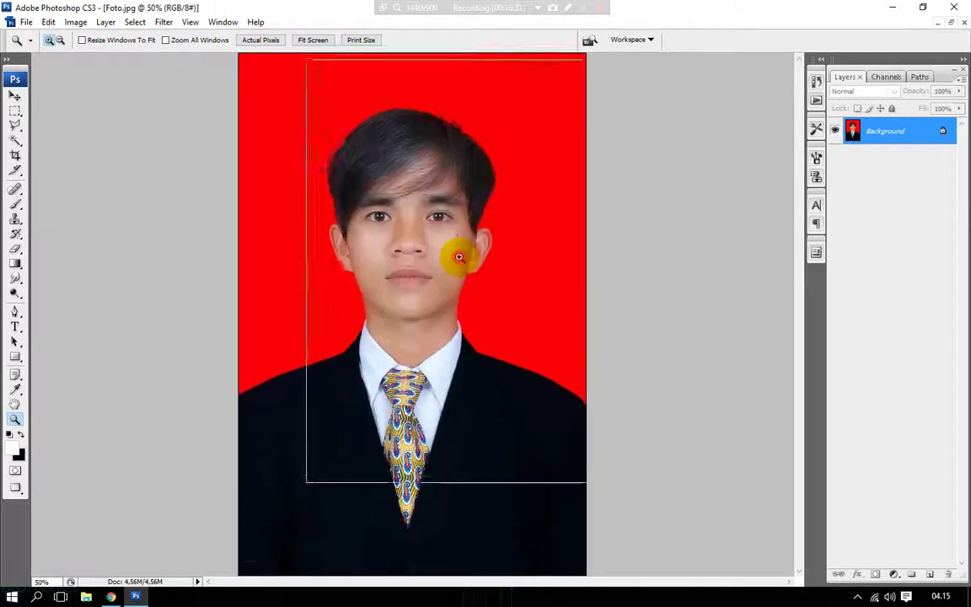
{"action": "left_click", "coordinate": [450, 249]}
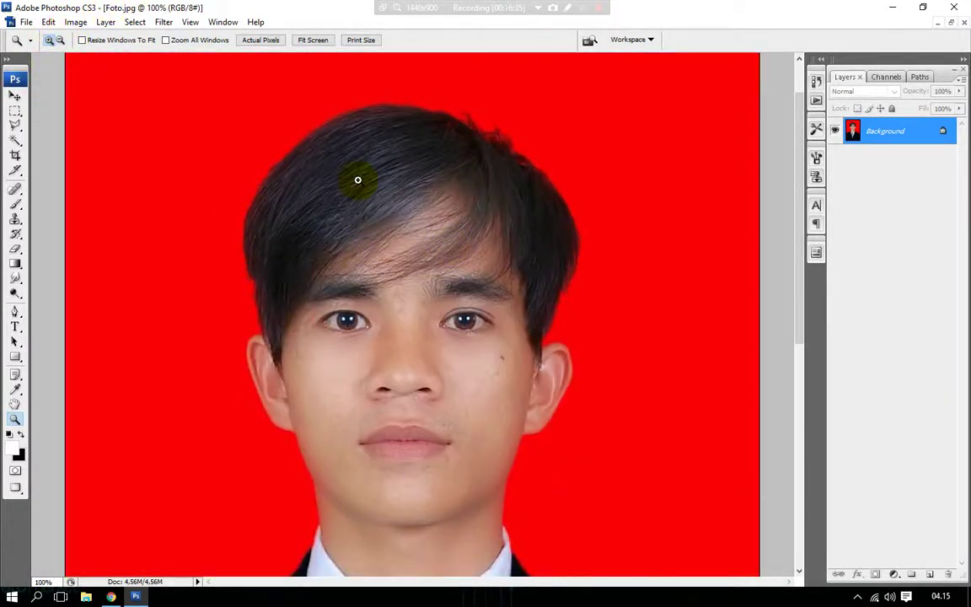
{"action": "left_click", "coordinate": [415, 254]}
{"action": "left_click", "coordinate": [415, 254]}
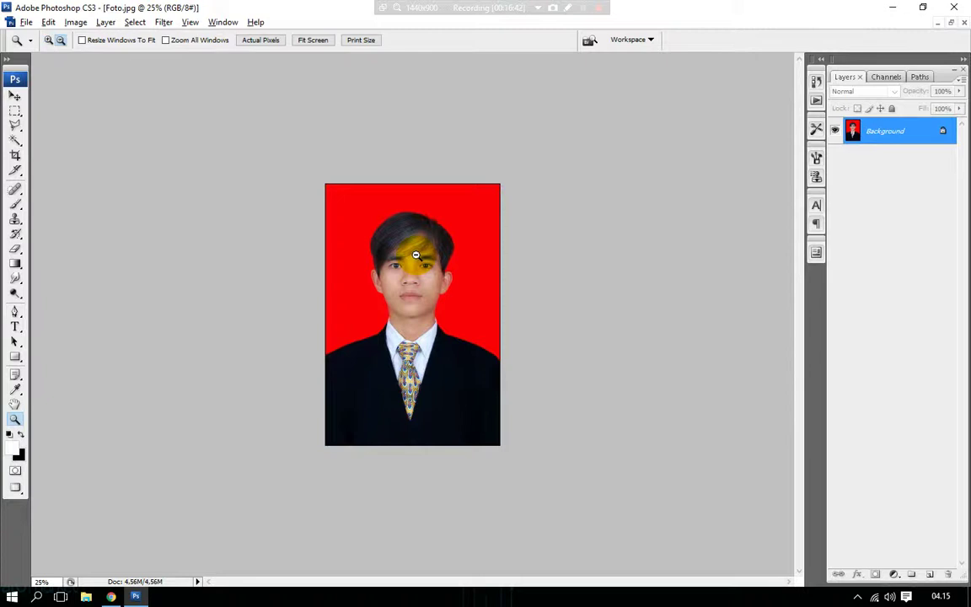
{"action": "left_click", "coordinate": [416, 254]}
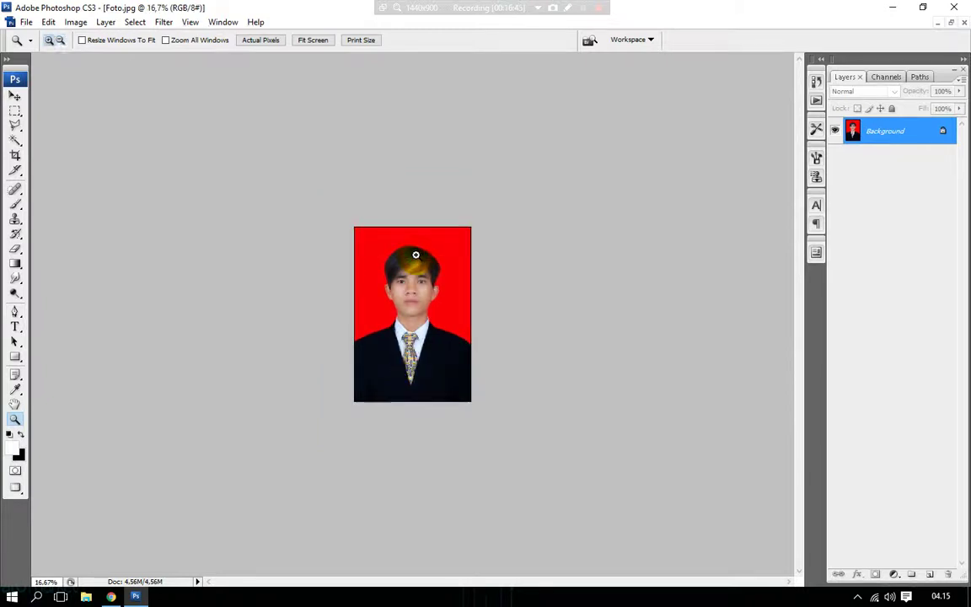
{"action": "left_click", "coordinate": [416, 254]}
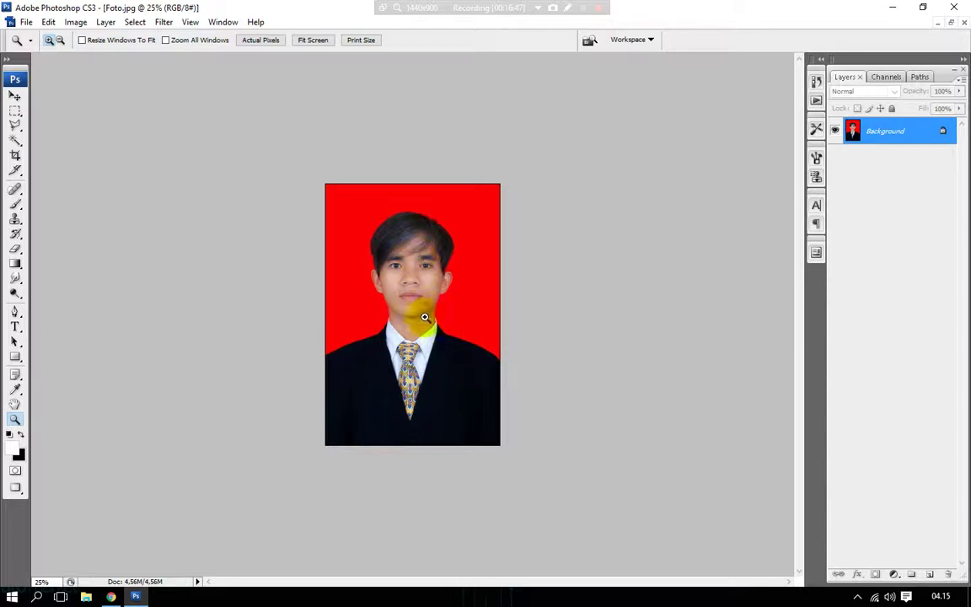
{"action": "left_click", "coordinate": [428, 268]}
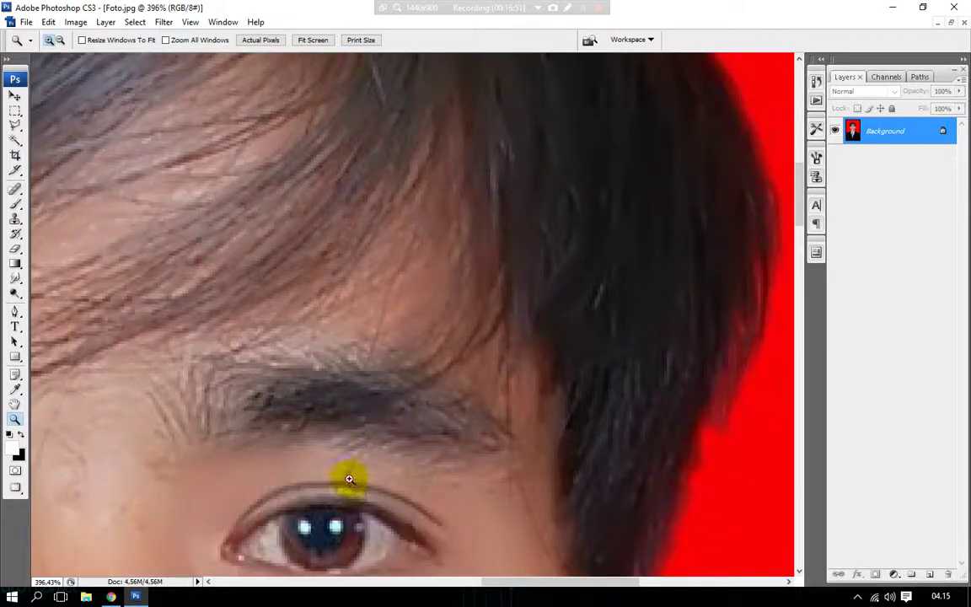
{"action": "left_click_drag", "start_coordinate": [347, 477], "coordinate": [377, 517]}
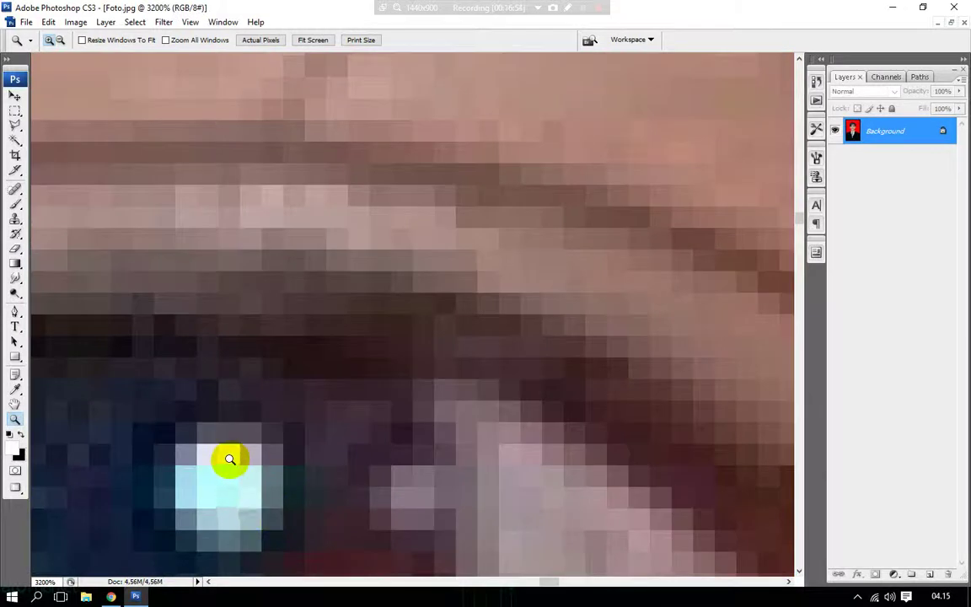
{"action": "scroll", "coordinate": [183, 411], "scroll_direction": "down", "scroll_amount": 1}
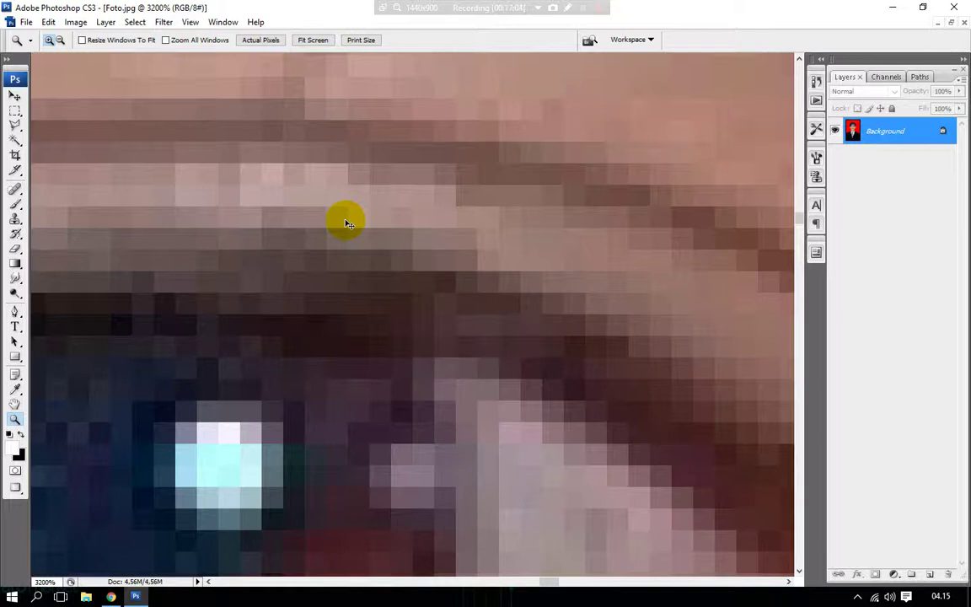
{"action": "key", "text": "ctrl+0"}
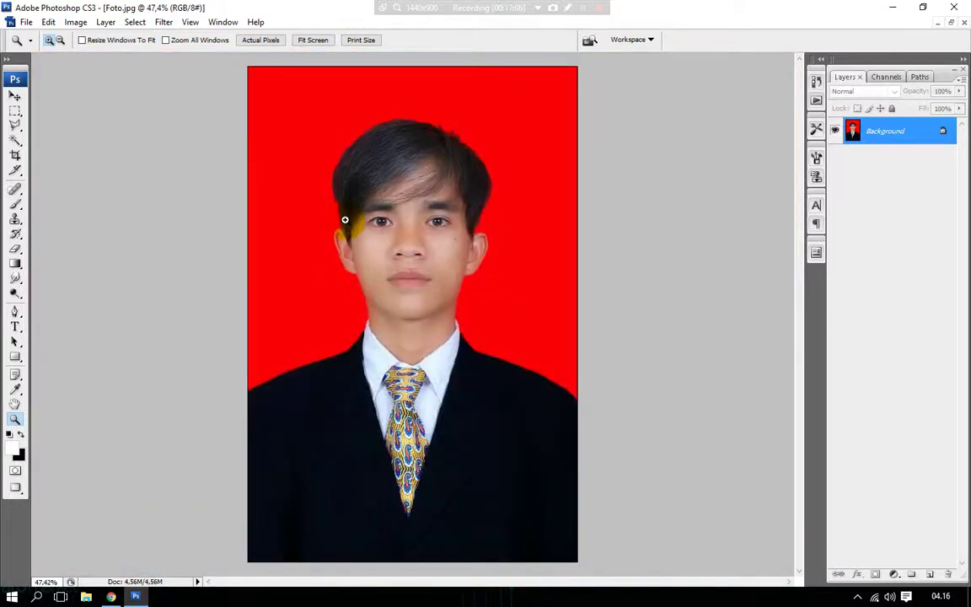
{"action": "left_click", "coordinate": [440, 214]}
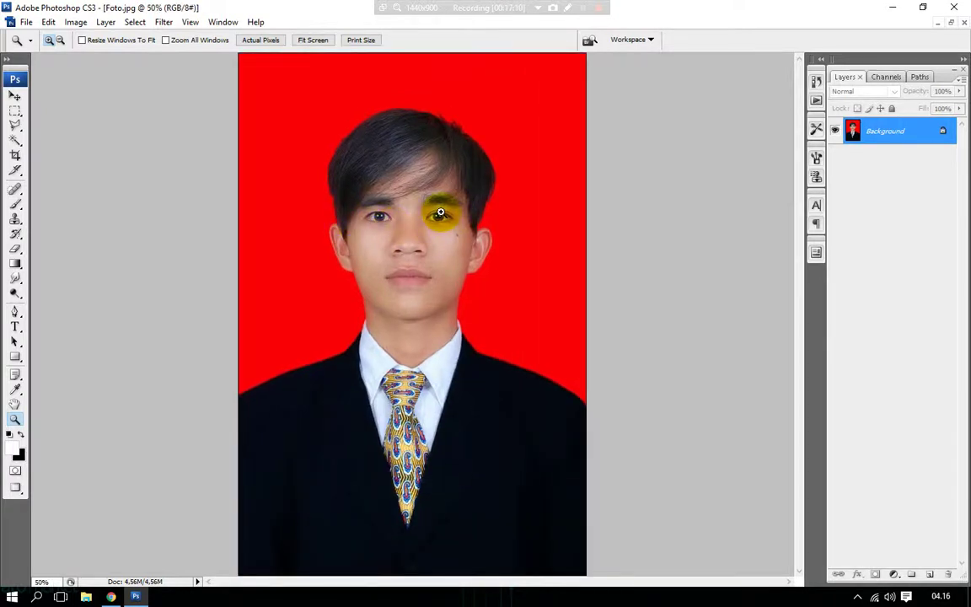
{"action": "left_click_drag", "start_coordinate": [413, 205], "coordinate": [396, 187]}
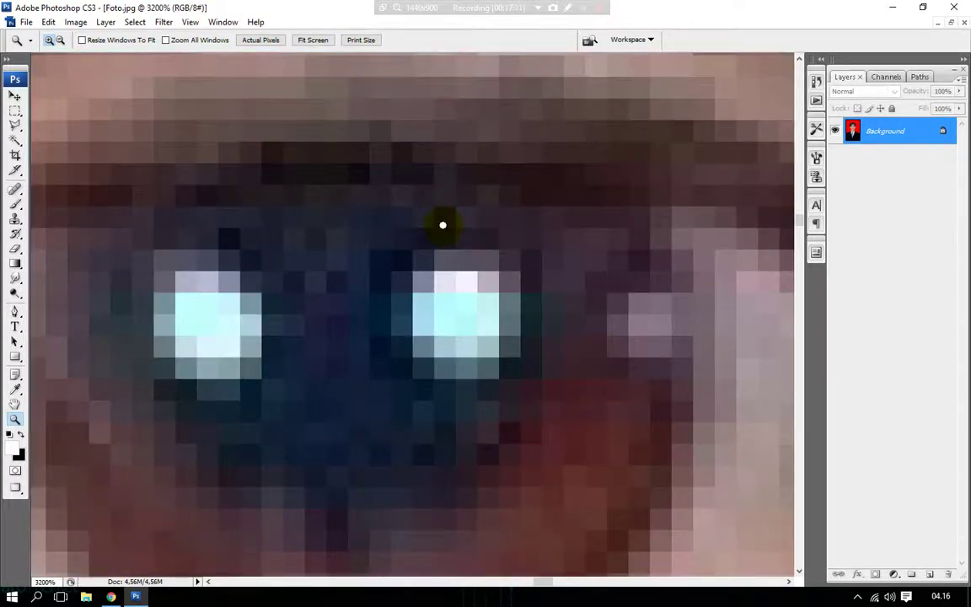
{"action": "left_click", "coordinate": [310, 40]}
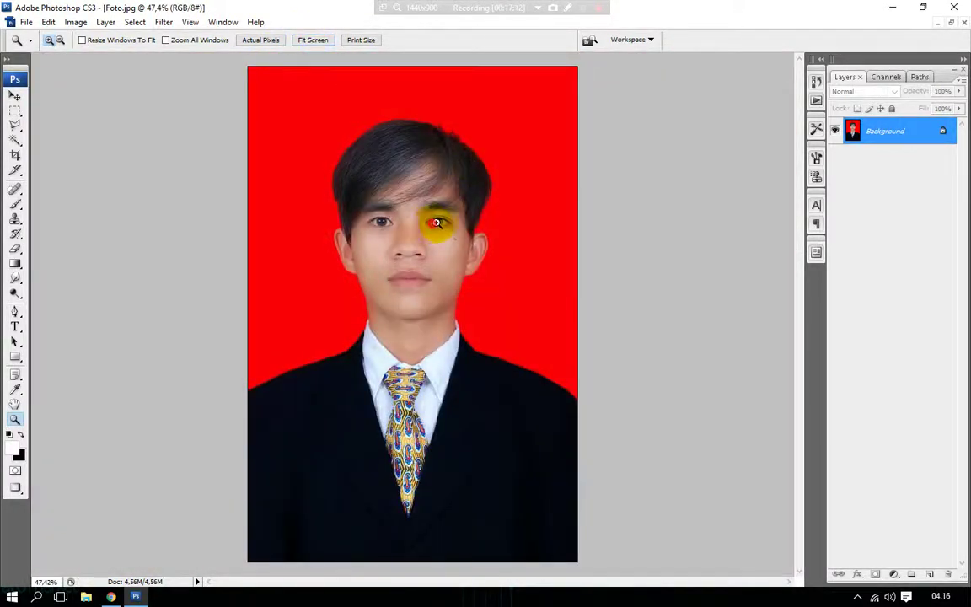
{"action": "left_click_drag", "start_coordinate": [438, 222], "coordinate": [426, 213]}
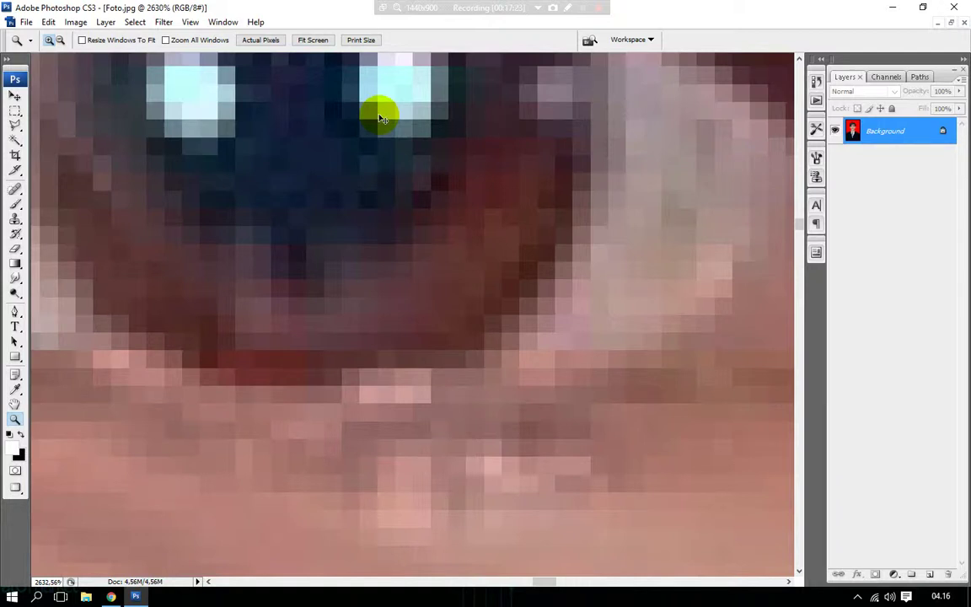
{"action": "key", "text": "ctrl+0"}
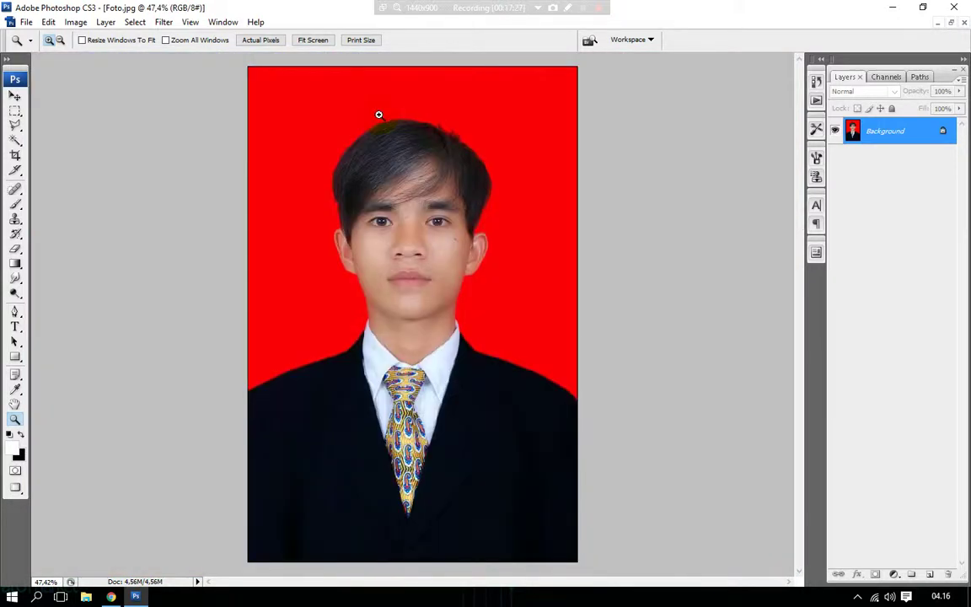
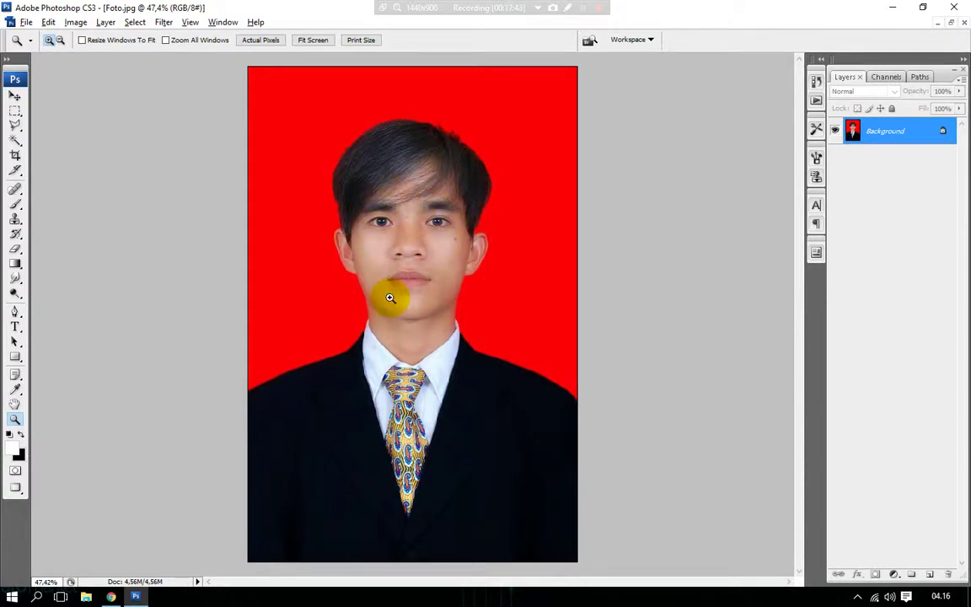
Draw a rectangular marquee selection across both of the portrait's eyes.
{"action": "left_click", "coordinate": [15, 110]}
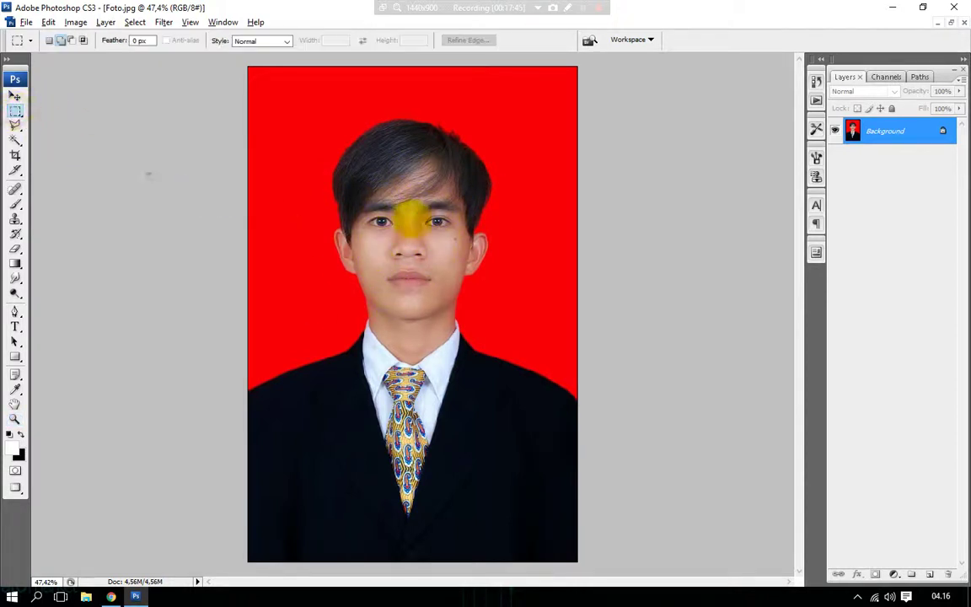
{"action": "left_click_drag", "start_coordinate": [331, 201], "coordinate": [496, 232]}
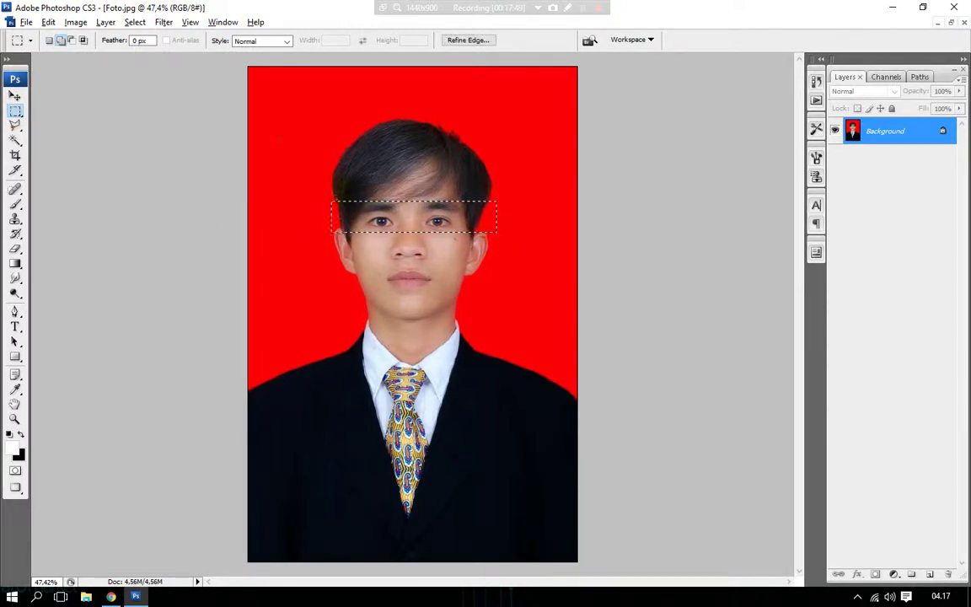
{"action": "left_click", "coordinate": [52, 152]}
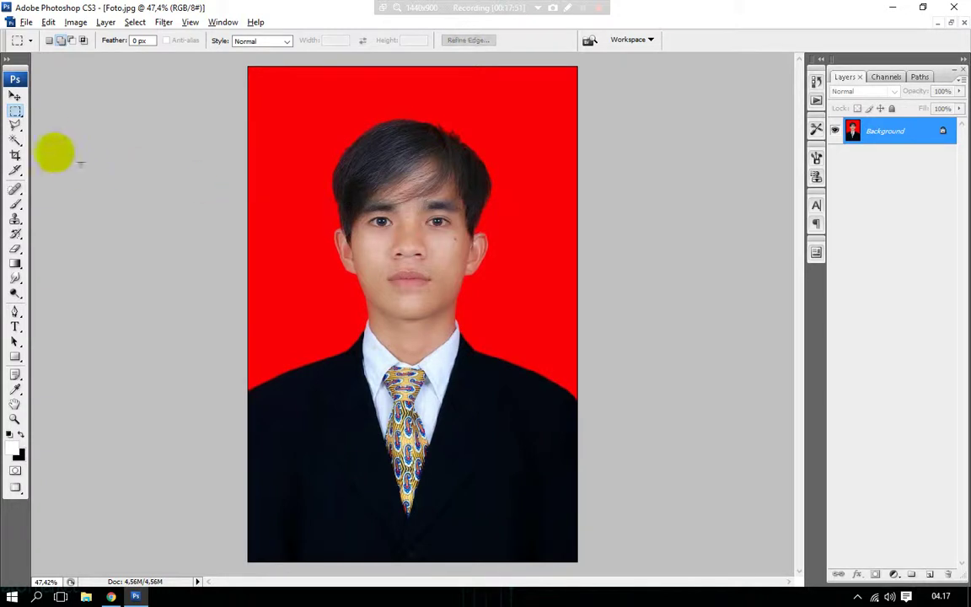
{"action": "left_click", "coordinate": [16, 110]}
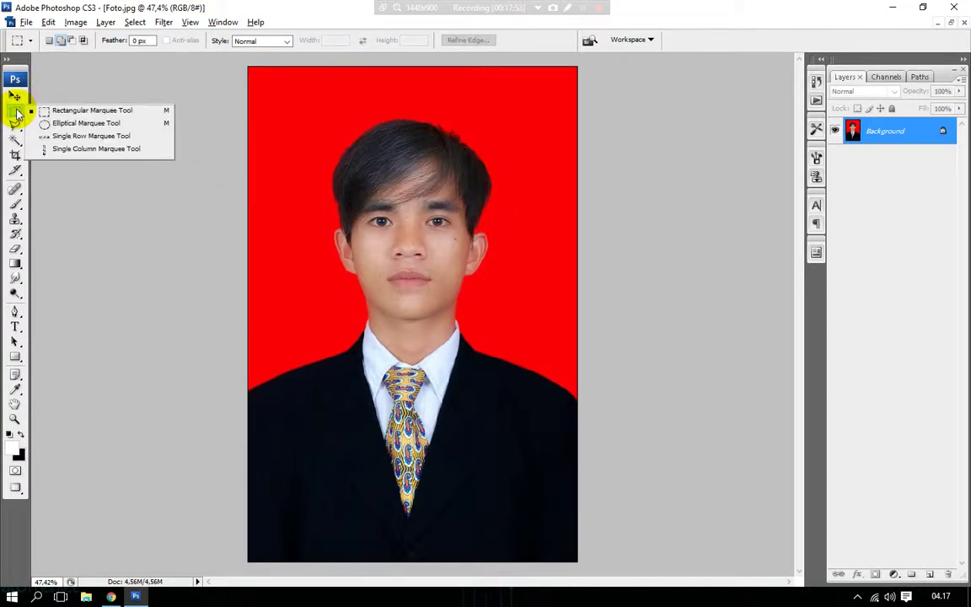
{"action": "left_click", "coordinate": [62, 108]}
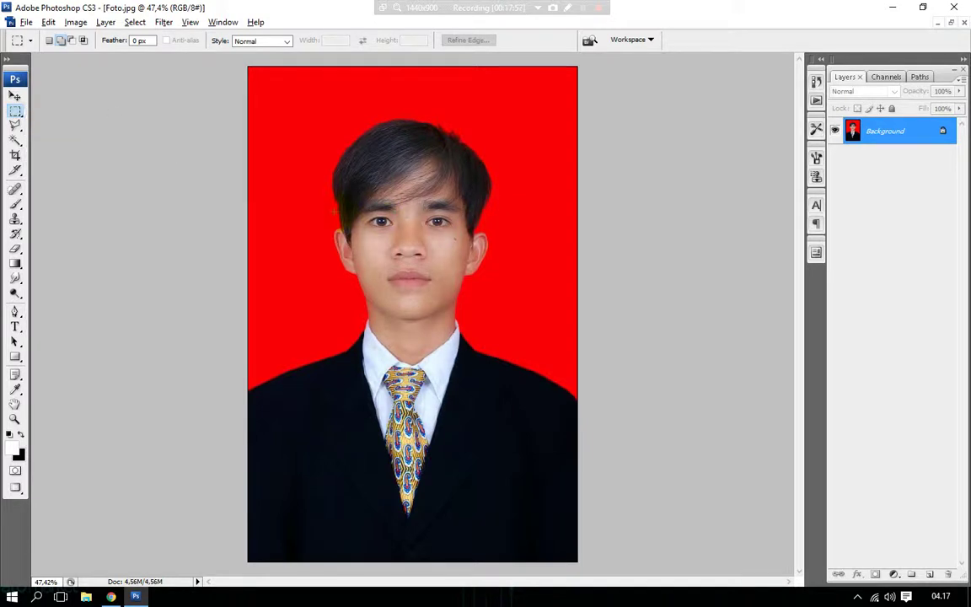
{"action": "left_click_drag", "start_coordinate": [334, 210], "coordinate": [477, 234]}
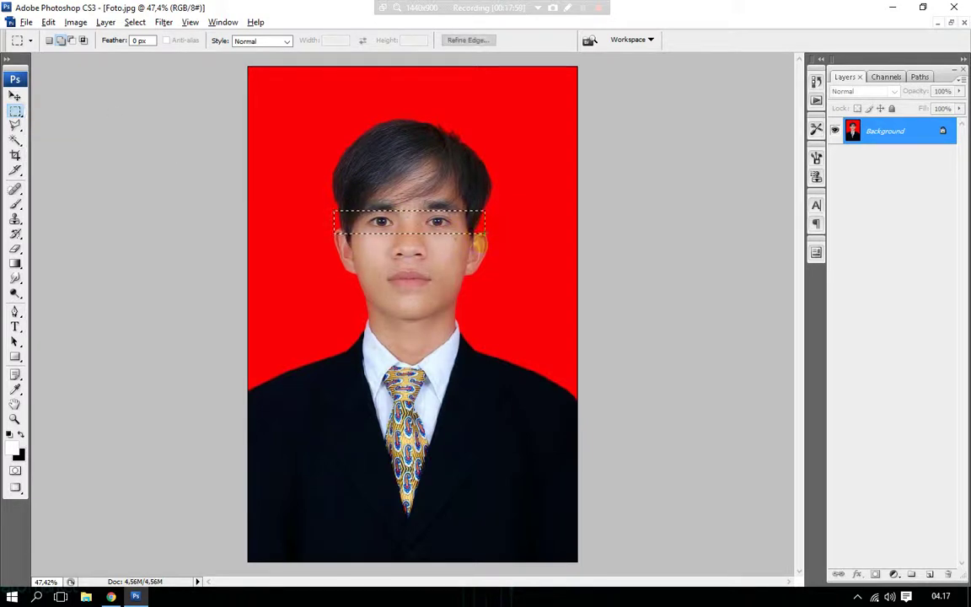
Convert the Background into Layer 0 and add a new empty layer above it.
{"action": "double_click", "coordinate": [910, 136]}
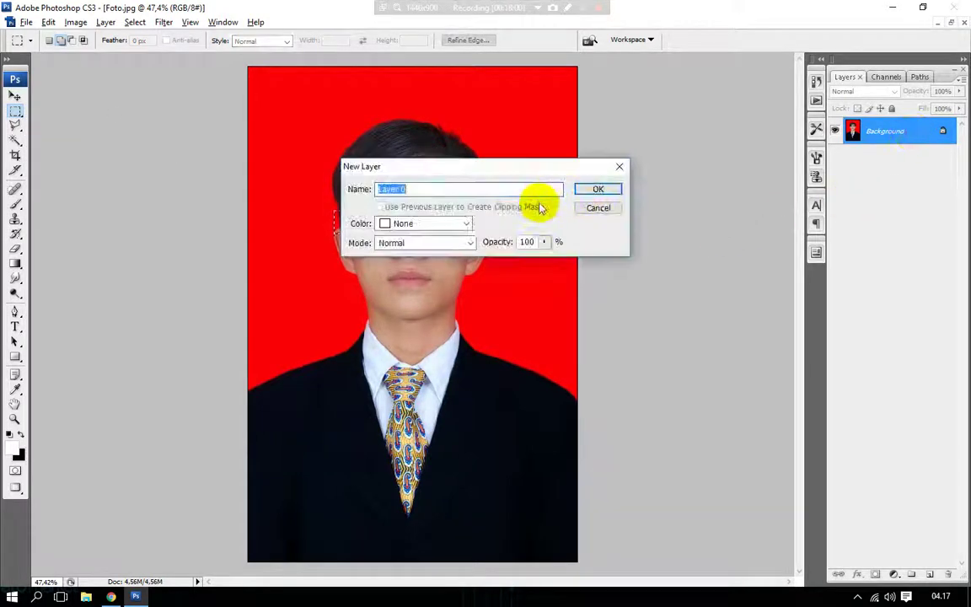
{"action": "left_click", "coordinate": [599, 189]}
{"action": "left_click", "coordinate": [929, 574]}
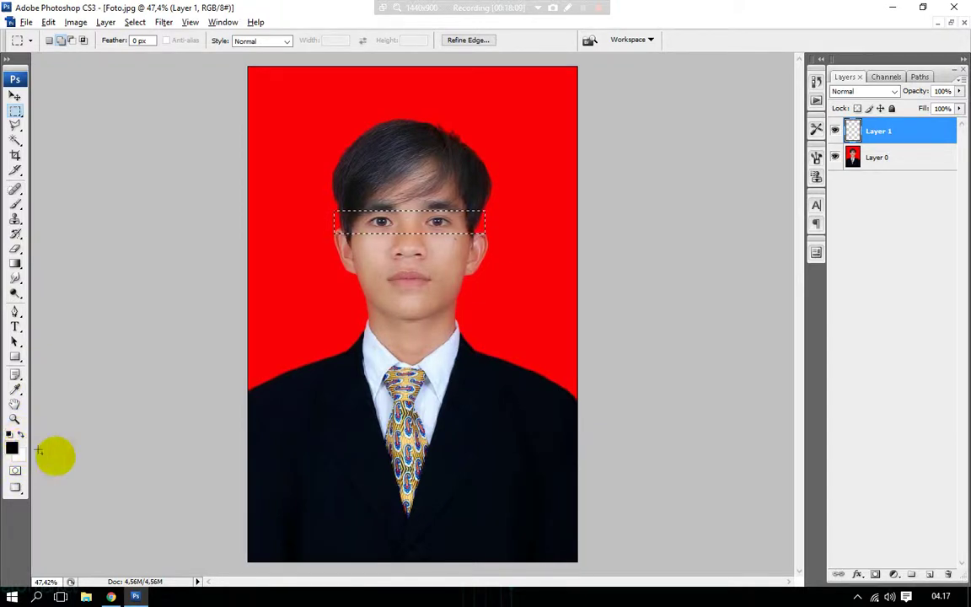
Fill the eye selection with black, deselect, and nudge the bar slightly upward.
{"action": "key", "text": "alt+BackSpace"}
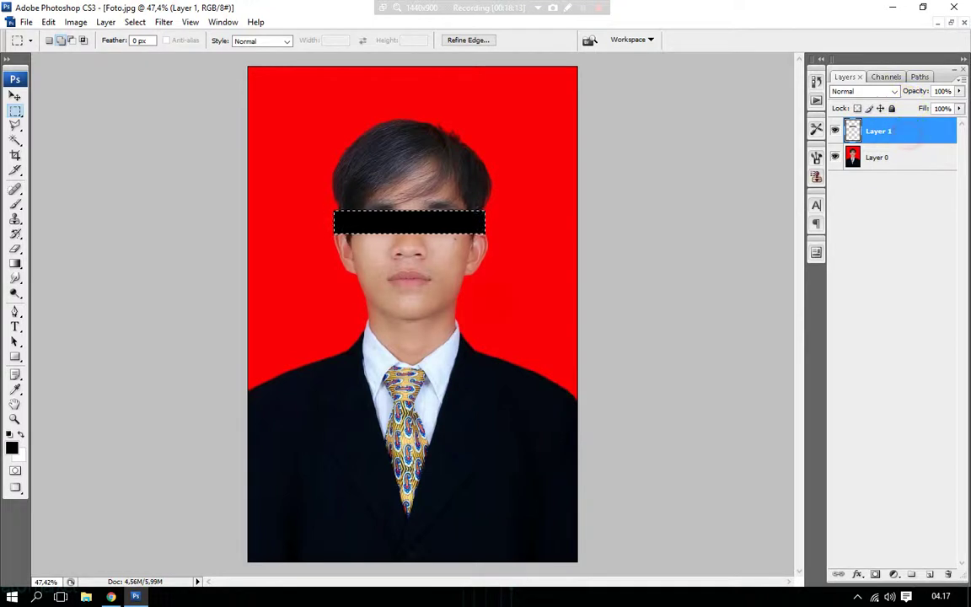
{"action": "left_click", "coordinate": [392, 249]}
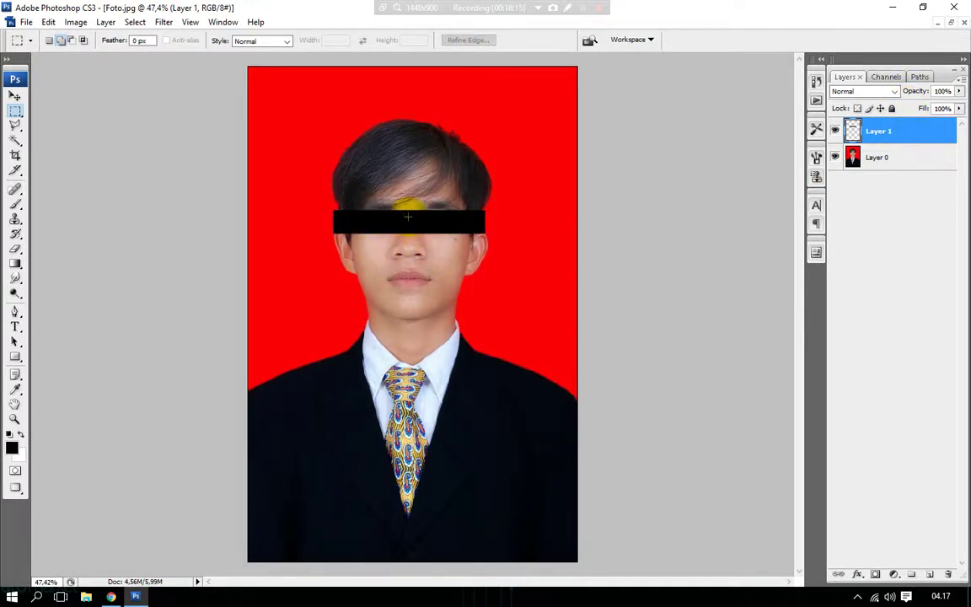
{"action": "key", "text": "v"}
{"action": "left_click_drag", "start_coordinate": [418, 231], "coordinate": [418, 225]}
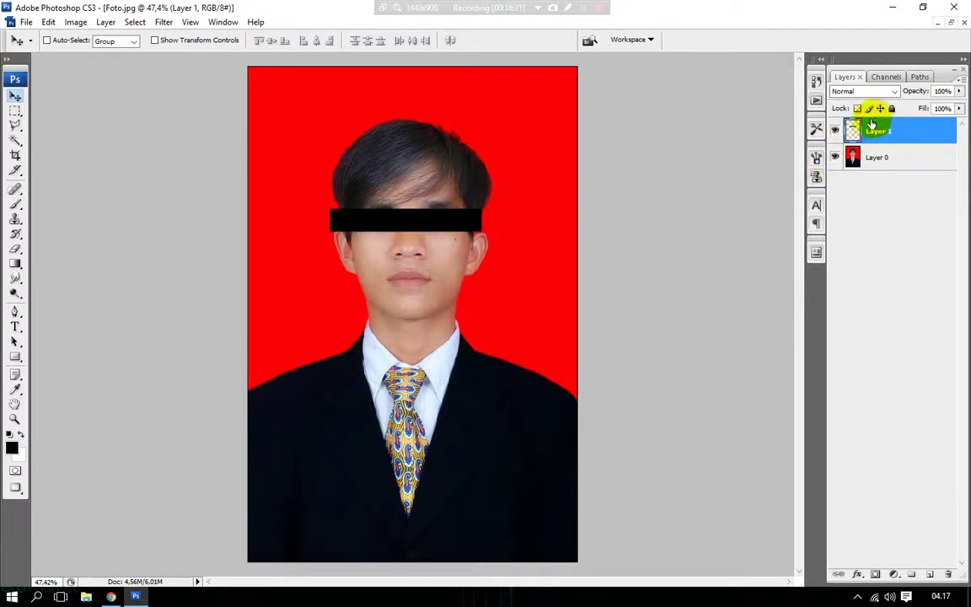
Hide the black-bar Layer 1 and make the photo Layer 0 active.
{"action": "left_click", "coordinate": [834, 131]}
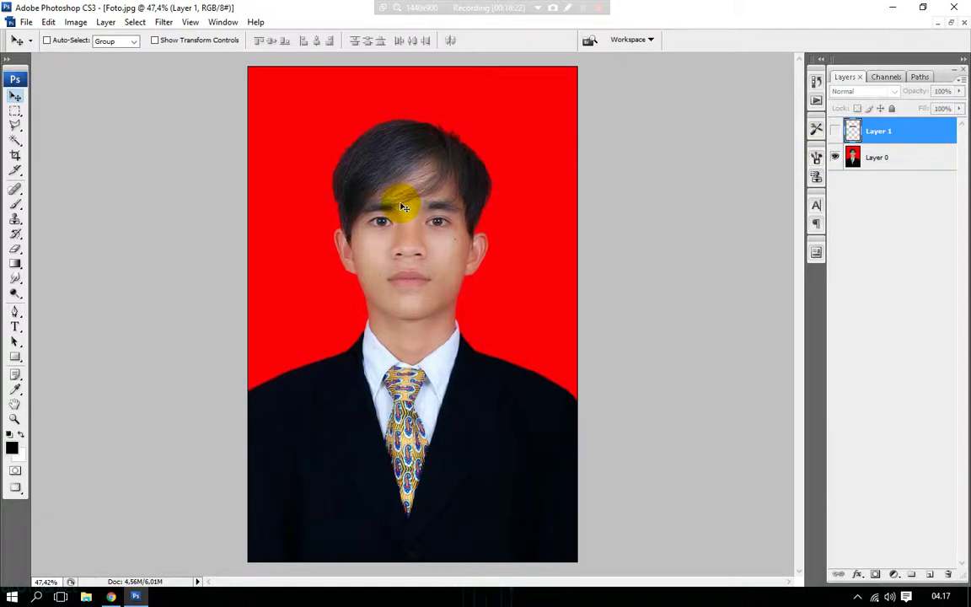
{"action": "key", "text": "m"}
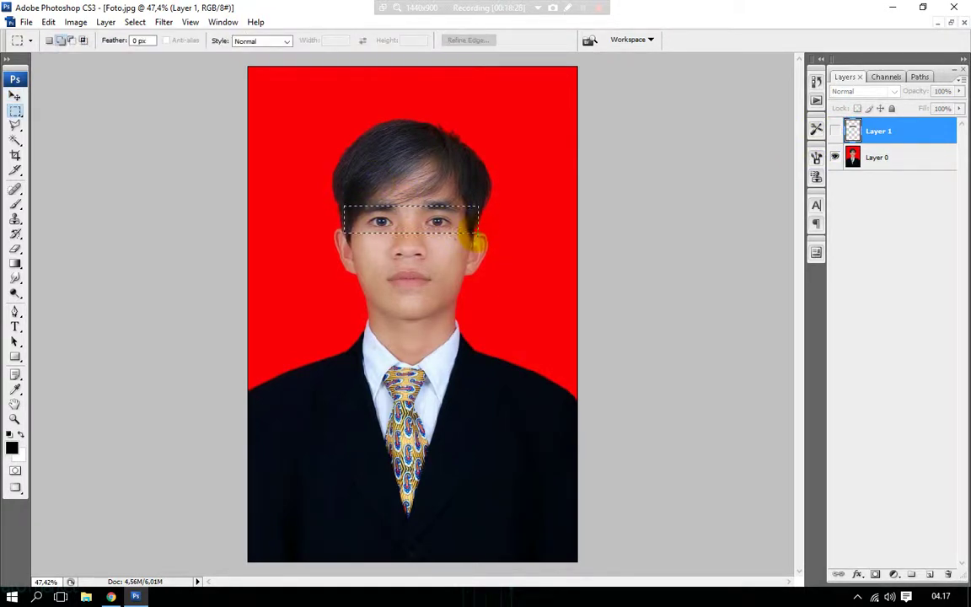
{"action": "left_click", "coordinate": [164, 24]}
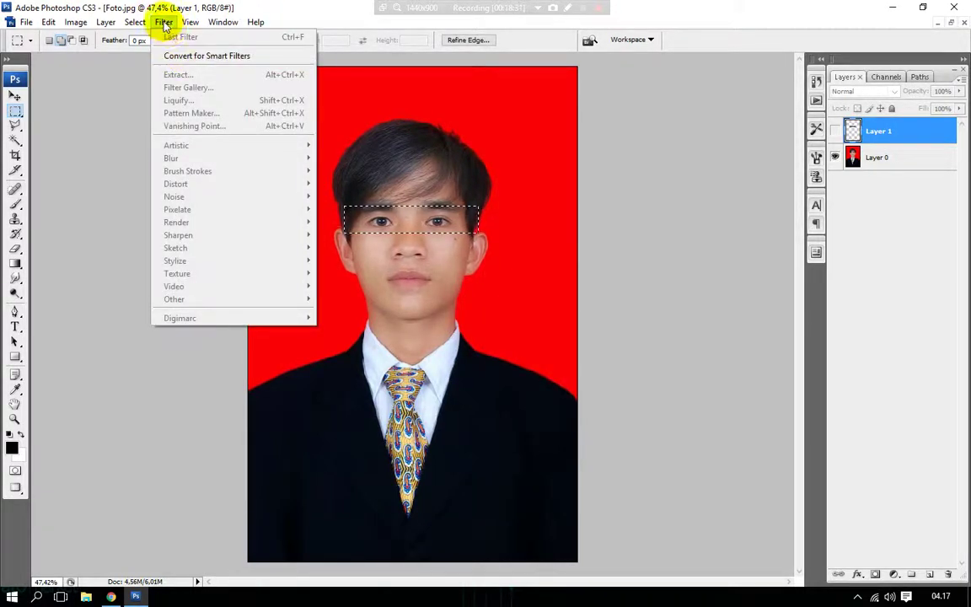
{"action": "left_click", "coordinate": [856, 133]}
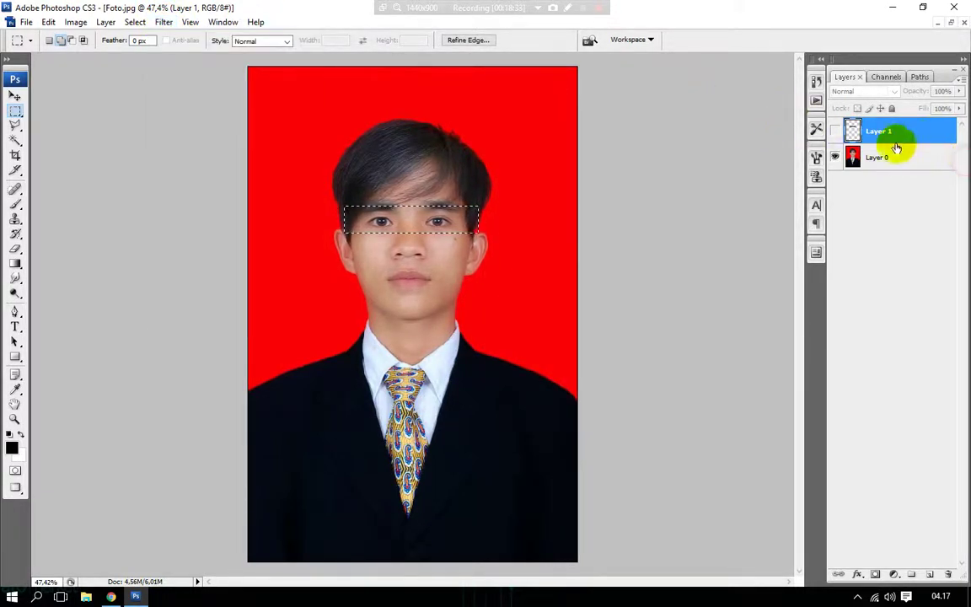
{"action": "left_click", "coordinate": [876, 157]}
Apply a Gaussian Blur with radius 31,7 to the eye band.
{"action": "left_click", "coordinate": [163, 22]}
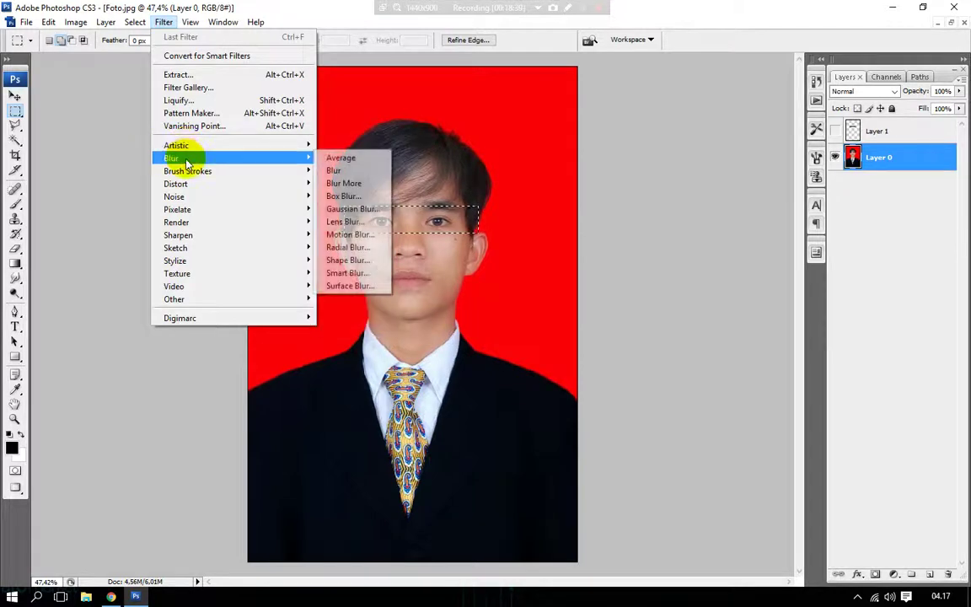
{"action": "mouse_move", "coordinate": [187, 171]}
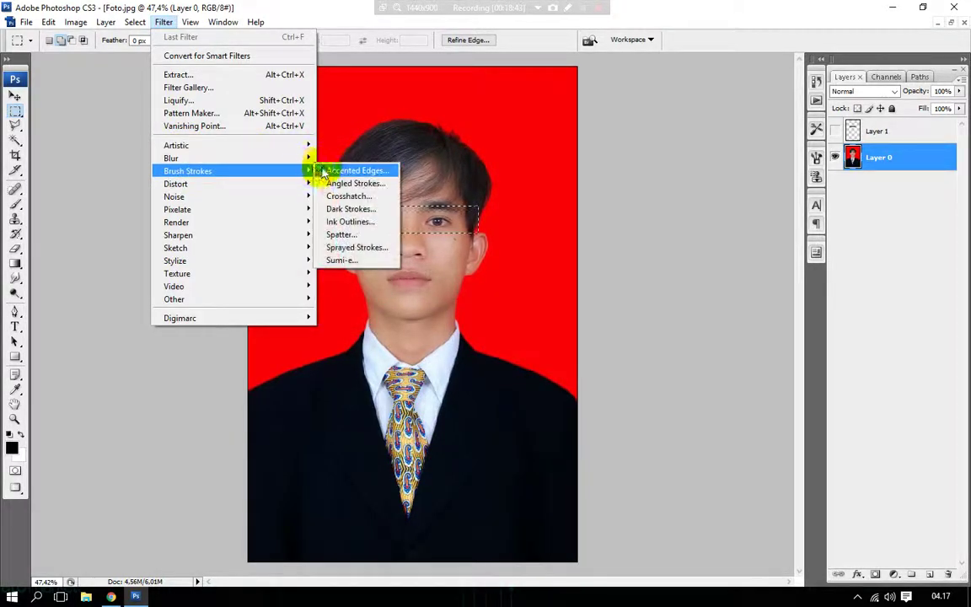
{"action": "left_click", "coordinate": [344, 209]}
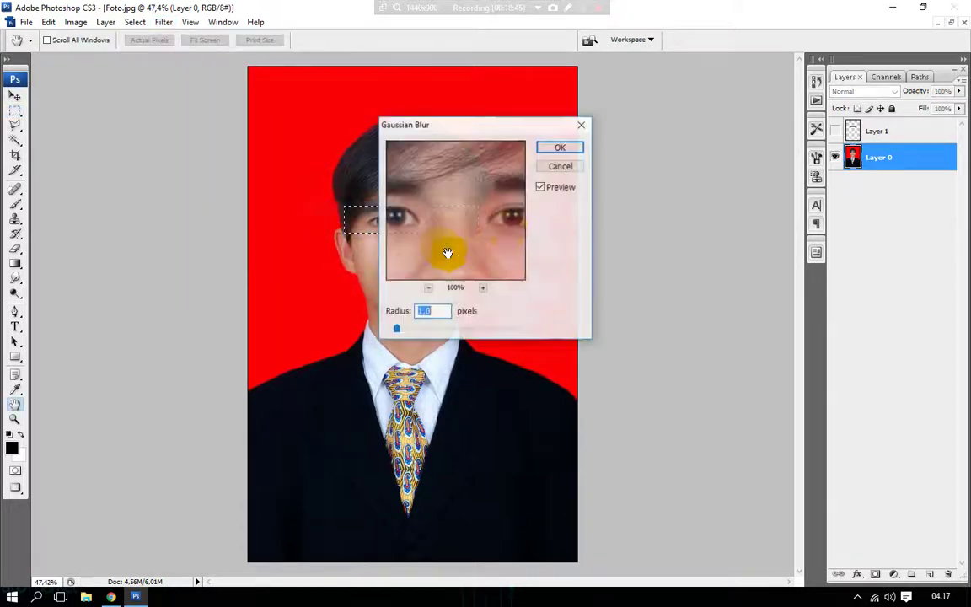
{"action": "left_click_drag", "start_coordinate": [447, 125], "coordinate": [695, 153]}
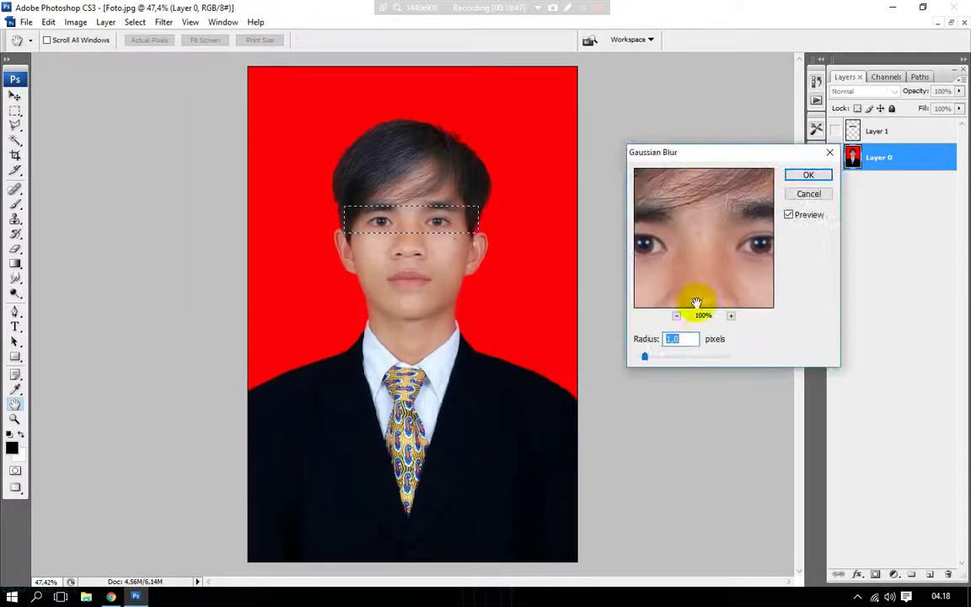
{"action": "left_click_drag", "start_coordinate": [638, 361], "coordinate": [709, 358]}
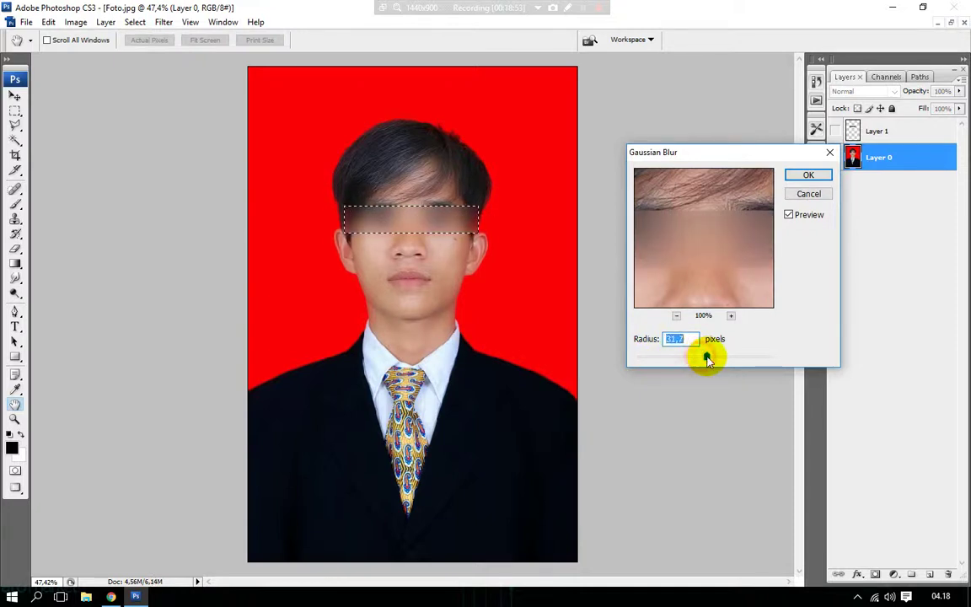
{"action": "left_click", "coordinate": [807, 175]}
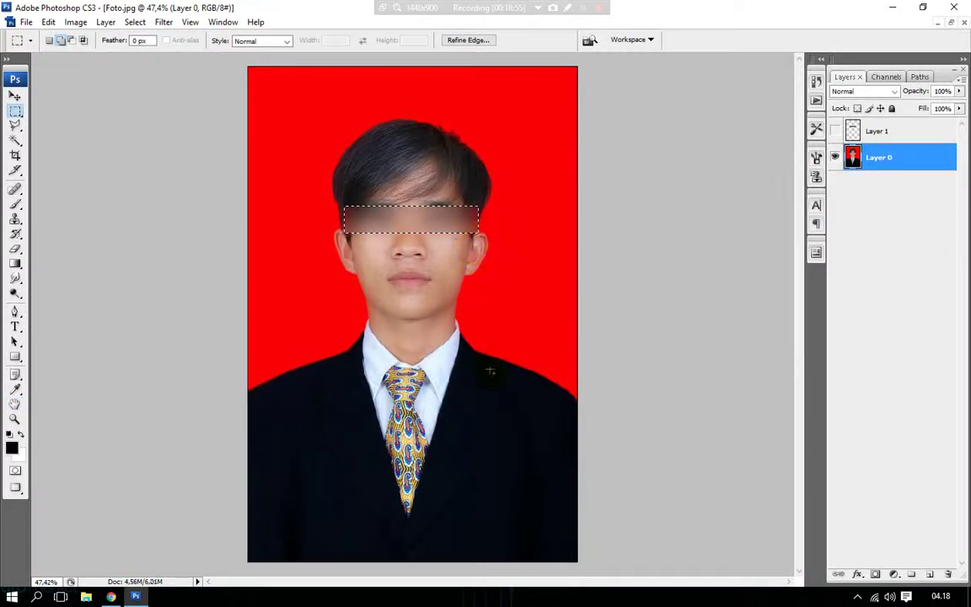
Deselect the blurred eye band and close the Filter menu without applying a filter.
{"action": "left_click", "coordinate": [409, 236]}
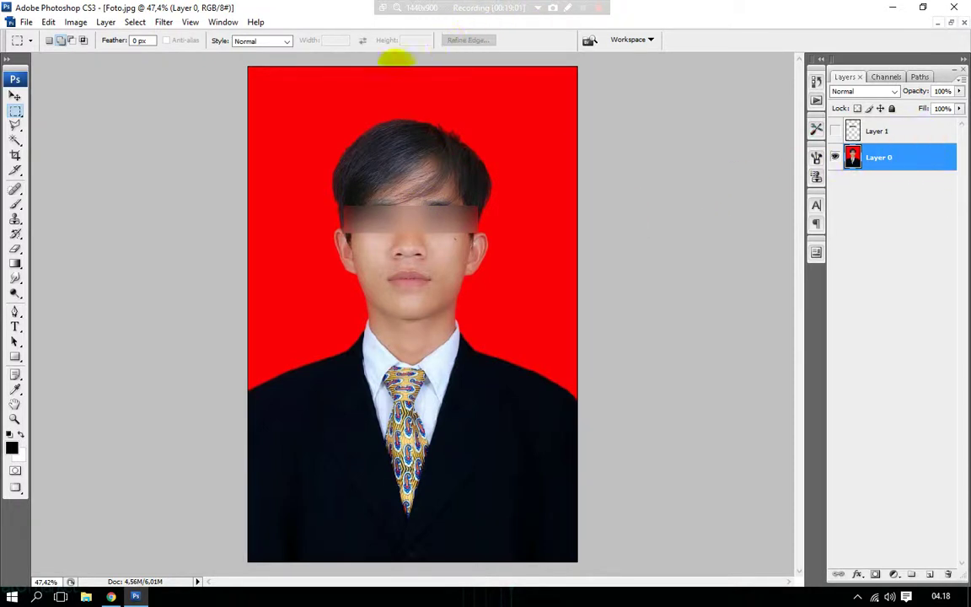
{"action": "left_click", "coordinate": [164, 22]}
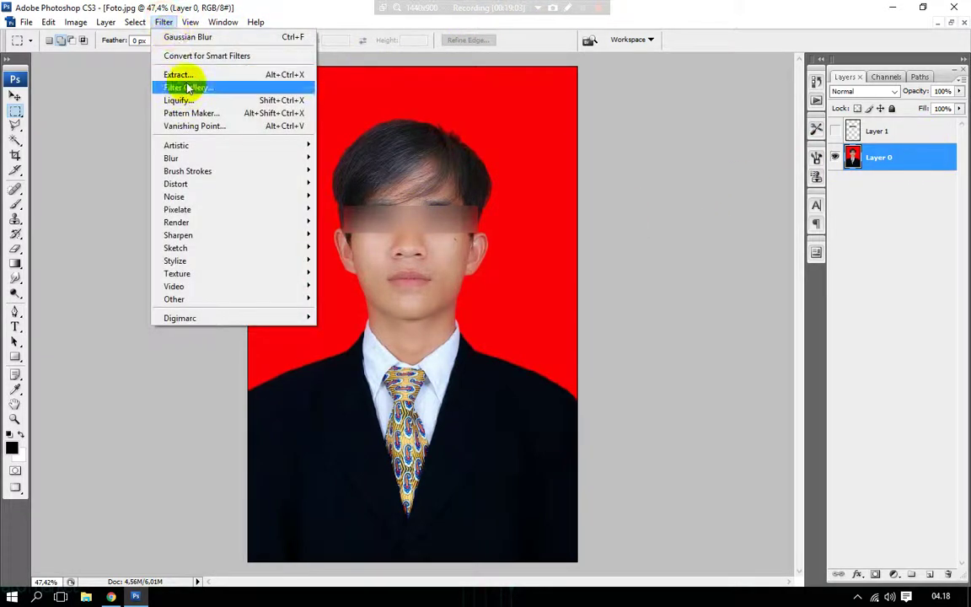
{"action": "mouse_move", "coordinate": [188, 170]}
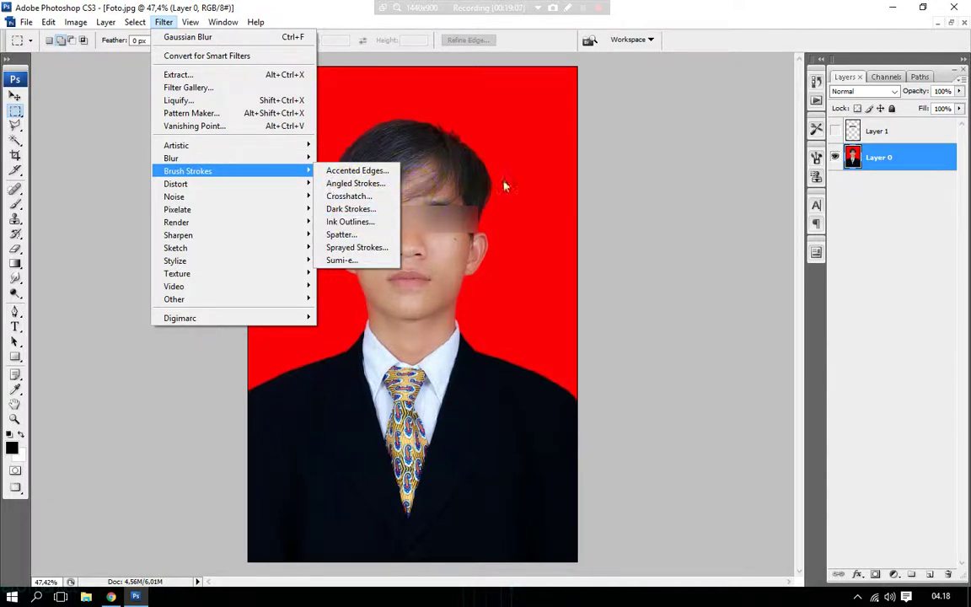
{"action": "left_click", "coordinate": [462, 257]}
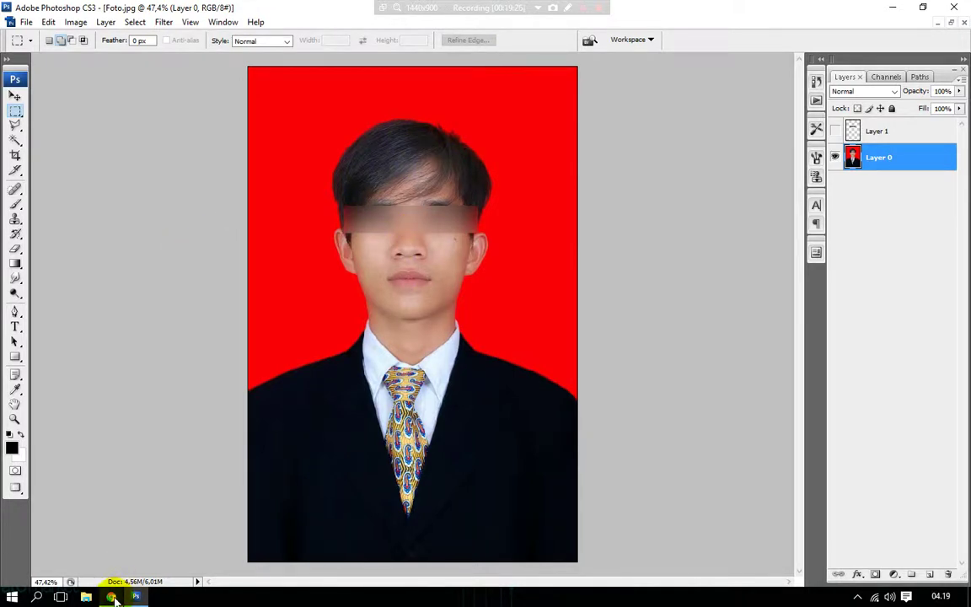
In Chrome, try going to the mistyped address '.whatssspp.com'.
{"action": "mouse_move", "coordinate": [110, 596]}
{"action": "left_click", "coordinate": [165, 549]}
{"action": "type", "text": "web"}
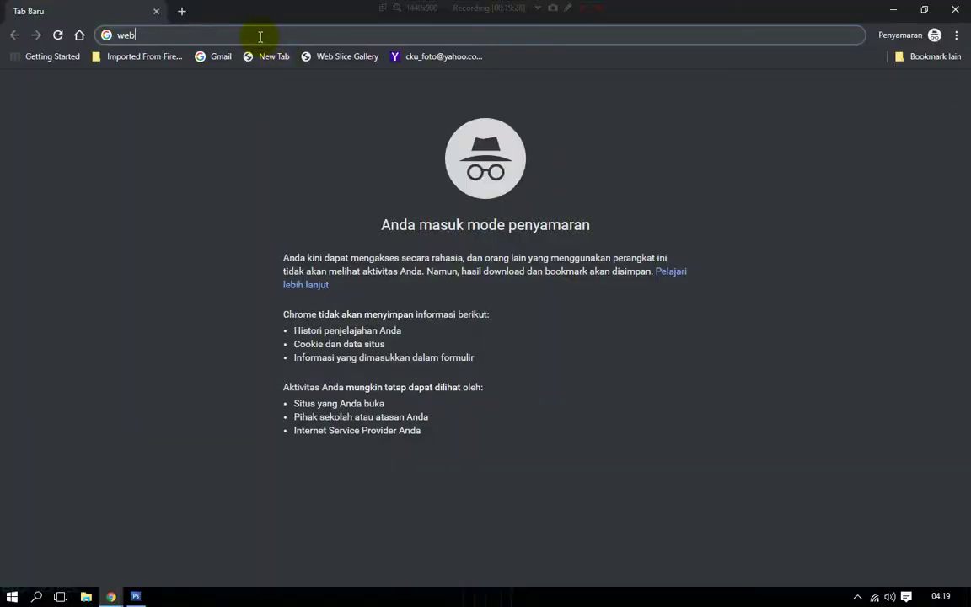
{"action": "type", "text": ".what"}
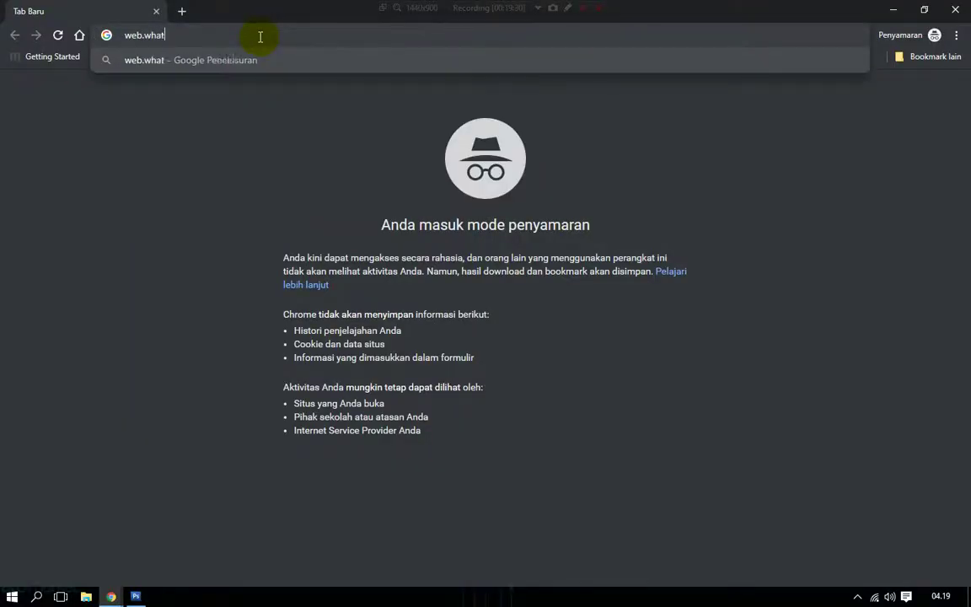
{"action": "type", "text": "ssspp"}
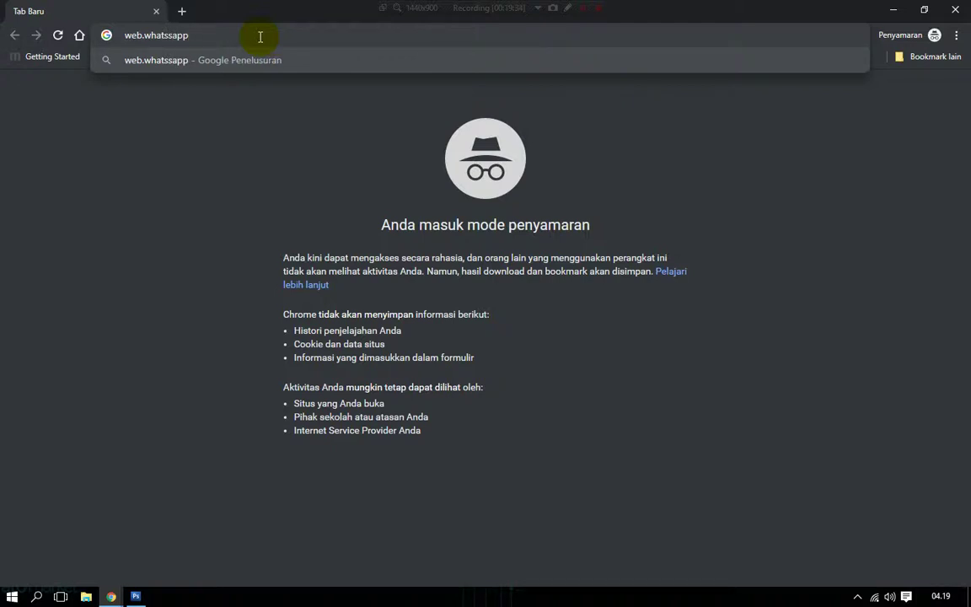
{"action": "type", "text": ".com"}
{"action": "key", "text": "Return"}
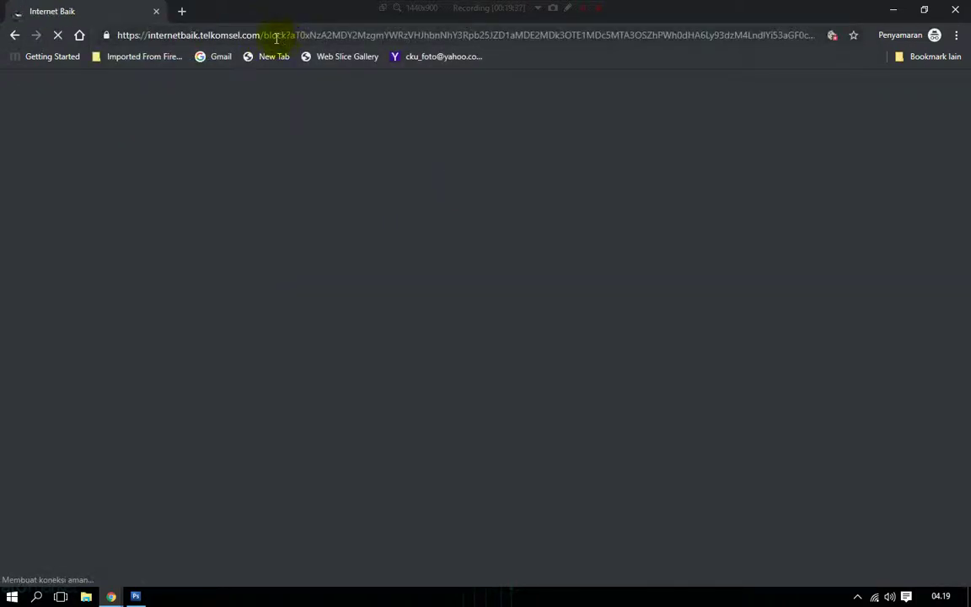
Search Google for 'whatsapp web'.
{"action": "left_click", "coordinate": [276, 37]}
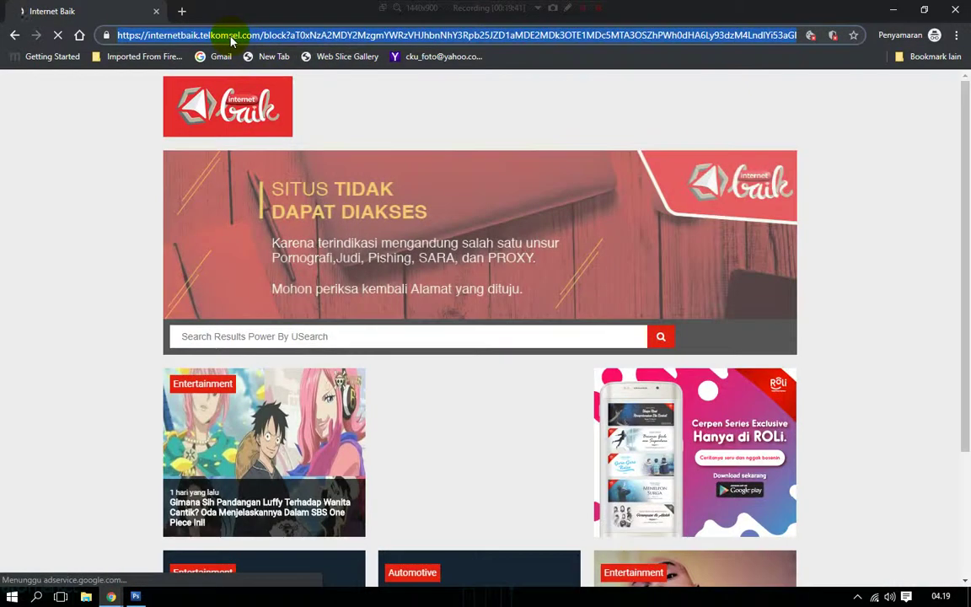
{"action": "type", "text": "whats"}
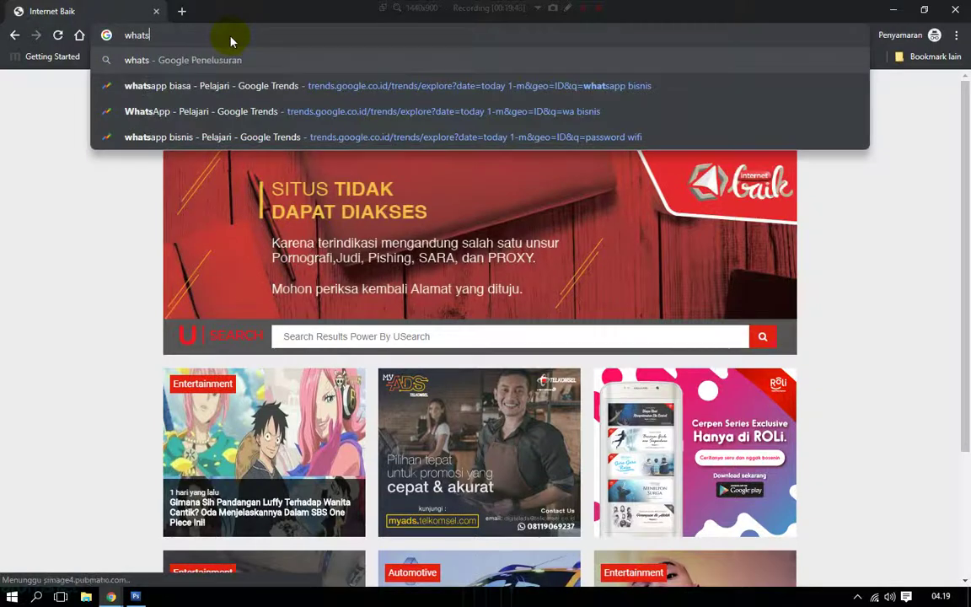
{"action": "type", "text": "app web"}
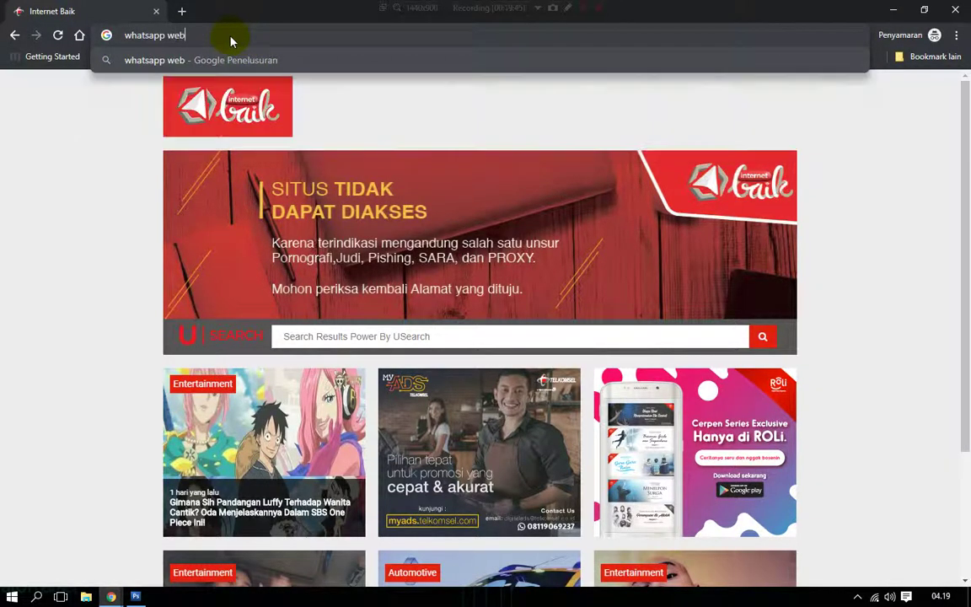
{"action": "key", "text": "Return"}
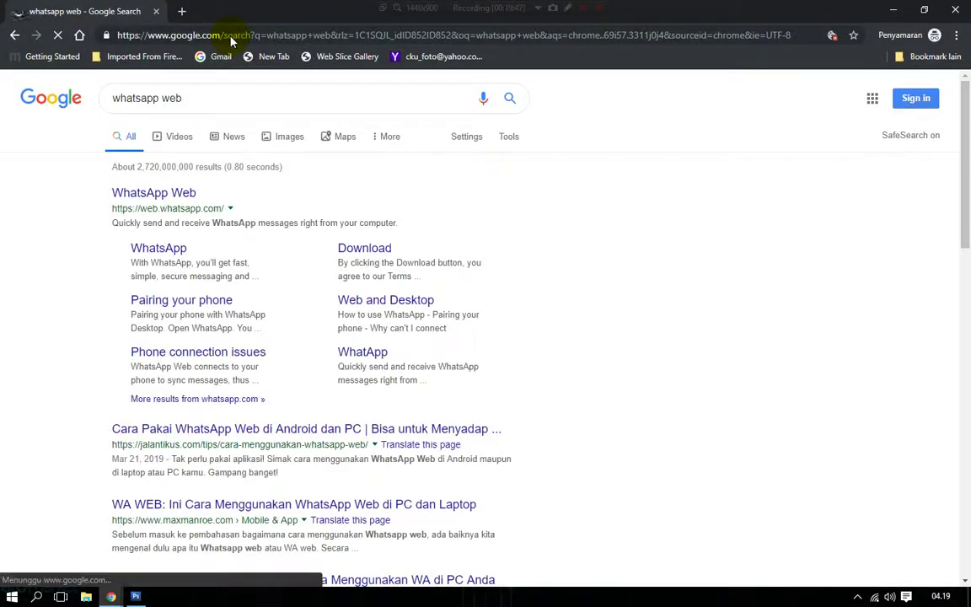
Open web.whatsapp.com from the results and scroll the chat list to the contact's chat.
{"action": "left_click", "coordinate": [186, 195]}
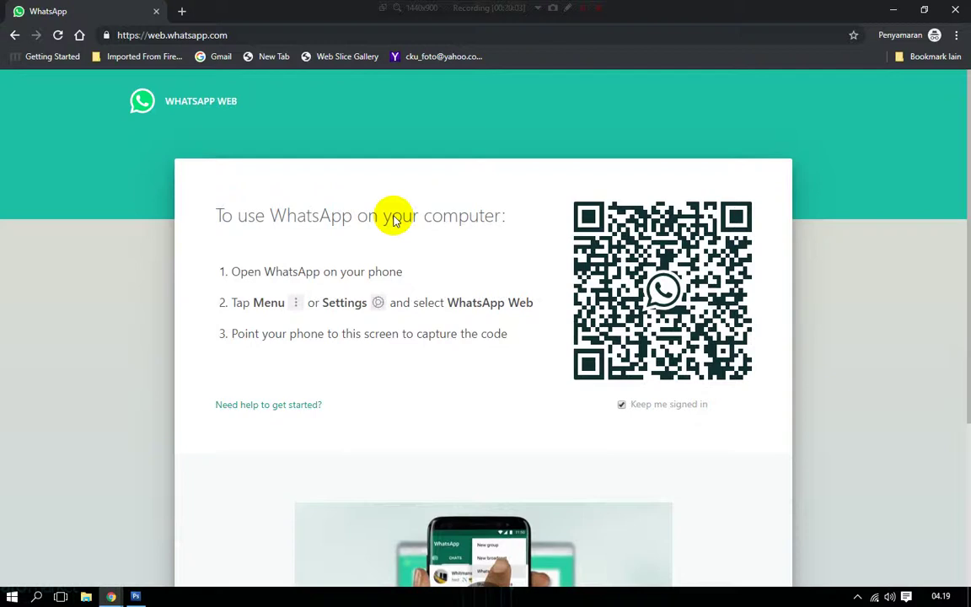
{"action": "left_click", "coordinate": [590, 15]}
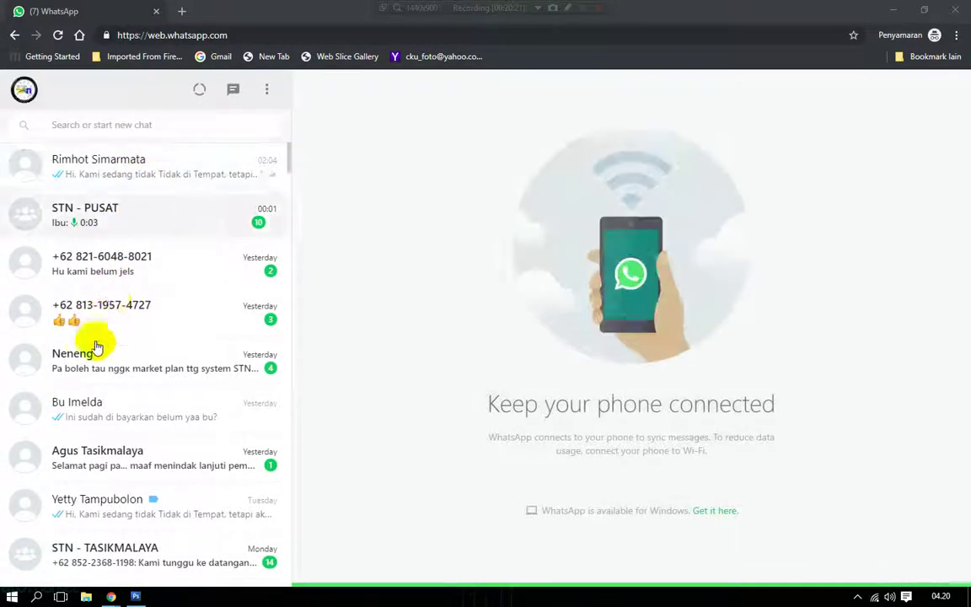
{"action": "scroll", "coordinate": [101, 396], "scroll_direction": "down", "scroll_amount": 5}
{"action": "scroll", "coordinate": [103, 412], "scroll_direction": "down", "scroll_amount": 2}
{"action": "scroll", "coordinate": [107, 421], "scroll_direction": "down", "scroll_amount": 3}
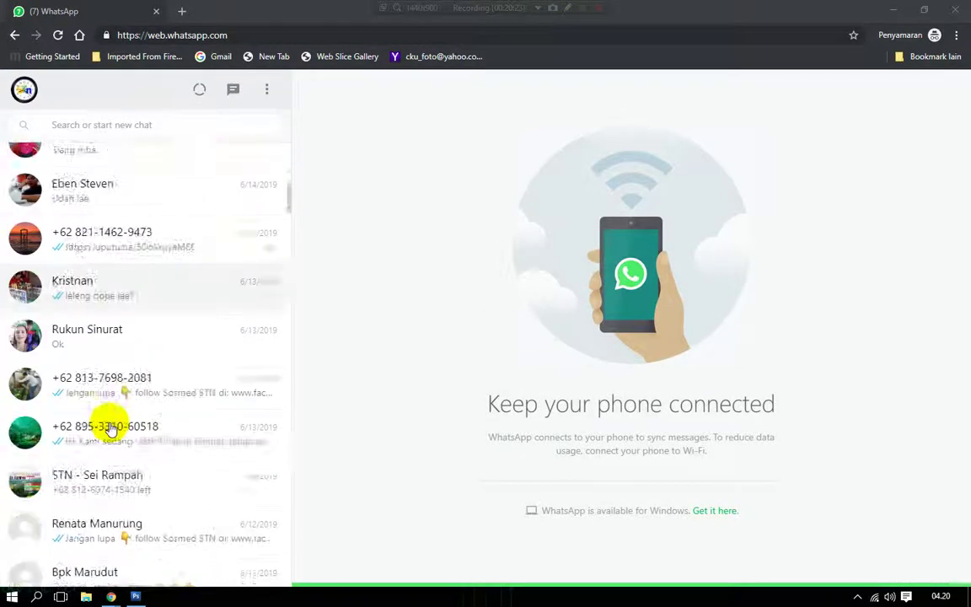
{"action": "scroll", "coordinate": [105, 429], "scroll_direction": "down", "scroll_amount": 3}
{"action": "scroll", "coordinate": [119, 401], "scroll_direction": "down", "scroll_amount": 3}
{"action": "scroll", "coordinate": [173, 245], "scroll_direction": "down", "scroll_amount": 3}
{"action": "scroll", "coordinate": [177, 333], "scroll_direction": "down", "scroll_amount": 3}
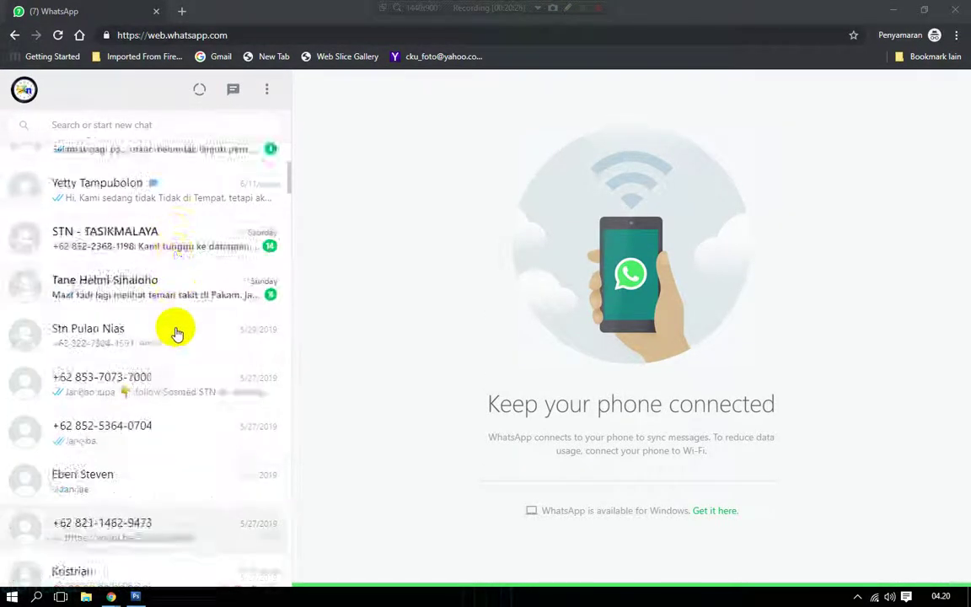
{"action": "scroll", "coordinate": [152, 396], "scroll_direction": "down", "scroll_amount": 4}
{"action": "scroll", "coordinate": [194, 455], "scroll_direction": "down", "scroll_amount": 2}
{"action": "scroll", "coordinate": [262, 450], "scroll_direction": "down", "scroll_amount": 3}
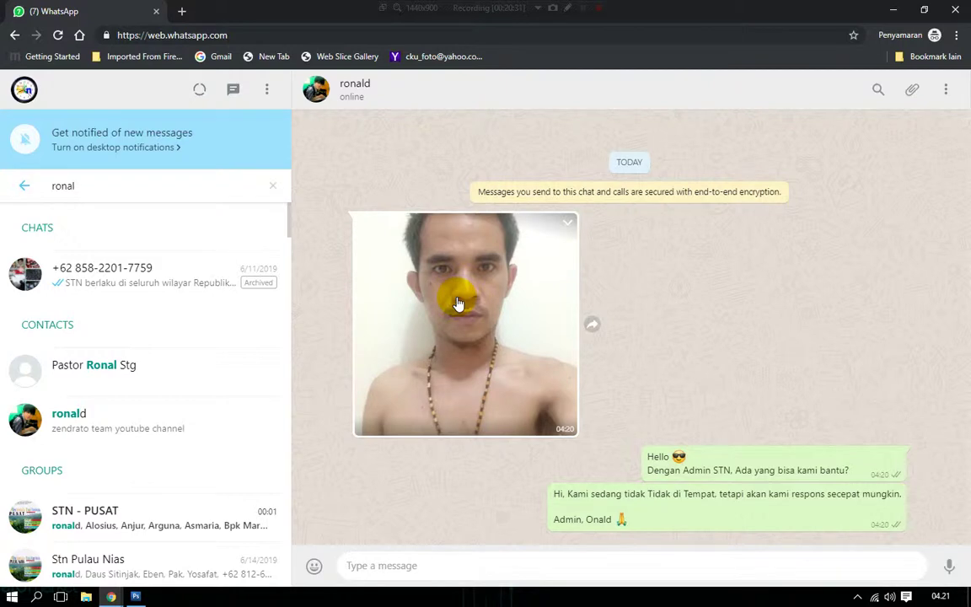
View the received portrait photo full-size, zooming in and back out.
{"action": "left_click", "coordinate": [453, 292]}
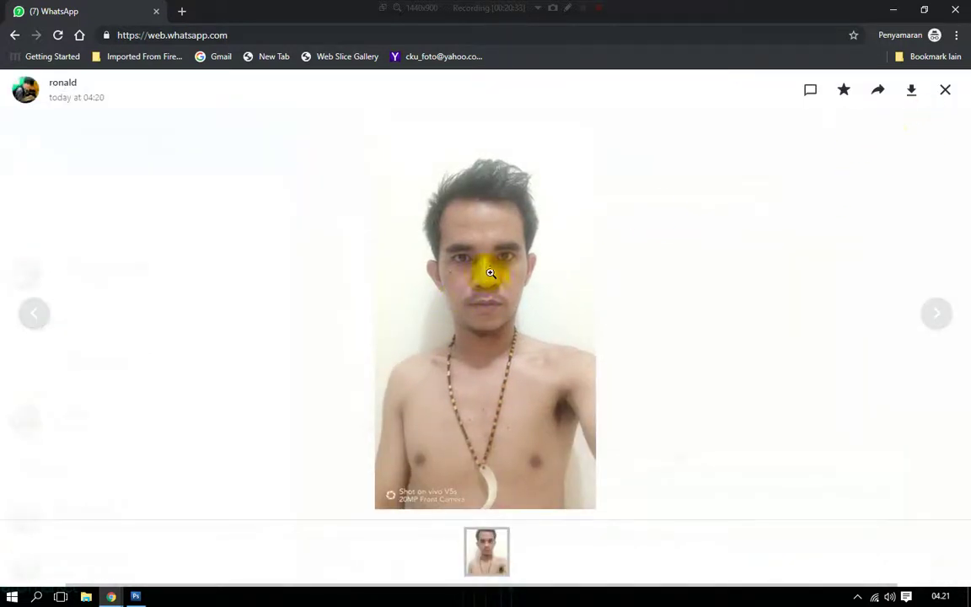
{"action": "left_click", "coordinate": [478, 272]}
{"action": "left_click", "coordinate": [478, 272]}
{"action": "left_click", "coordinate": [478, 272]}
Download the photo as a JPEG into the zendrato team folder and minimise Chrome.
{"action": "left_click", "coordinate": [910, 89]}
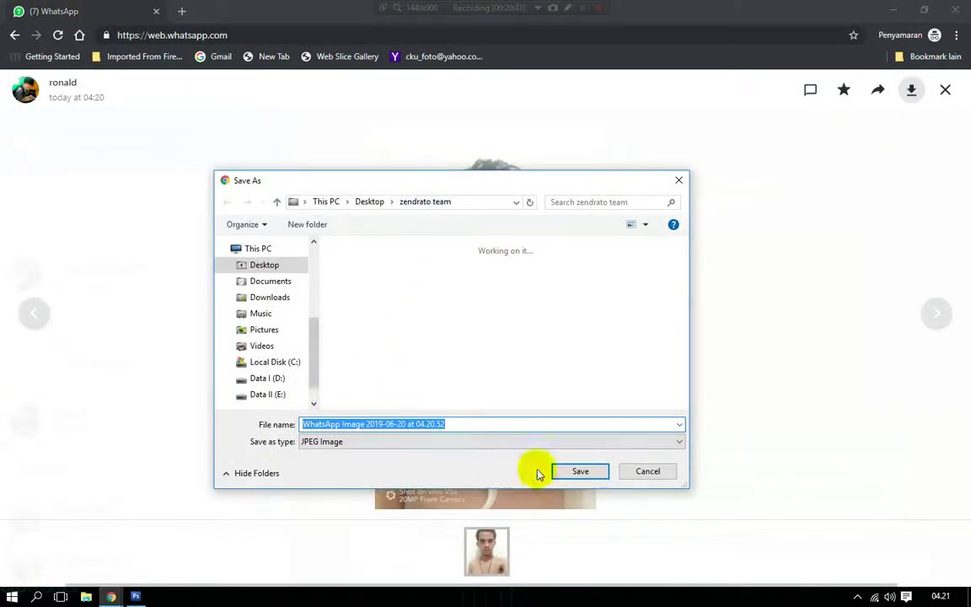
{"action": "left_click", "coordinate": [574, 469]}
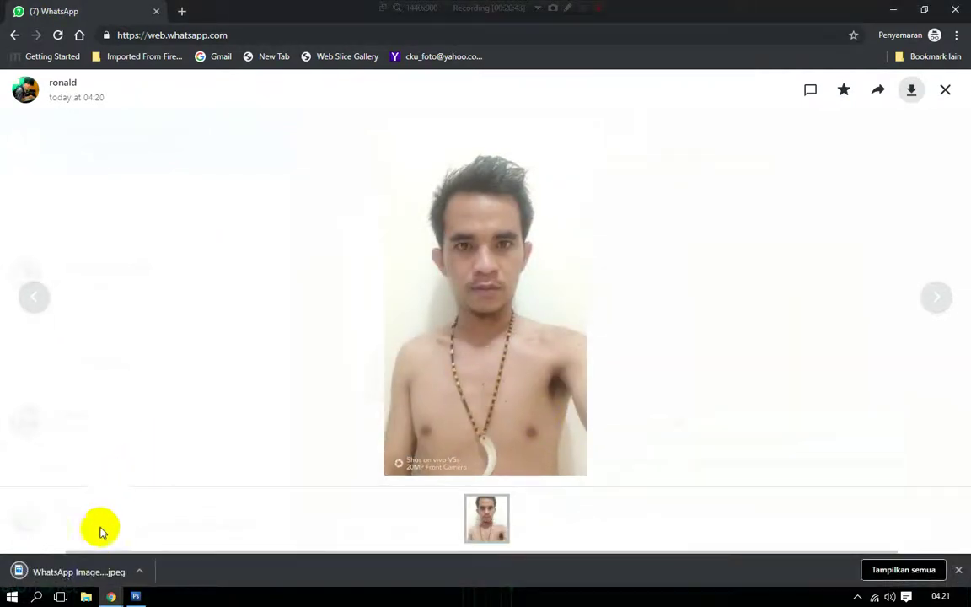
{"action": "left_click", "coordinate": [891, 14]}
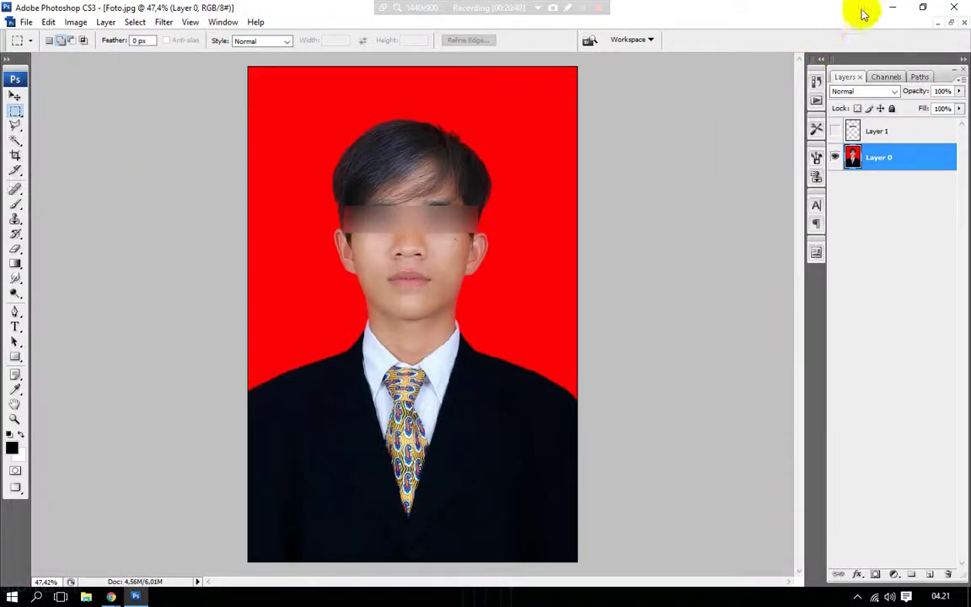
{"action": "left_click", "coordinate": [887, 9]}
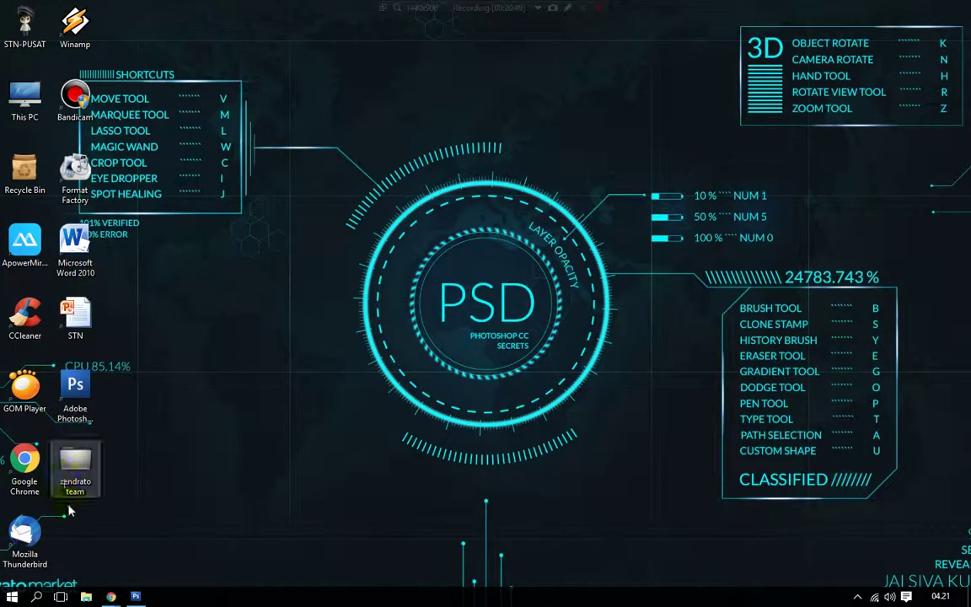
{"action": "left_click", "coordinate": [134, 597]}
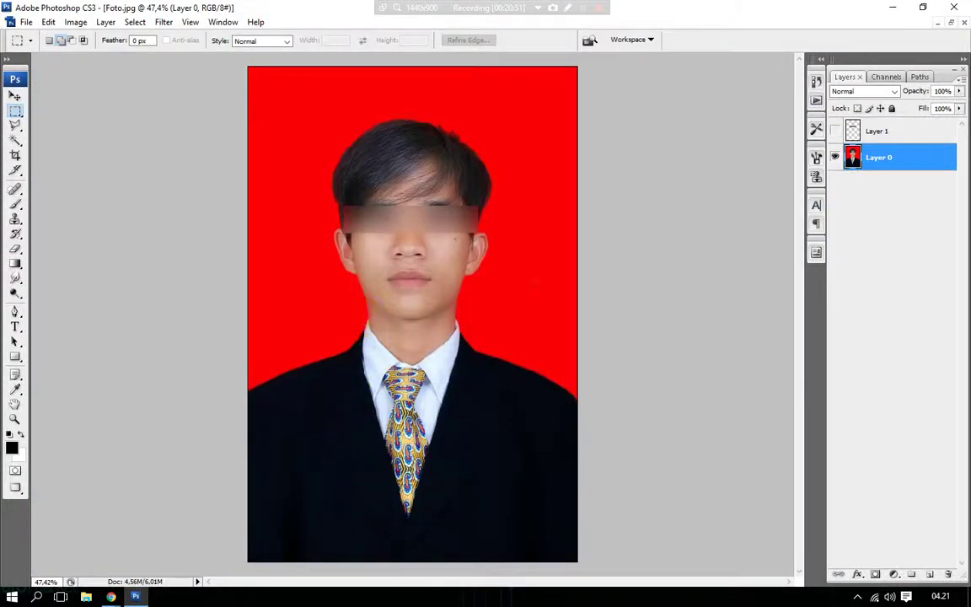
{"action": "left_click", "coordinate": [26, 22]}
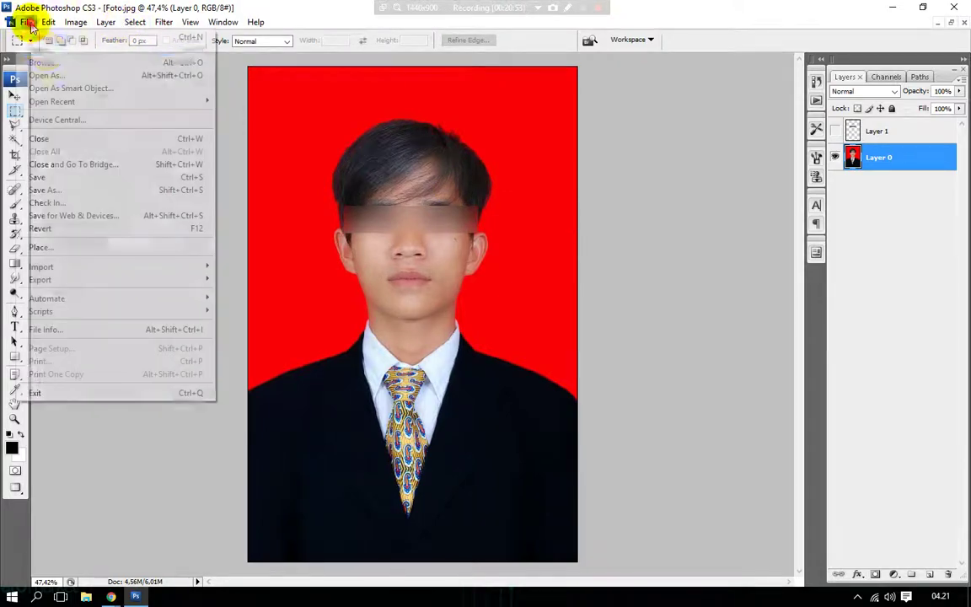
{"action": "left_click", "coordinate": [42, 50]}
{"action": "left_click", "coordinate": [316, 101]}
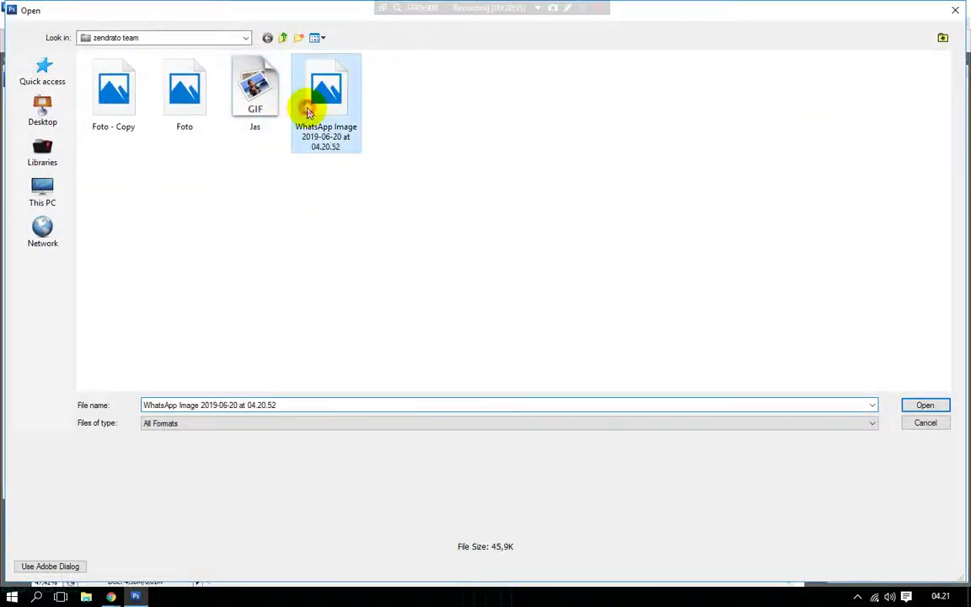
{"action": "left_click", "coordinate": [908, 405]}
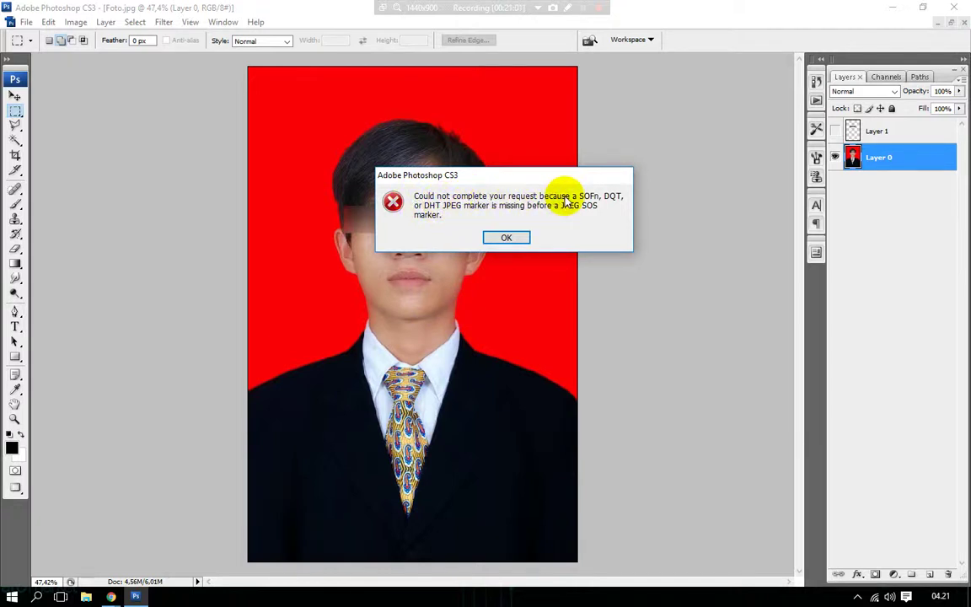
{"action": "left_click", "coordinate": [506, 239]}
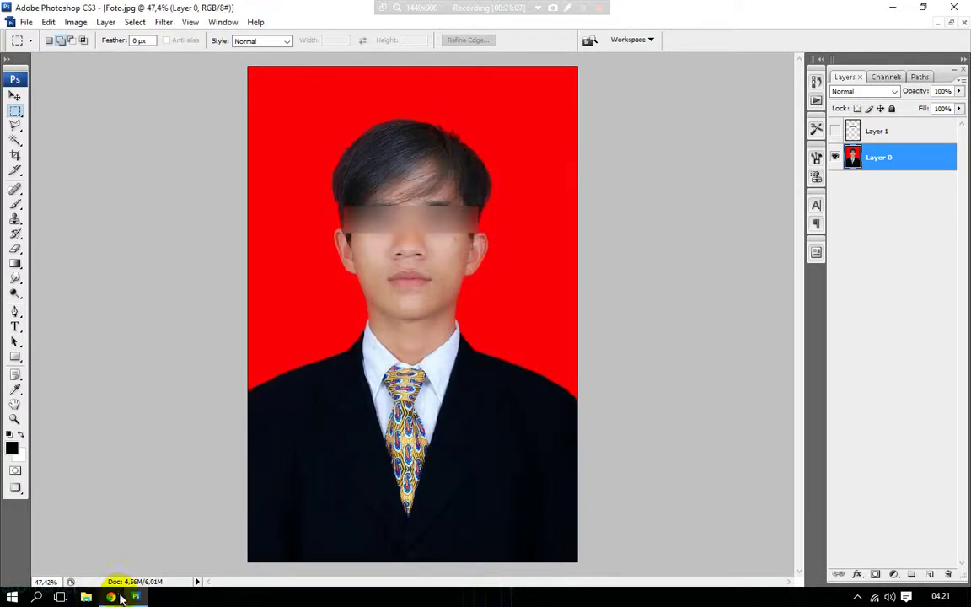
{"action": "mouse_move", "coordinate": [111, 596]}
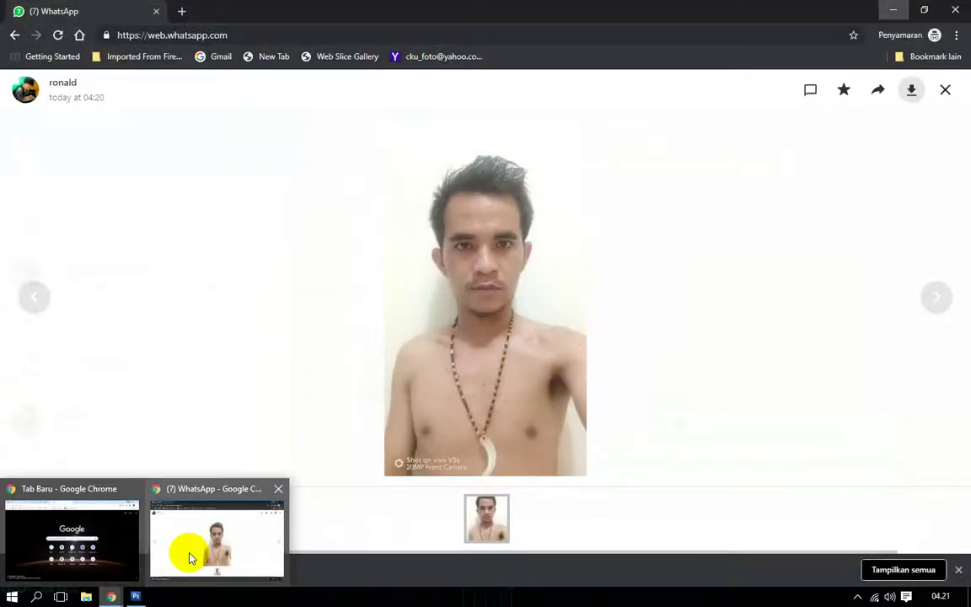
Switch between the browser and Photoshop windows, then minimise to reveal the desktop.
{"action": "left_click", "coordinate": [190, 558]}
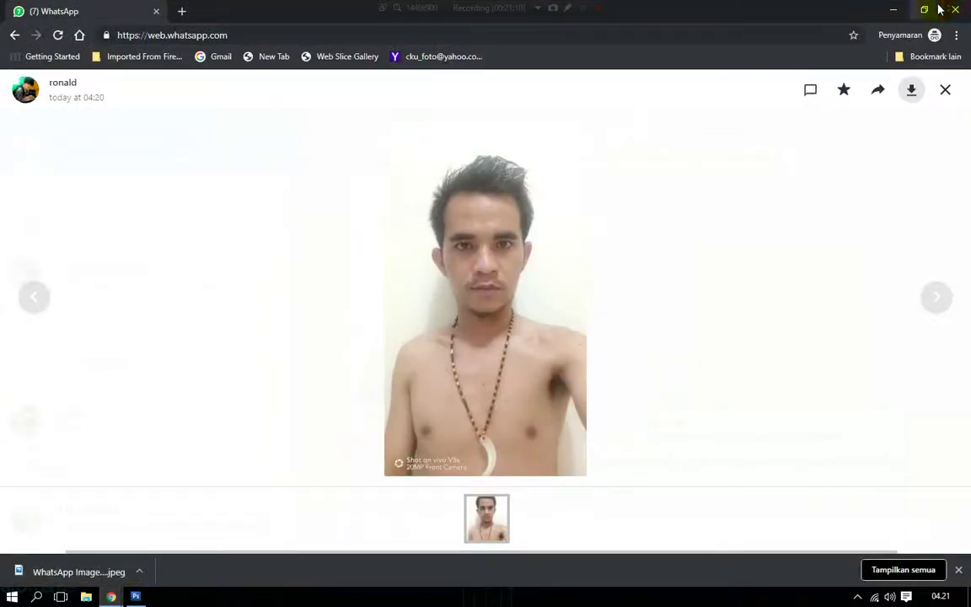
{"action": "left_click", "coordinate": [137, 597]}
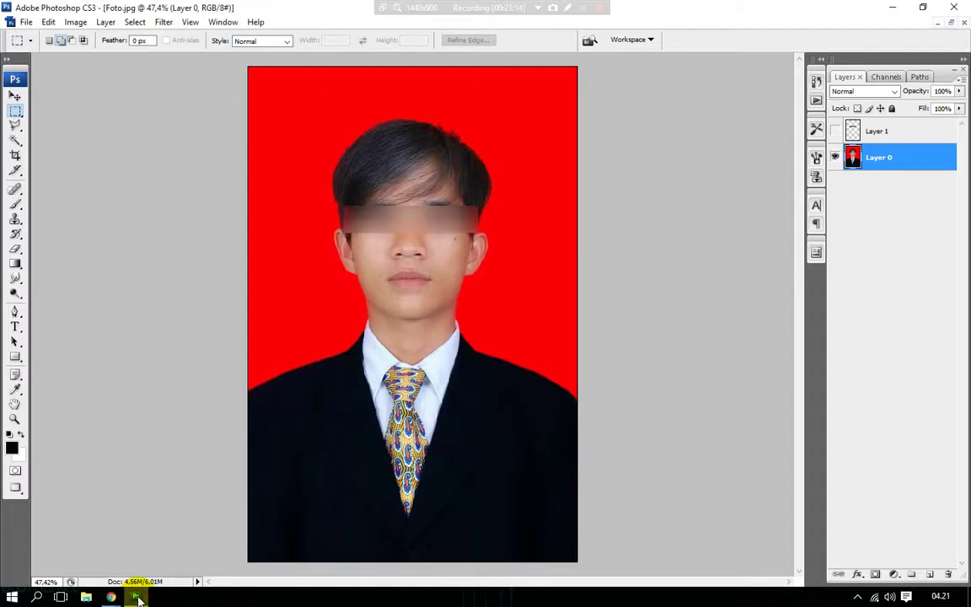
{"action": "mouse_move", "coordinate": [110, 596]}
{"action": "left_click", "coordinate": [87, 540]}
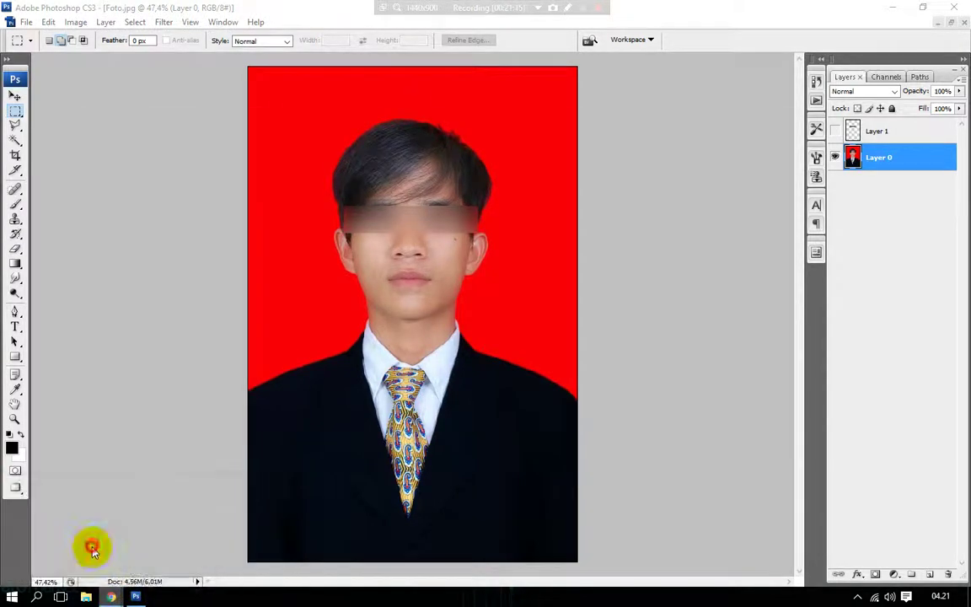
{"action": "left_click", "coordinate": [108, 596]}
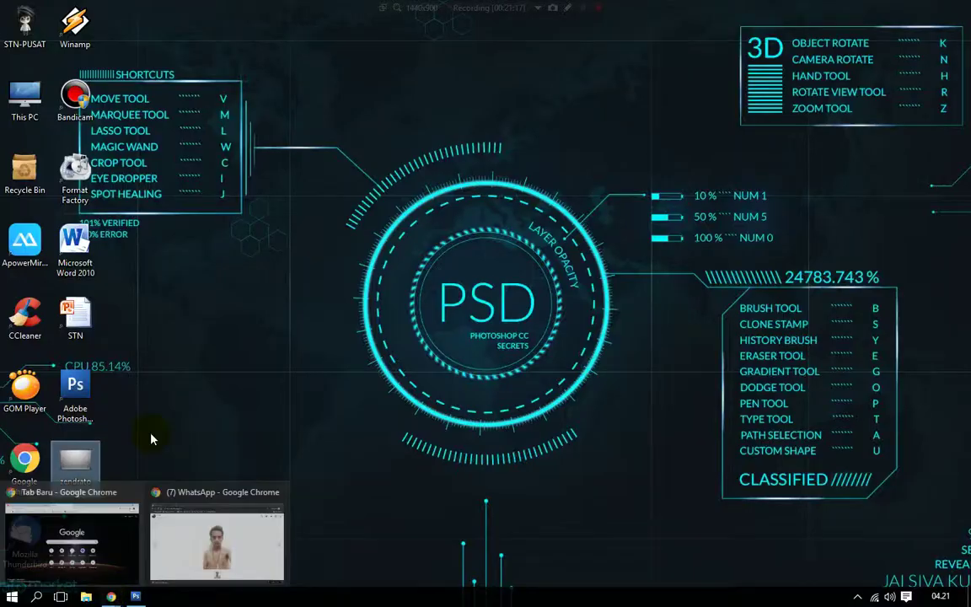
Open the zendrato team folder and preview the WhatsApp image in Photos.
{"action": "double_click", "coordinate": [75, 463]}
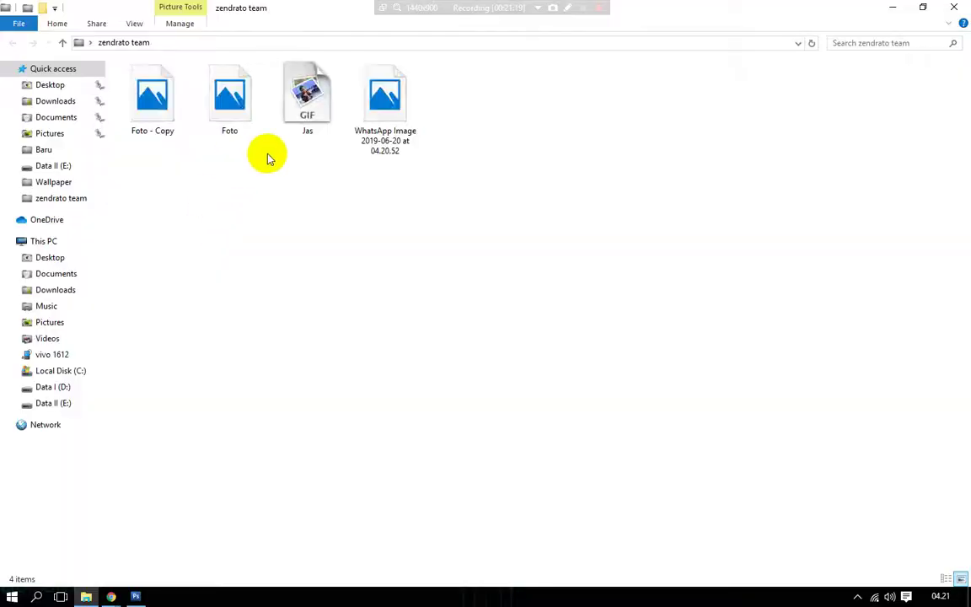
{"action": "left_click", "coordinate": [381, 103]}
{"action": "double_click", "coordinate": [380, 103]}
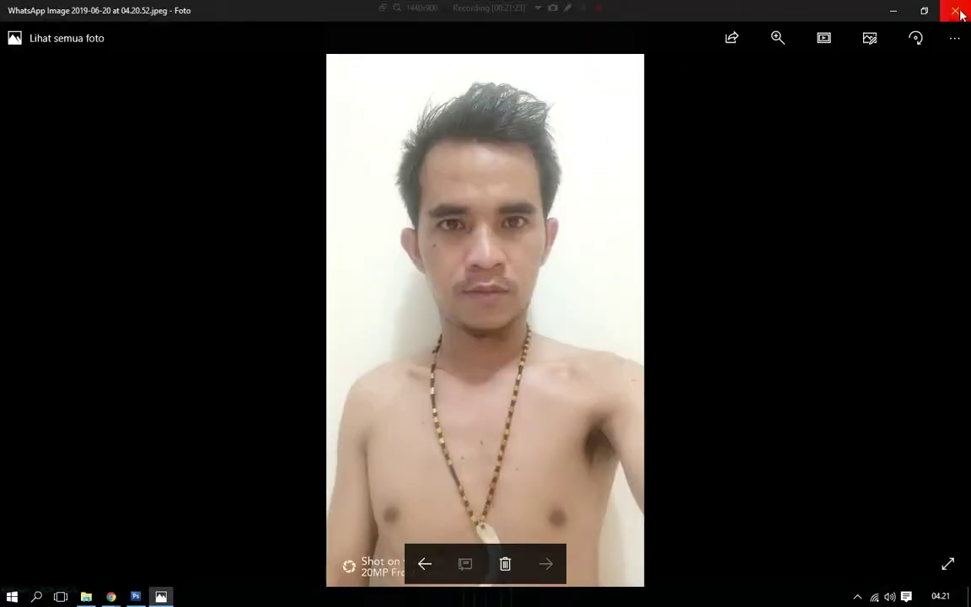
{"action": "left_click", "coordinate": [960, 14]}
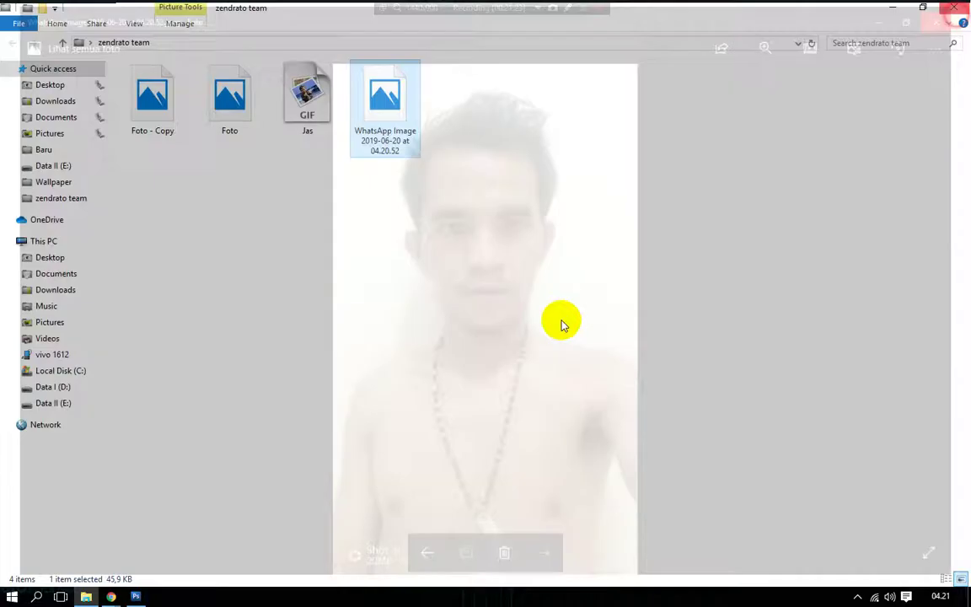
Reopen the zendrato team folder from the desktop, then close it again.
{"action": "left_click", "coordinate": [134, 597]}
{"action": "left_click", "coordinate": [134, 597]}
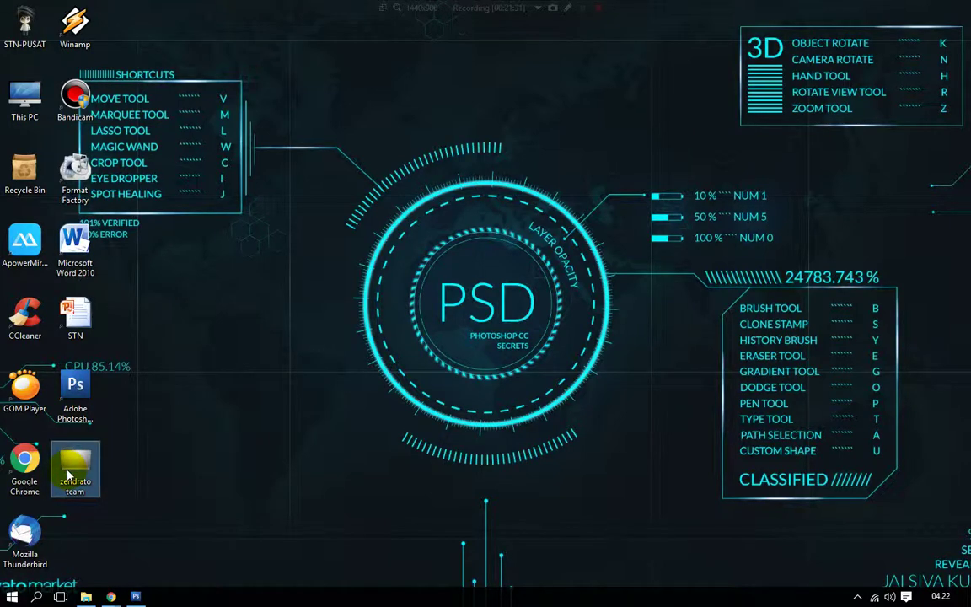
{"action": "double_click", "coordinate": [69, 476]}
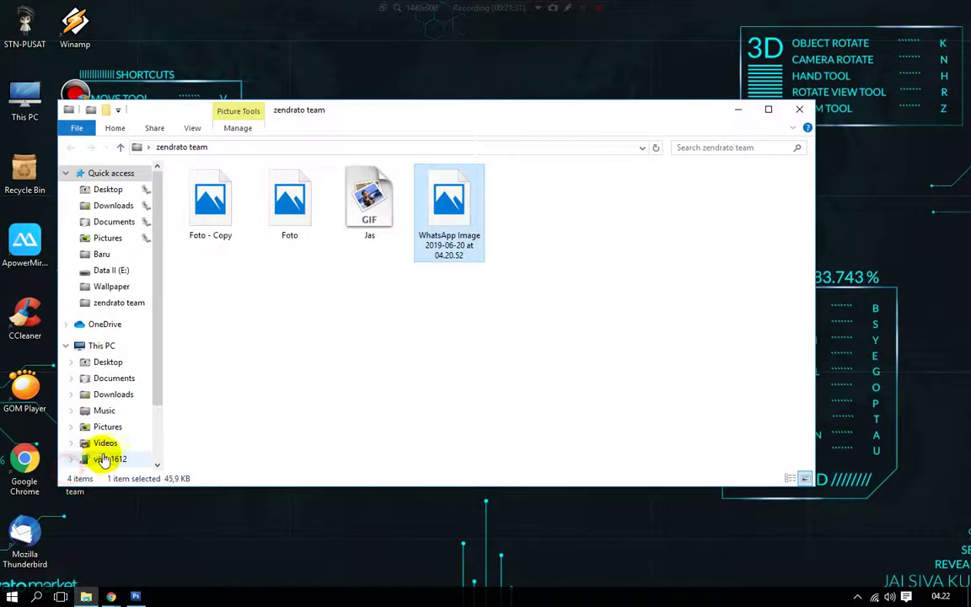
{"action": "left_click", "coordinate": [798, 108]}
Try opening the WhatsApp Image in Photoshop, dismiss the JPEG marker error, and minimise Photoshop.
{"action": "left_click", "coordinate": [138, 597]}
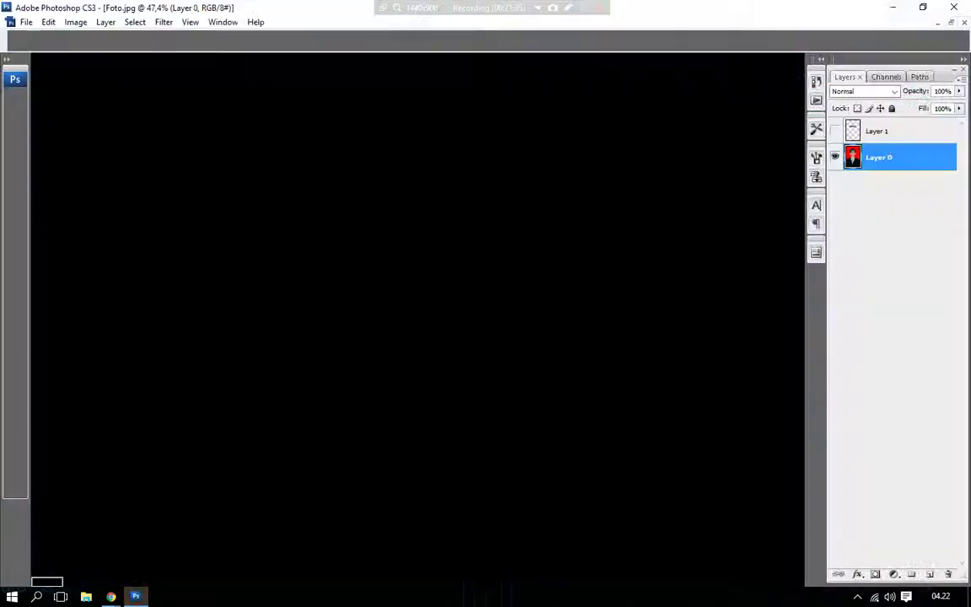
{"action": "key", "text": "ctrl+o"}
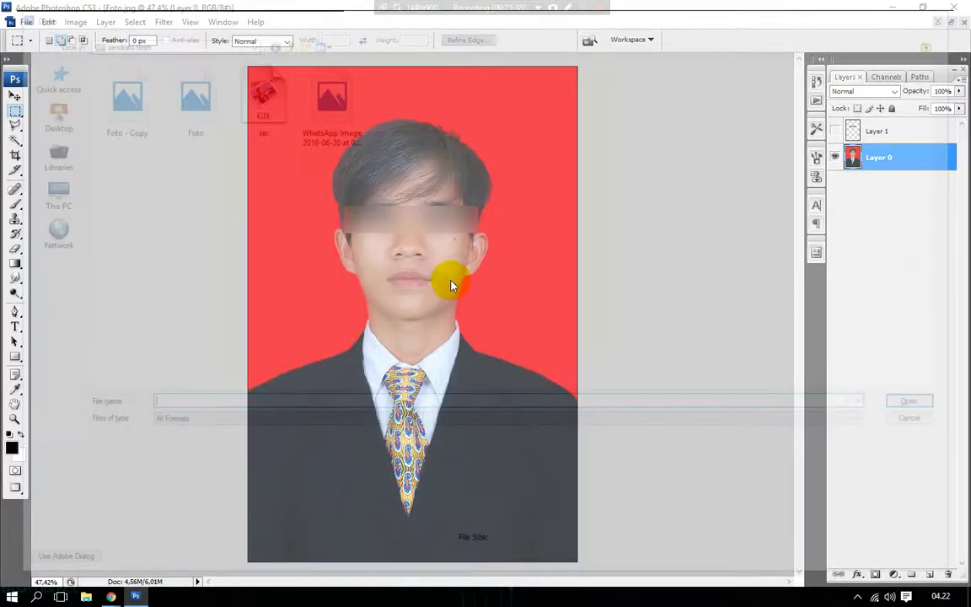
{"action": "left_click", "coordinate": [323, 110]}
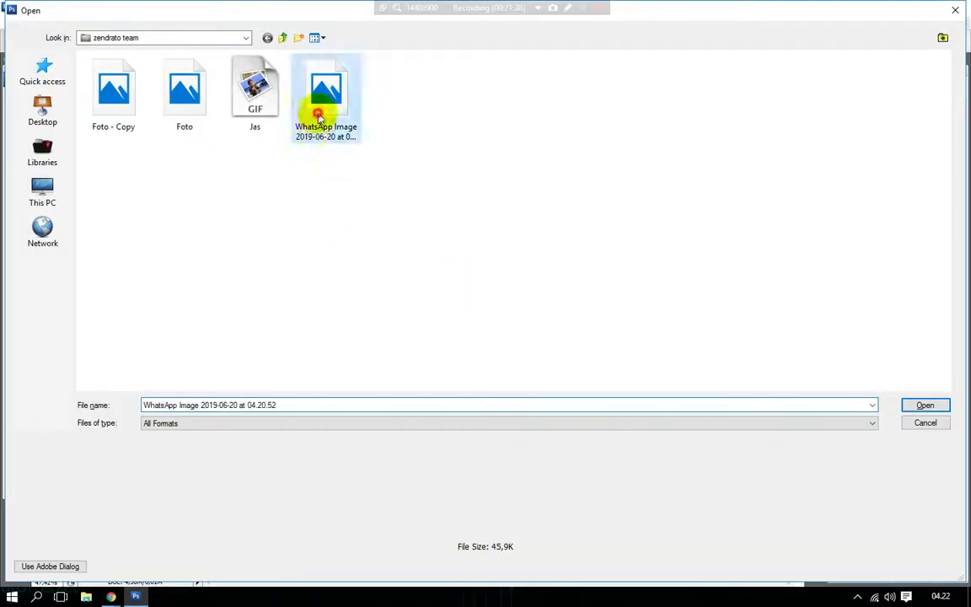
{"action": "left_click", "coordinate": [914, 408]}
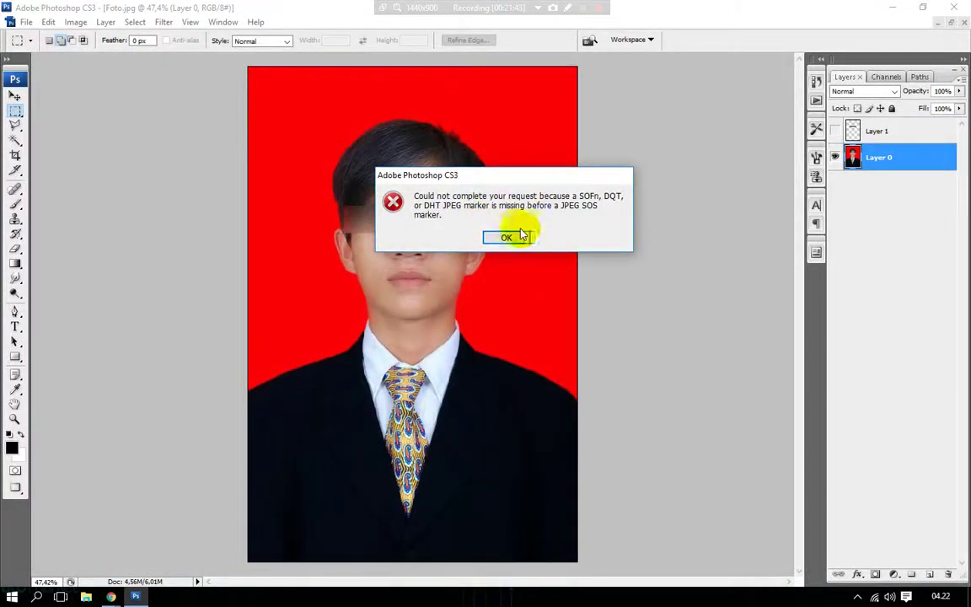
{"action": "left_click", "coordinate": [507, 238]}
{"action": "left_click", "coordinate": [890, 8]}
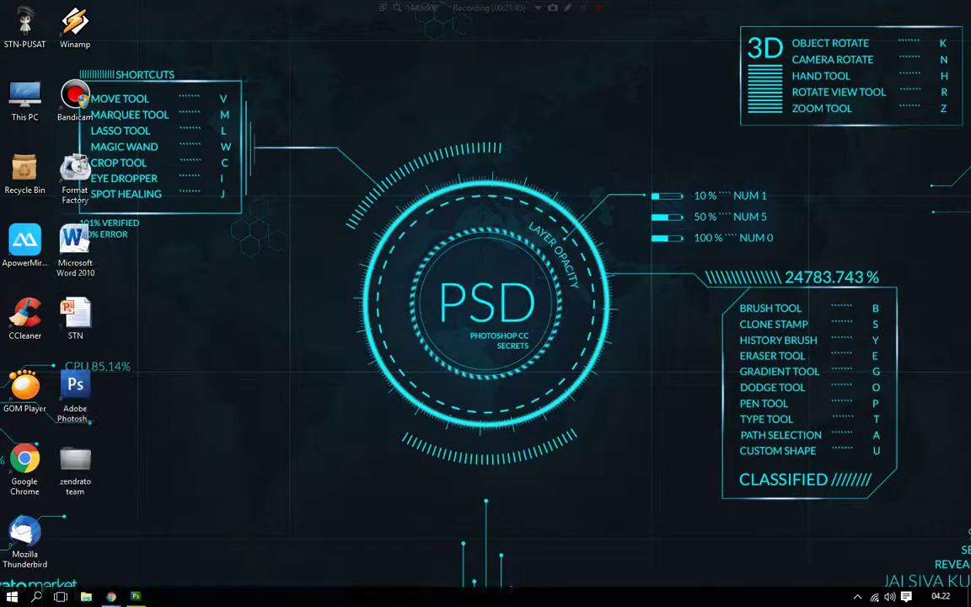
Open the WhatsApp Image from the zendrato team folder in Paint.
{"action": "double_click", "coordinate": [73, 481]}
{"action": "left_click", "coordinate": [444, 196]}
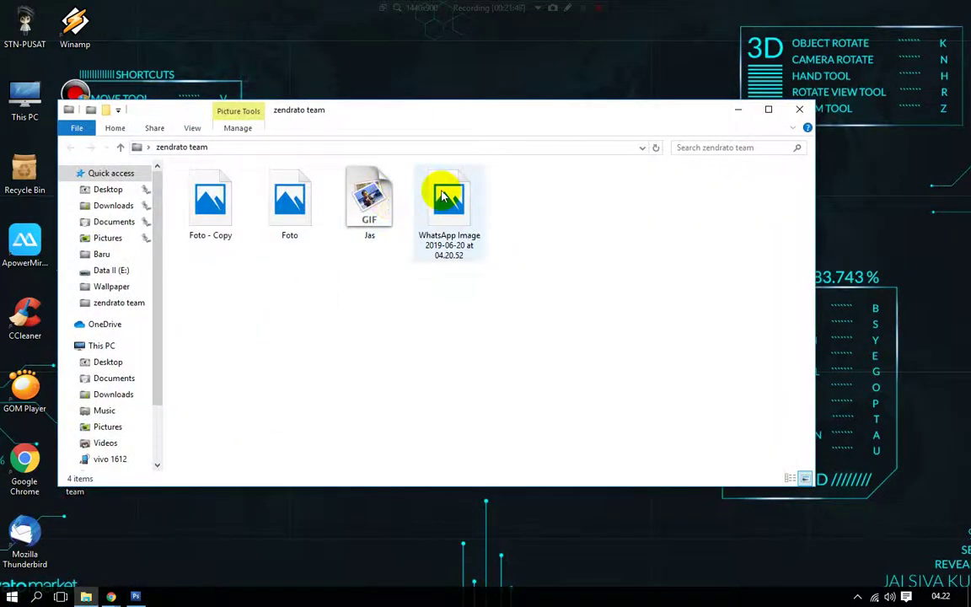
{"action": "right_click", "coordinate": [444, 196]}
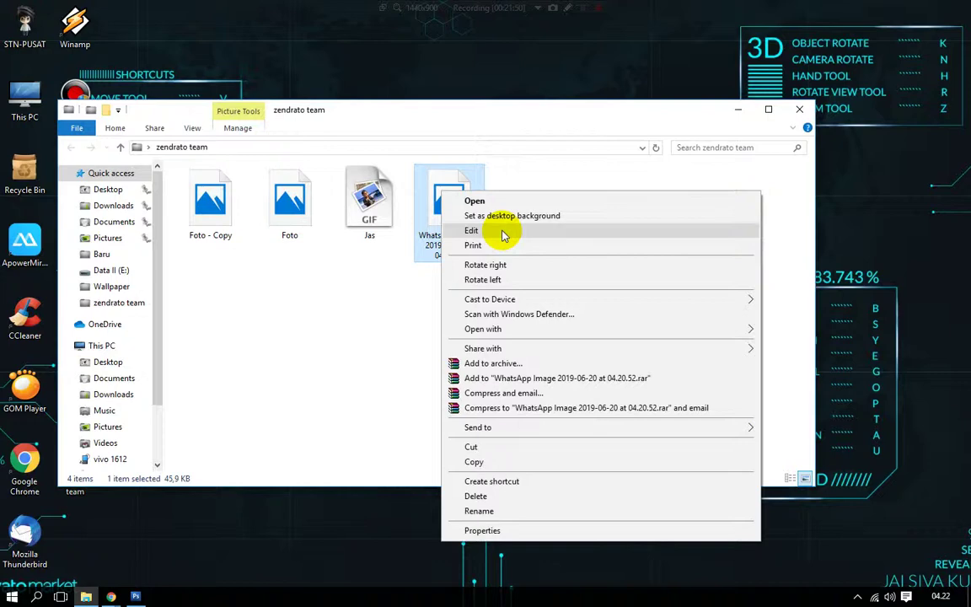
{"action": "mouse_move", "coordinate": [483, 328]}
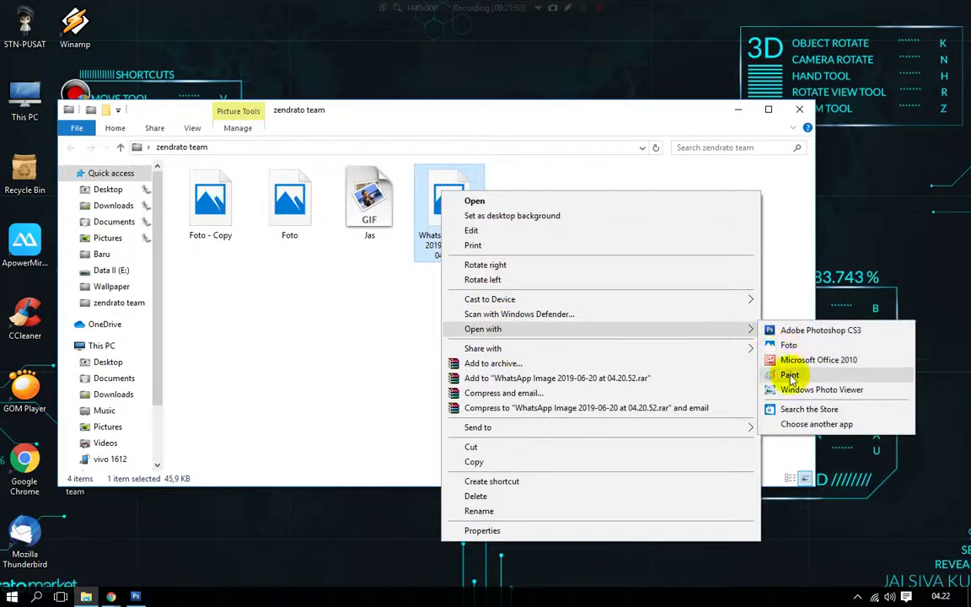
{"action": "left_click", "coordinate": [790, 376]}
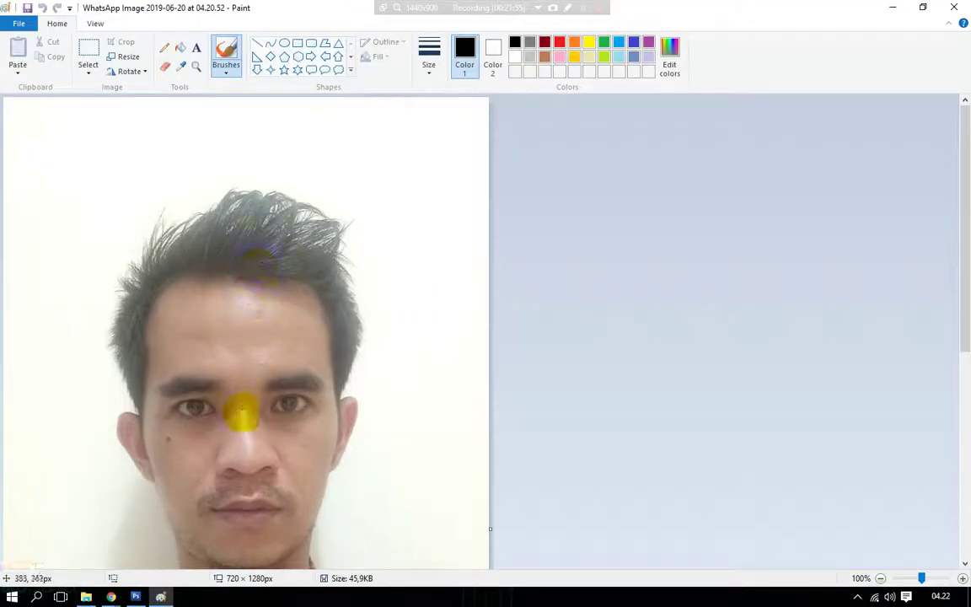
{"action": "scroll", "coordinate": [241, 421], "scroll_direction": "down", "scroll_amount": 5}
{"action": "scroll", "coordinate": [240, 436], "scroll_direction": "up", "scroll_amount": 5}
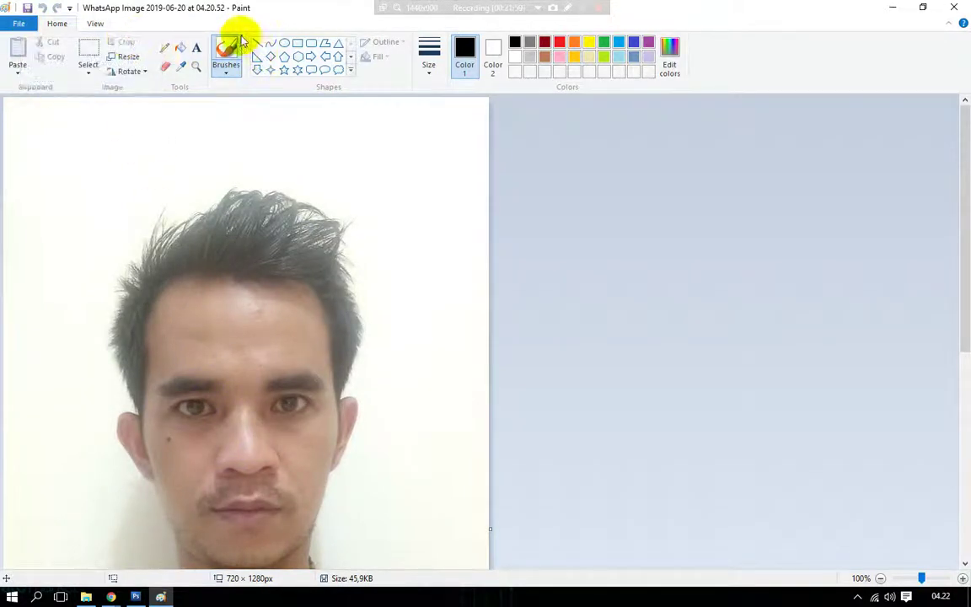
{"action": "left_click", "coordinate": [164, 48]}
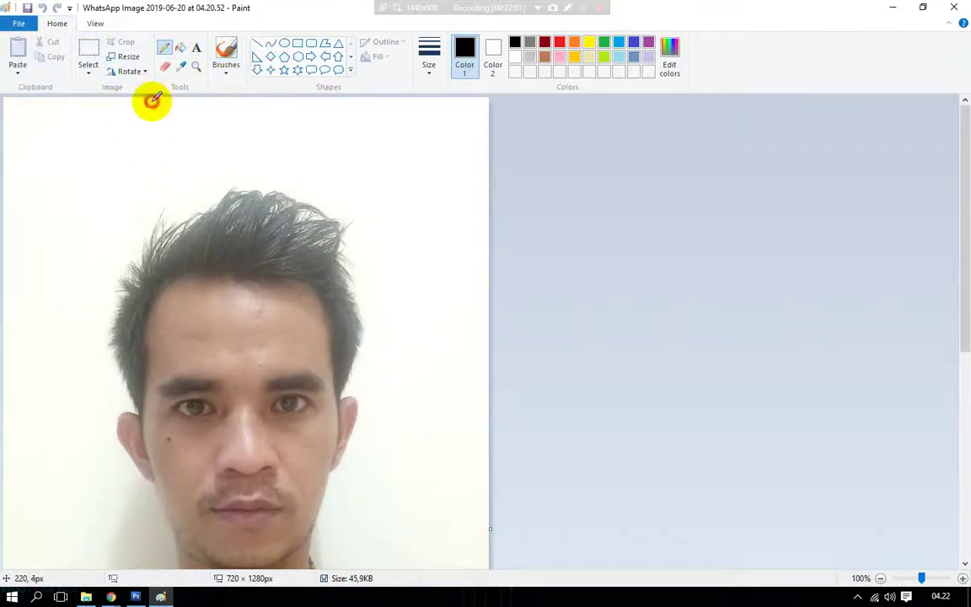
Save the picture to the Desktop as the JPEG 'satu'.
{"action": "left_click", "coordinate": [18, 24]}
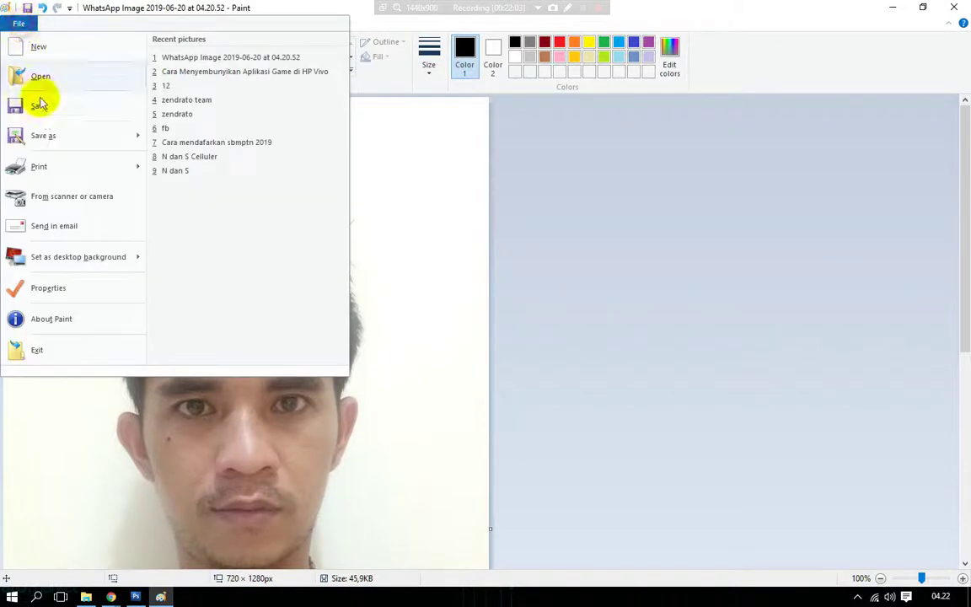
{"action": "left_click", "coordinate": [56, 134]}
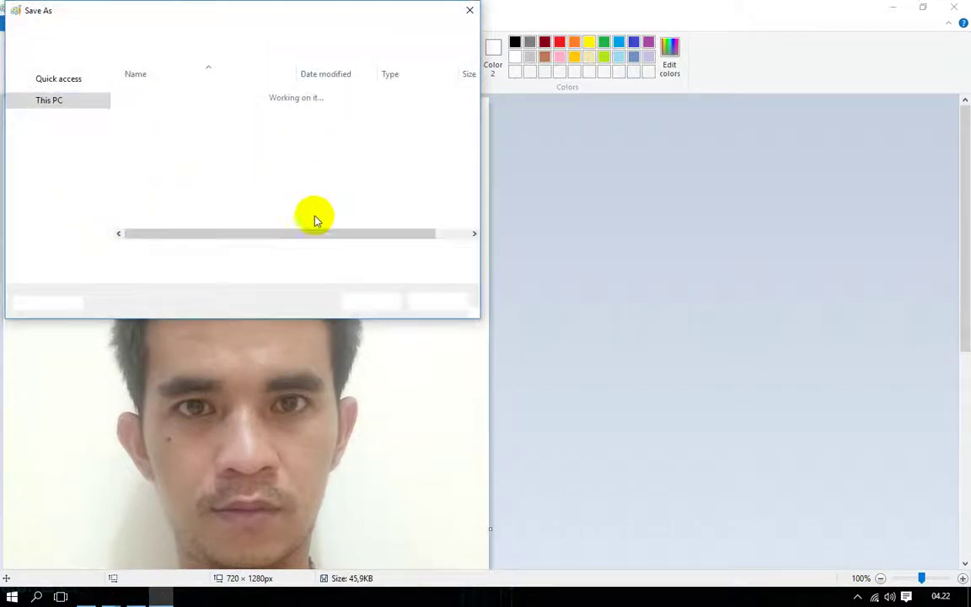
{"action": "left_click_drag", "start_coordinate": [244, 253], "coordinate": [63, 272]}
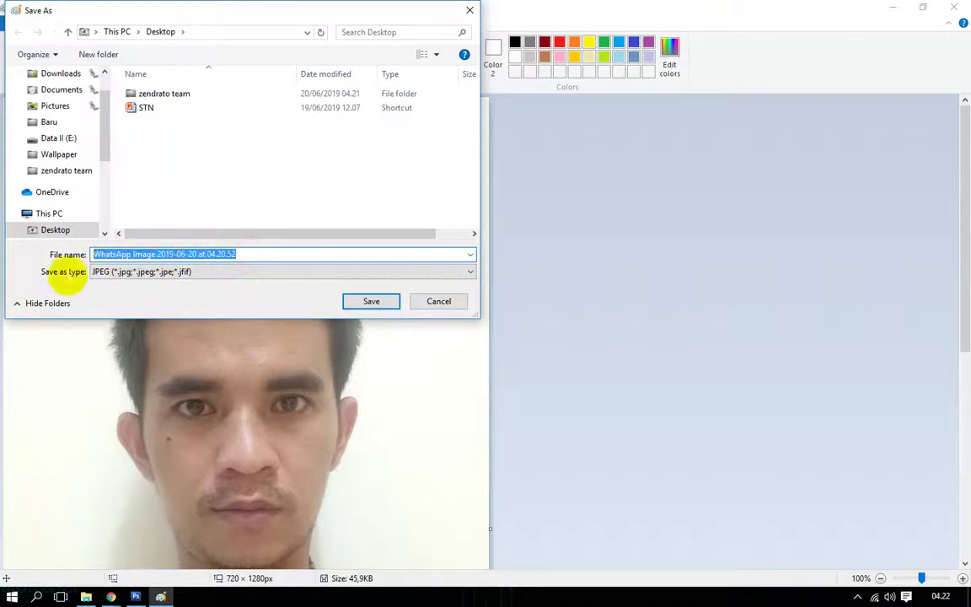
{"action": "type", "text": "satu"}
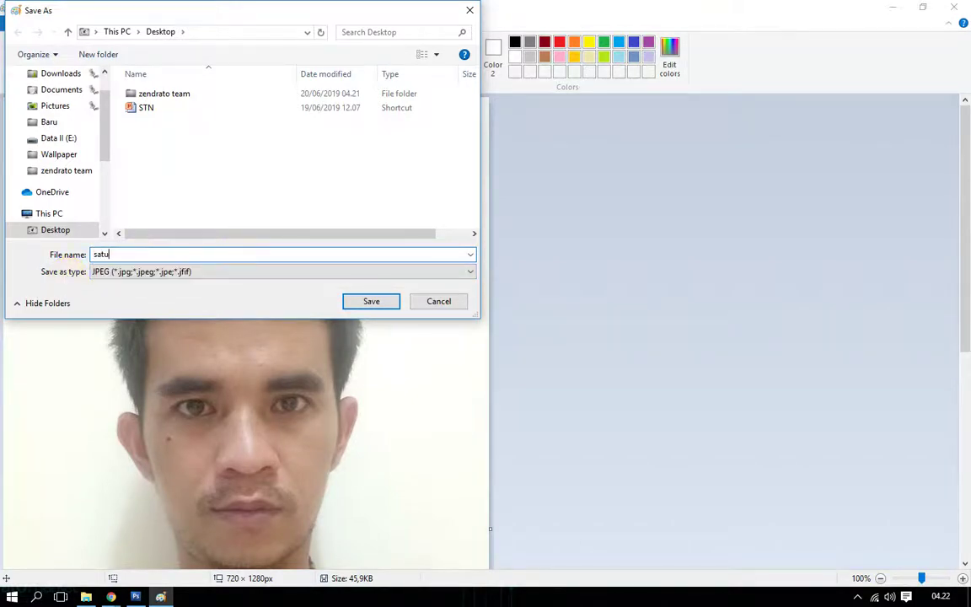
{"action": "key", "text": "Return"}
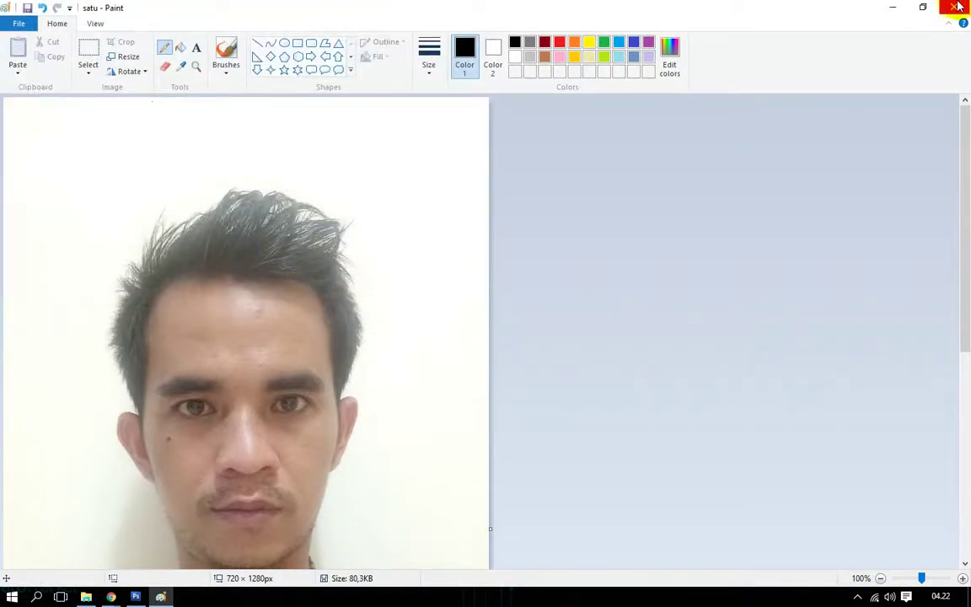
{"action": "left_click", "coordinate": [891, 7]}
Move satu.jpg from the desktop into the zendrato team folder.
{"action": "left_click", "coordinate": [357, 310]}
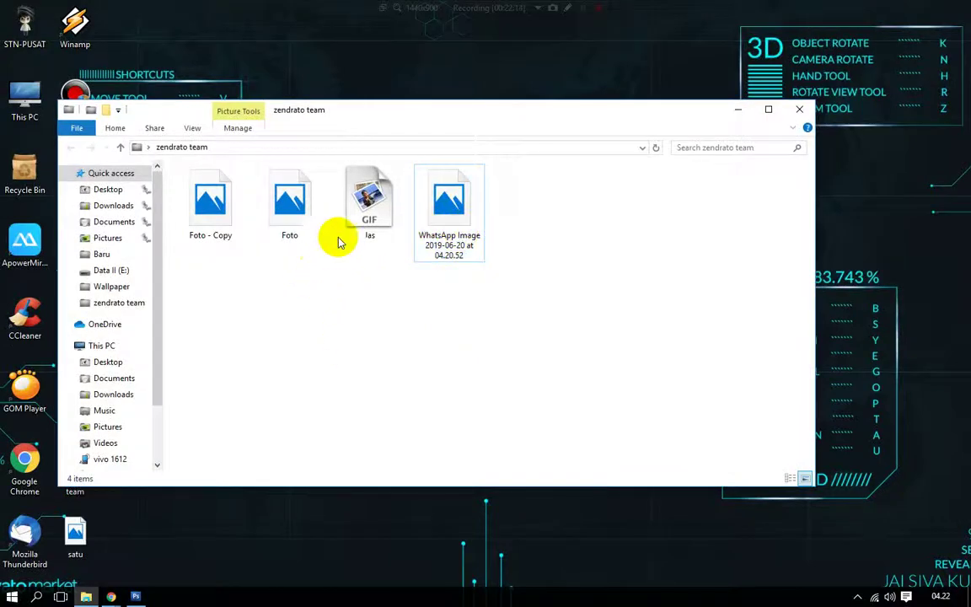
{"action": "left_click_drag", "start_coordinate": [318, 112], "coordinate": [462, 101]}
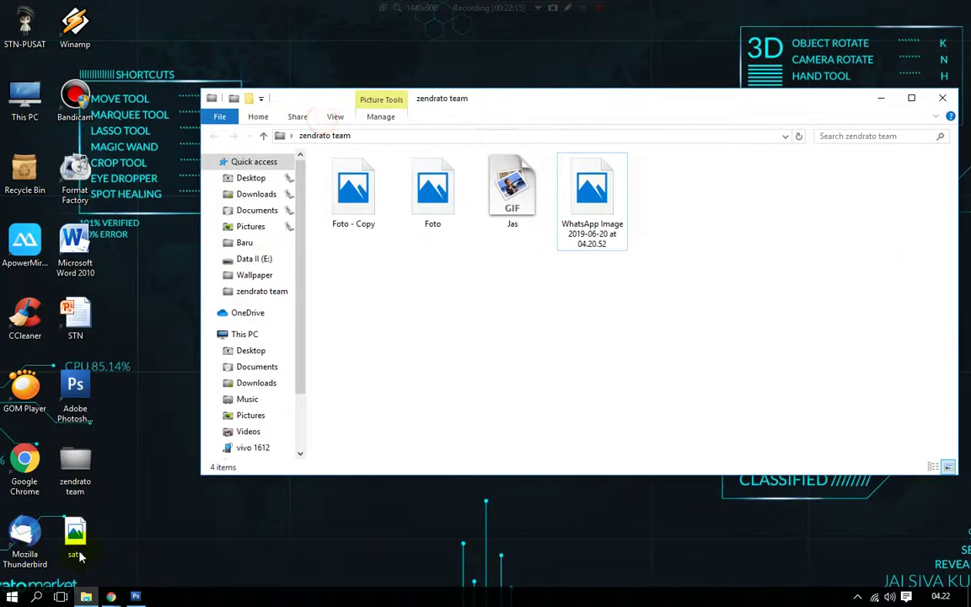
{"action": "left_click_drag", "start_coordinate": [75, 543], "coordinate": [548, 270]}
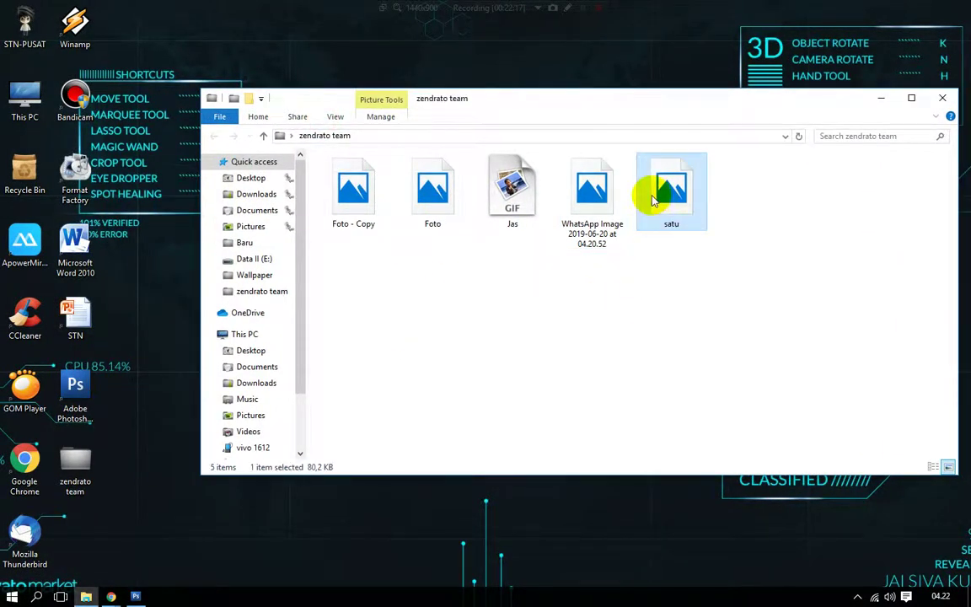
View the original WhatsApp image and satu.jpg side by side in Photos, snapped left and right.
{"action": "double_click", "coordinate": [601, 203]}
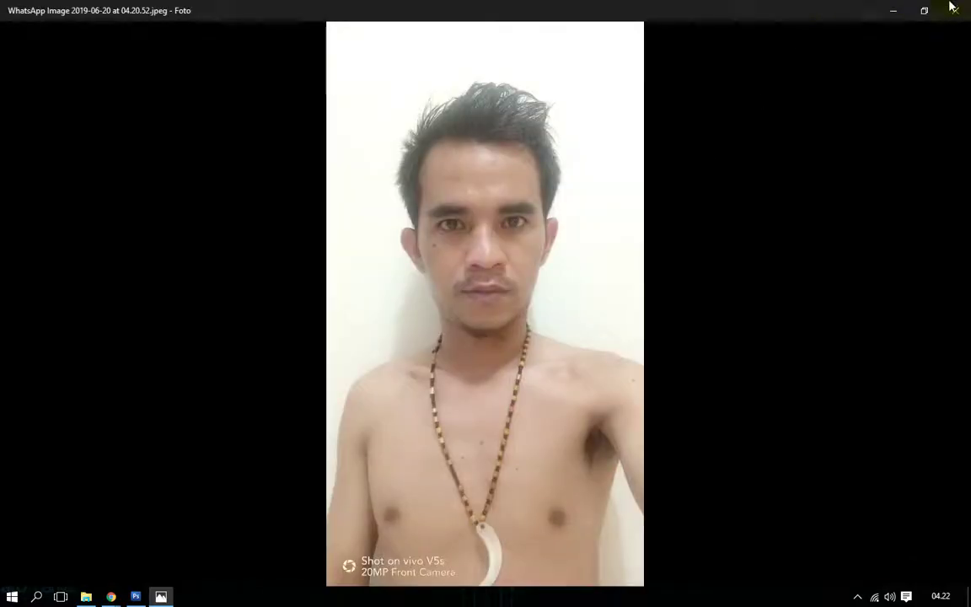
{"action": "key", "text": "super+Left"}
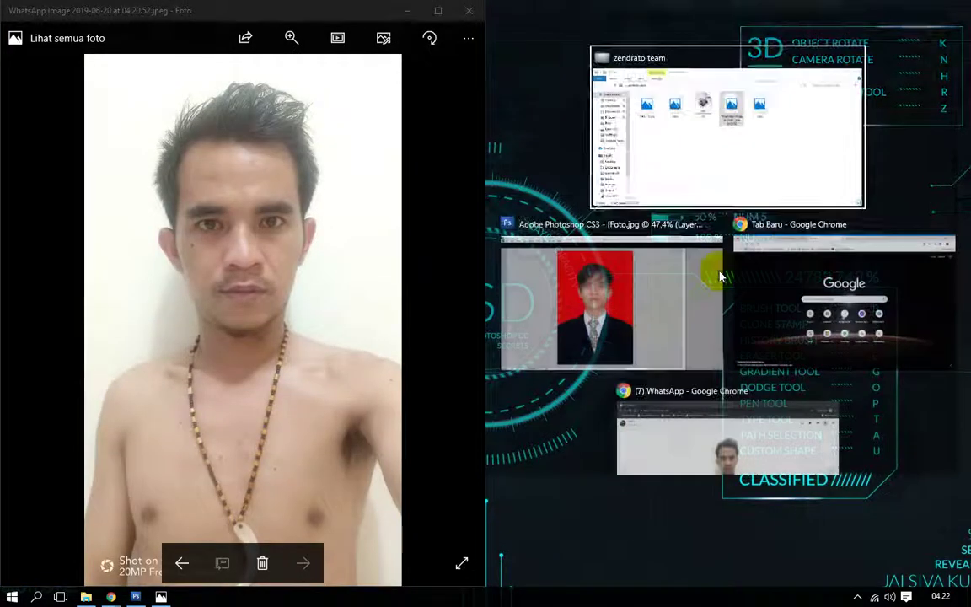
{"action": "left_click", "coordinate": [763, 150]}
{"action": "double_click", "coordinate": [928, 103]}
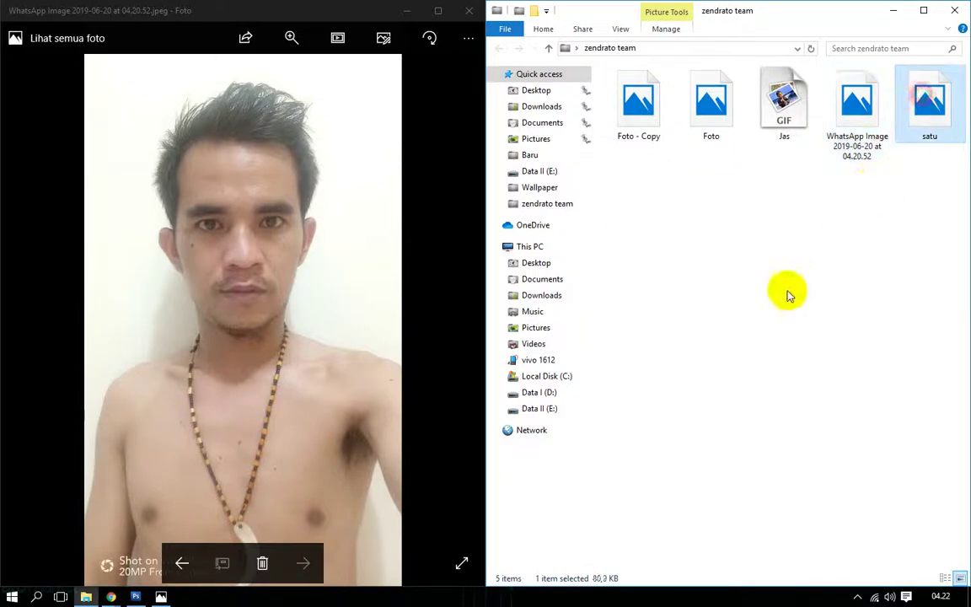
{"action": "key", "text": "super+Right"}
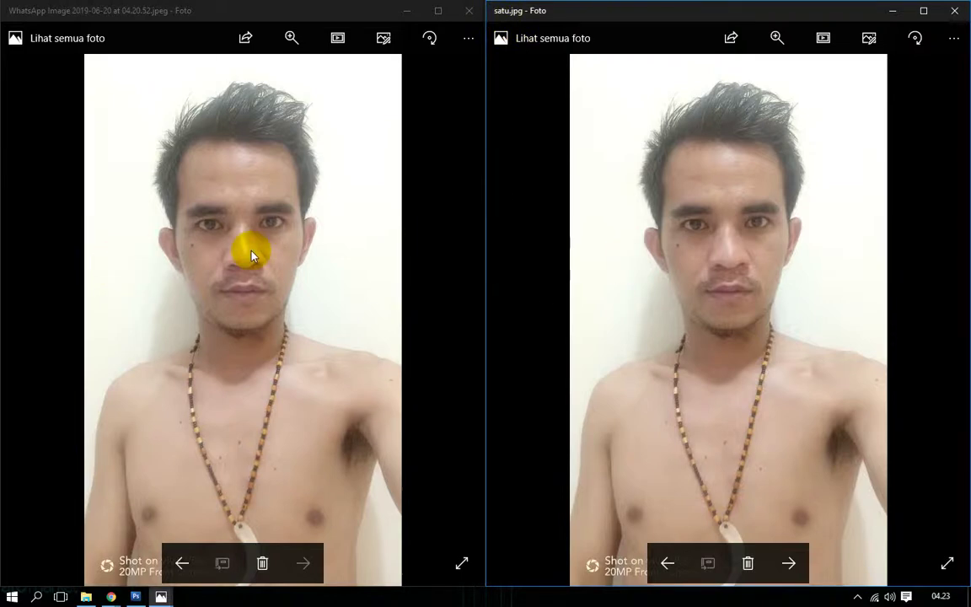
Close both photo viewers and the folder window, returning to Photoshop.
{"action": "left_click", "coordinate": [953, 10]}
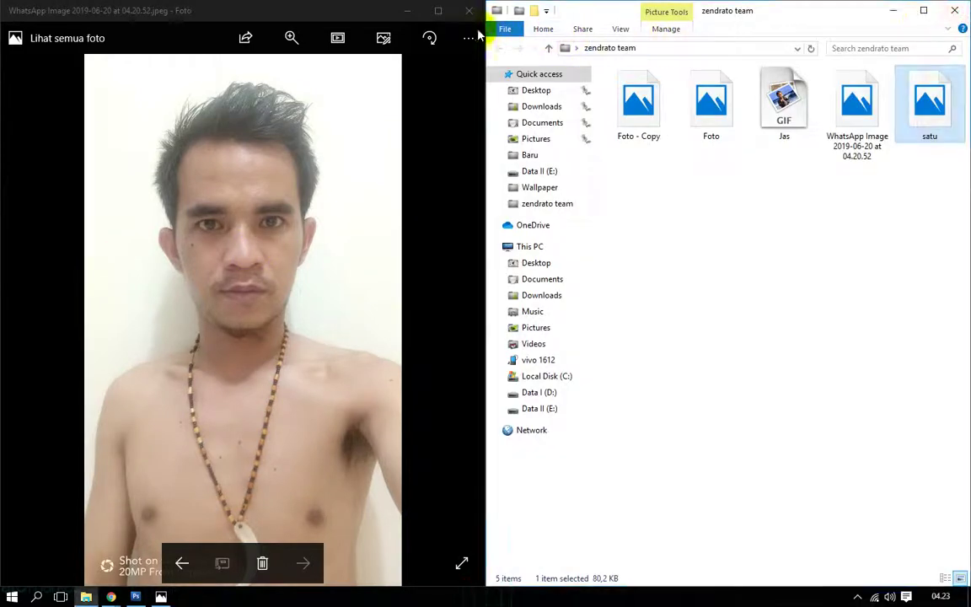
{"action": "key", "text": "alt+F4"}
{"action": "left_click", "coordinate": [955, 17]}
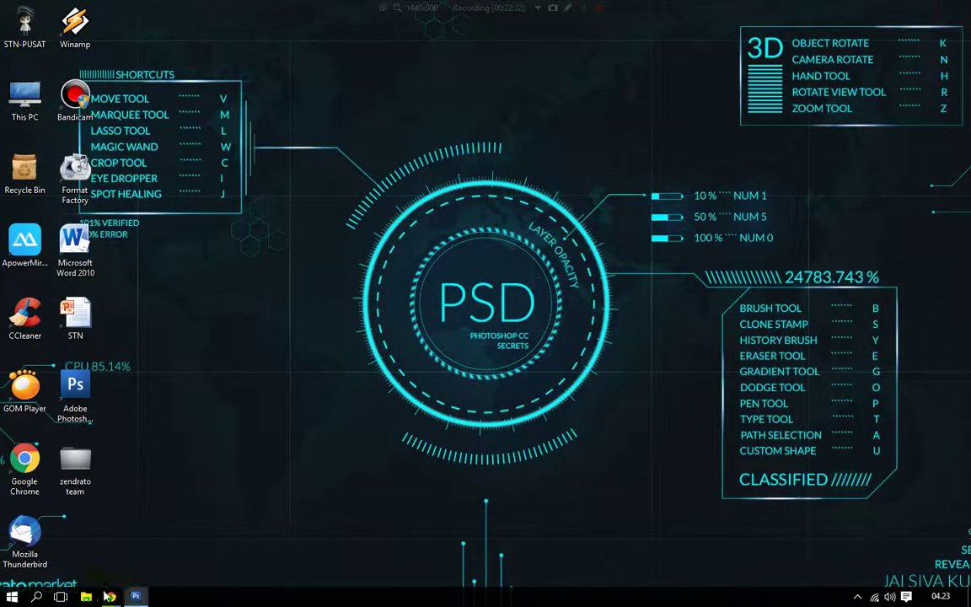
{"action": "left_click", "coordinate": [137, 596]}
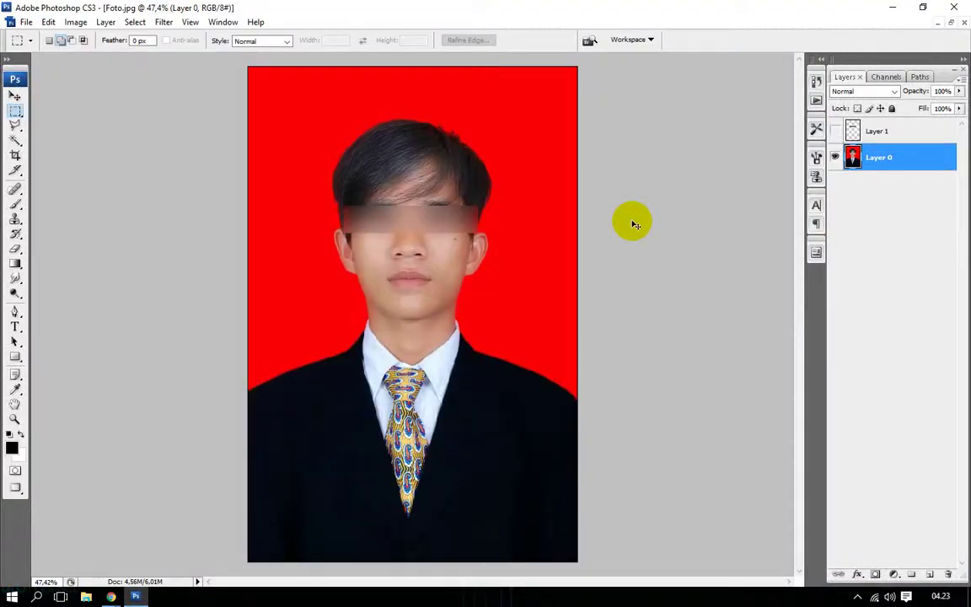
Open satu.jpg from the Open dialog as its own document, then switch back to Foto.jpg.
{"action": "double_click", "coordinate": [633, 224]}
{"action": "left_click", "coordinate": [325, 101]}
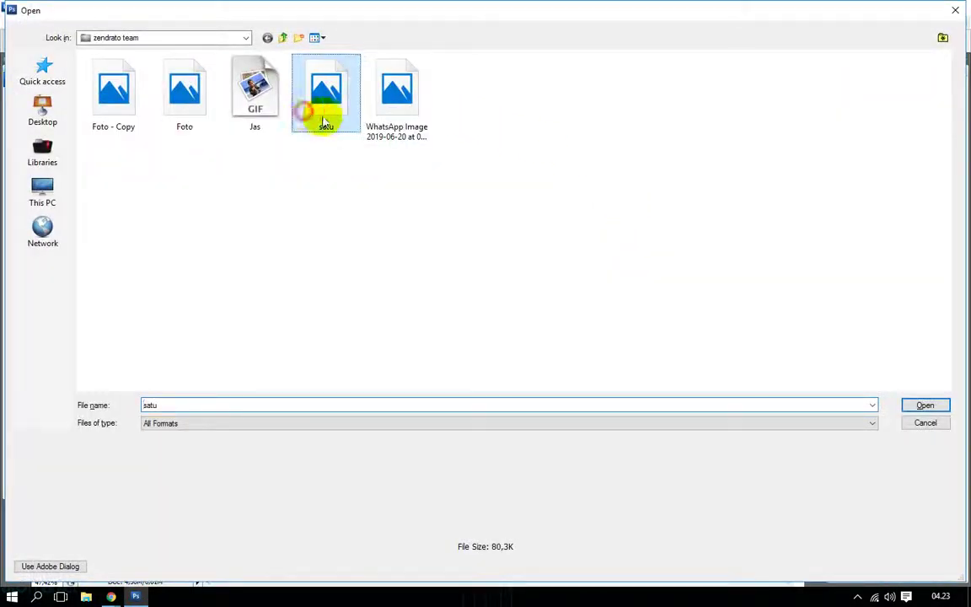
{"action": "left_click", "coordinate": [924, 405]}
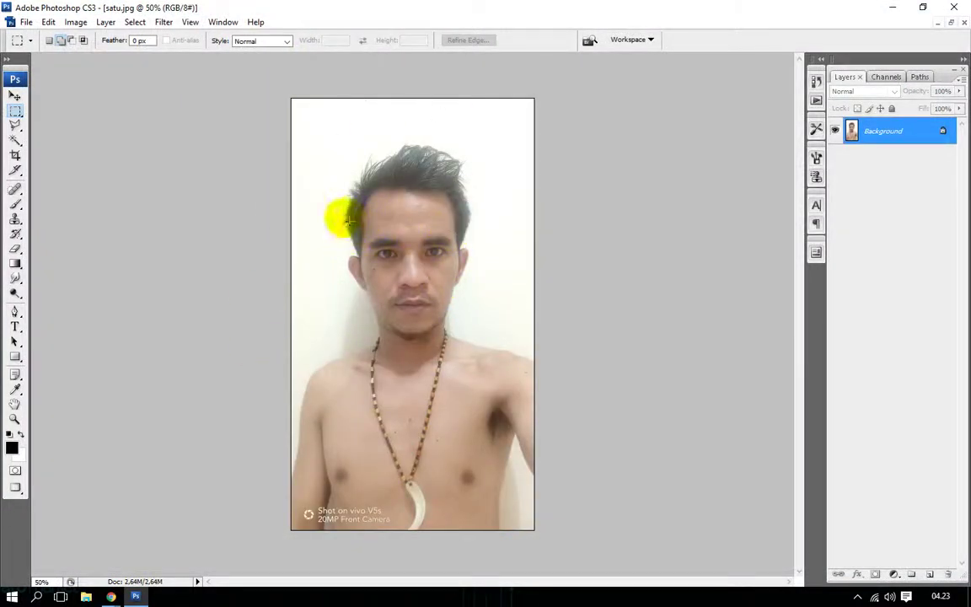
{"action": "key", "text": "ctrl+Tab"}
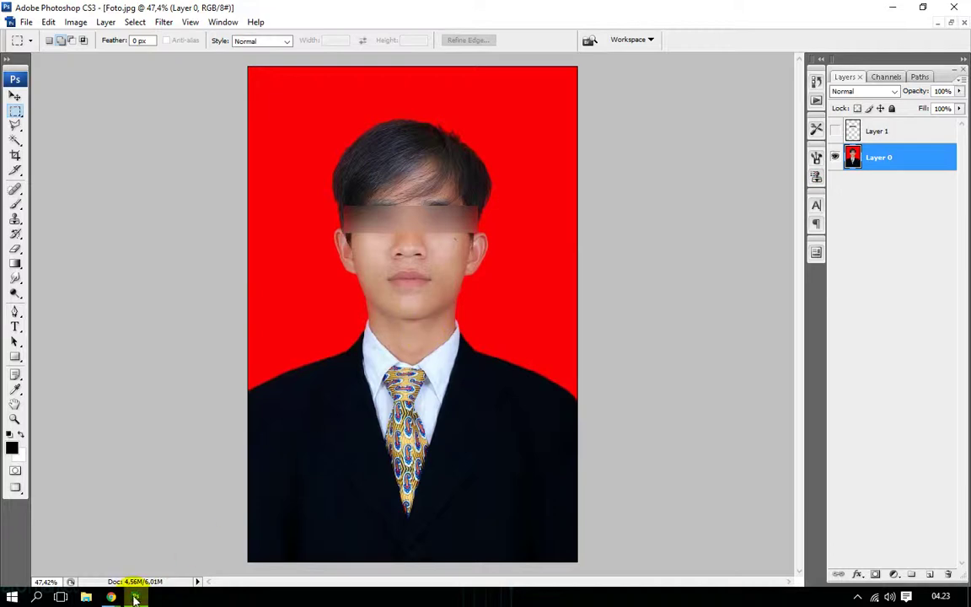
{"action": "left_click", "coordinate": [86, 597]}
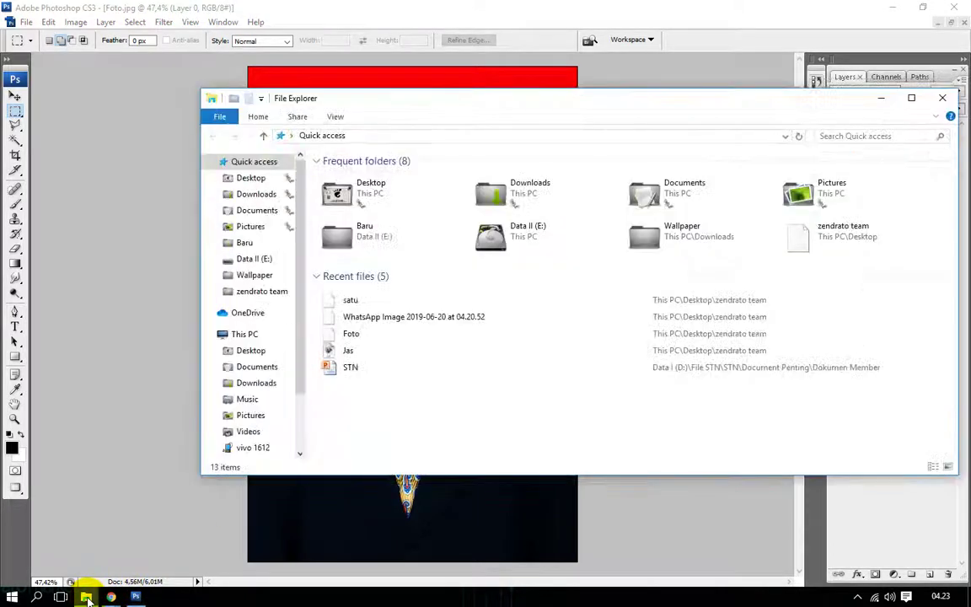
{"action": "left_click", "coordinate": [942, 97]}
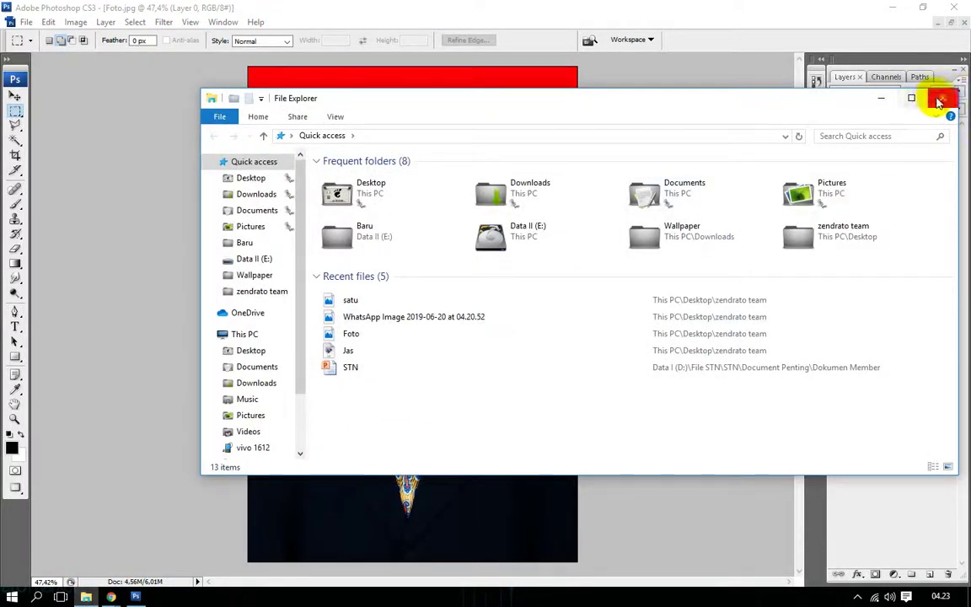
{"action": "left_click", "coordinate": [894, 7]}
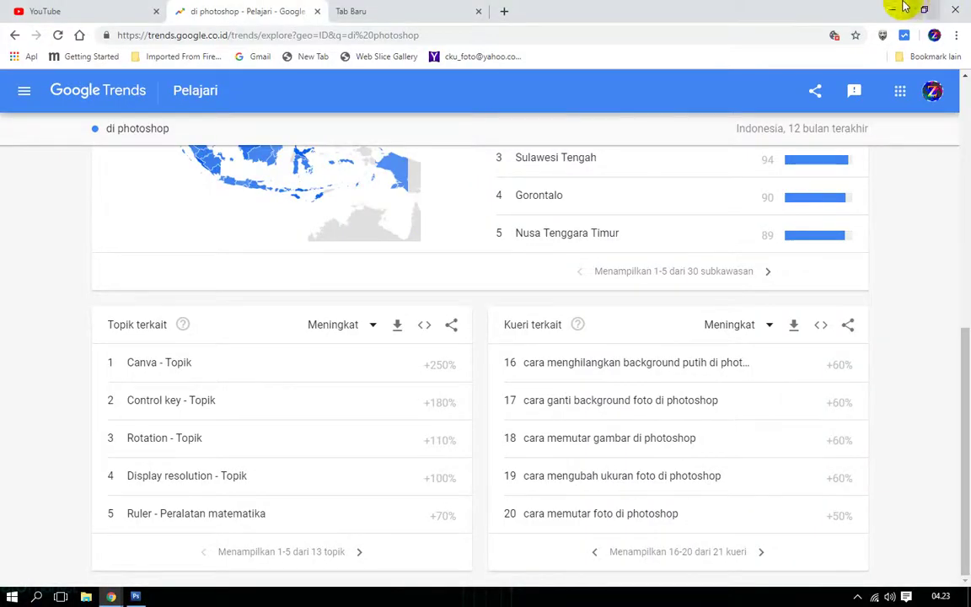
{"action": "left_click", "coordinate": [876, 9]}
{"action": "left_click", "coordinate": [891, 8]}
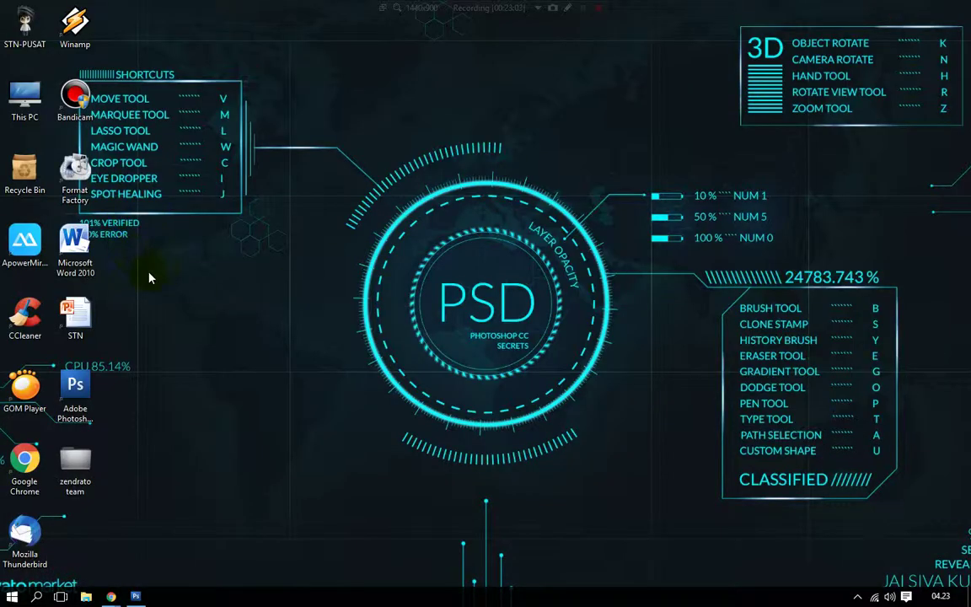
{"action": "right_click", "coordinate": [268, 273]}
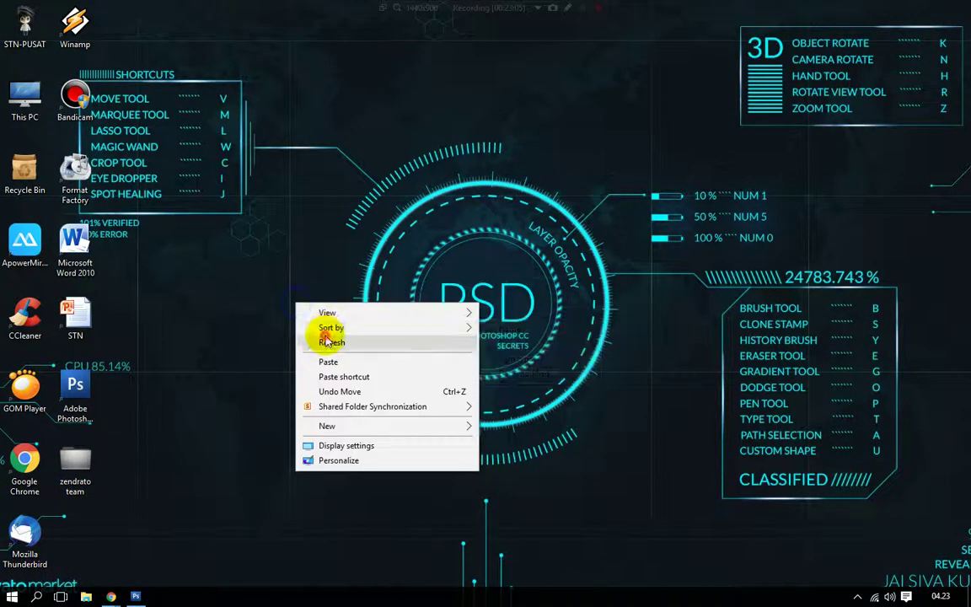
{"action": "left_click", "coordinate": [291, 307]}
{"action": "double_click", "coordinate": [82, 470]}
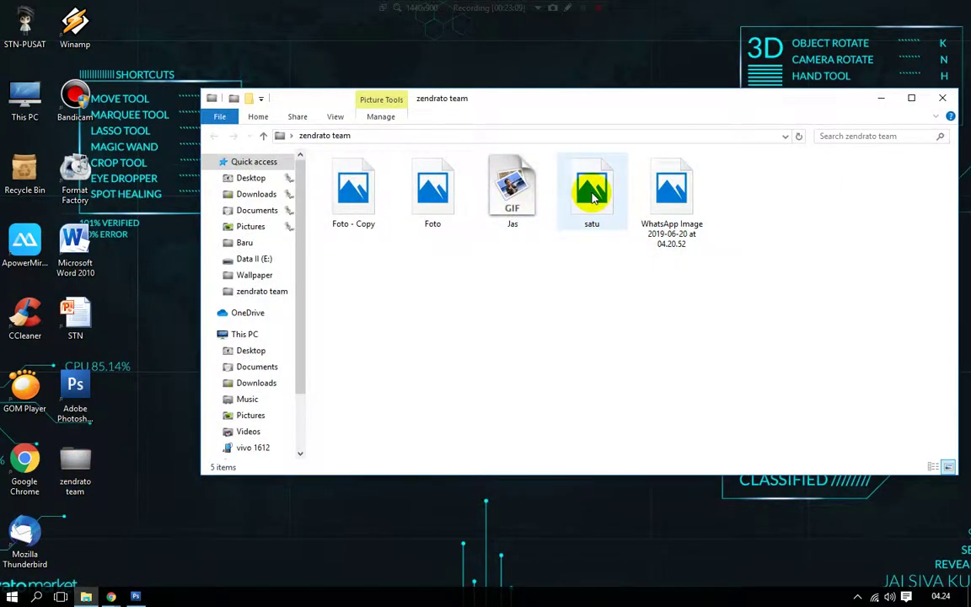
{"action": "right_click", "coordinate": [593, 196]}
{"action": "left_click", "coordinate": [615, 233]}
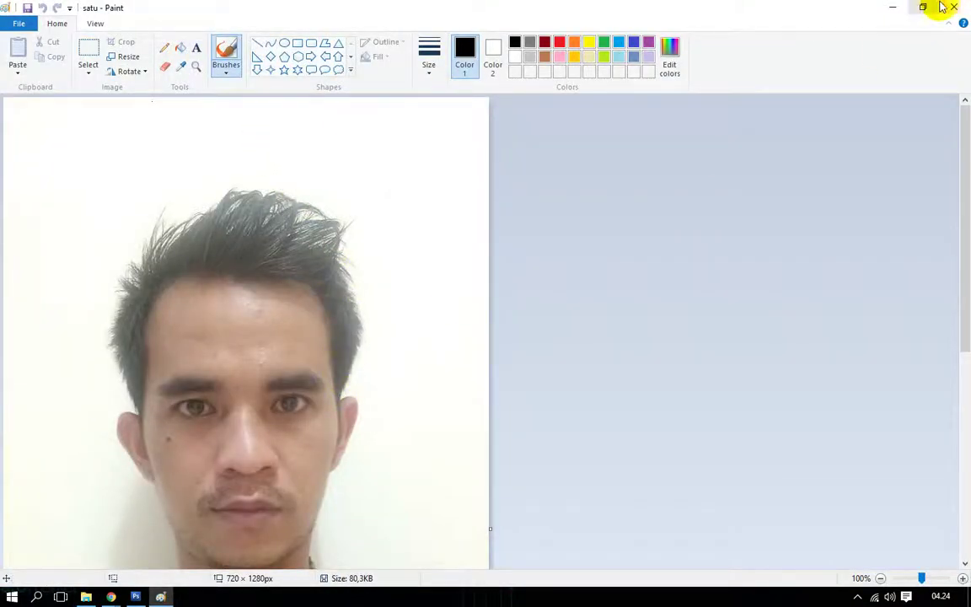
{"action": "left_click", "coordinate": [951, 7]}
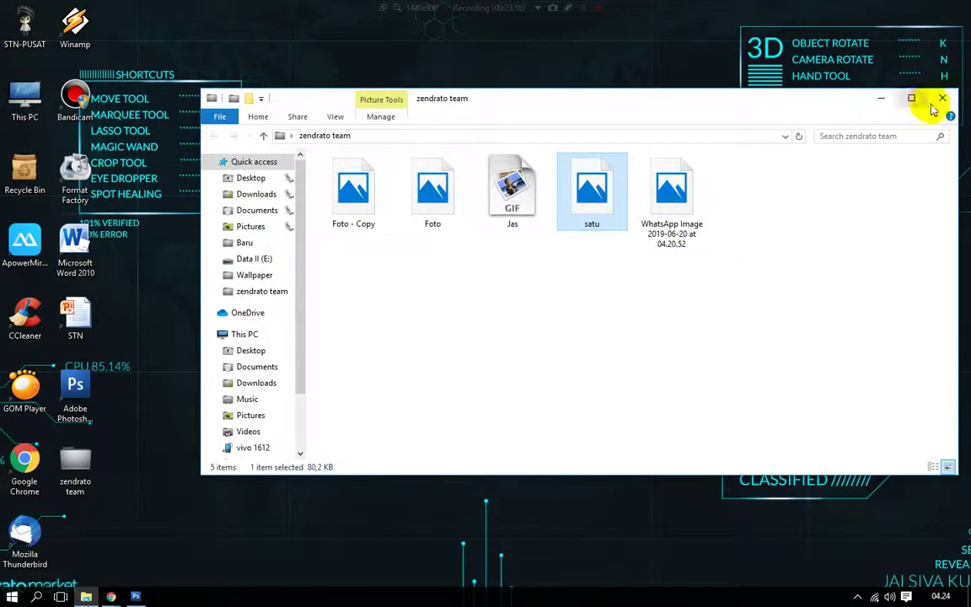
{"action": "left_click", "coordinate": [946, 100]}
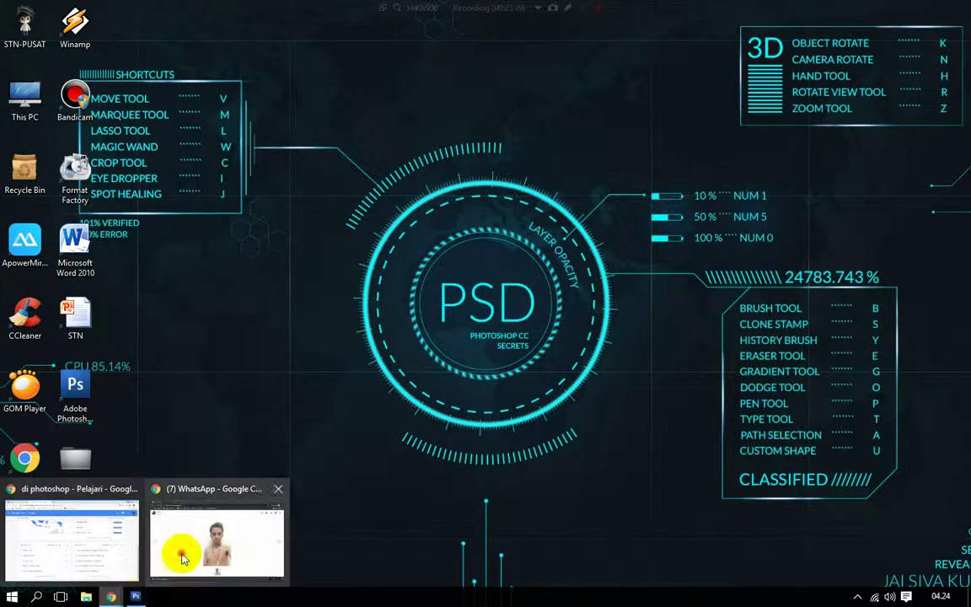
{"action": "left_click", "coordinate": [177, 539]}
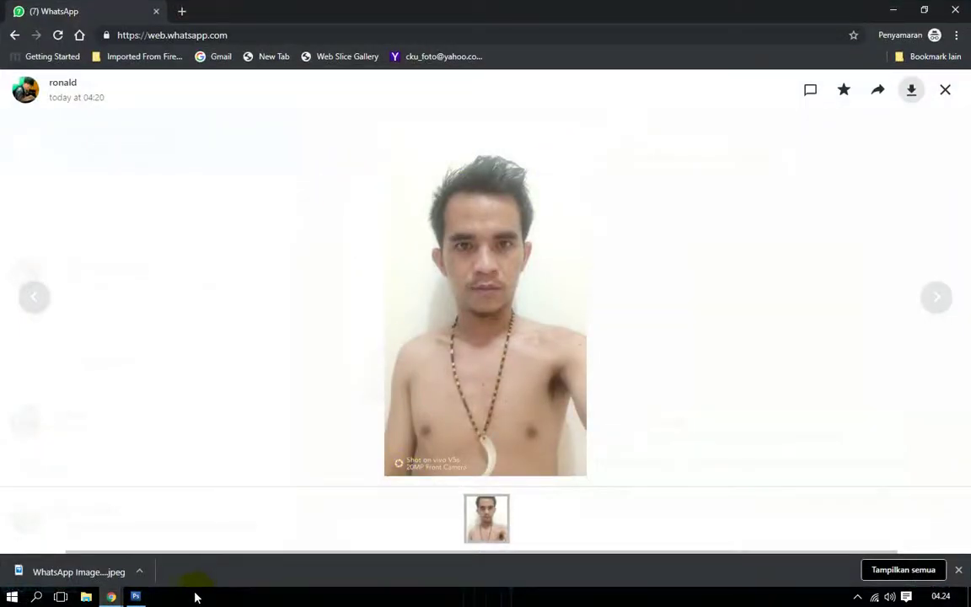
{"action": "left_click", "coordinate": [137, 597]}
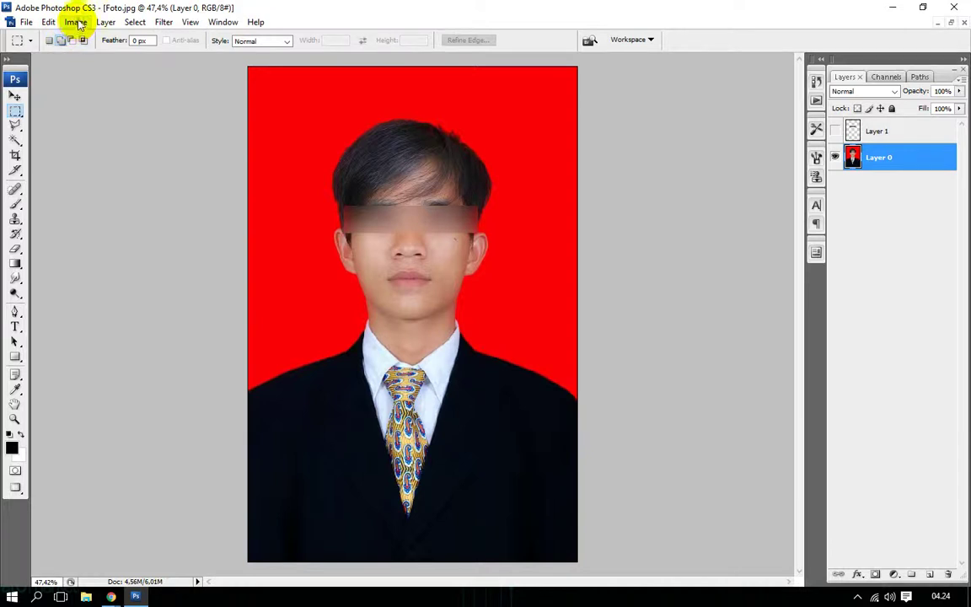
{"action": "left_click", "coordinate": [106, 23]}
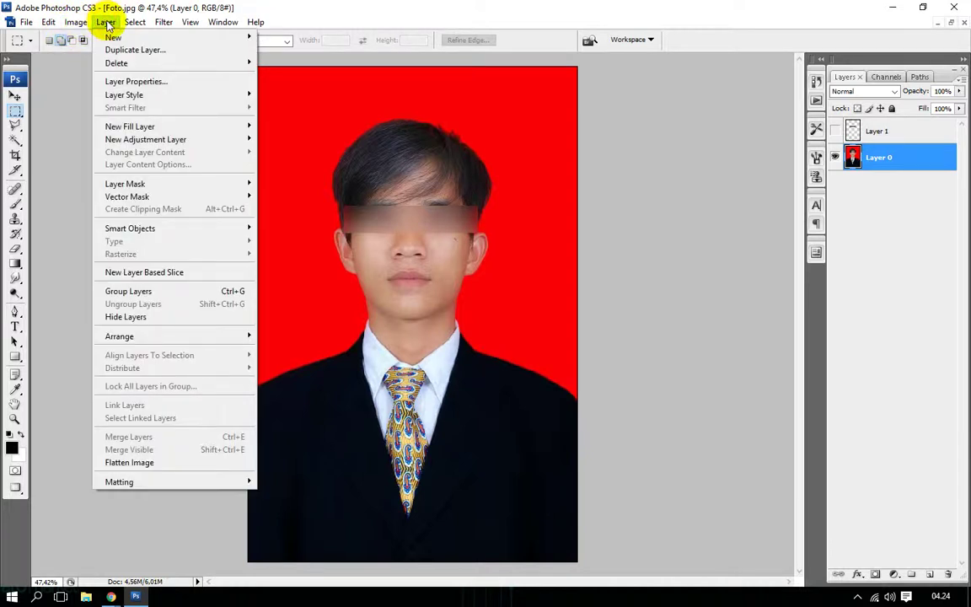
{"action": "mouse_move", "coordinate": [75, 21]}
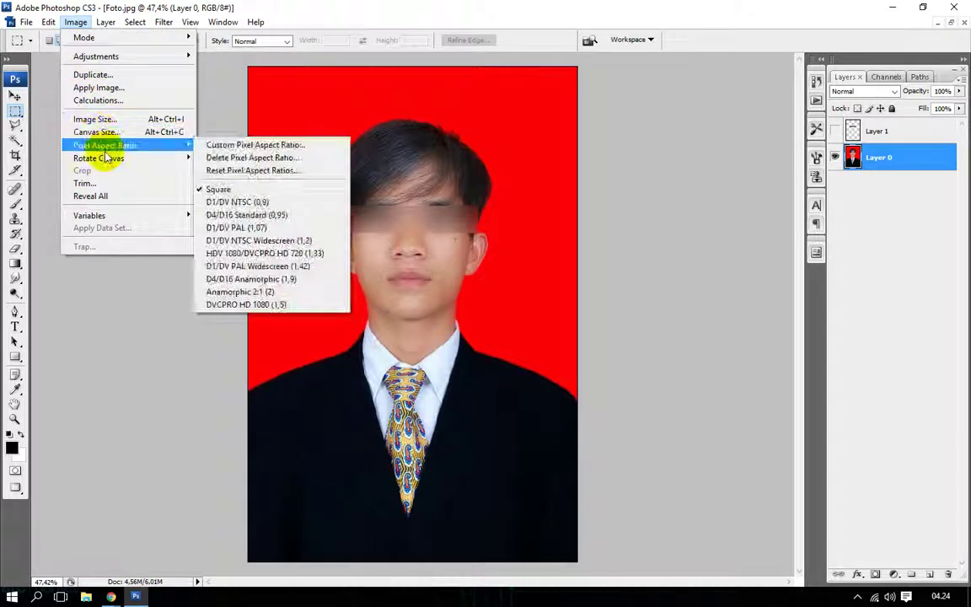
{"action": "mouse_move", "coordinate": [98, 158]}
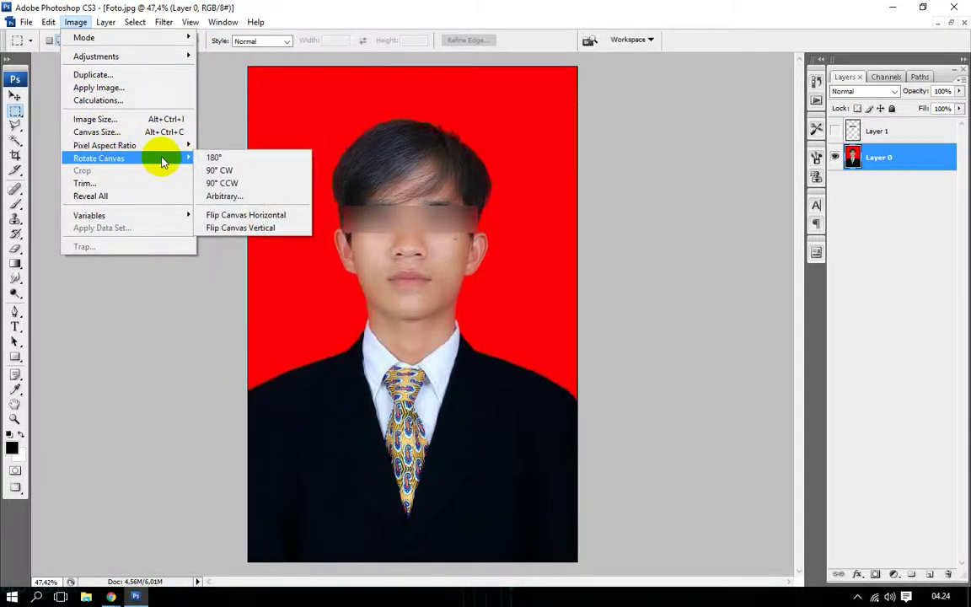
{"action": "left_click", "coordinate": [217, 159]}
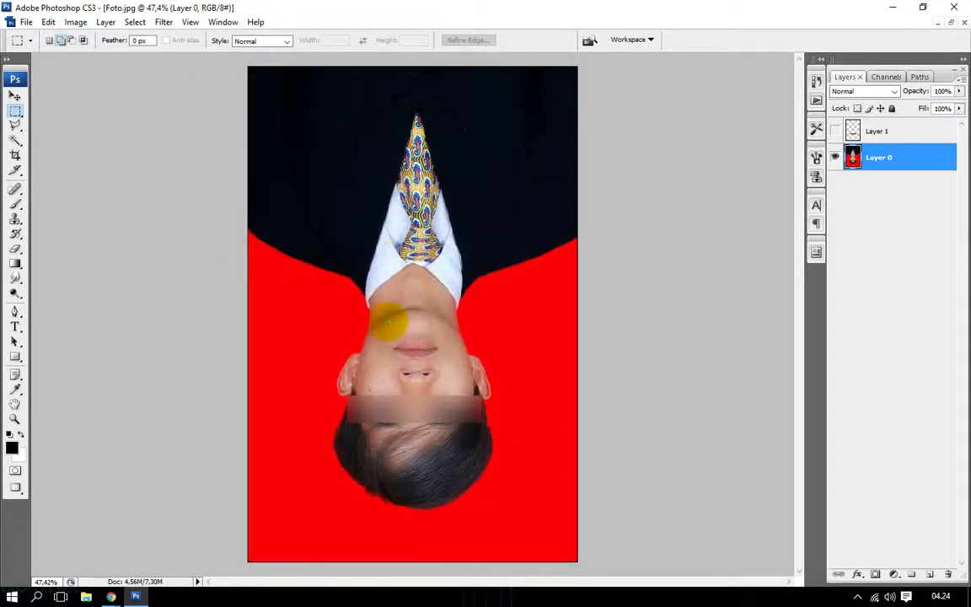
{"action": "left_click", "coordinate": [78, 23]}
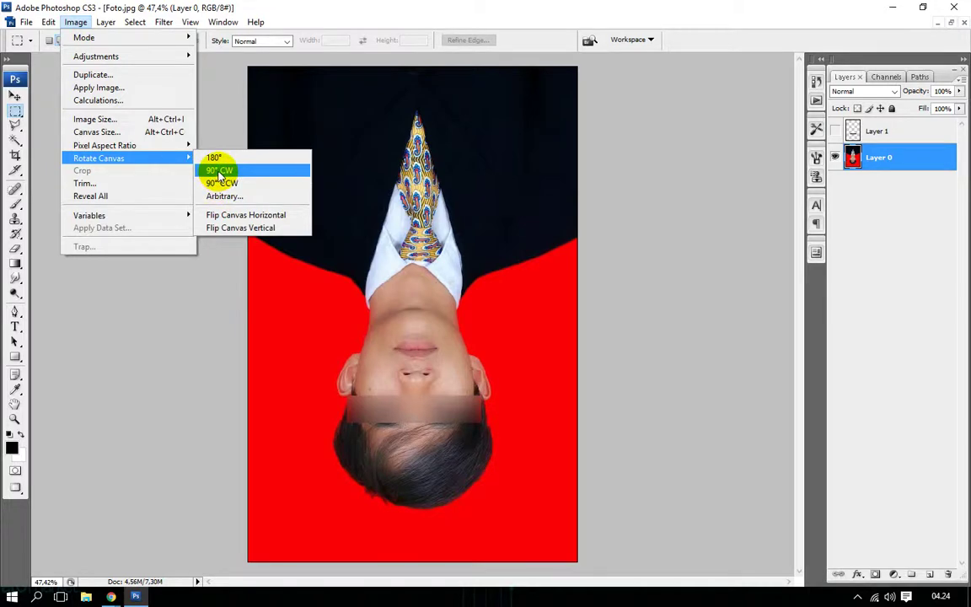
{"action": "mouse_move", "coordinate": [99, 158]}
{"action": "left_click", "coordinate": [219, 170]}
{"action": "left_click", "coordinate": [79, 23]}
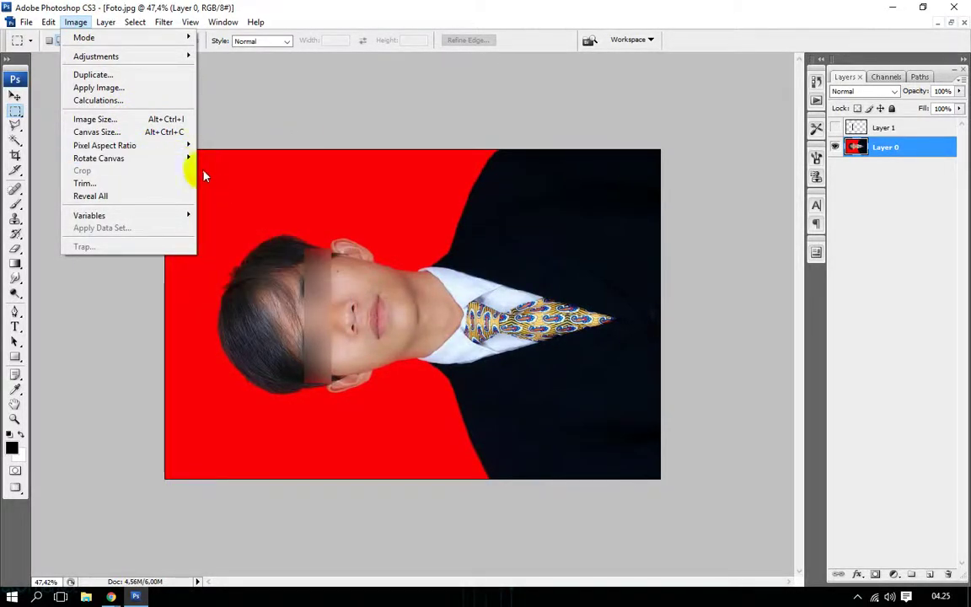
{"action": "left_click", "coordinate": [217, 171]}
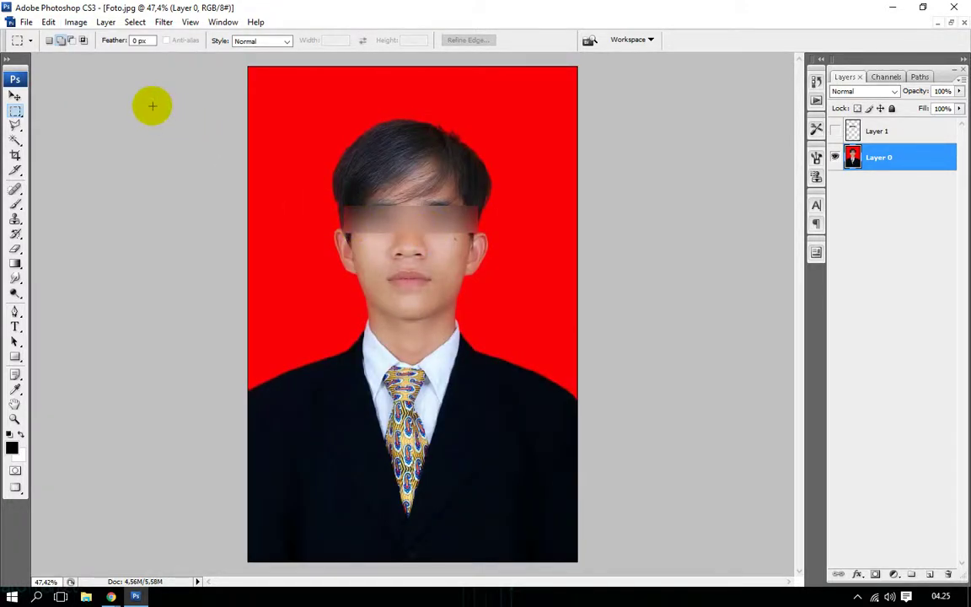
{"action": "left_click", "coordinate": [74, 23]}
{"action": "mouse_move", "coordinate": [99, 159]}
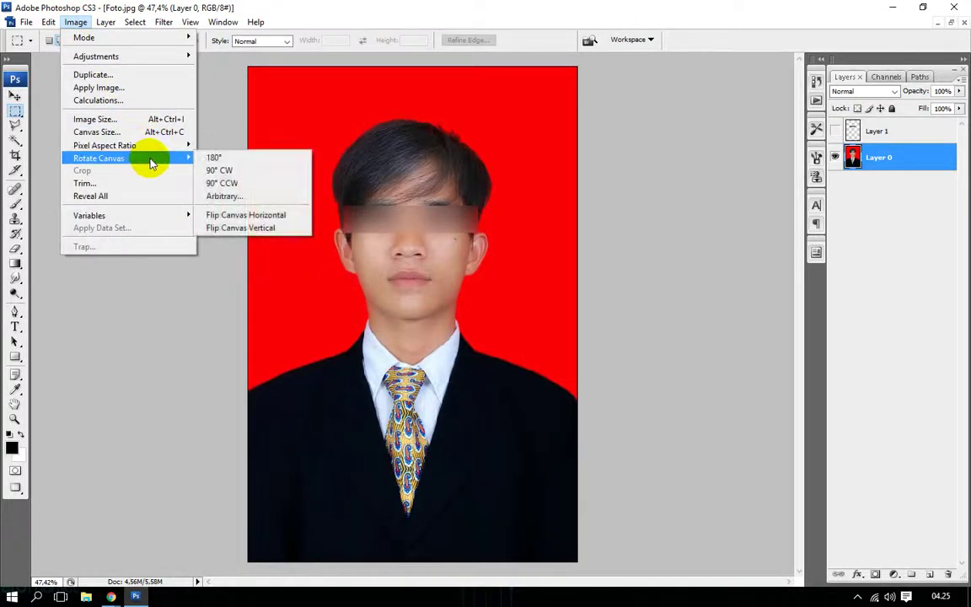
{"action": "left_click", "coordinate": [218, 184]}
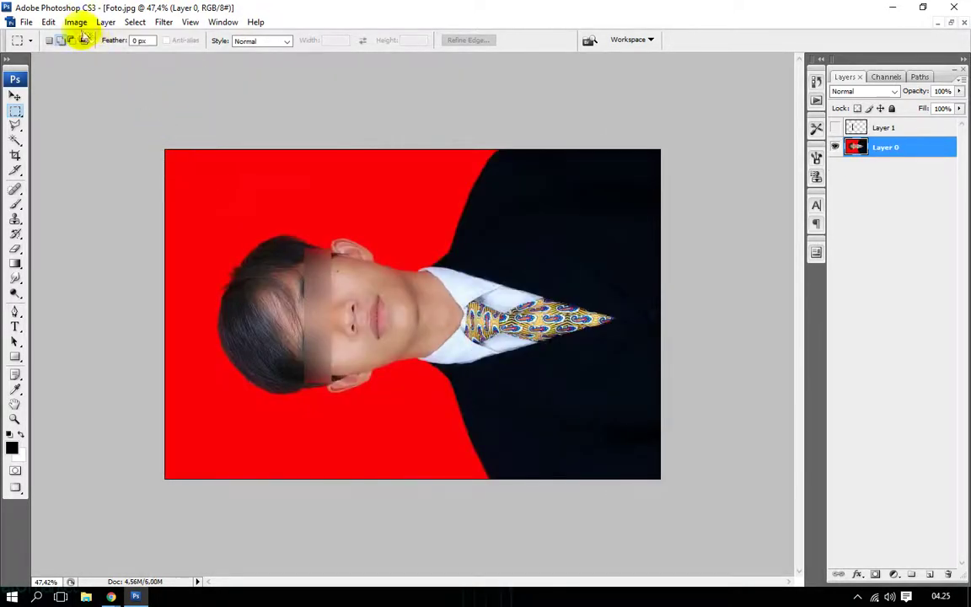
{"action": "left_click", "coordinate": [78, 23]}
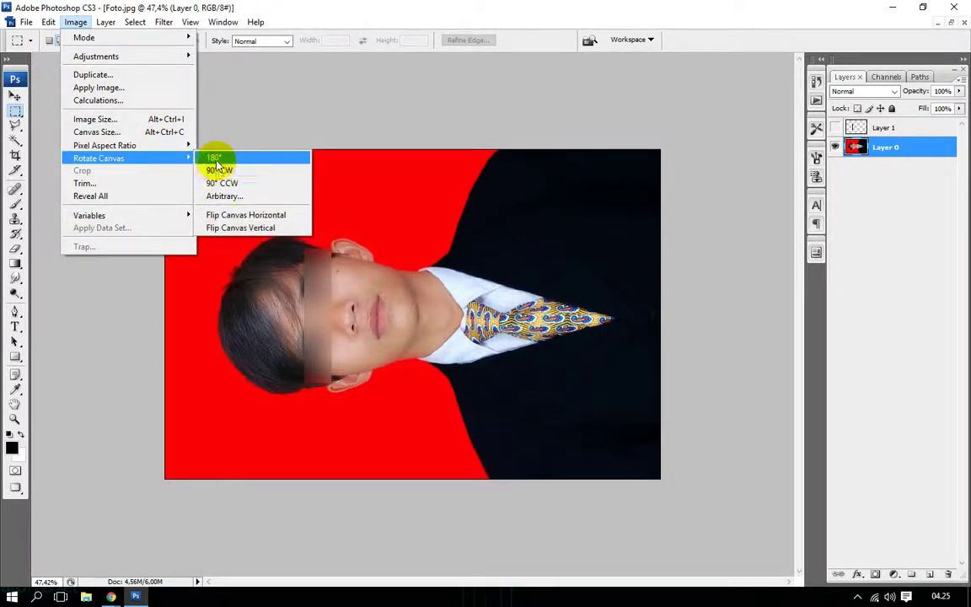
{"action": "left_click", "coordinate": [215, 169]}
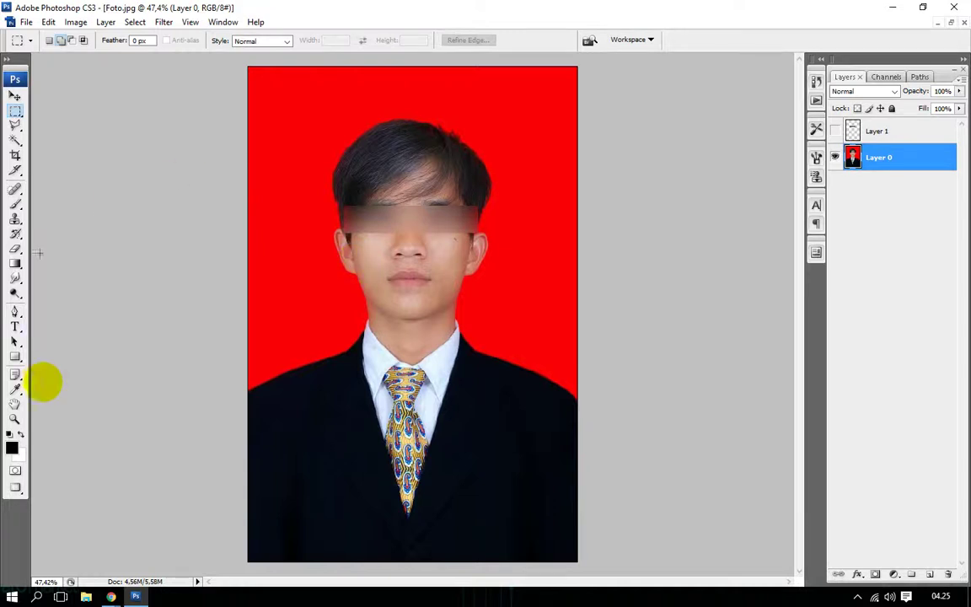
{"action": "left_click", "coordinate": [107, 596]}
{"action": "mouse_move", "coordinate": [110, 597]}
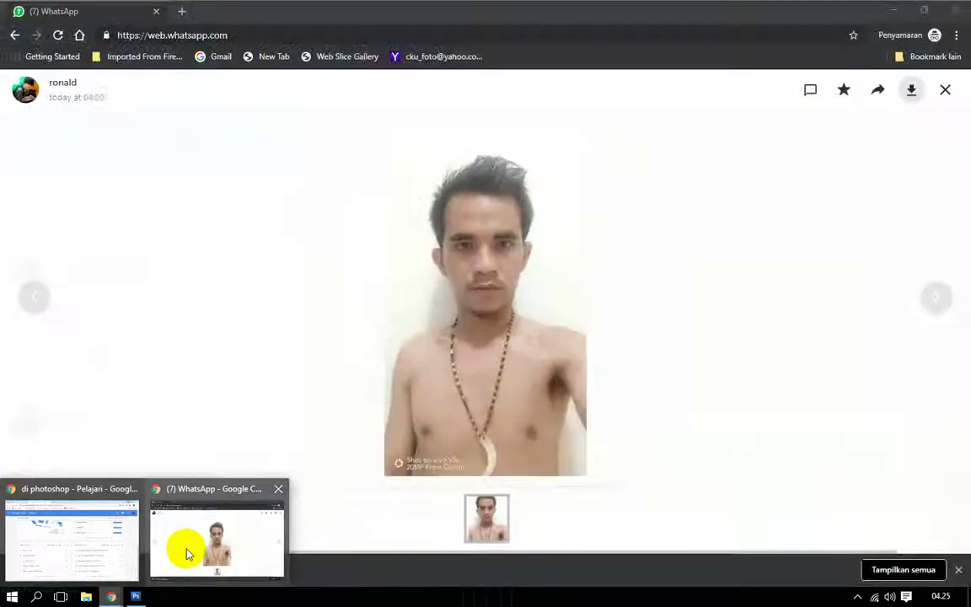
Load google.com in a new incognito tab of the browser window.
{"action": "left_click", "coordinate": [187, 554]}
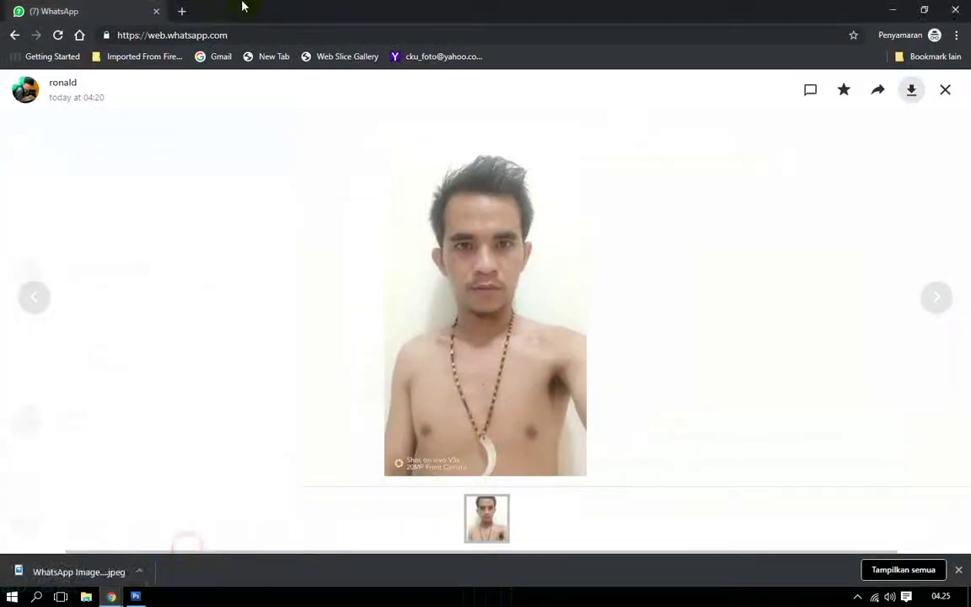
{"action": "left_click", "coordinate": [182, 11]}
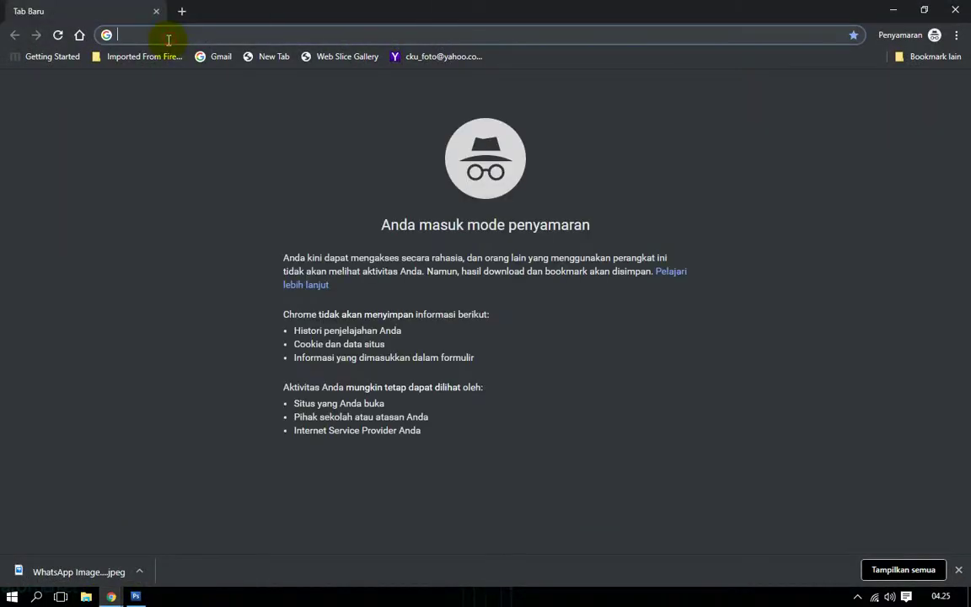
{"action": "type", "text": "google.com"}
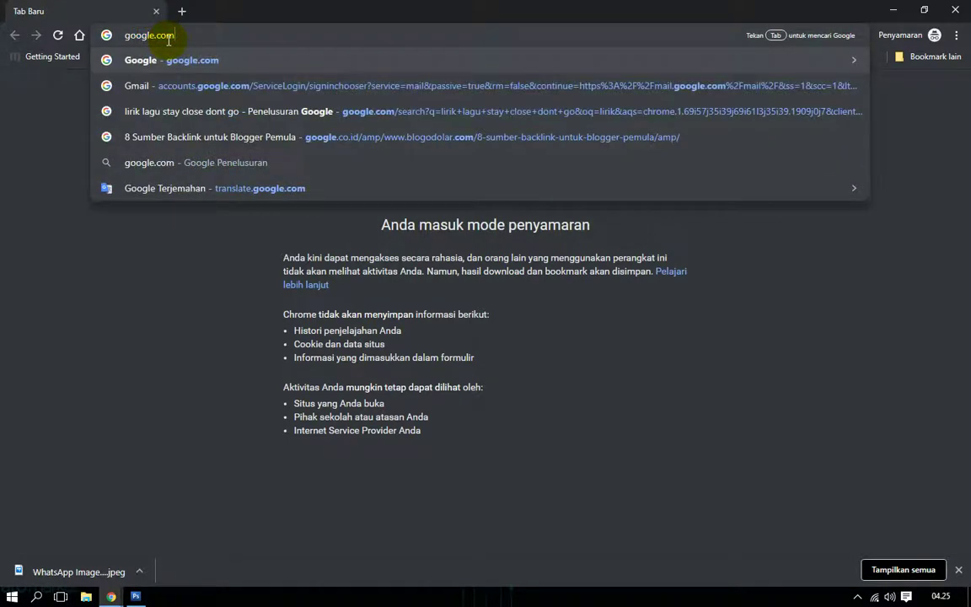
{"action": "key", "text": "Return"}
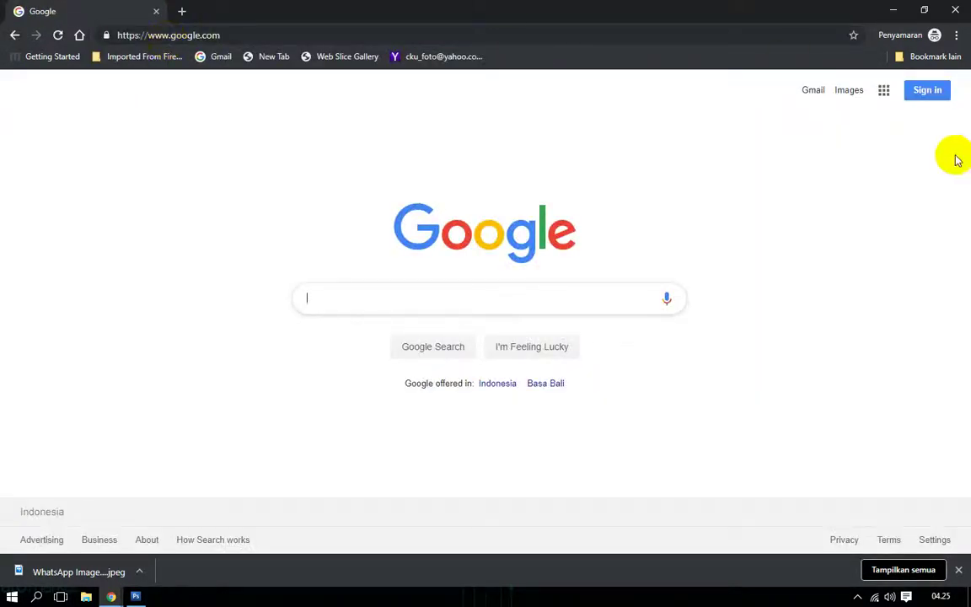
Visit the Gmail page, then go back to google.com through the address bar.
{"action": "left_click", "coordinate": [799, 90]}
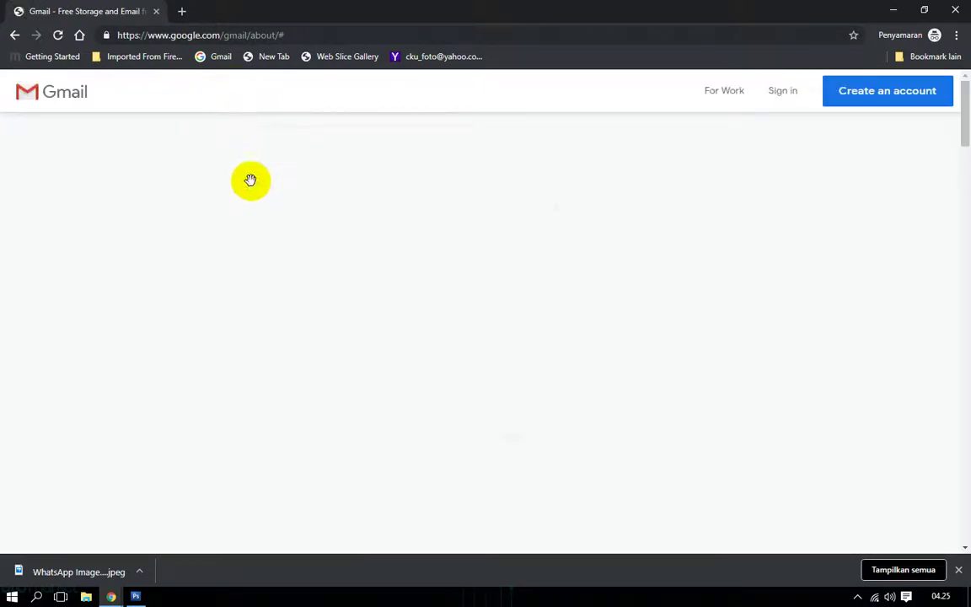
{"action": "left_click", "coordinate": [329, 34]}
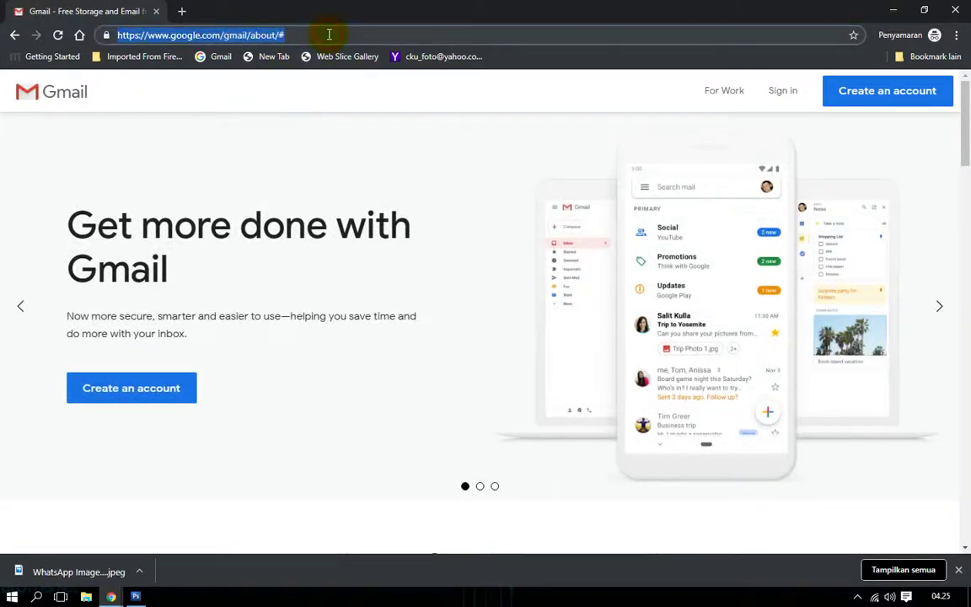
{"action": "key", "text": "ctrl+a"}
{"action": "type", "text": "google.com"}
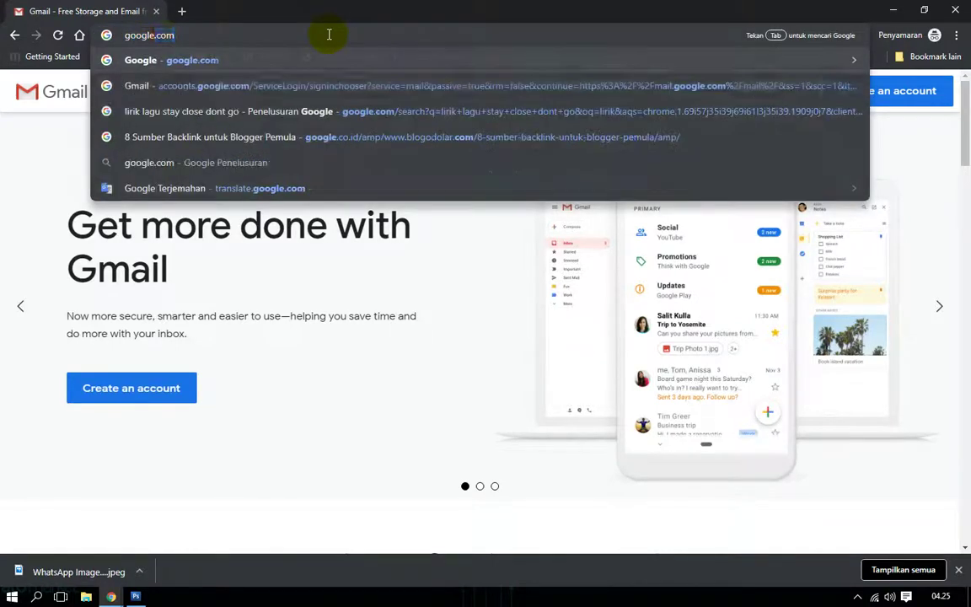
{"action": "key", "text": "Return"}
Run a Google Images search for funny.gif.
{"action": "left_click", "coordinate": [843, 90]}
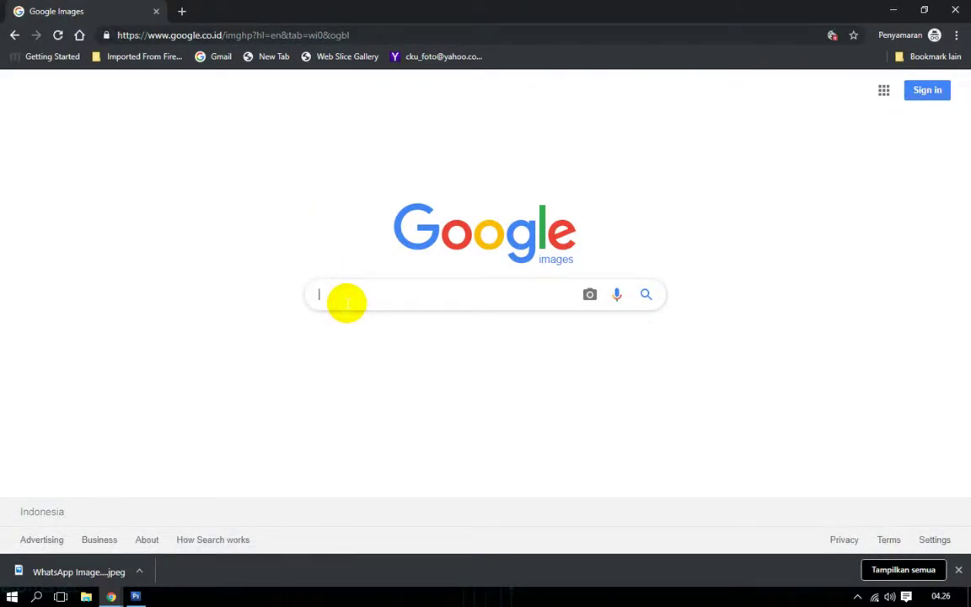
{"action": "type", "text": "funny"}
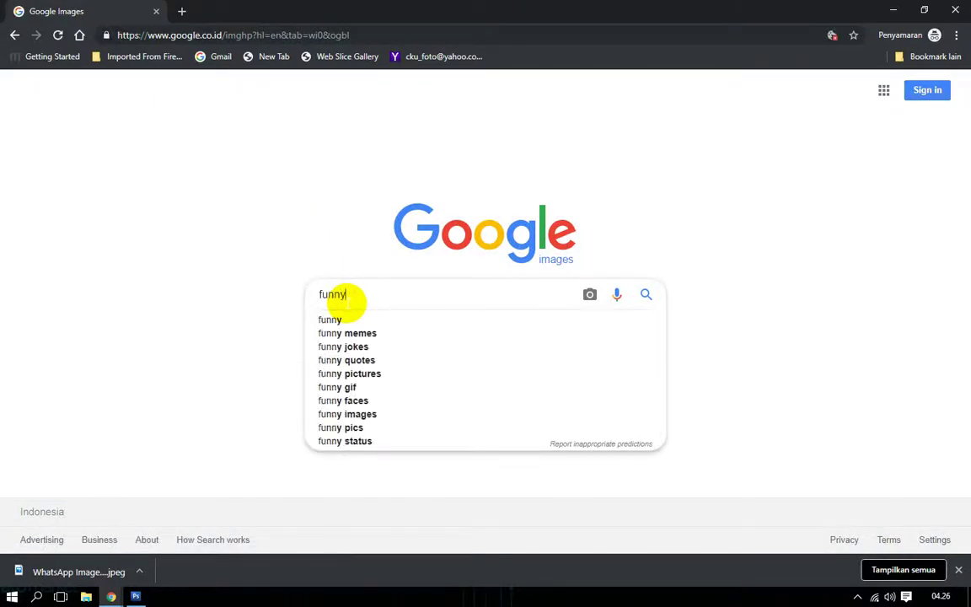
{"action": "key", "text": "BackSpace"}
{"action": "type", "text": "."}
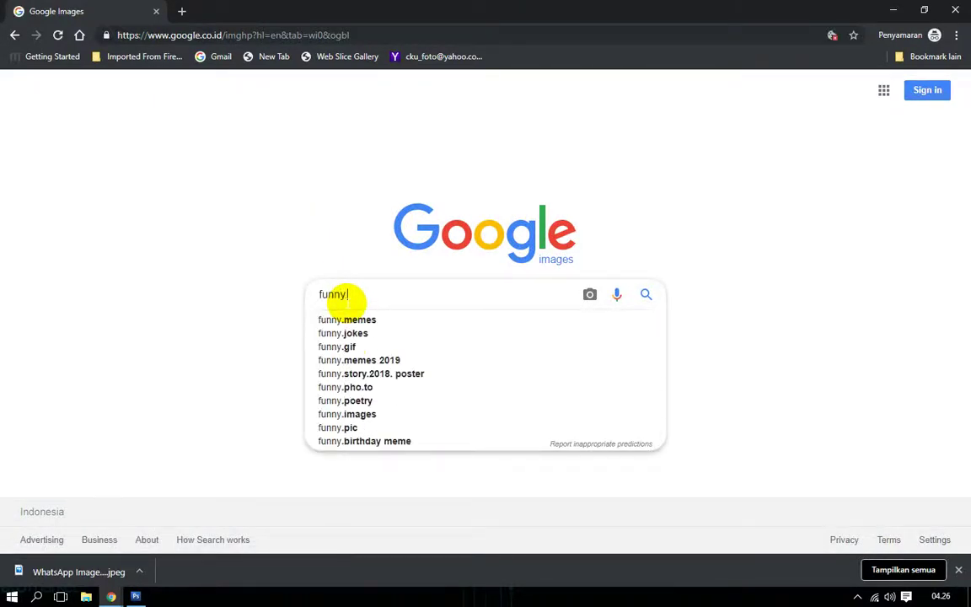
{"action": "type", "text": "gif"}
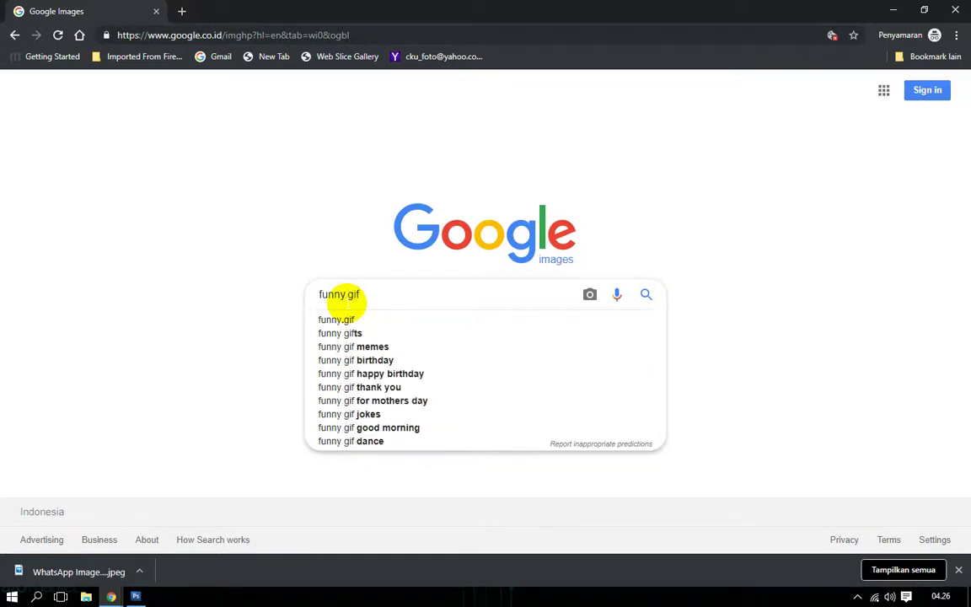
{"action": "key", "text": "Return"}
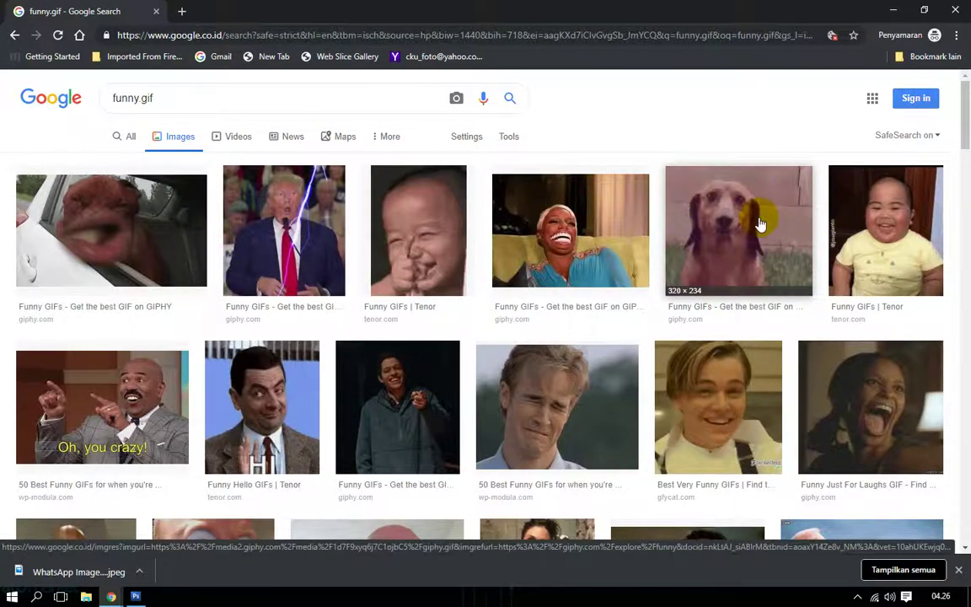
Open the smiling dog GIF's result in a new tab and switch to it.
{"action": "right_click", "coordinate": [758, 221]}
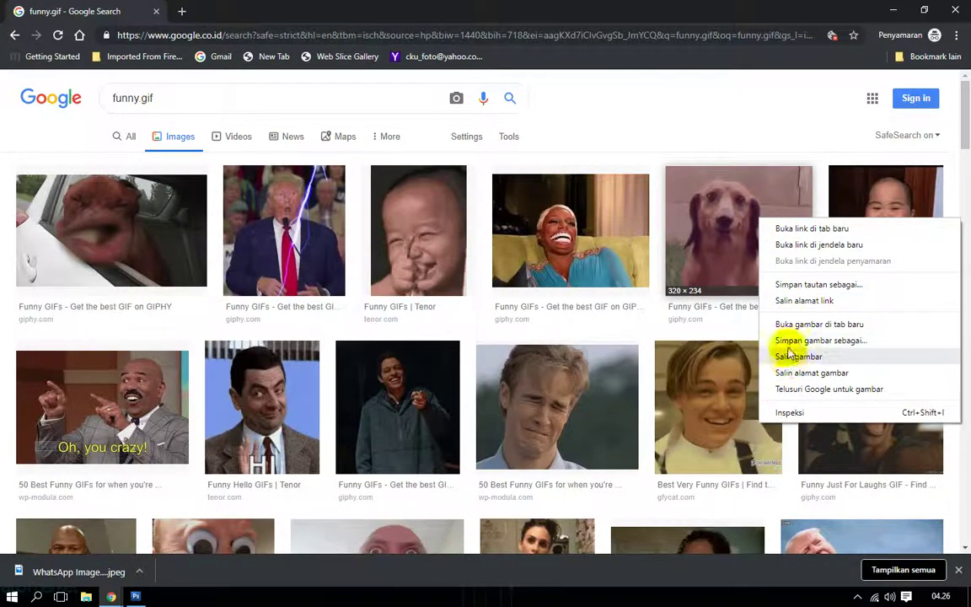
{"action": "left_click", "coordinate": [792, 228]}
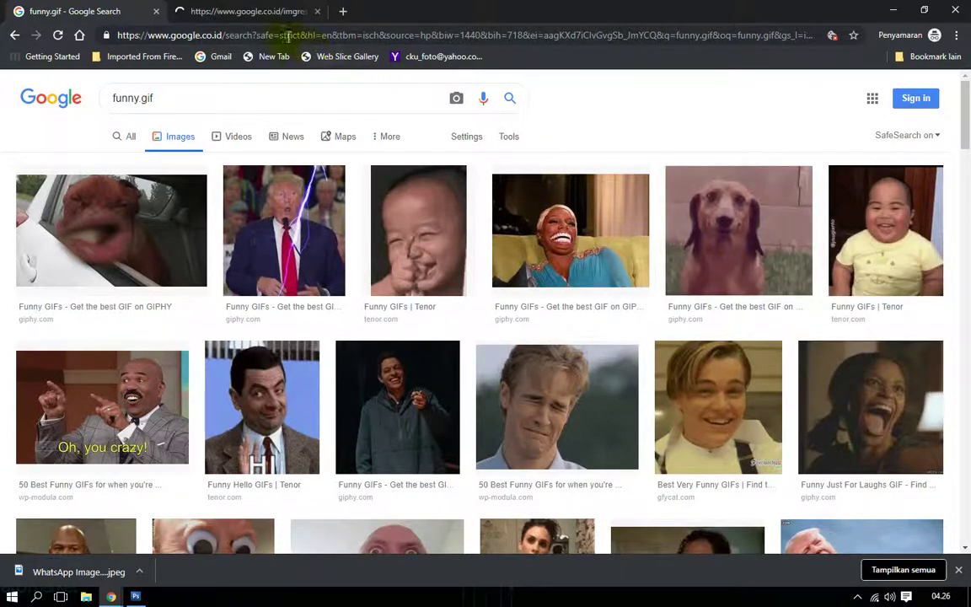
{"action": "left_click", "coordinate": [249, 11]}
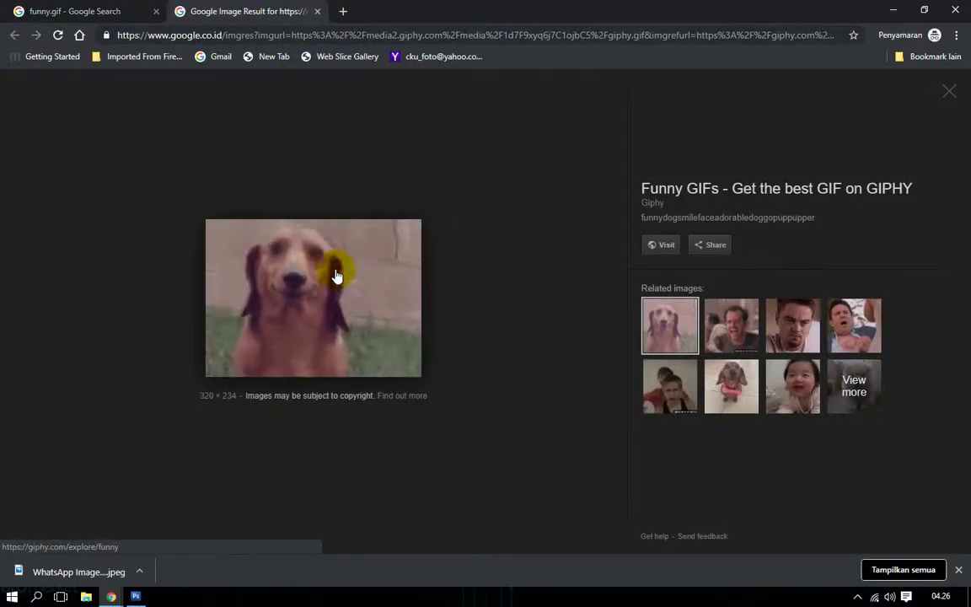
Save the dog GIF as giphy.gif into the zendrato team folder.
{"action": "right_click", "coordinate": [331, 266]}
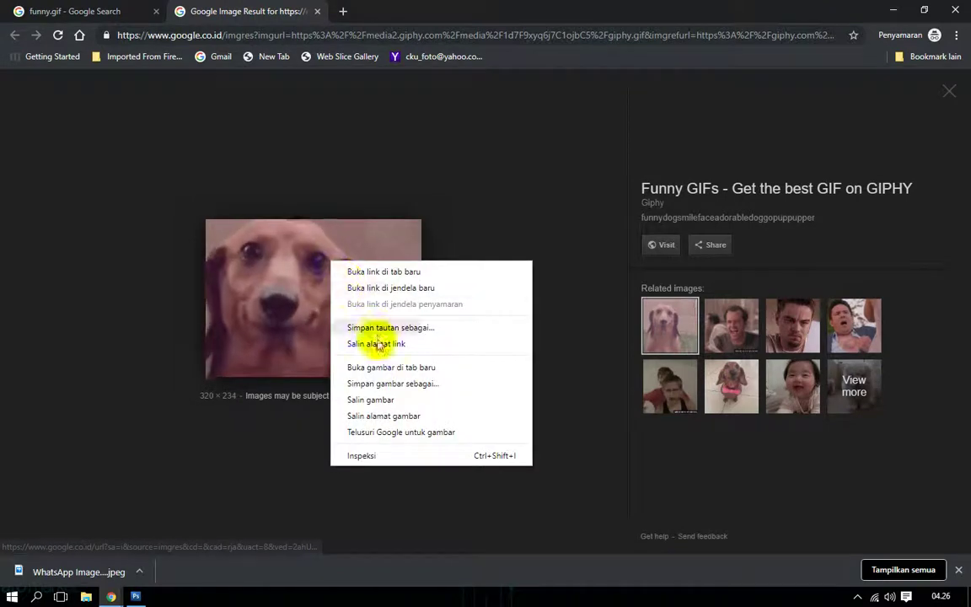
{"action": "left_click", "coordinate": [383, 384]}
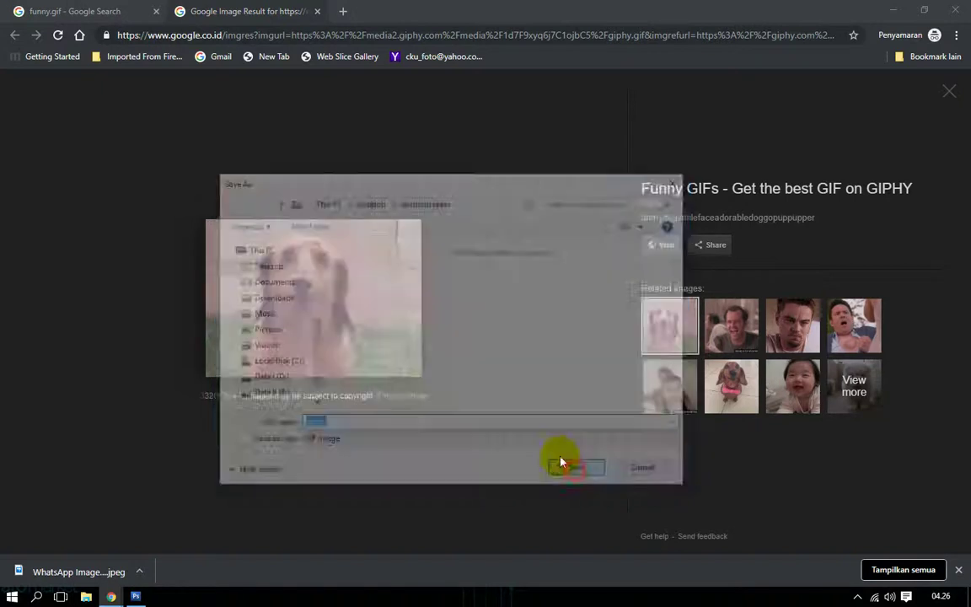
{"action": "left_click", "coordinate": [566, 470]}
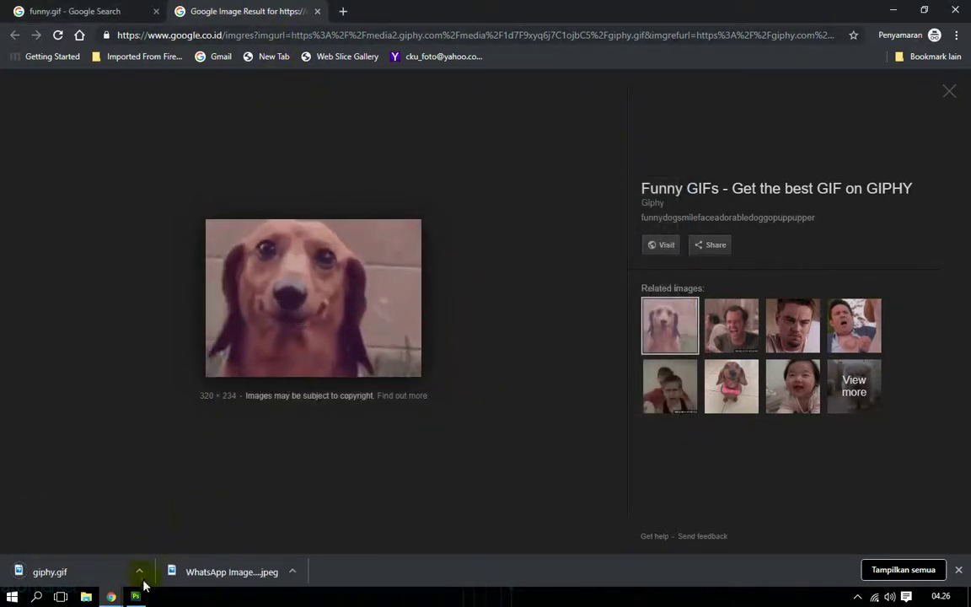
Show giphy.gif in its folder, then close Explorer and minimize Chrome back to Photoshop.
{"action": "left_click", "coordinate": [140, 574]}
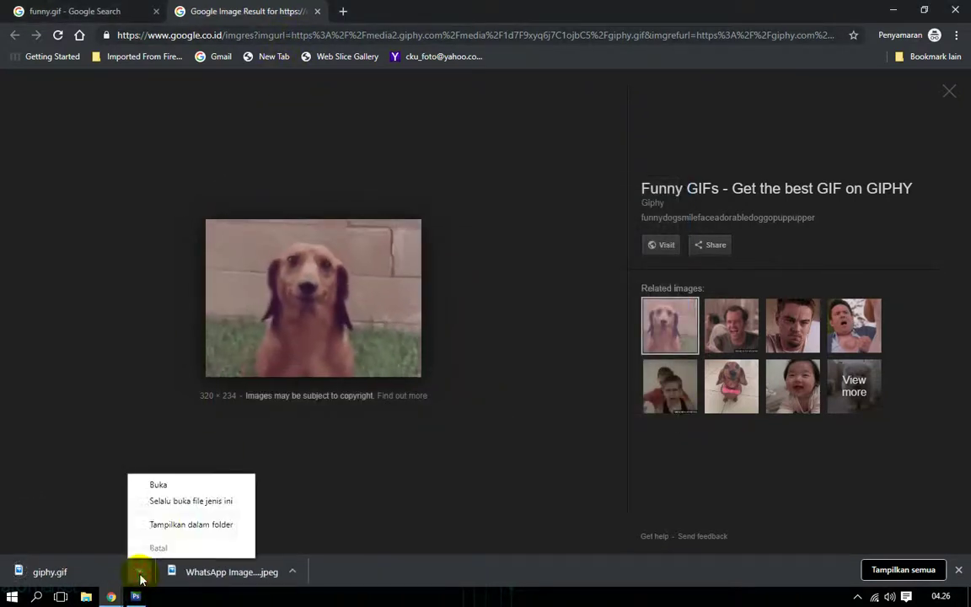
{"action": "left_click", "coordinate": [184, 524]}
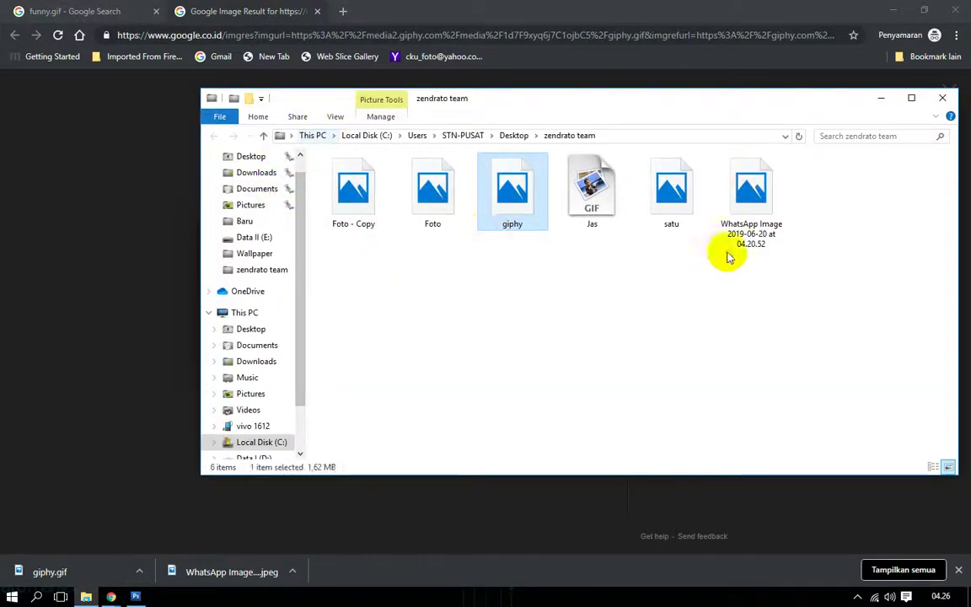
{"action": "left_click", "coordinate": [943, 99]}
{"action": "left_click", "coordinate": [891, 9]}
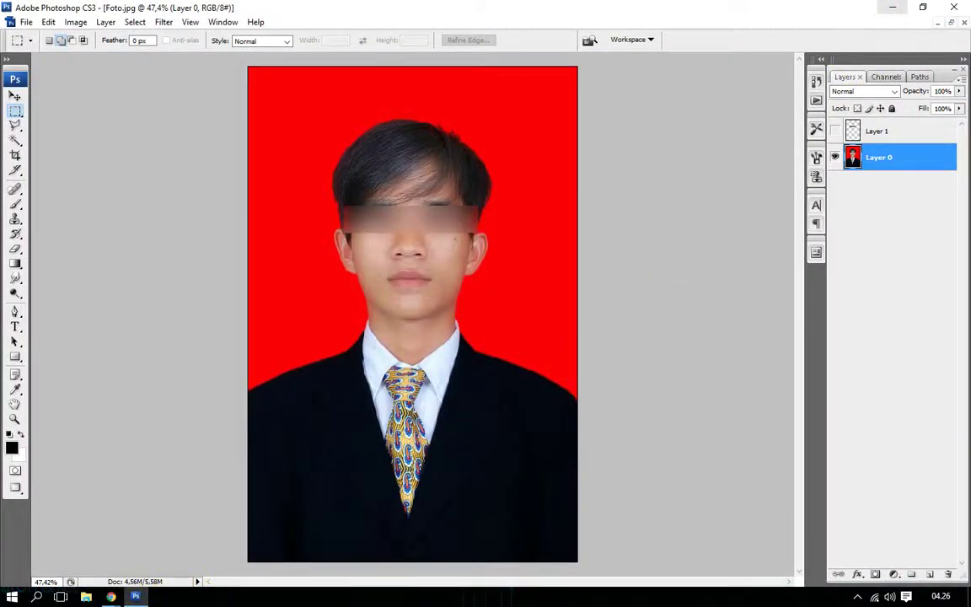
{"action": "left_click", "coordinate": [197, 581]}
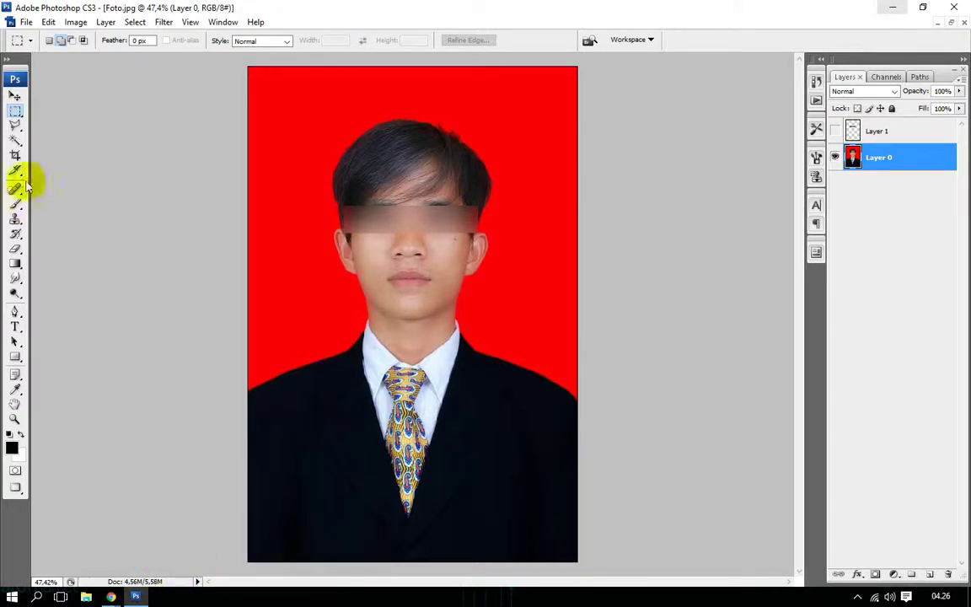
{"action": "left_click", "coordinate": [26, 22]}
{"action": "left_click", "coordinate": [52, 64]}
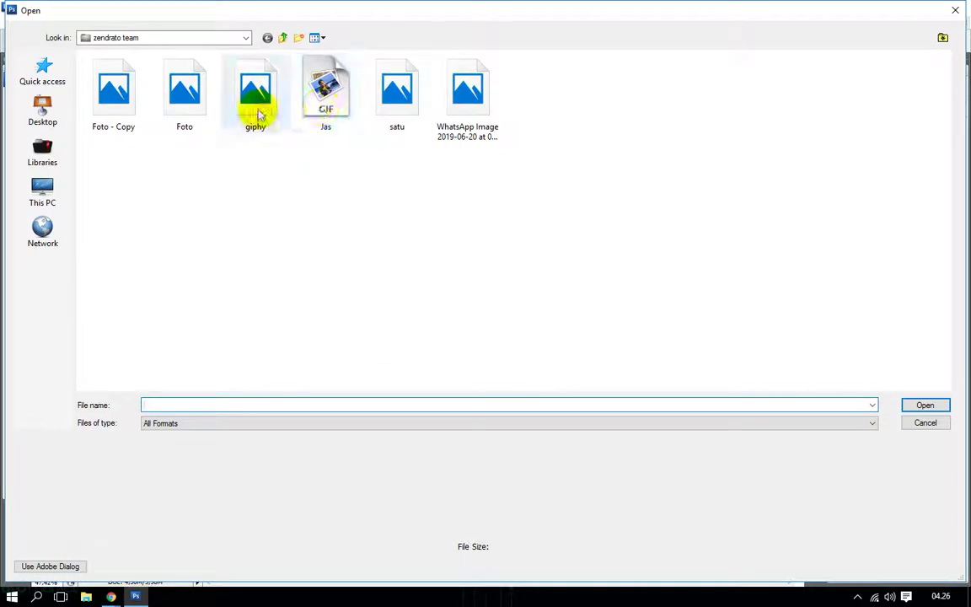
{"action": "left_click", "coordinate": [256, 112]}
{"action": "left_click", "coordinate": [930, 407]}
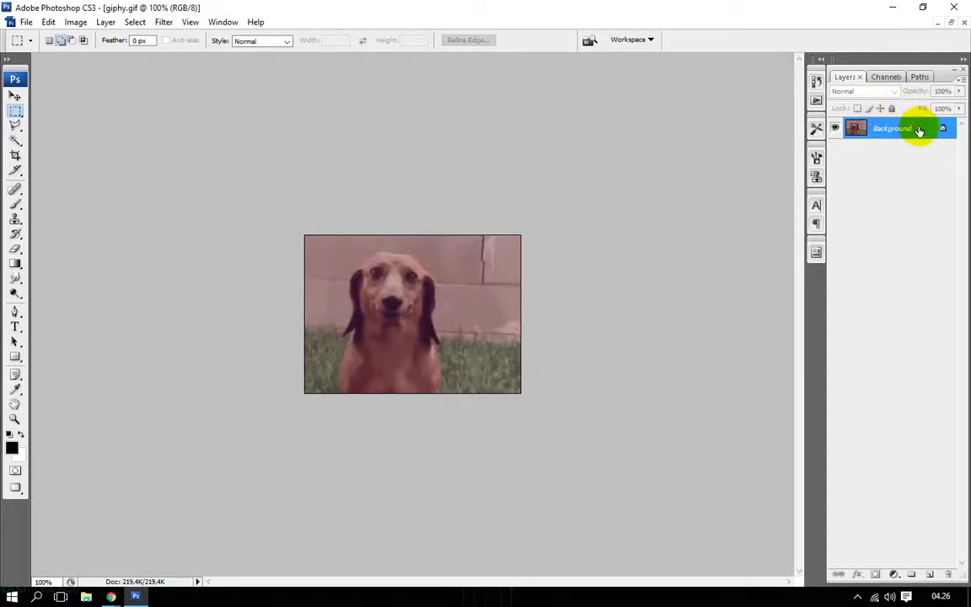
{"action": "double_click", "coordinate": [914, 126]}
{"action": "left_click", "coordinate": [587, 189]}
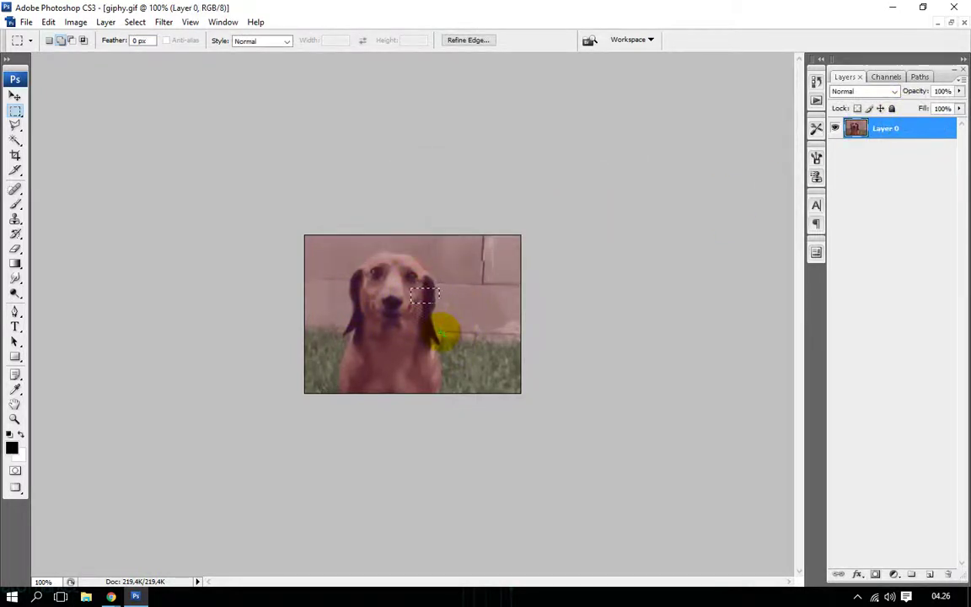
{"action": "key", "text": "l"}
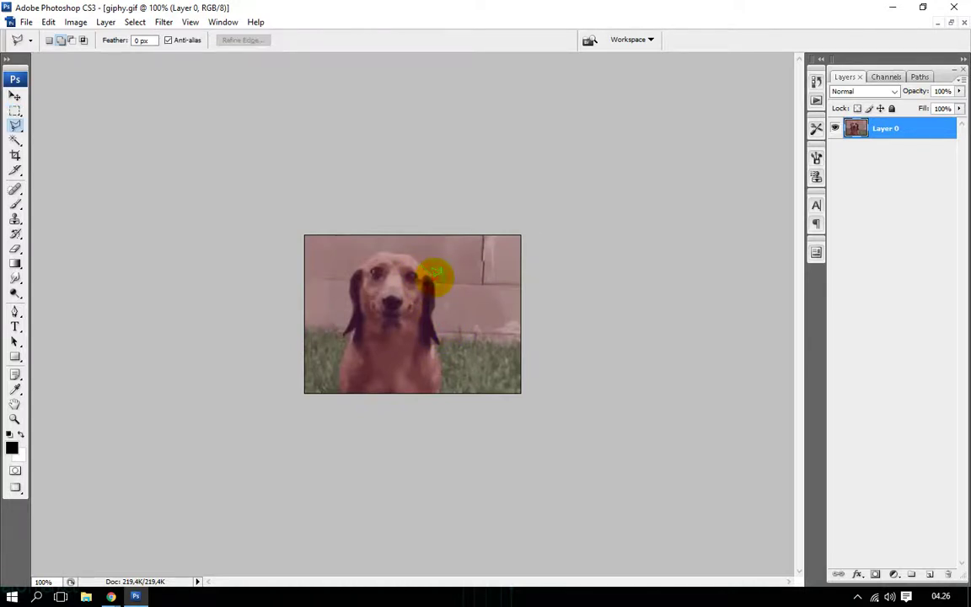
{"action": "double_click", "coordinate": [434, 271]}
{"action": "left_click", "coordinate": [461, 230]}
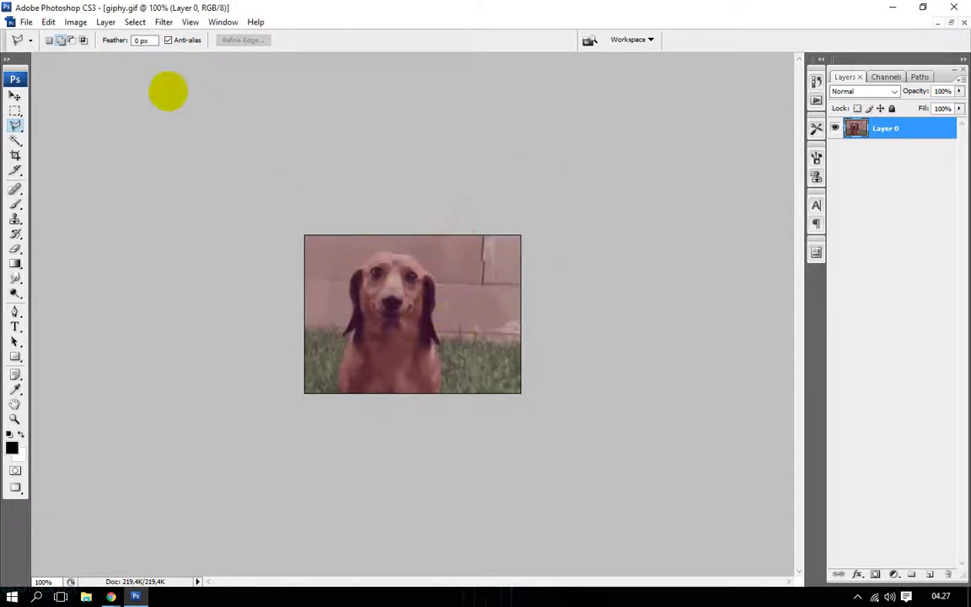
{"action": "left_click", "coordinate": [70, 25]}
{"action": "mouse_move", "coordinate": [84, 37]}
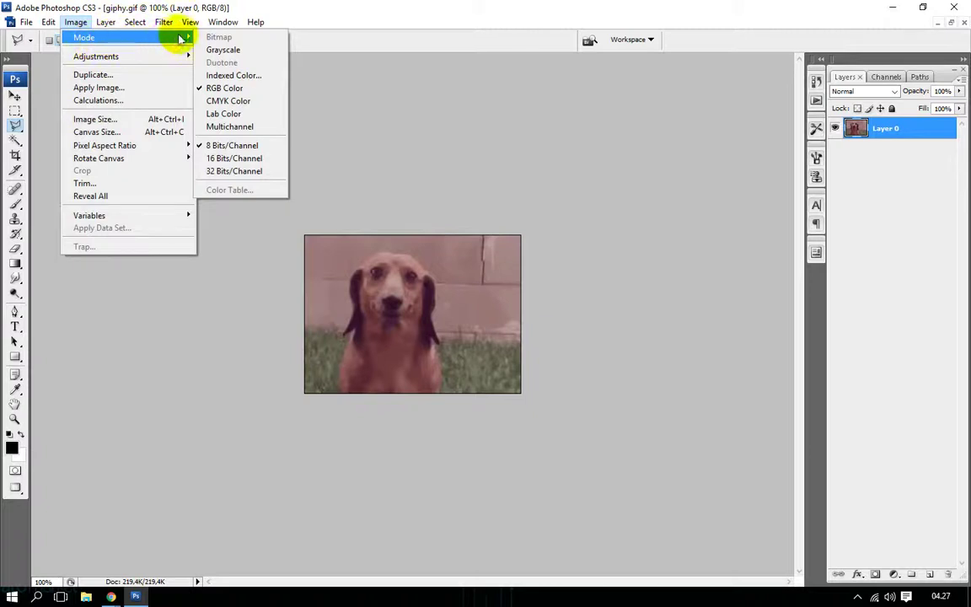
{"action": "left_click", "coordinate": [225, 104]}
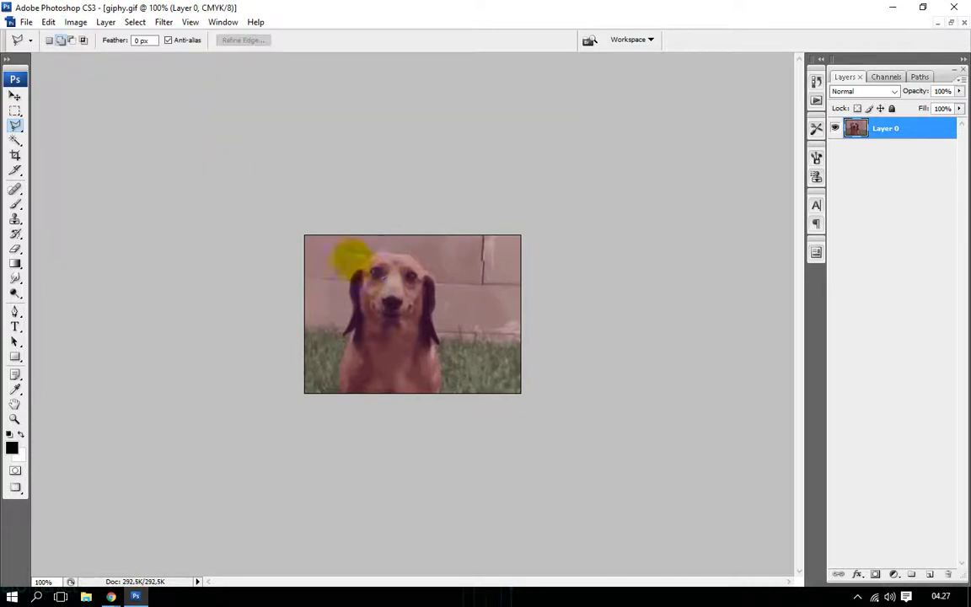
{"action": "left_click", "coordinate": [352, 259]}
{"action": "left_click", "coordinate": [463, 266]}
{"action": "left_click", "coordinate": [380, 268]}
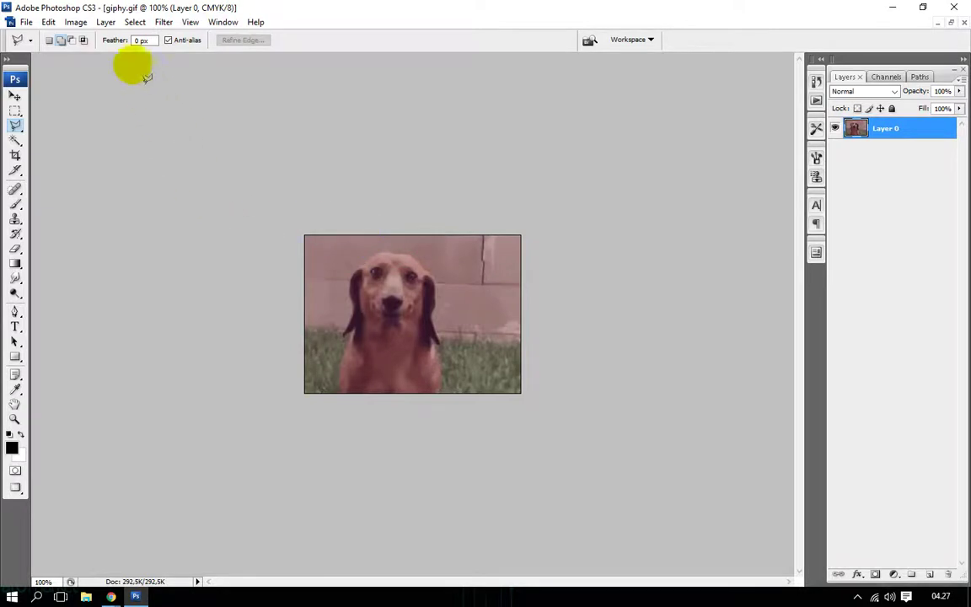
{"action": "left_click", "coordinate": [76, 23]}
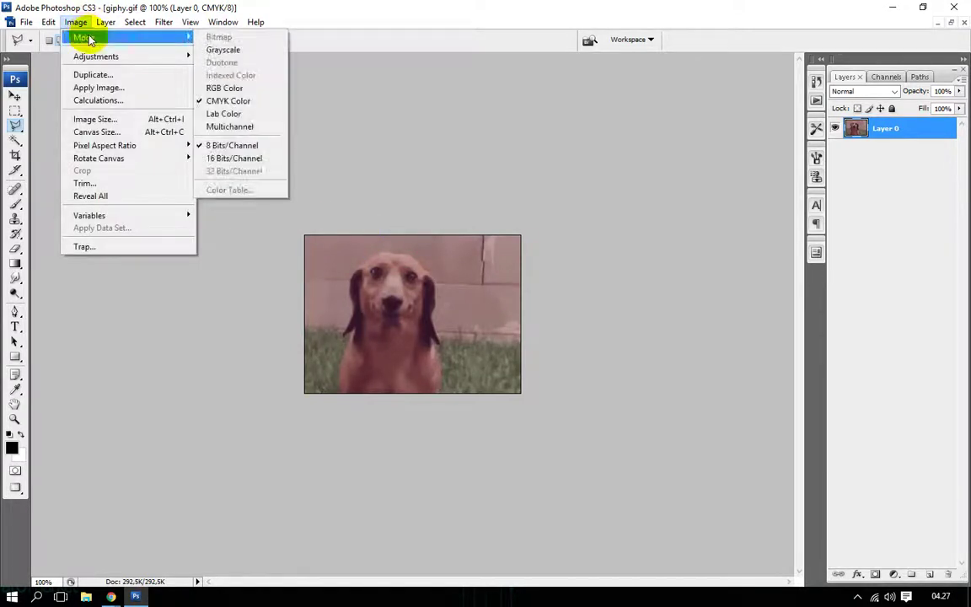
{"action": "mouse_move", "coordinate": [84, 37]}
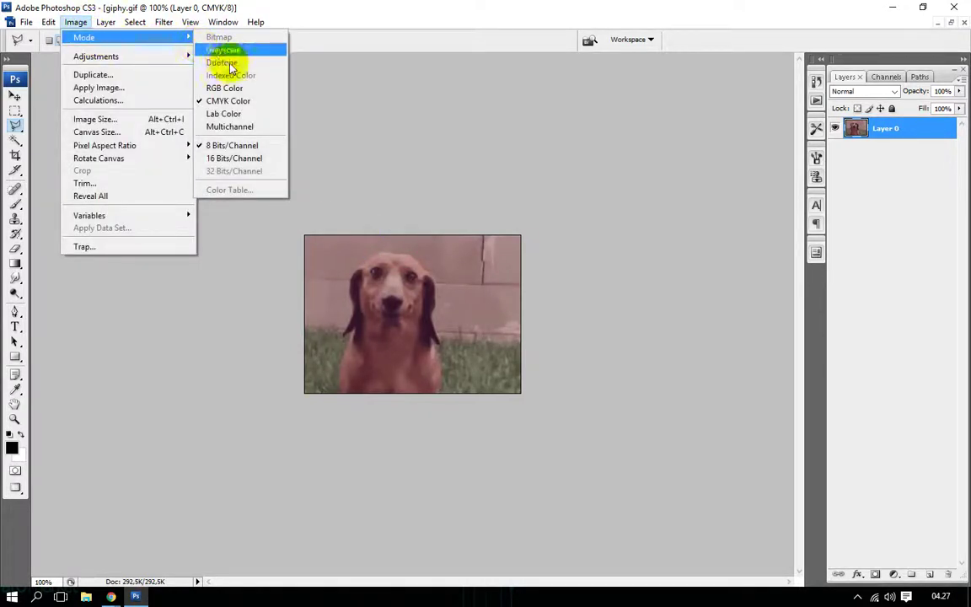
{"action": "left_click", "coordinate": [234, 87]}
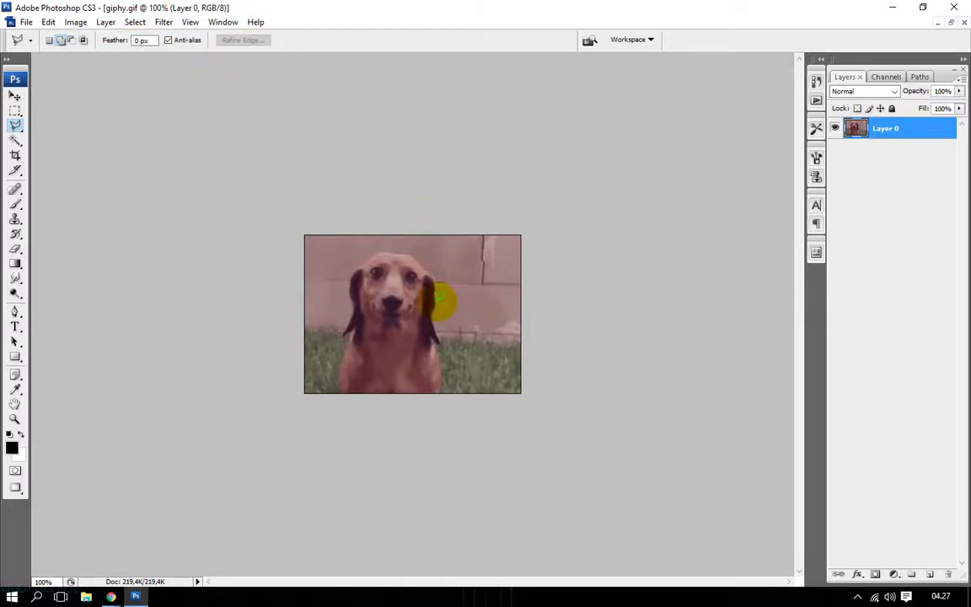
{"action": "key", "text": "ctrl+w"}
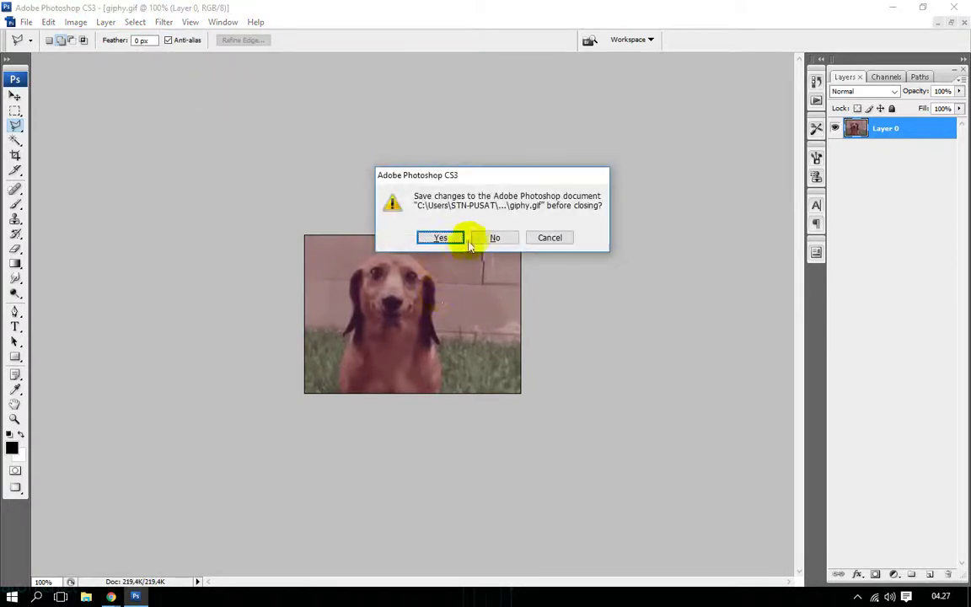
{"action": "left_click", "coordinate": [494, 238]}
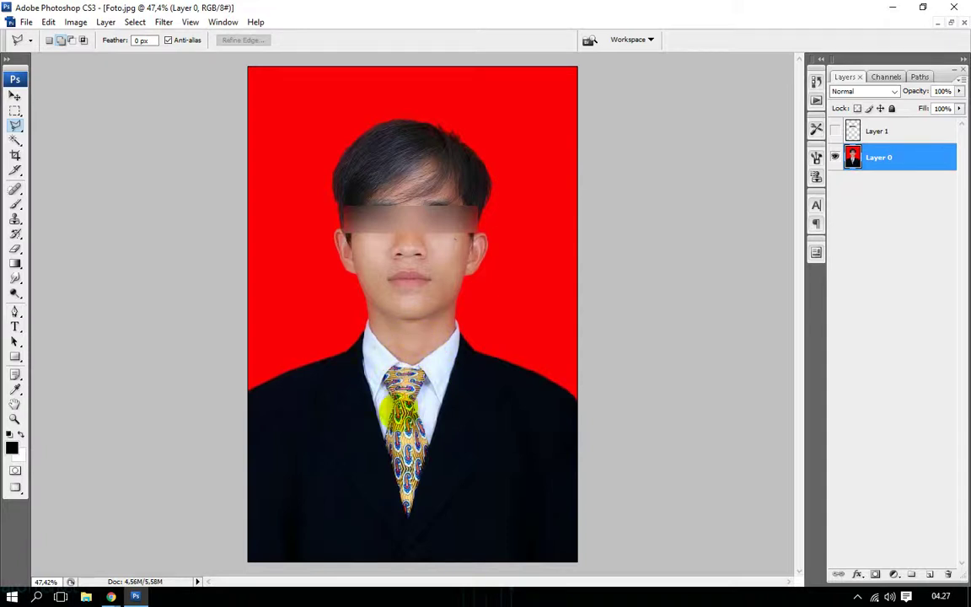
Switch the toolbox to two columns and open the File menu.
{"action": "left_click", "coordinate": [61, 39]}
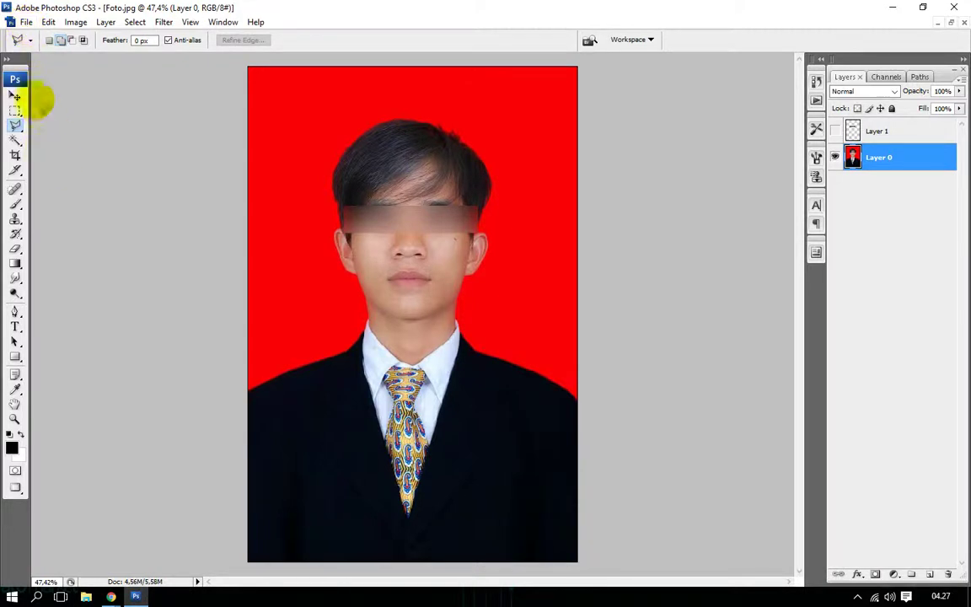
{"action": "left_click", "coordinate": [6, 59]}
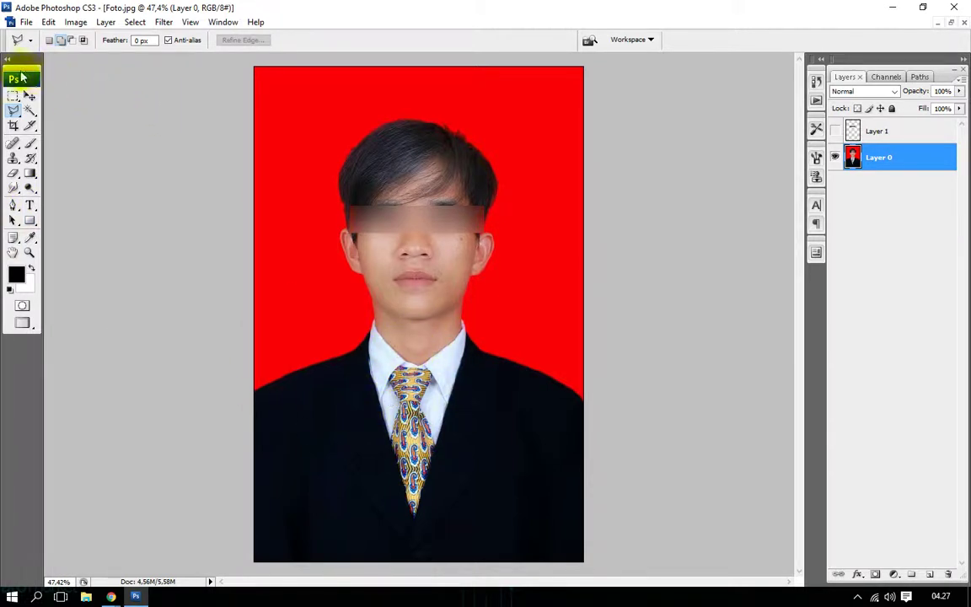
{"action": "left_click", "coordinate": [27, 24]}
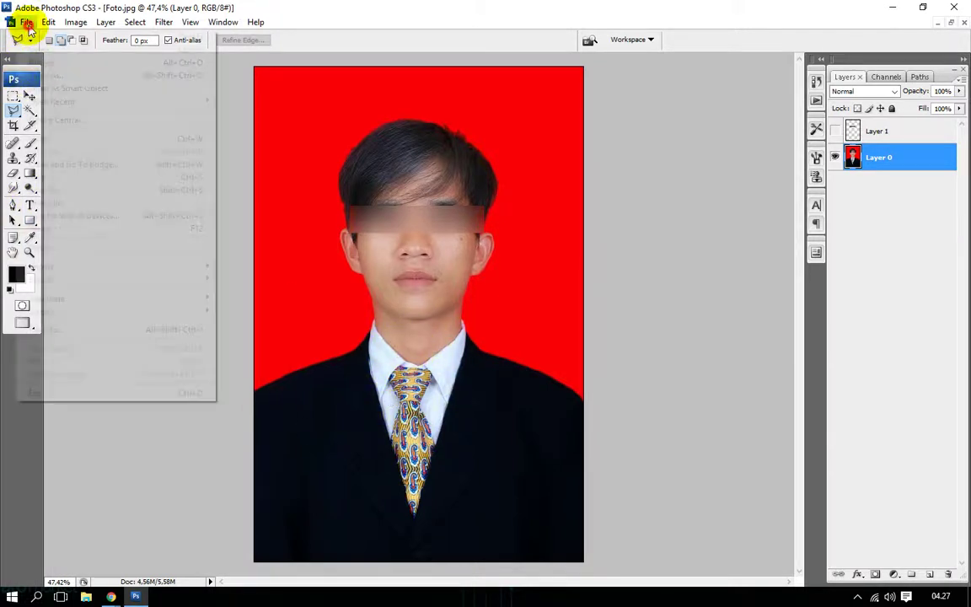
{"action": "left_click", "coordinate": [26, 24]}
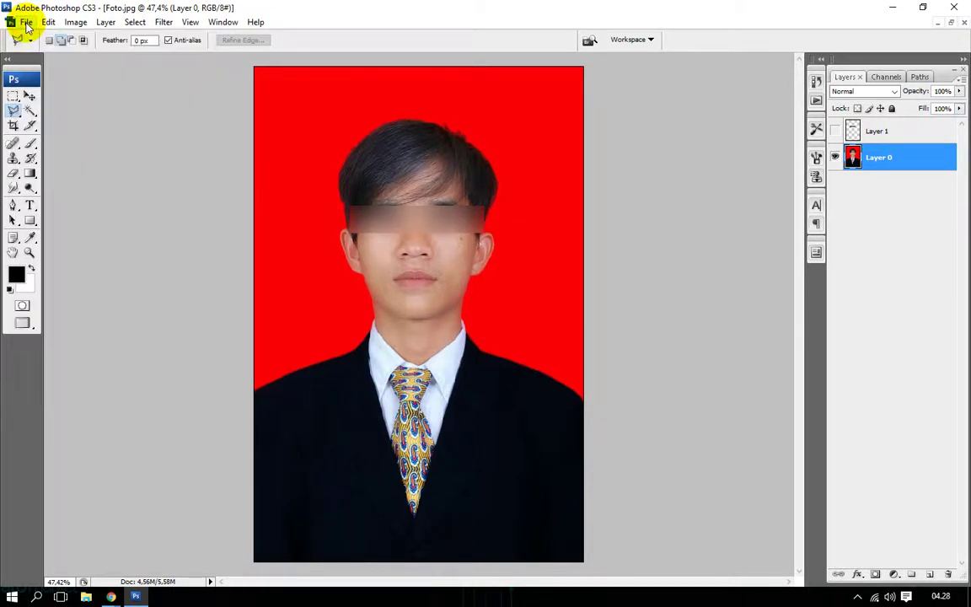
{"action": "left_click", "coordinate": [27, 24]}
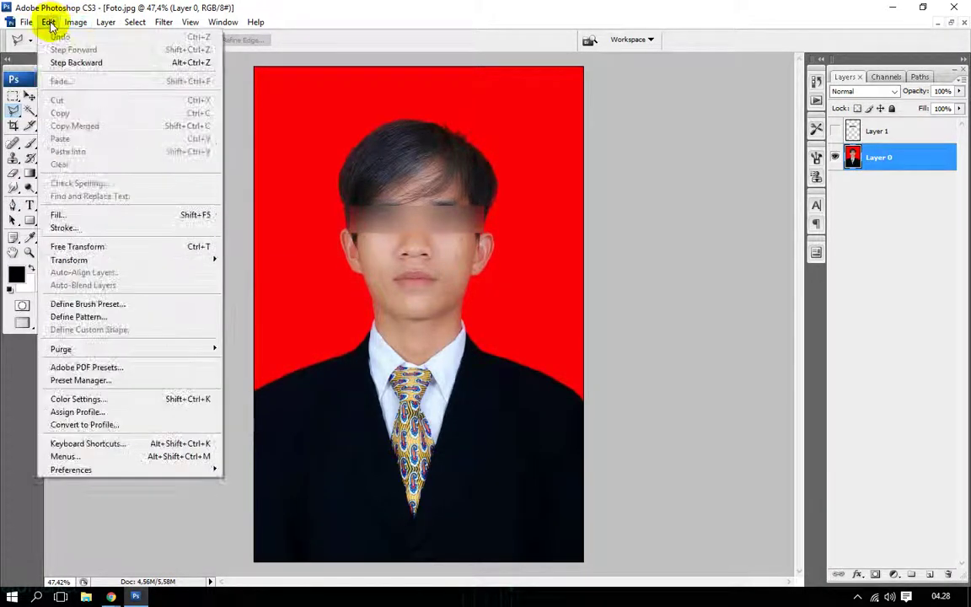
{"action": "mouse_move", "coordinate": [222, 22]}
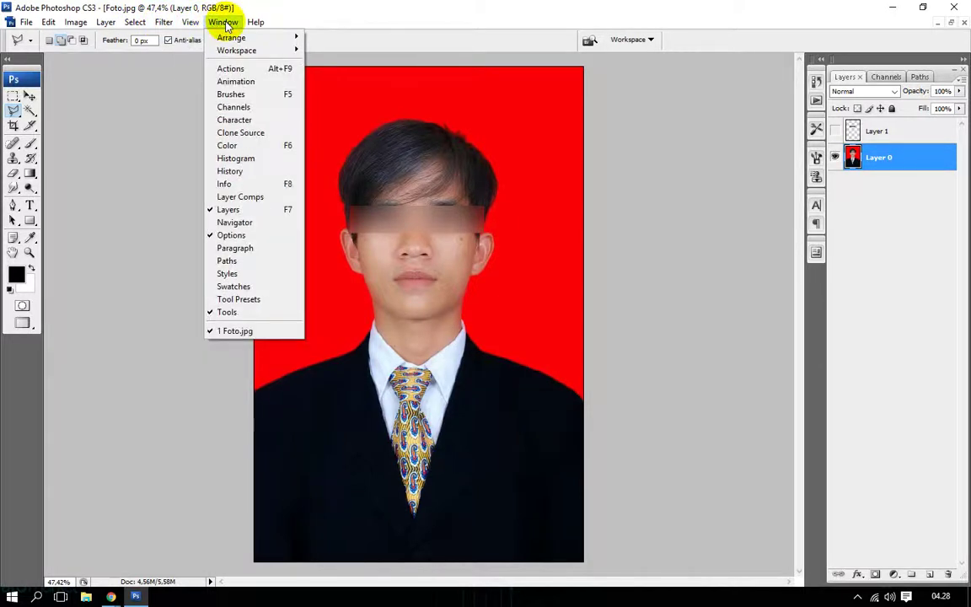
Open the Animation frames panel, hide Layer 1, then close the panel.
{"action": "left_click", "coordinate": [236, 82]}
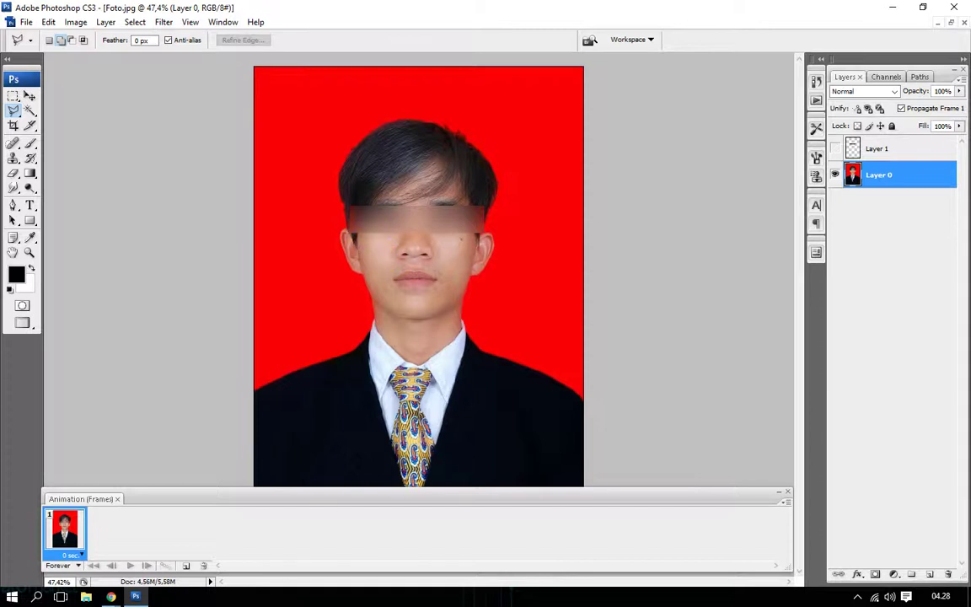
{"action": "left_click", "coordinate": [834, 148]}
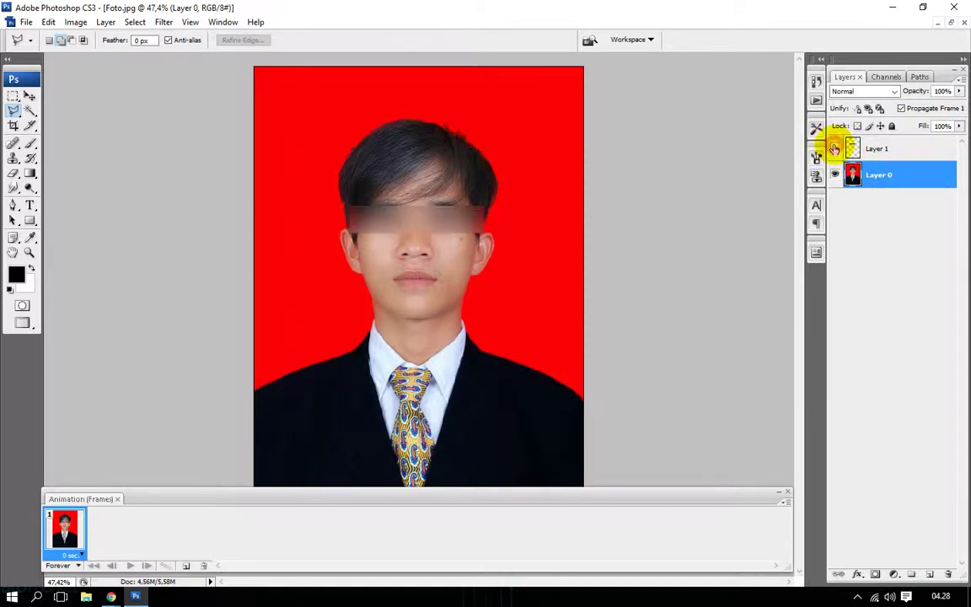
{"action": "left_click", "coordinate": [782, 492]}
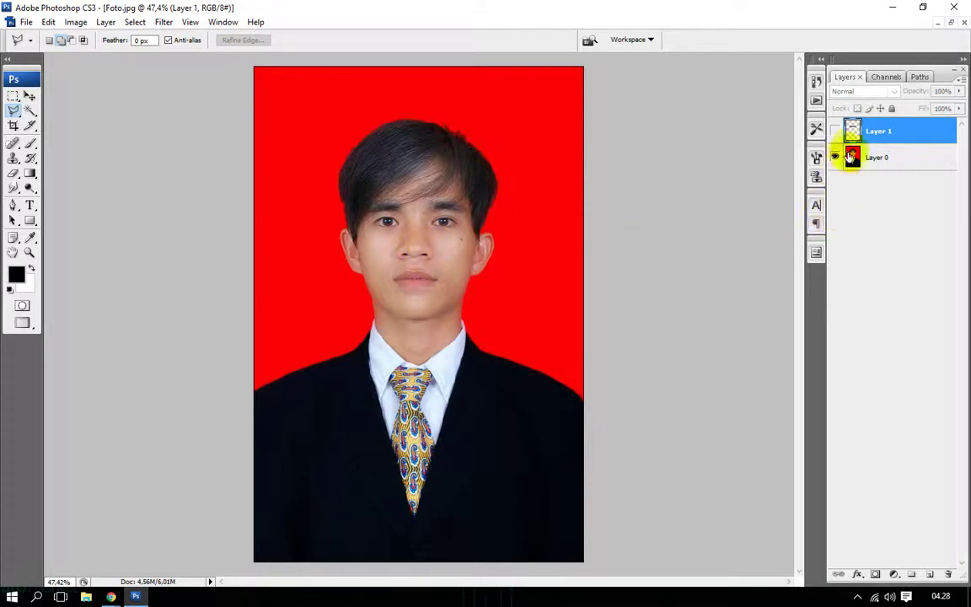
Select Layer 1 with the Marquee tool and make its black eye bar visible.
{"action": "left_click", "coordinate": [835, 130]}
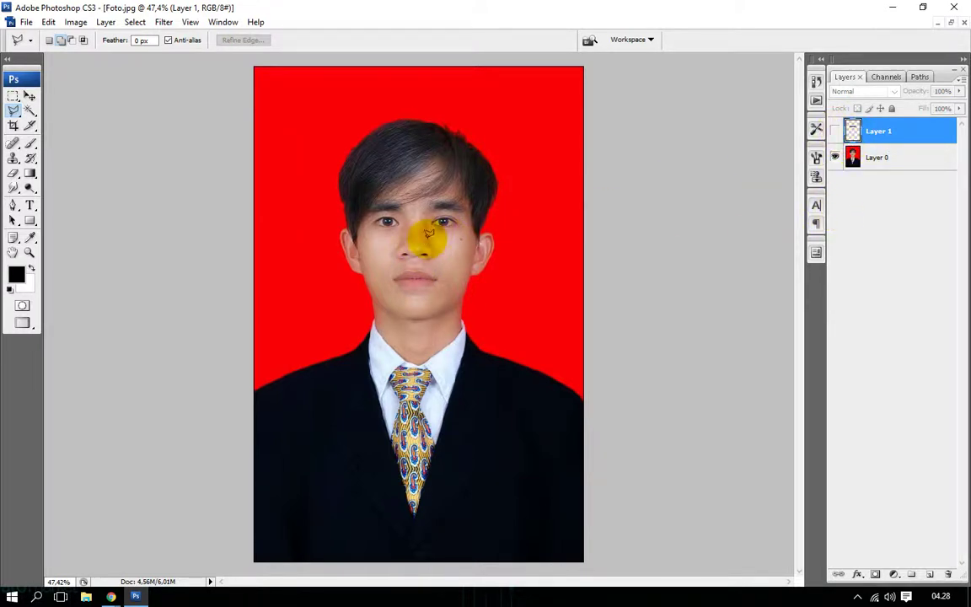
{"action": "key", "text": "m"}
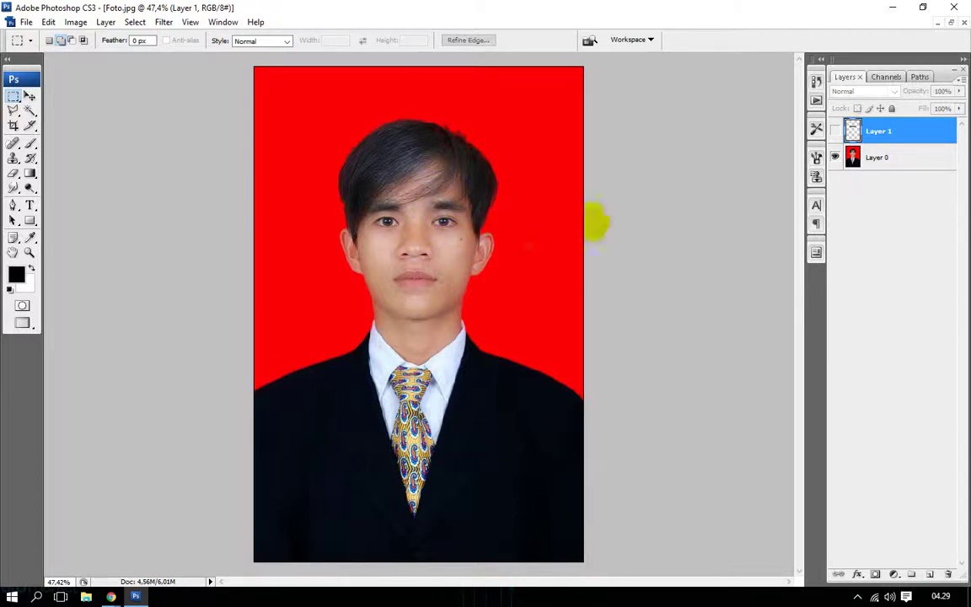
{"action": "left_click", "coordinate": [835, 131]}
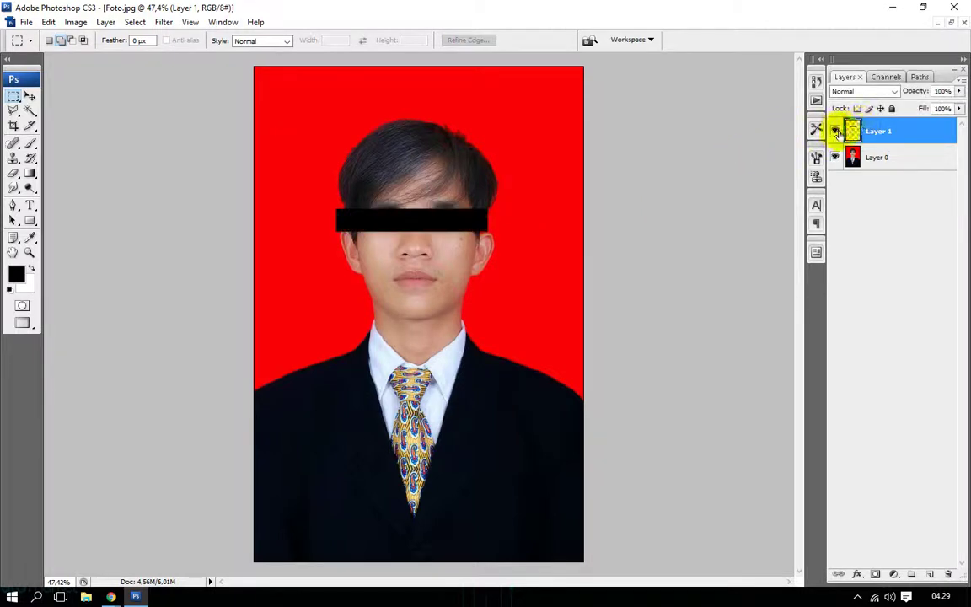
{"action": "left_click", "coordinate": [835, 131]}
{"action": "left_click", "coordinate": [835, 130]}
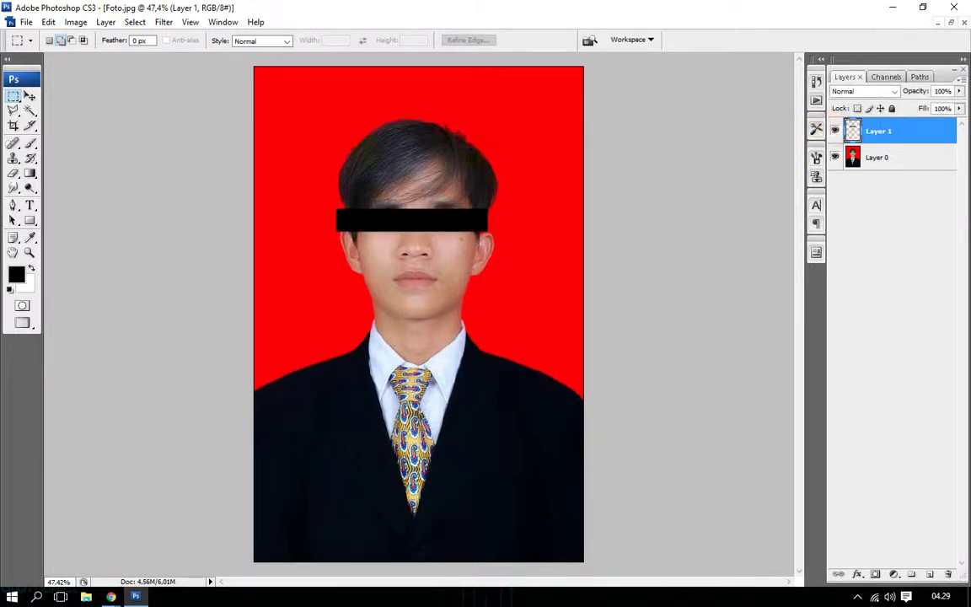
{"action": "left_click", "coordinate": [221, 22]}
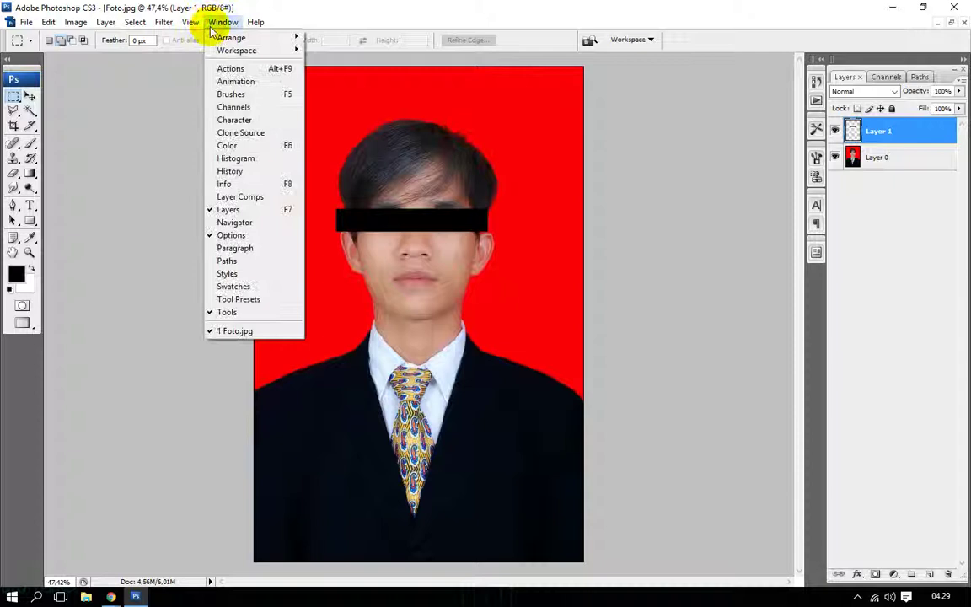
In the Animation panel, duplicate the frame, hide the eye bar in frame 1, and try a tween.
{"action": "left_click", "coordinate": [228, 81]}
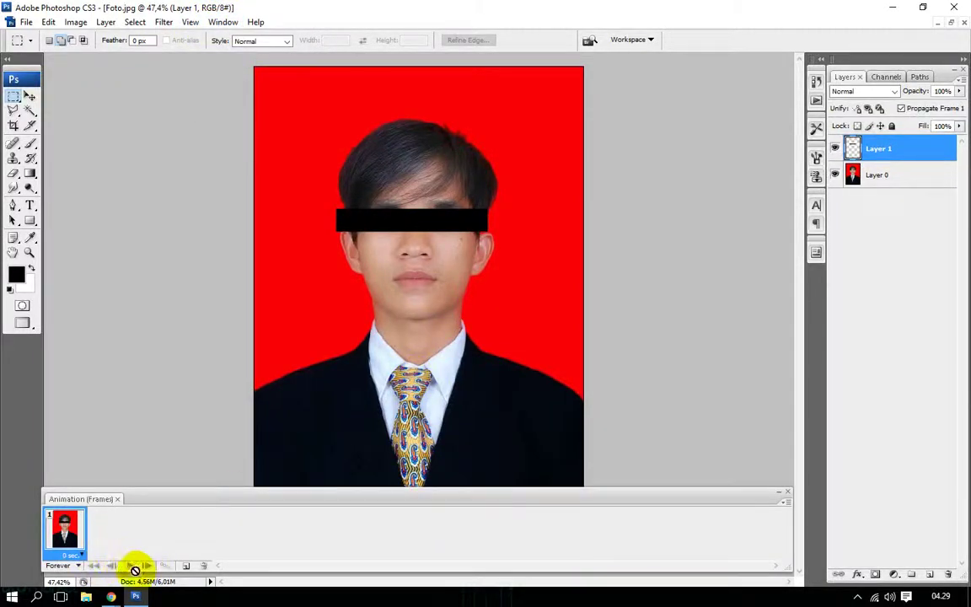
{"action": "left_click", "coordinate": [185, 565]}
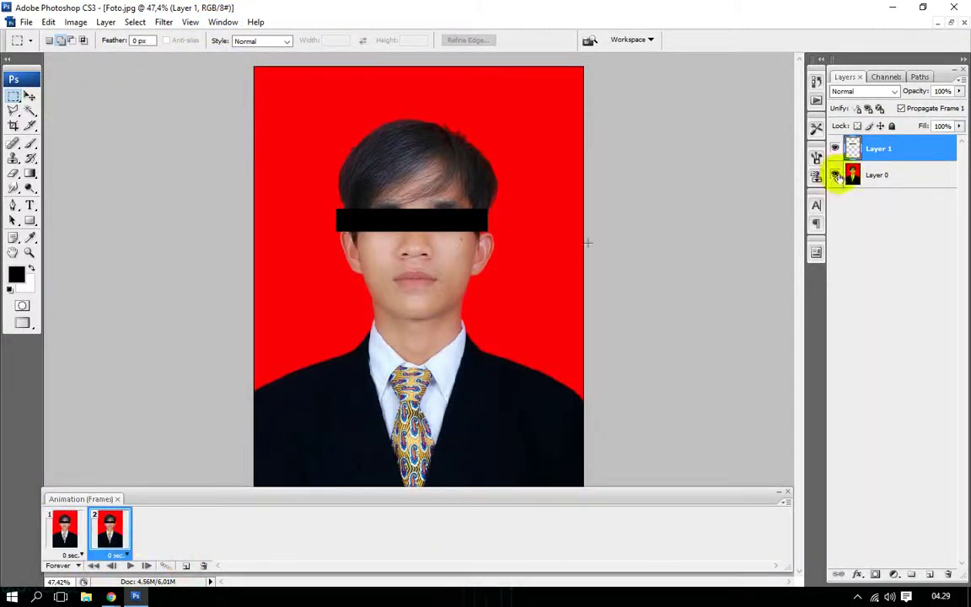
{"action": "left_click", "coordinate": [64, 529]}
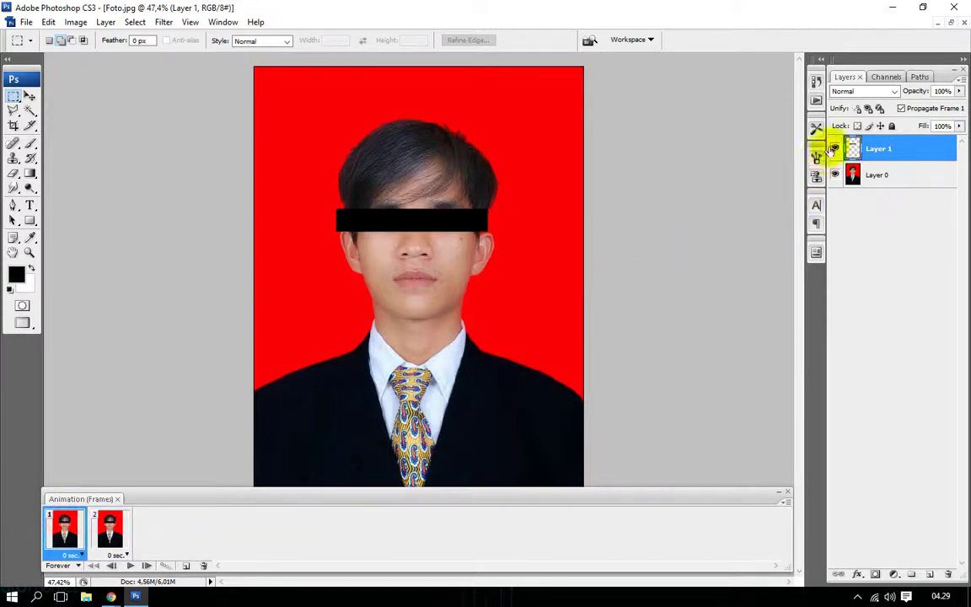
{"action": "left_click", "coordinate": [837, 149]}
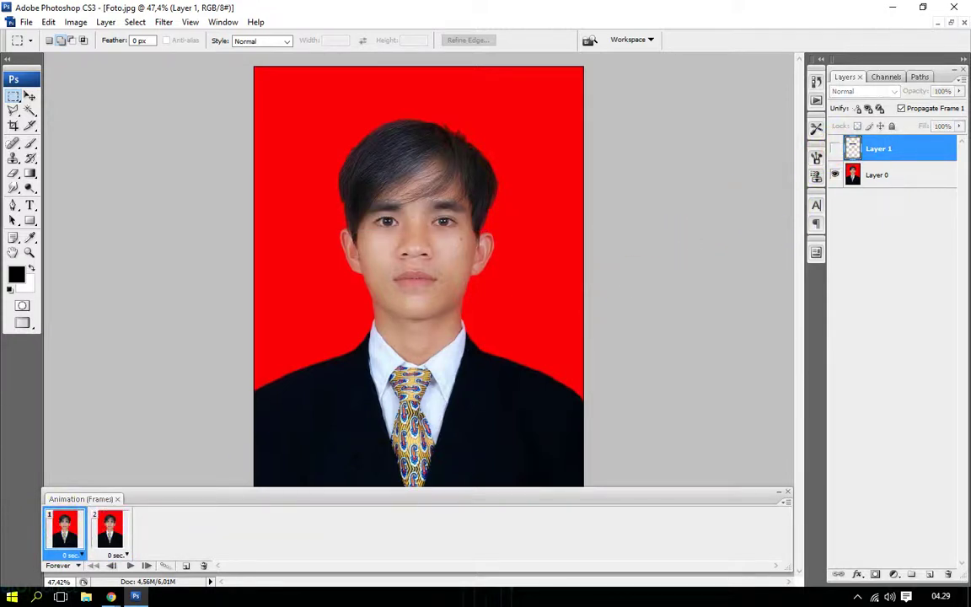
{"action": "left_click", "coordinate": [166, 565]}
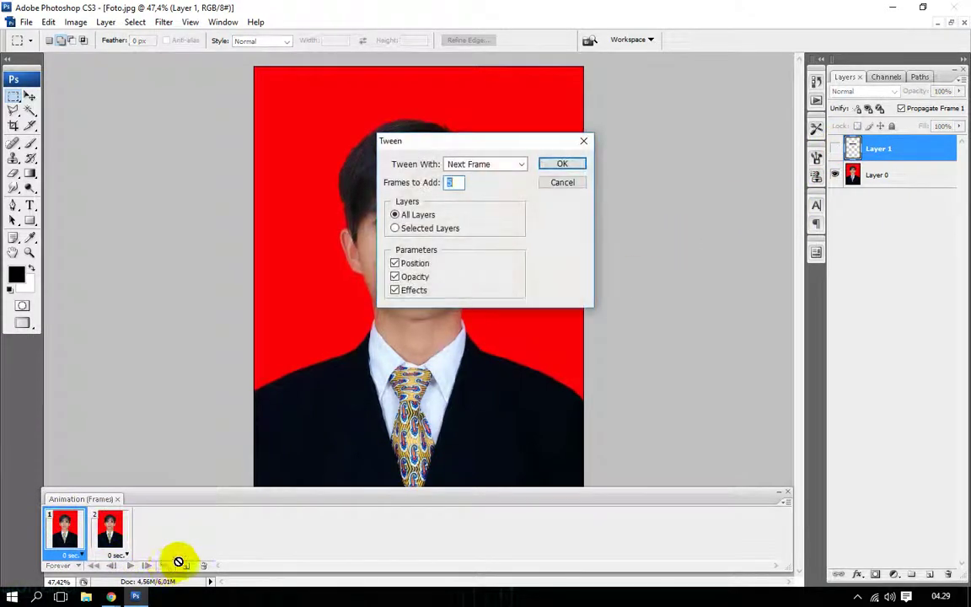
{"action": "left_click", "coordinate": [554, 163]}
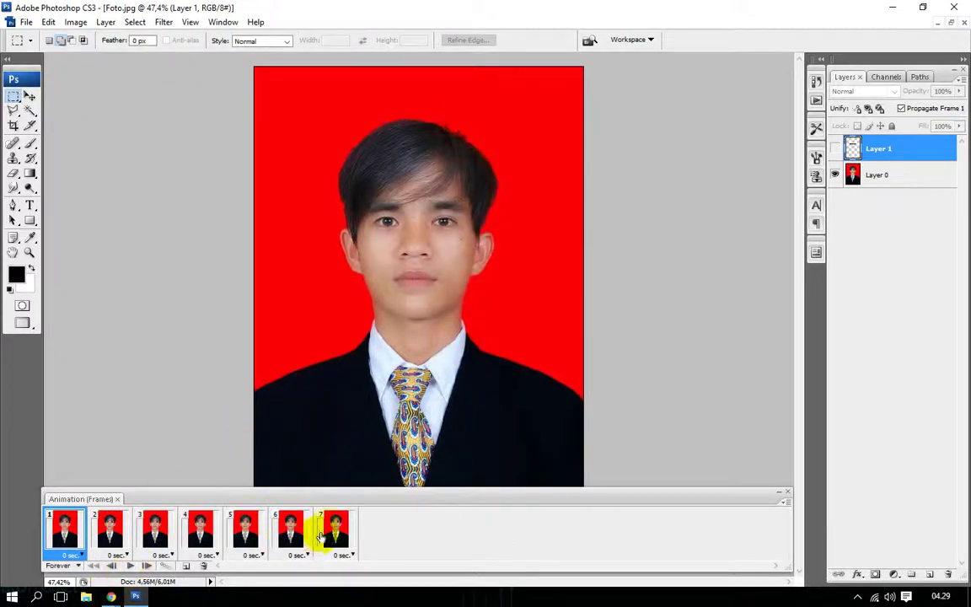
{"action": "key", "text": "ctrl+z"}
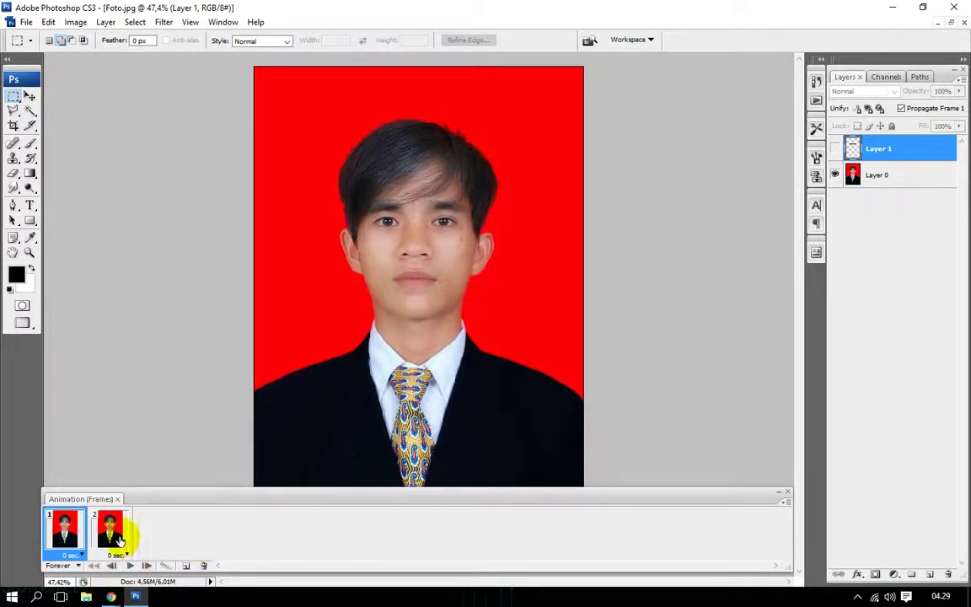
Tween frames 1 and 2 with the eye bar fading in, and preview the playback.
{"action": "left_click", "coordinate": [834, 149]}
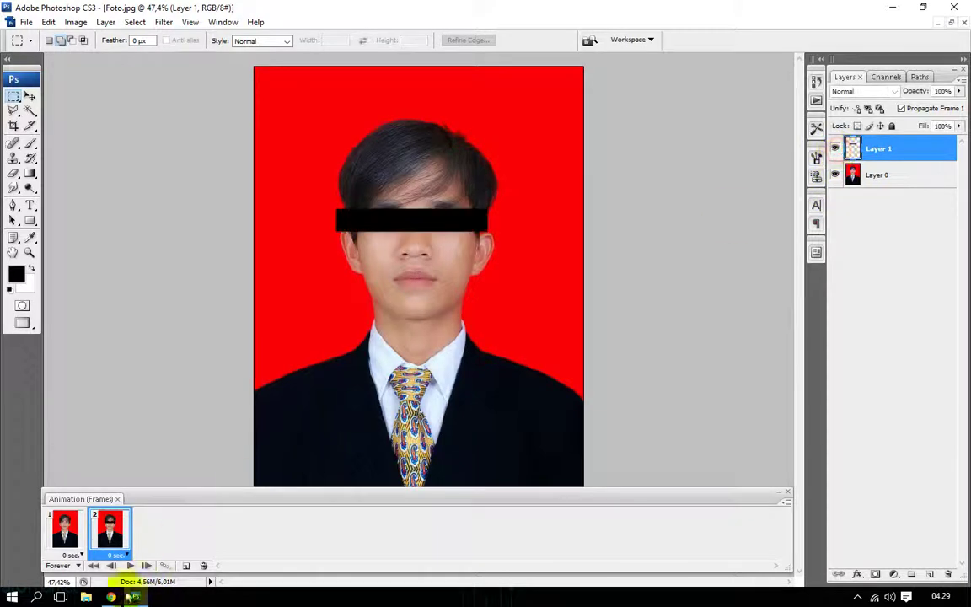
{"action": "left_click", "coordinate": [64, 529]}
{"action": "left_click", "coordinate": [109, 529], "text": "shift"}
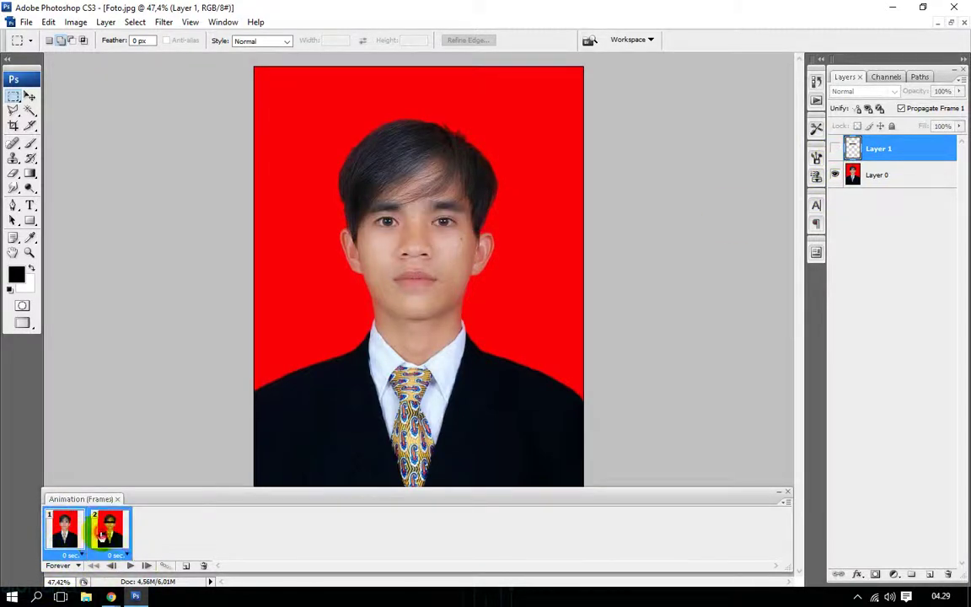
{"action": "left_click", "coordinate": [165, 565]}
{"action": "left_click", "coordinate": [546, 163]}
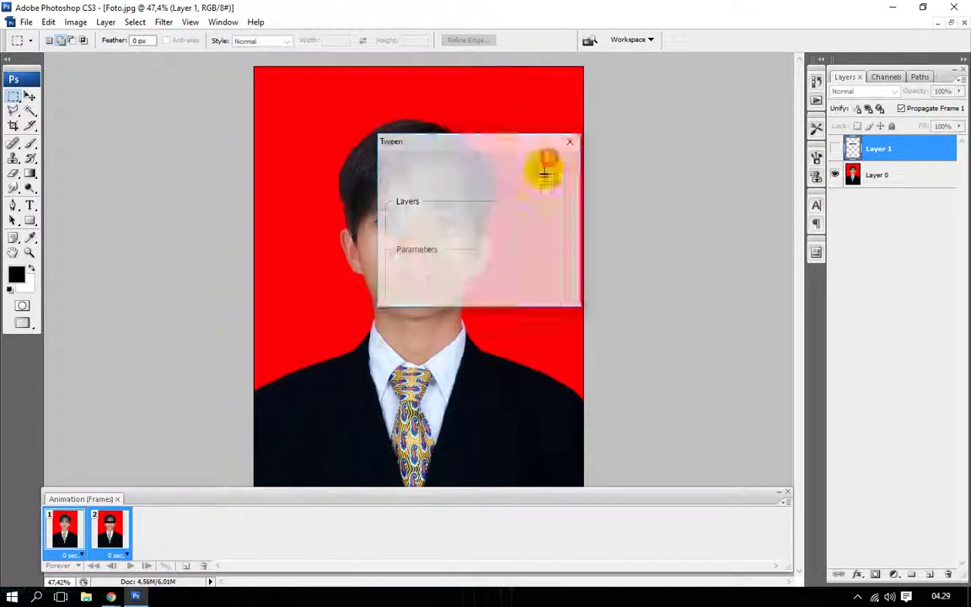
{"action": "left_click", "coordinate": [131, 566]}
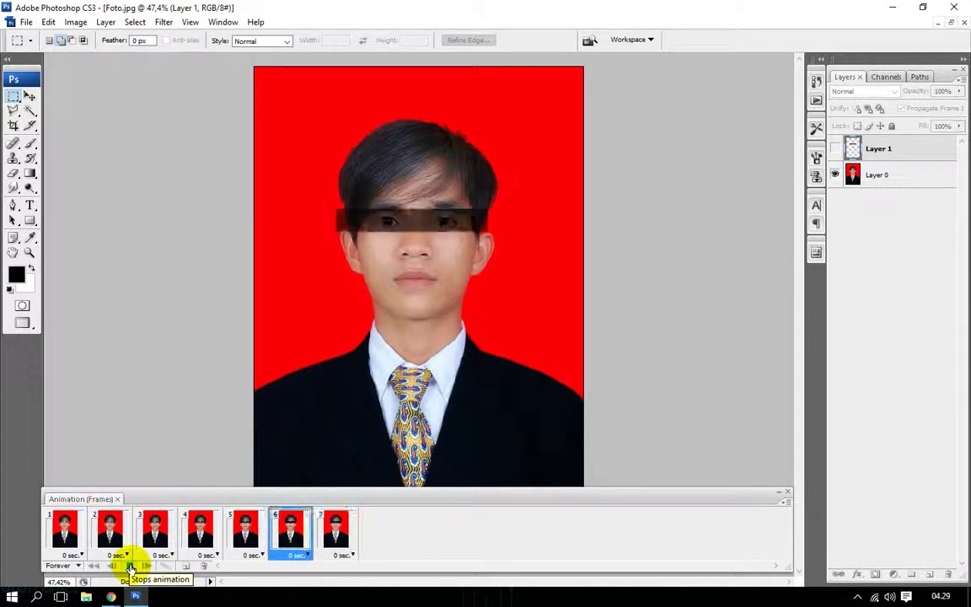
{"action": "left_click", "coordinate": [131, 566]}
Undo back to a single frame, hide Layer 1 and close the Animation panel.
{"action": "key", "text": "ctrl+z"}
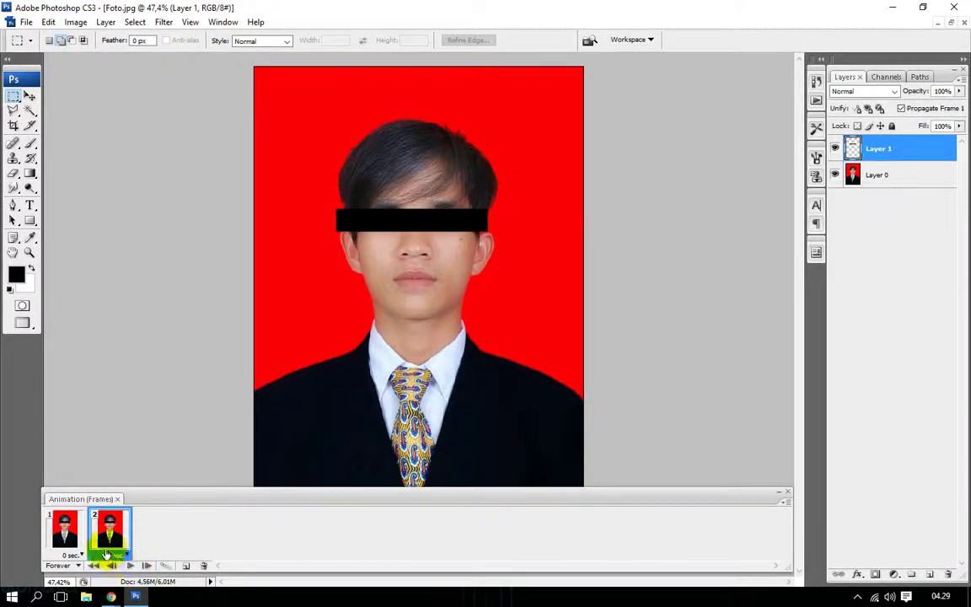
{"action": "key", "text": "ctrl+z"}
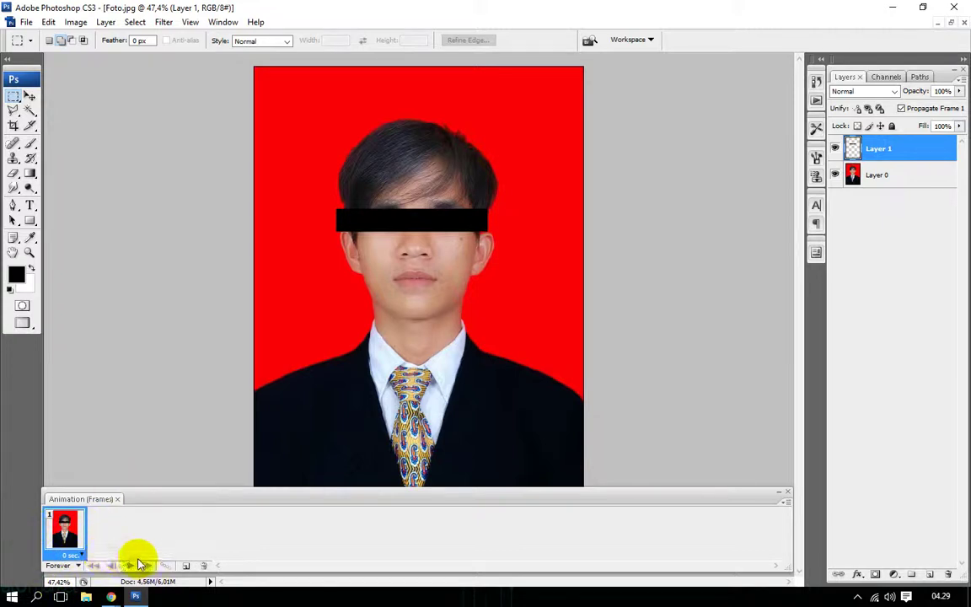
{"action": "left_click", "coordinate": [834, 149]}
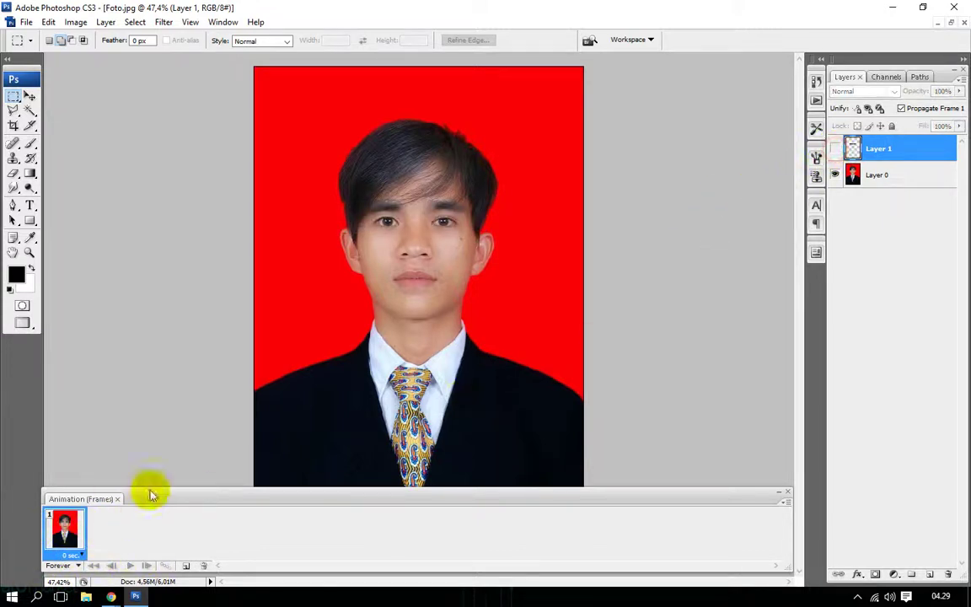
{"action": "left_click", "coordinate": [788, 494]}
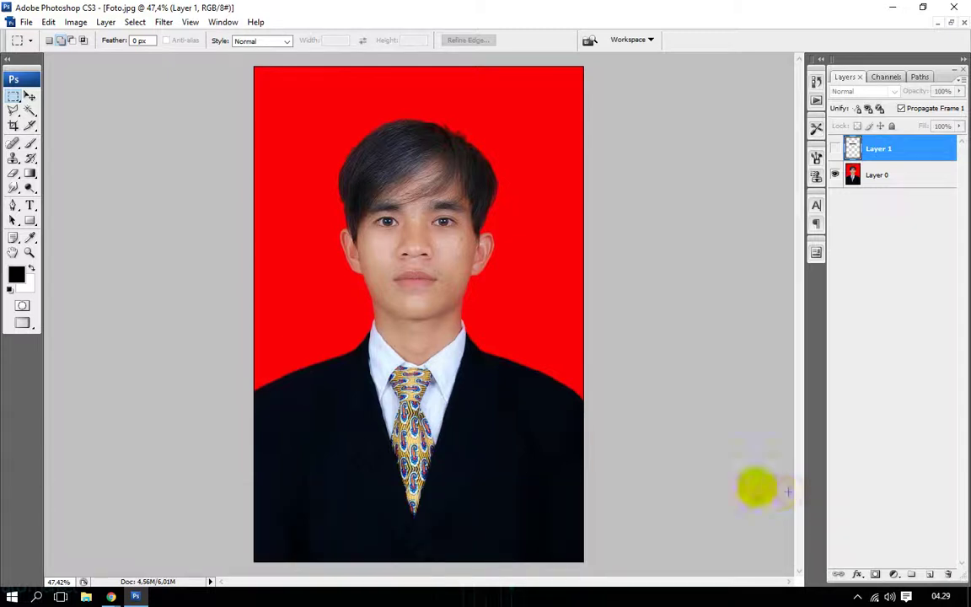
Zoom in on the face and Magic Wand-select the skin area on Layer 0.
{"action": "key", "text": "z"}
{"action": "left_click", "coordinate": [389, 223]}
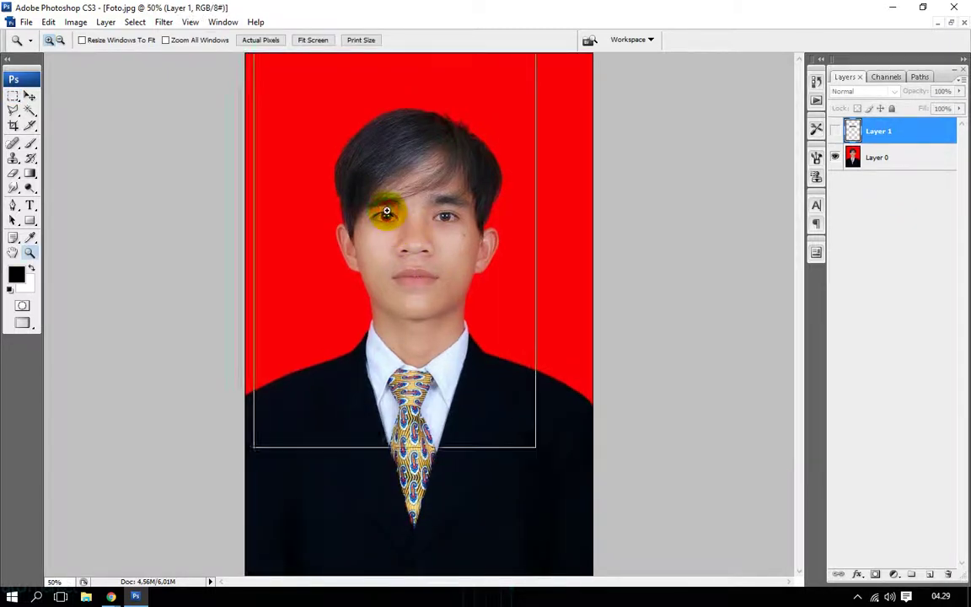
{"action": "left_click", "coordinate": [386, 212]}
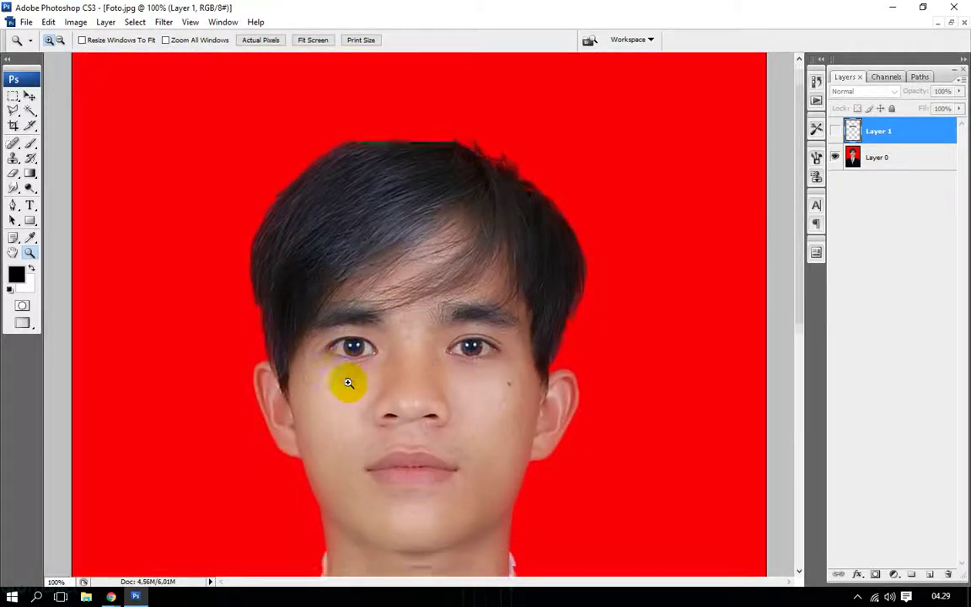
{"action": "scroll", "coordinate": [348, 384], "scroll_direction": "down", "scroll_amount": 2}
{"action": "scroll", "coordinate": [370, 425], "scroll_direction": "down", "scroll_amount": 1}
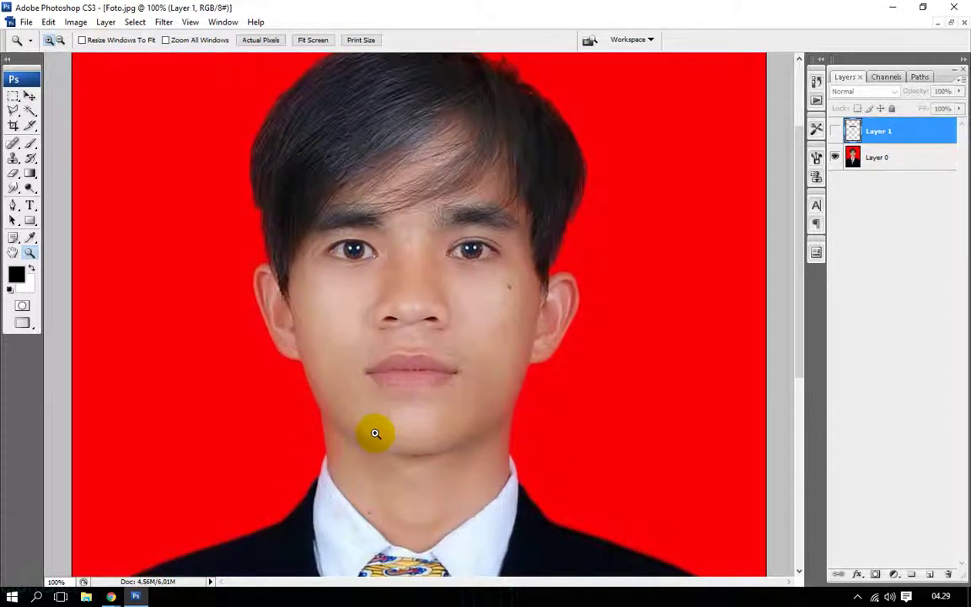
{"action": "scroll", "coordinate": [375, 433], "scroll_direction": "down", "scroll_amount": 1}
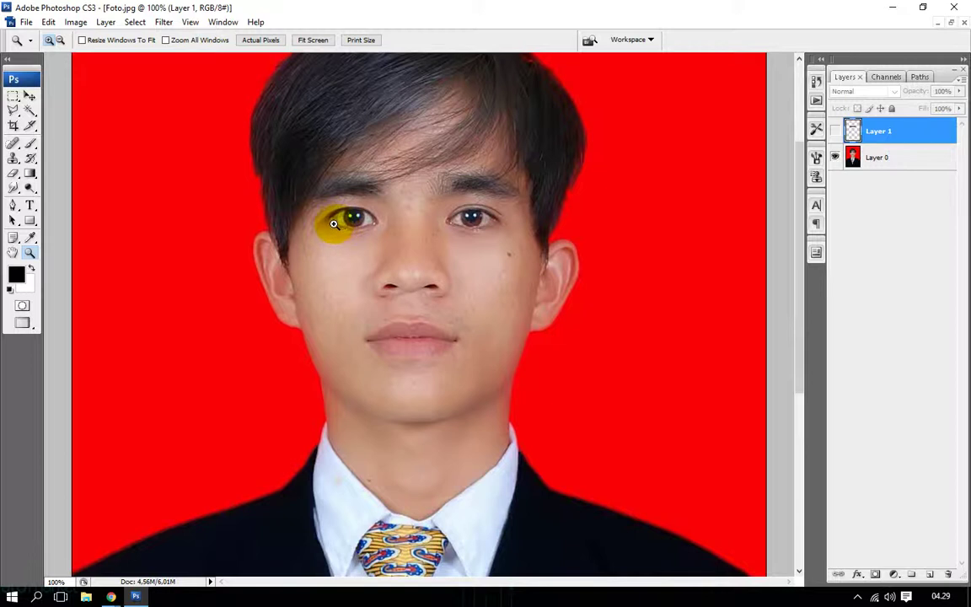
{"action": "key", "text": "m"}
{"action": "key", "text": "w"}
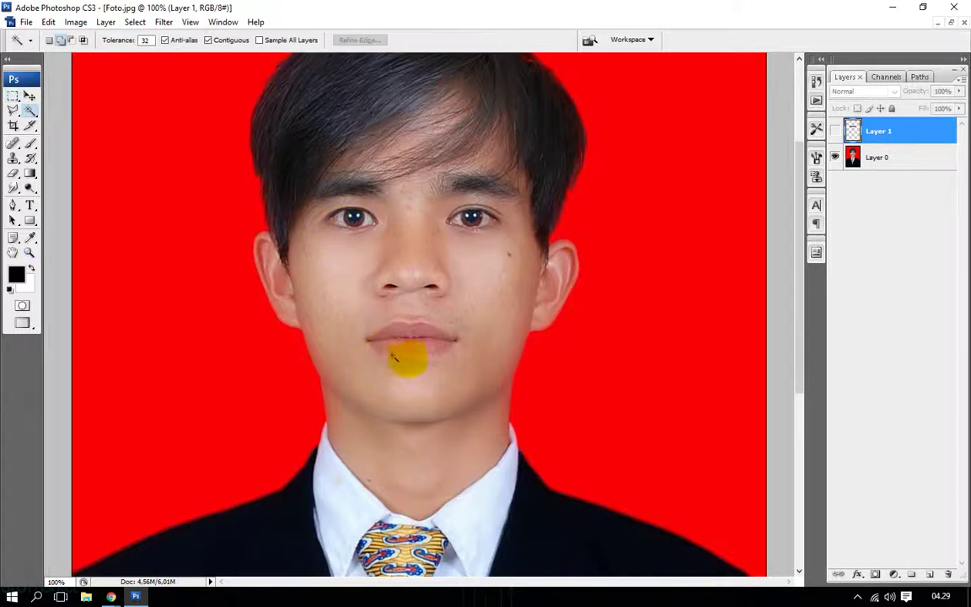
{"action": "left_click", "coordinate": [414, 346]}
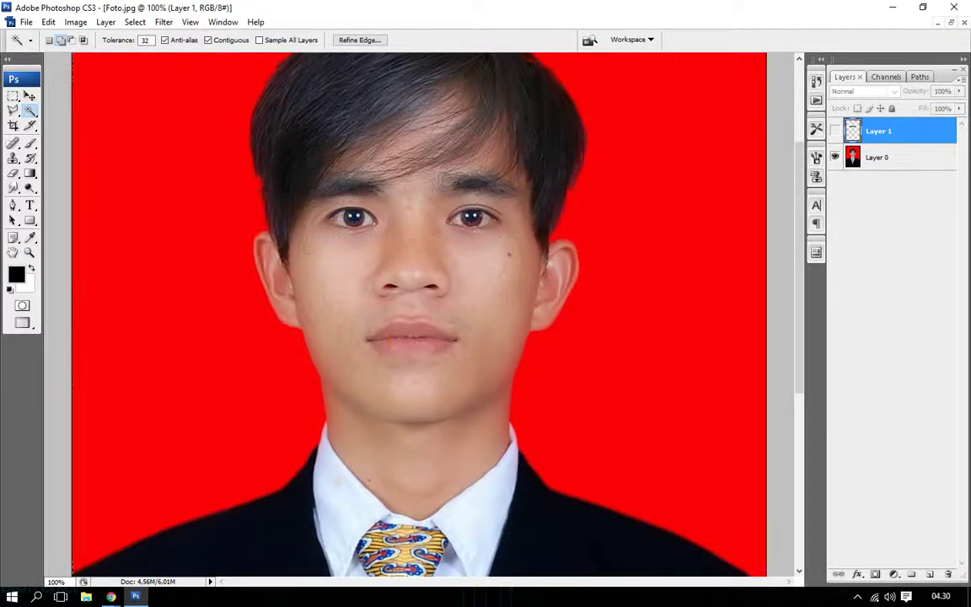
{"action": "left_click", "coordinate": [893, 158]}
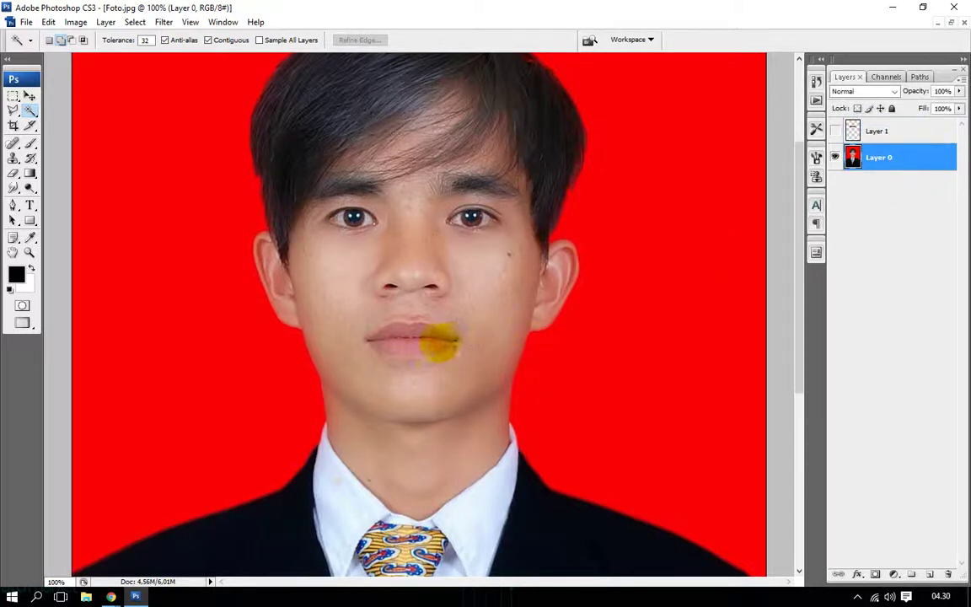
{"action": "left_click", "coordinate": [418, 346]}
{"action": "type", "text": "15"}
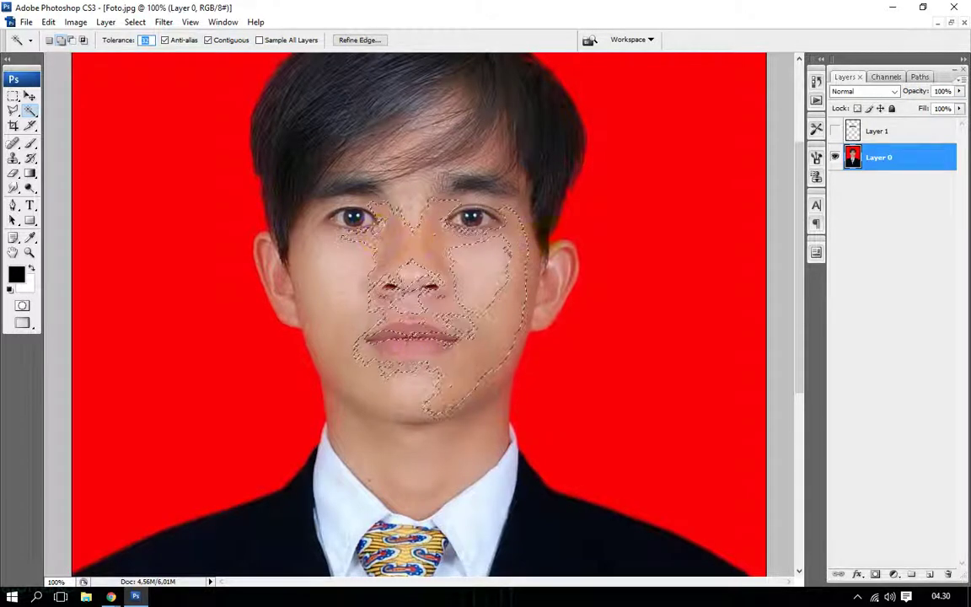
Fill the face selection with solid black on a new Layer 2, then deselect.
{"action": "key", "text": "ctrl+shift+n"}
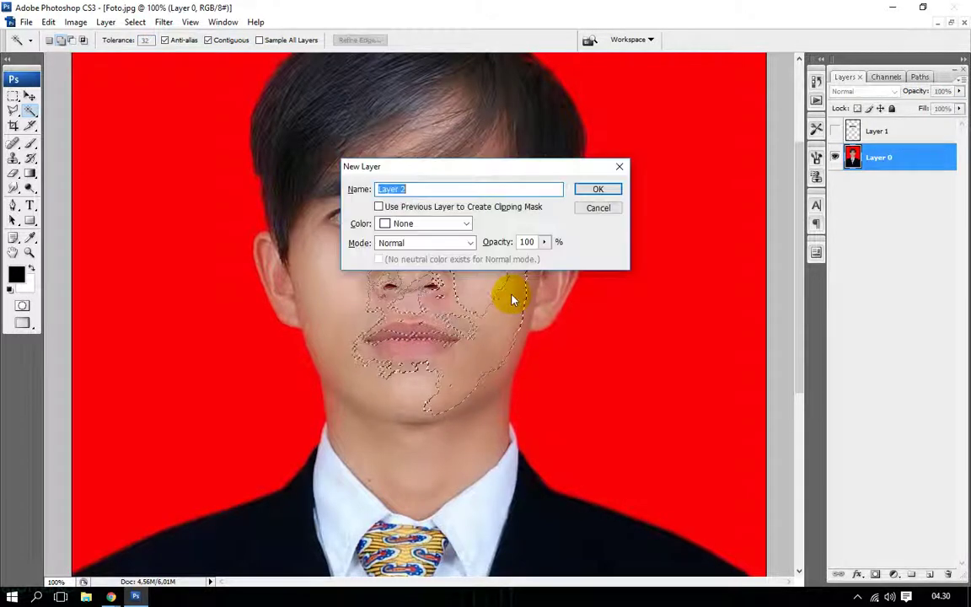
{"action": "key", "text": "Return"}
{"action": "key", "text": "alt+BackSpace"}
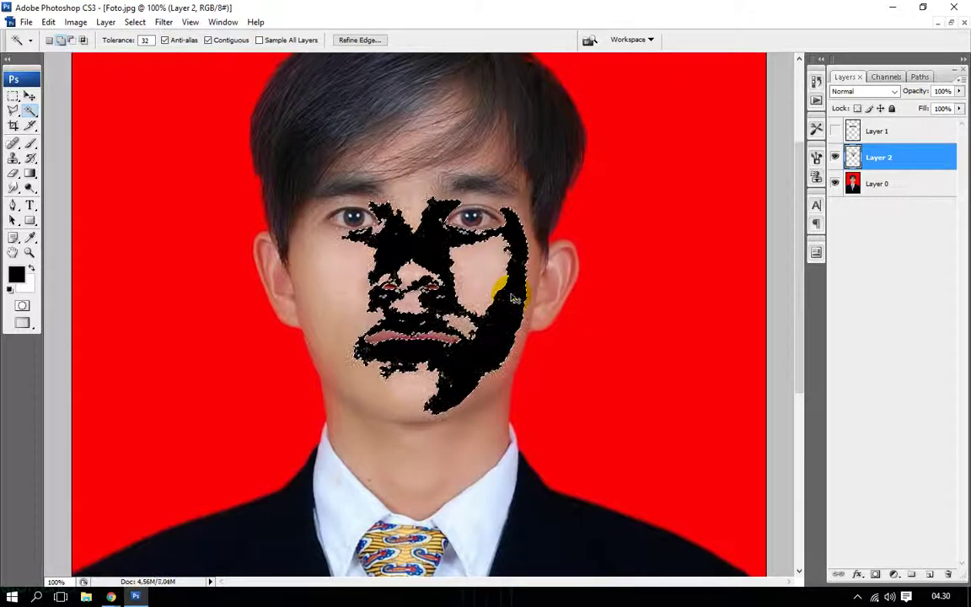
{"action": "key", "text": "ctrl+d"}
{"action": "key", "text": "z"}
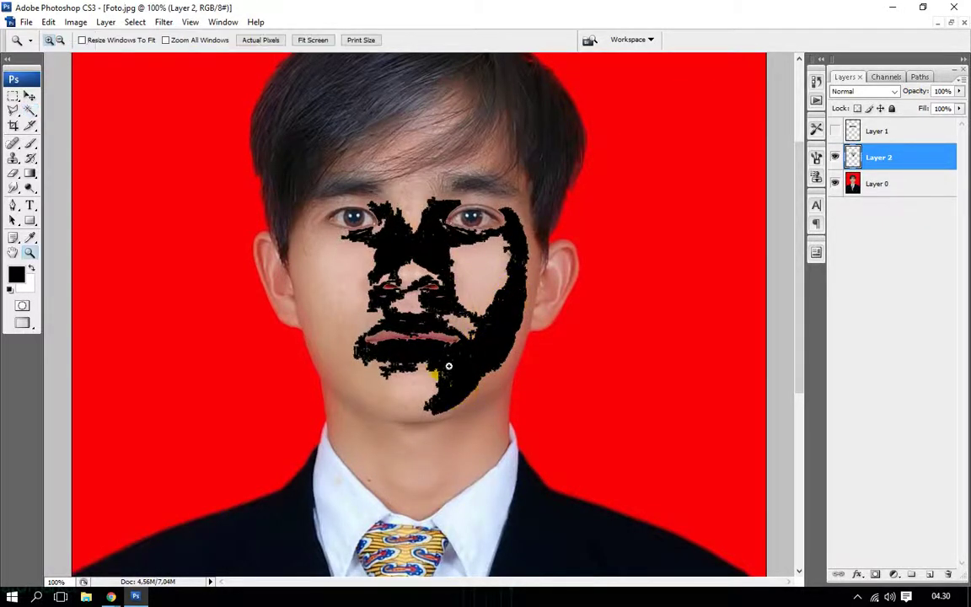
{"action": "left_click", "coordinate": [433, 376], "text": "alt"}
{"action": "left_click", "coordinate": [440, 357], "text": "alt"}
{"action": "left_click", "coordinate": [415, 475], "text": "alt"}
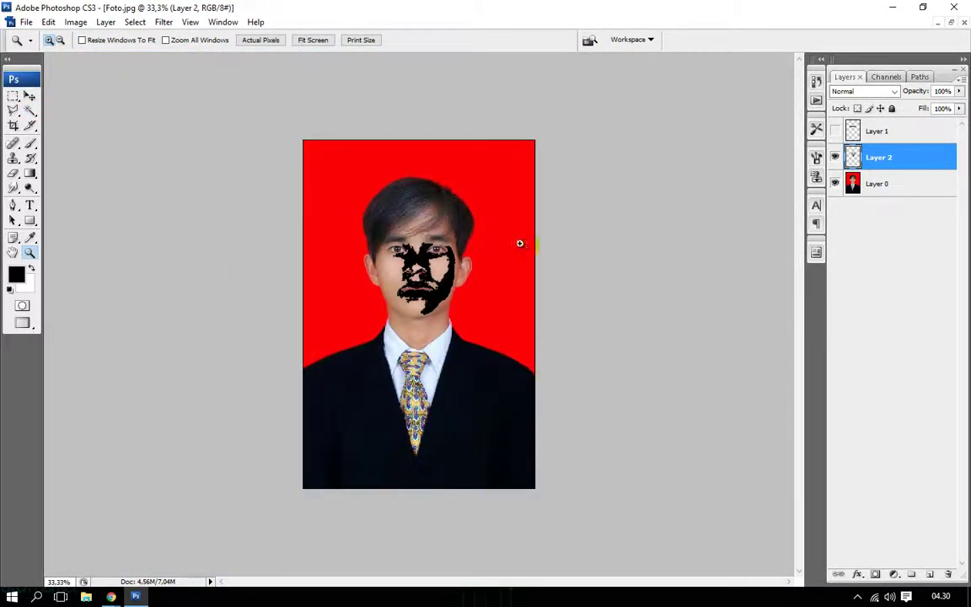
Set up frame 1 with the face mask hidden and a new frame 2 showing it.
{"action": "left_click", "coordinate": [223, 22]}
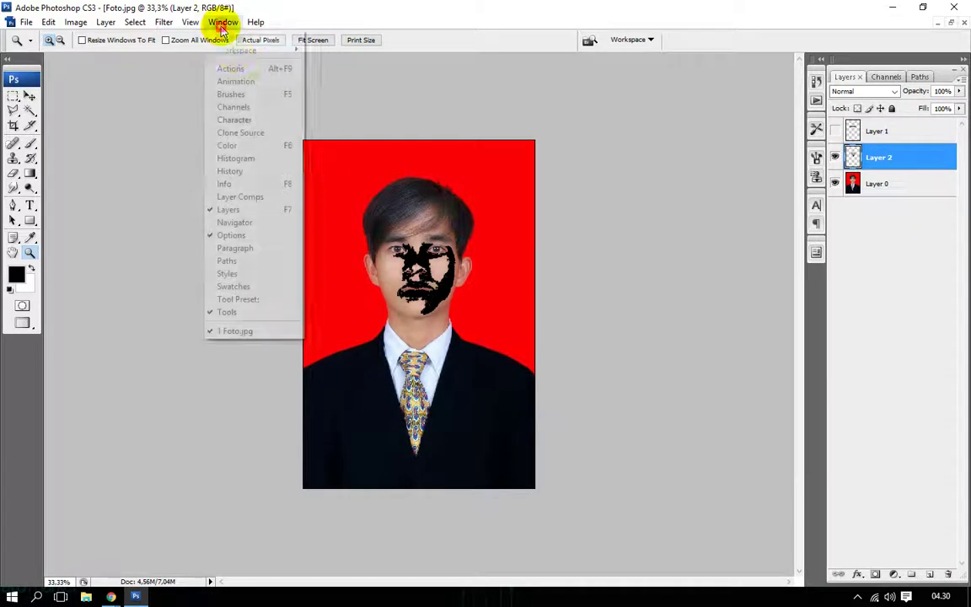
{"action": "left_click", "coordinate": [240, 80]}
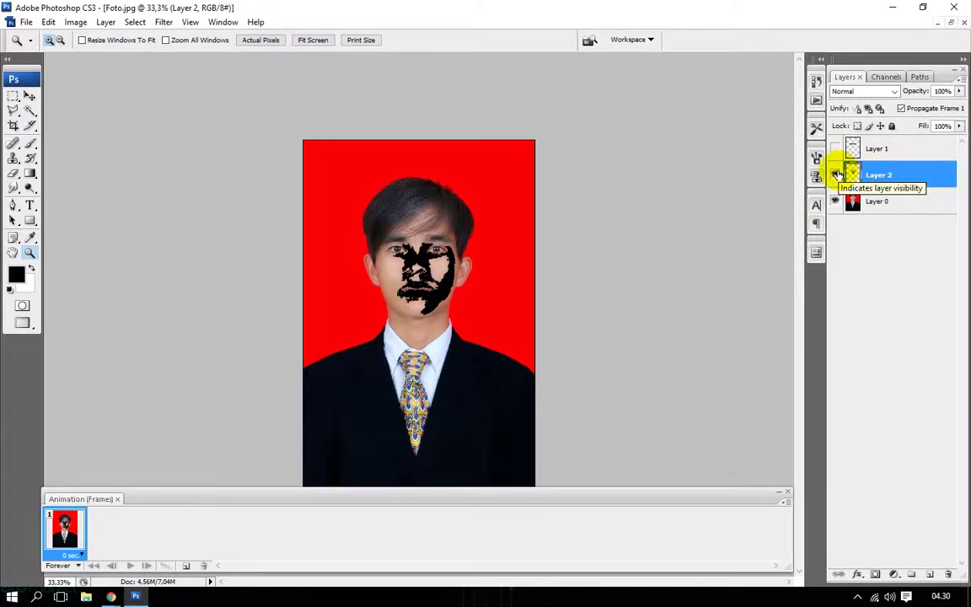
{"action": "left_click", "coordinate": [836, 174]}
{"action": "left_click", "coordinate": [190, 566]}
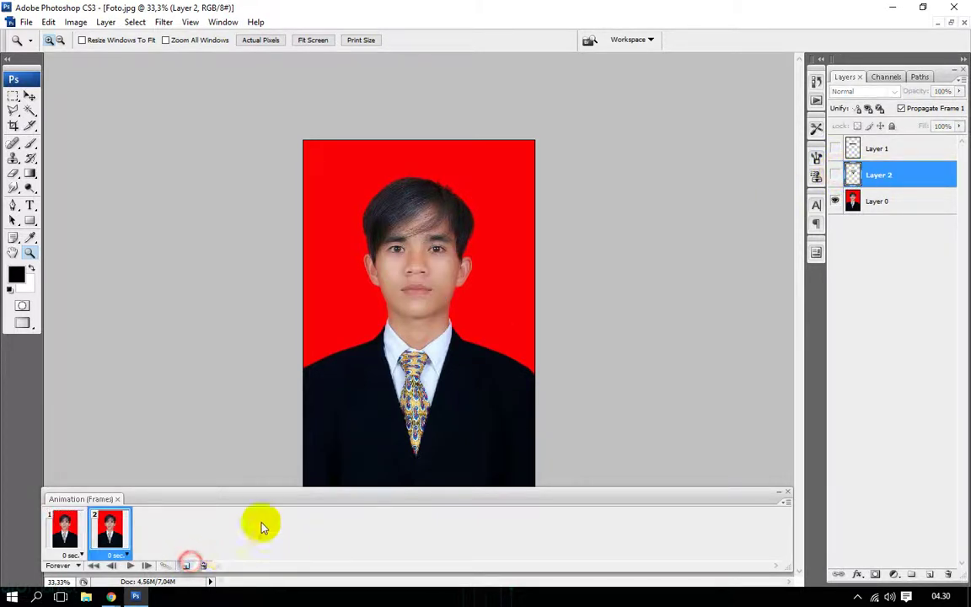
{"action": "left_click", "coordinate": [834, 174]}
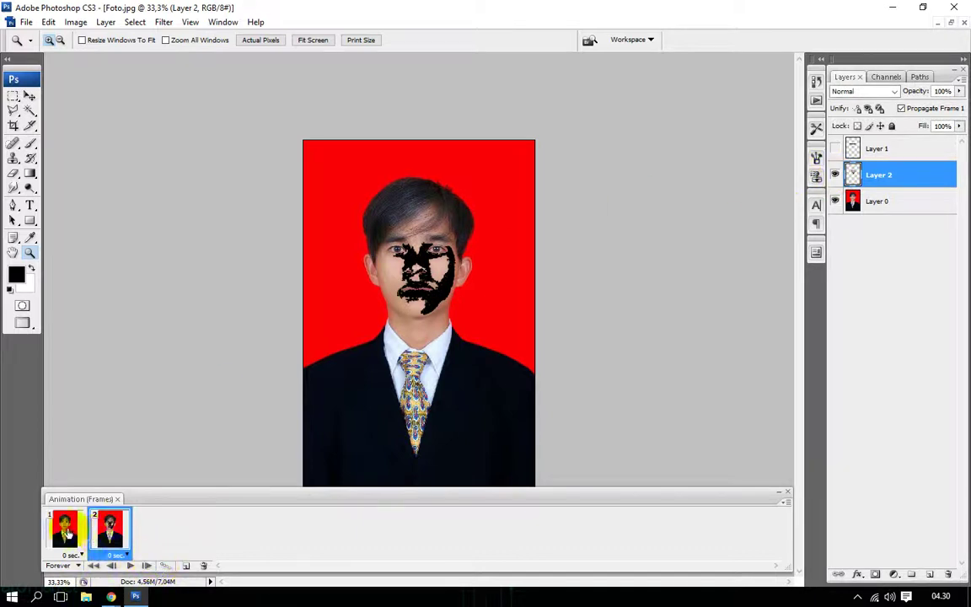
Tween frames 1 and 2 with 20 in-between frames and play the animation.
{"action": "left_click", "coordinate": [65, 529]}
{"action": "left_click", "coordinate": [110, 529], "text": "shift"}
{"action": "left_click", "coordinate": [166, 566]}
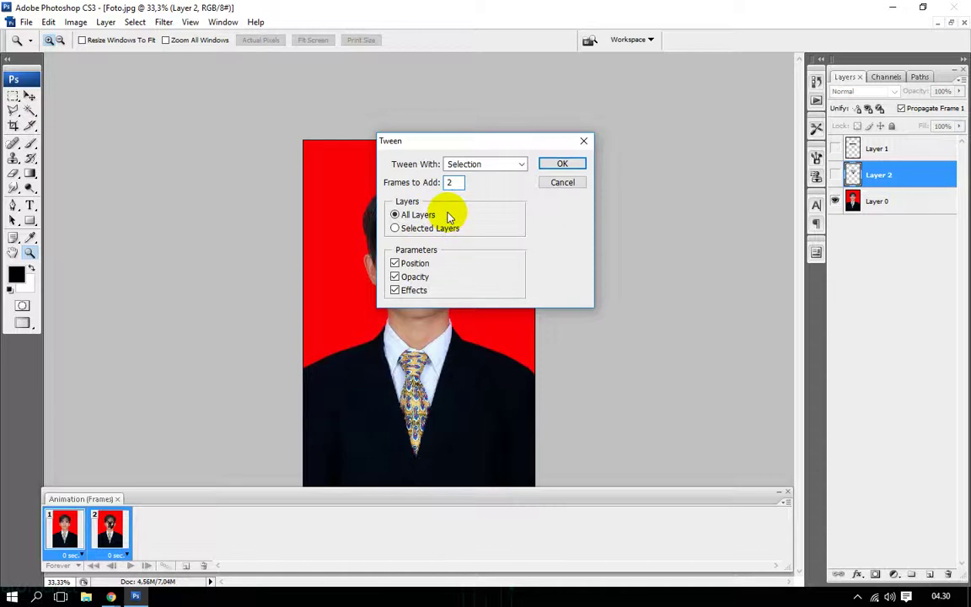
{"action": "type", "text": "0"}
{"action": "left_click", "coordinate": [562, 165]}
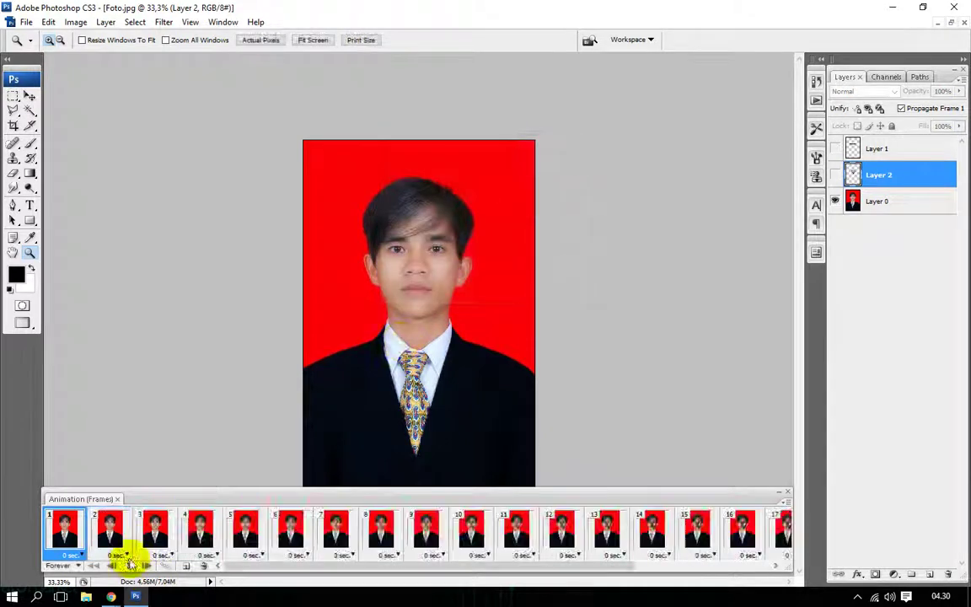
{"action": "left_click", "coordinate": [65, 529]}
{"action": "left_click", "coordinate": [130, 566]}
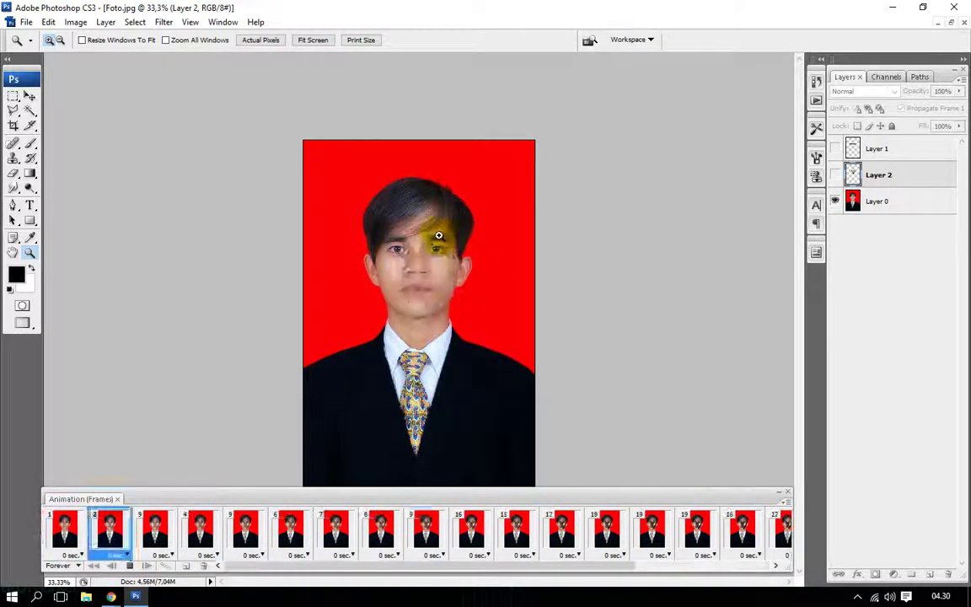
Minimize and restore the Photoshop window from the taskbar a few times.
{"action": "left_click", "coordinate": [135, 596]}
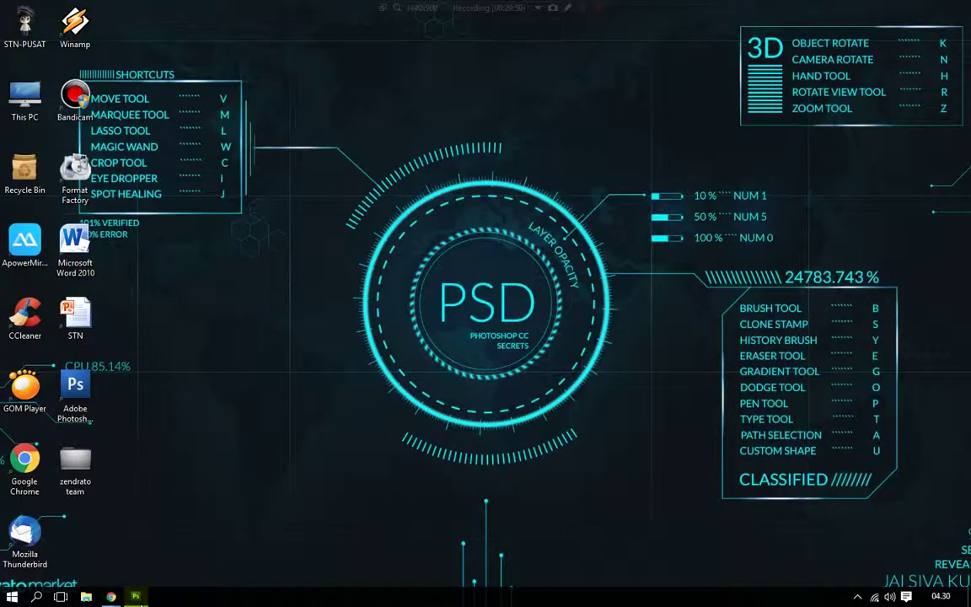
{"action": "left_click", "coordinate": [135, 596]}
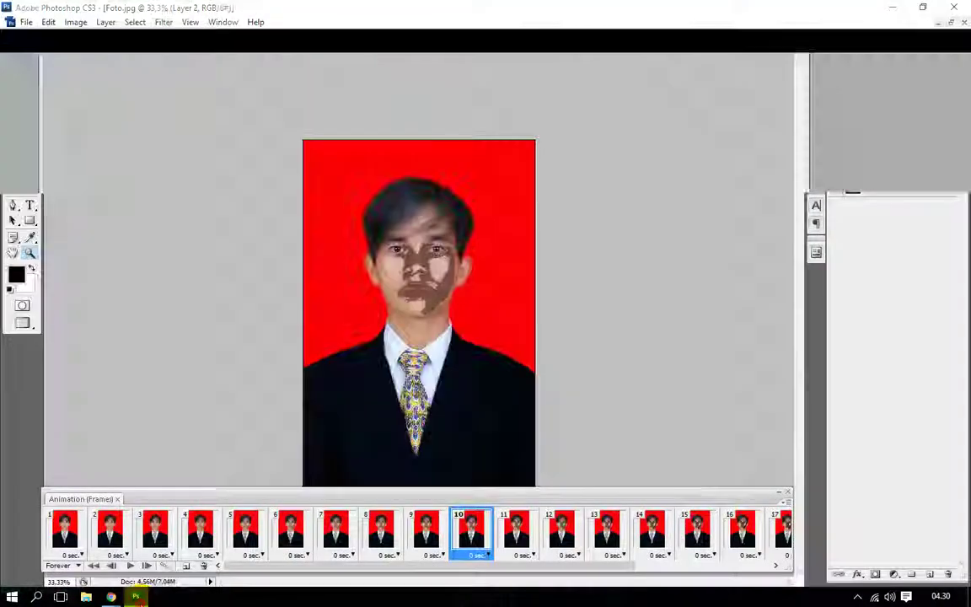
{"action": "left_click", "coordinate": [135, 597]}
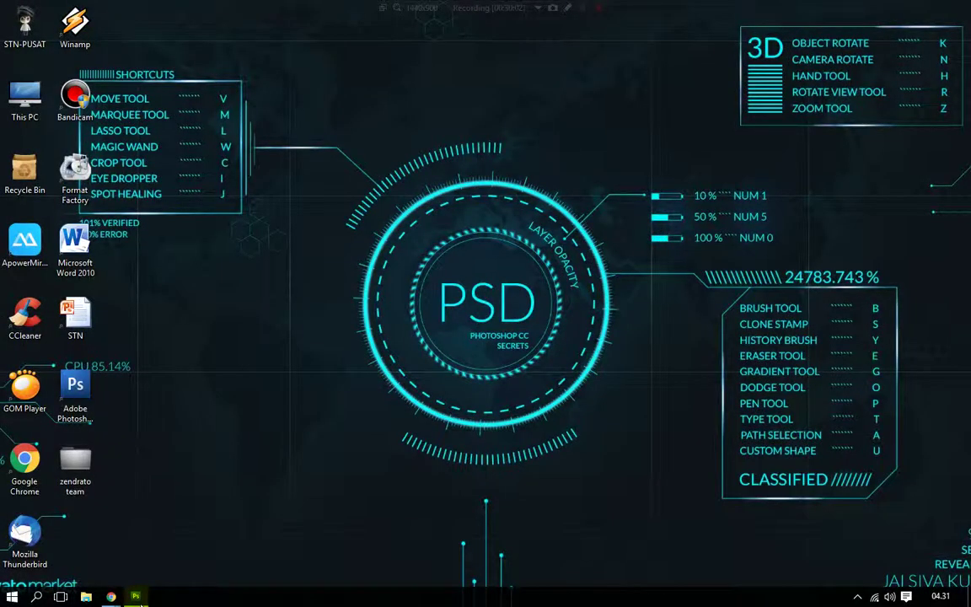
{"action": "left_click", "coordinate": [135, 597]}
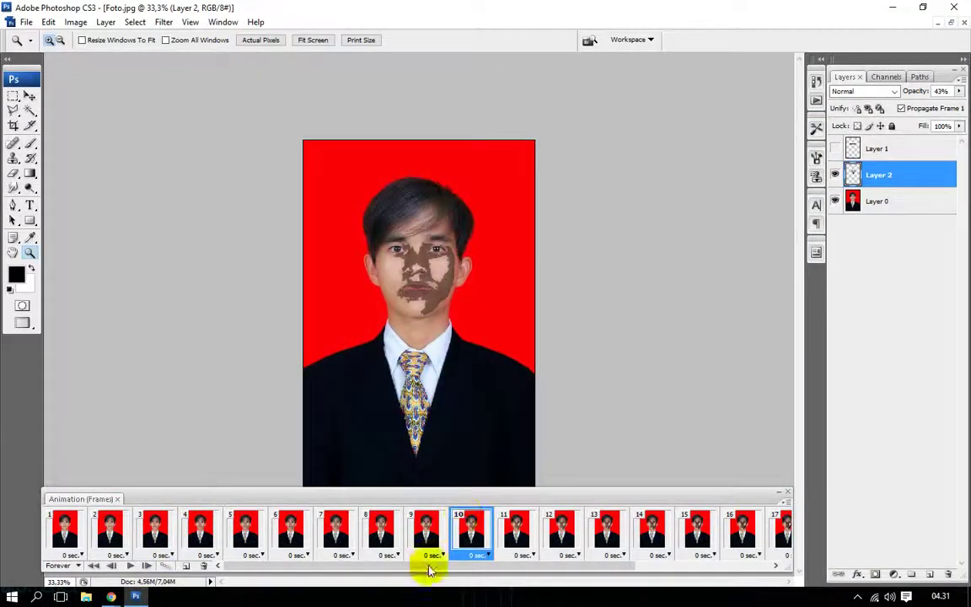
Play the face-mask animation and zoom in to 100% on the face.
{"action": "left_click", "coordinate": [129, 566]}
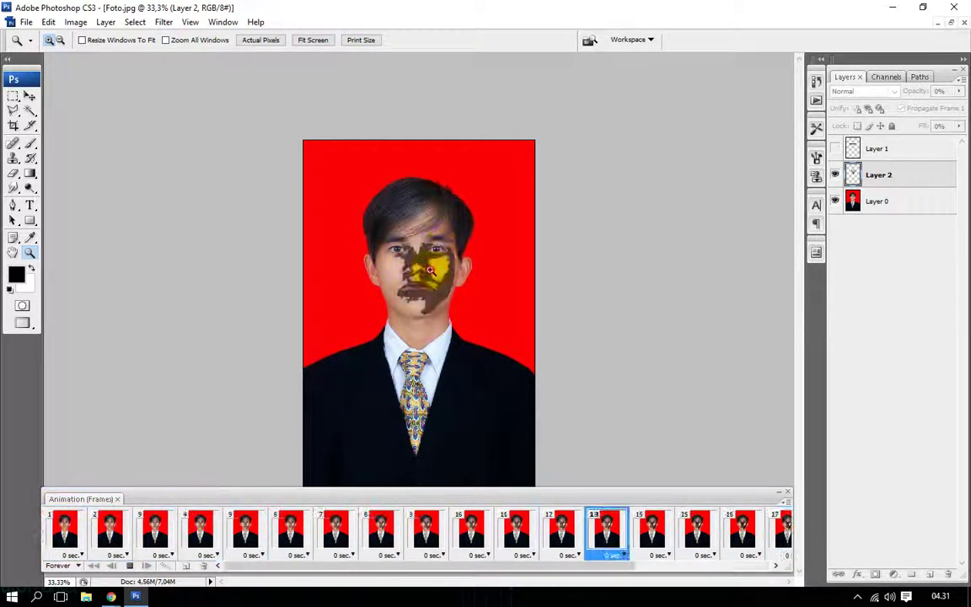
{"action": "left_click", "coordinate": [432, 291]}
{"action": "left_click", "coordinate": [656, 319]}
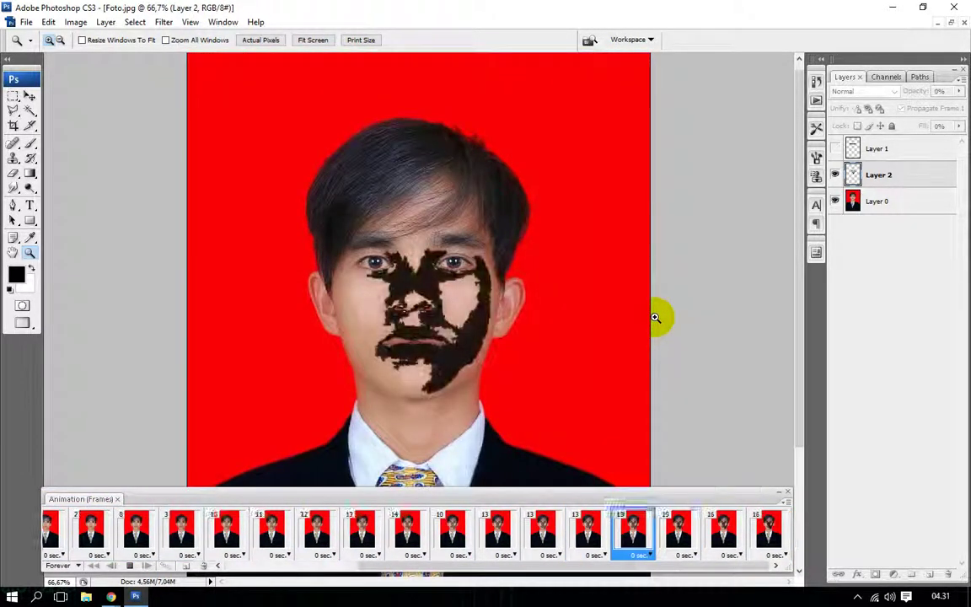
{"action": "left_click", "coordinate": [446, 332]}
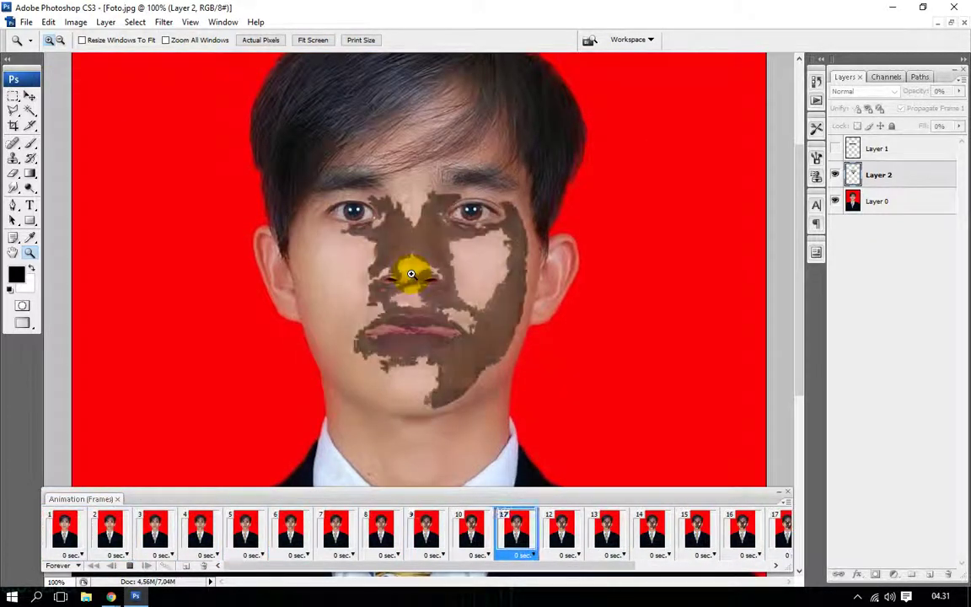
Zoom back out to the whole photo, then close Foto.jpg without saving changes.
{"action": "left_click", "coordinate": [421, 303], "text": "alt"}
{"action": "left_click", "coordinate": [430, 329], "text": "alt"}
{"action": "left_click", "coordinate": [438, 346], "text": "alt"}
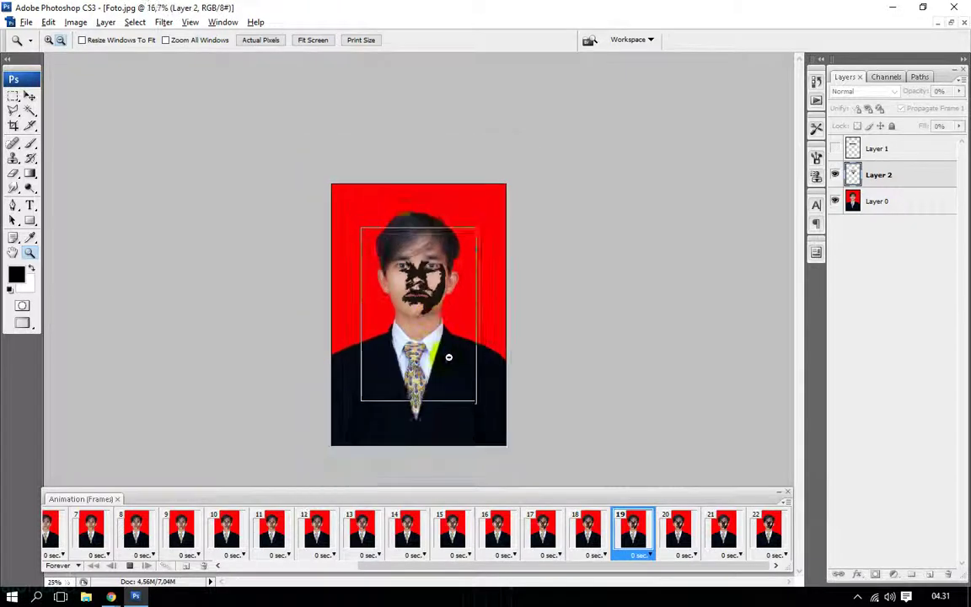
{"action": "left_click", "coordinate": [450, 358], "text": "alt"}
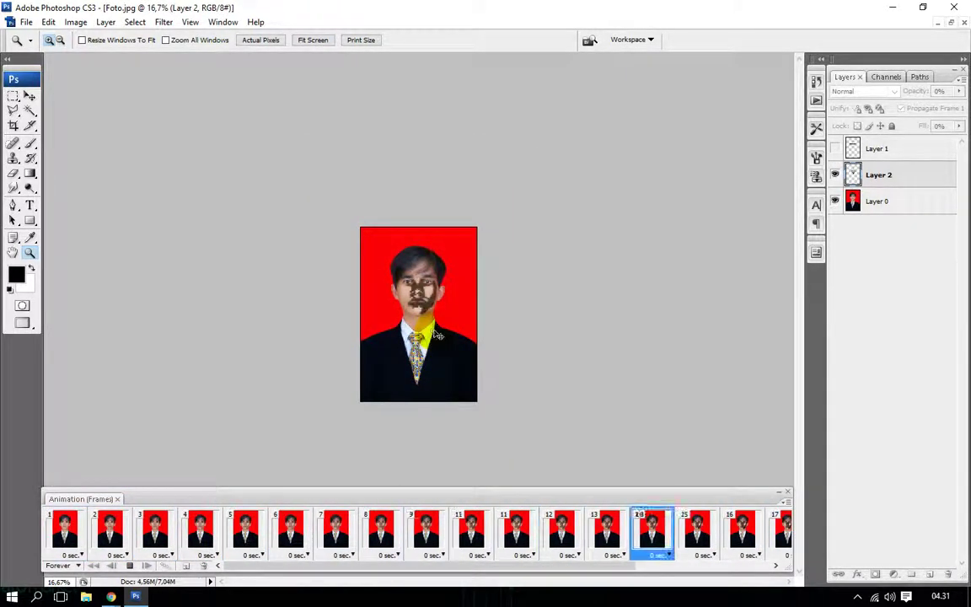
{"action": "key", "text": "ctrl+w"}
{"action": "left_click", "coordinate": [493, 238]}
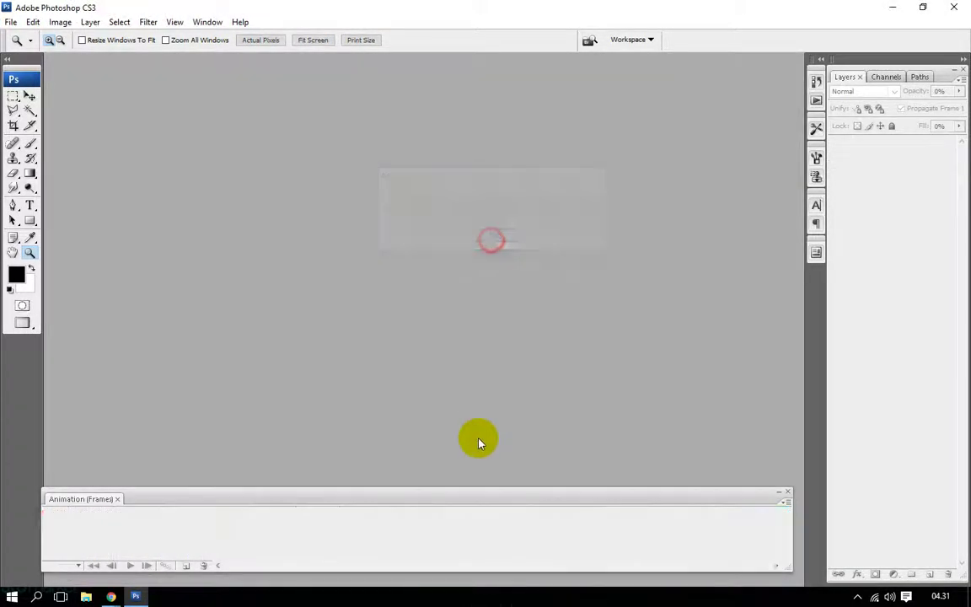